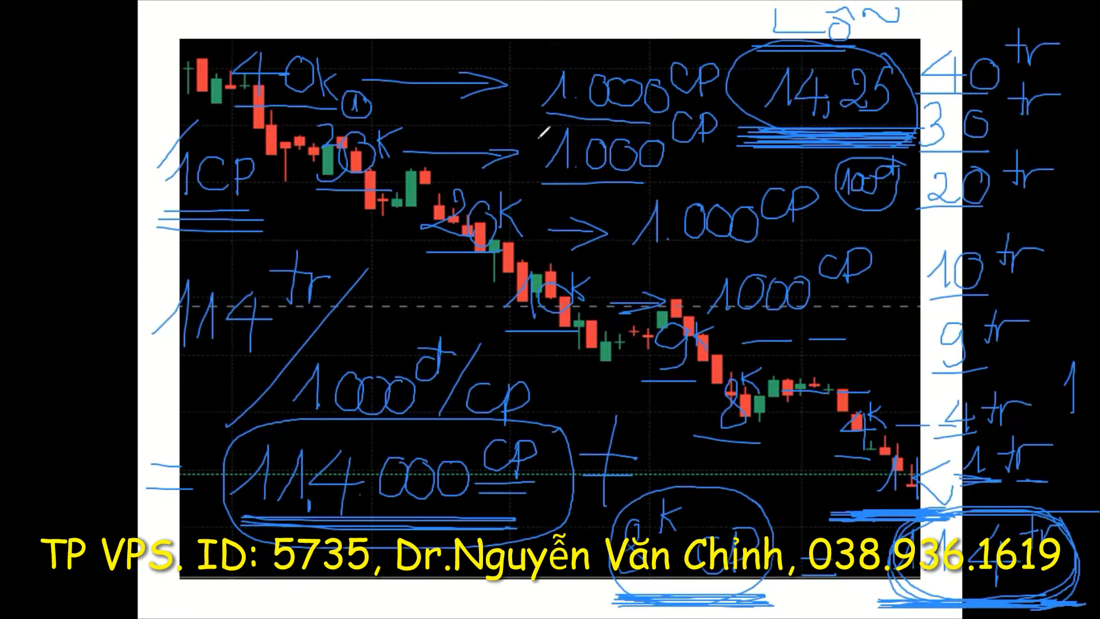
Step: Underline the handwritten price labels from 40k, 30k, 20k, 10k, 9k and 8k down to 4k along the falling chart
left_click_drag(233, 106, 322, 106)
left_click_drag(321, 188, 388, 193)
left_click_drag(426, 258, 504, 258)
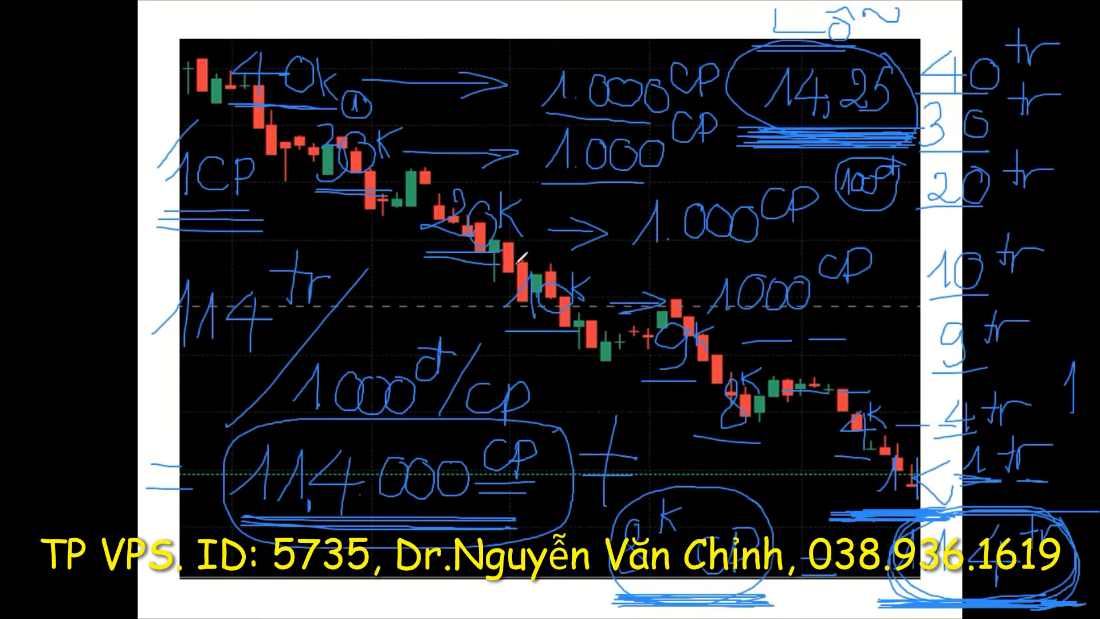
left_click_drag(512, 331, 579, 332)
left_click_drag(647, 380, 696, 380)
left_click_drag(700, 445, 764, 441)
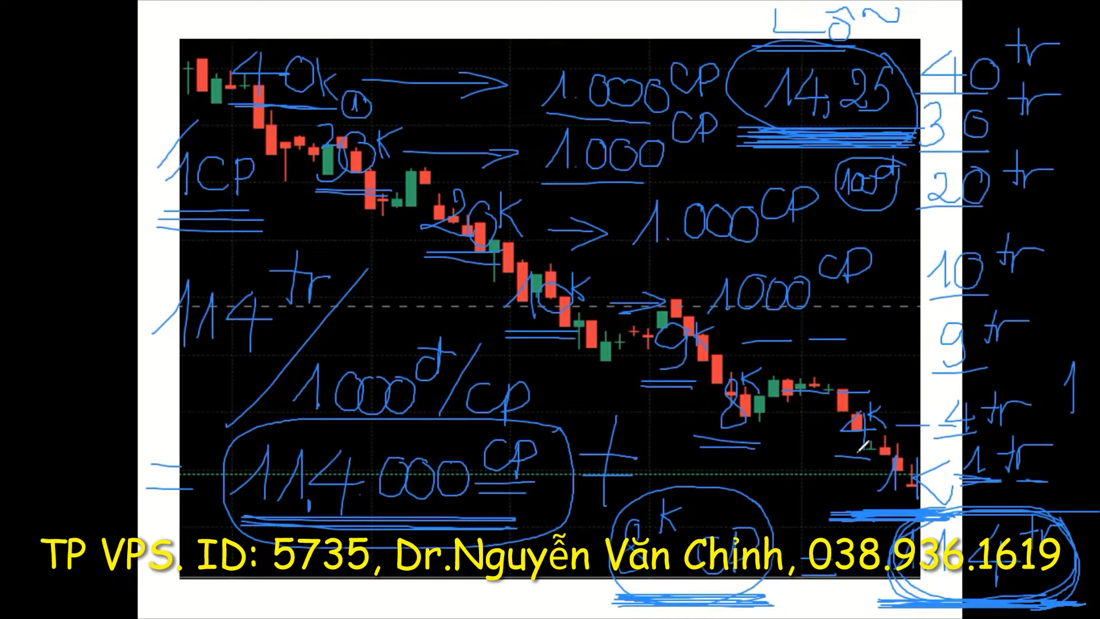
left_click_drag(841, 455, 872, 458)
Step: Underline the handwritten share quantities of 1.000 CP beside the 40k, 30k, 20k and 10k prices
left_click_drag(552, 113, 660, 121)
left_click_drag(539, 183, 668, 185)
left_click_drag(641, 259, 753, 258)
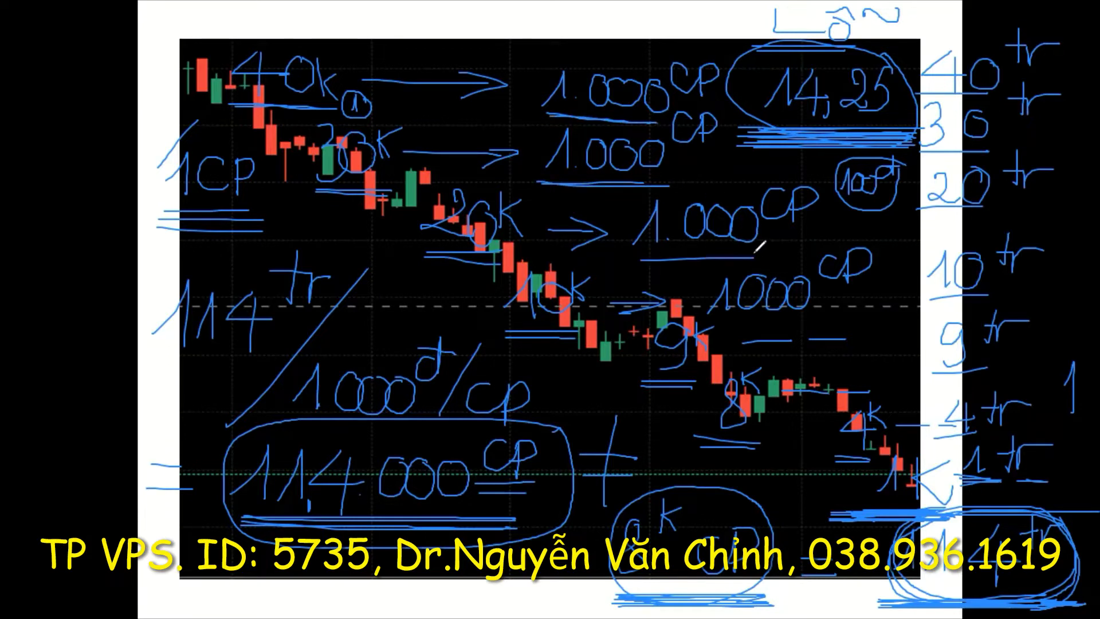
left_click_drag(721, 325, 825, 319)
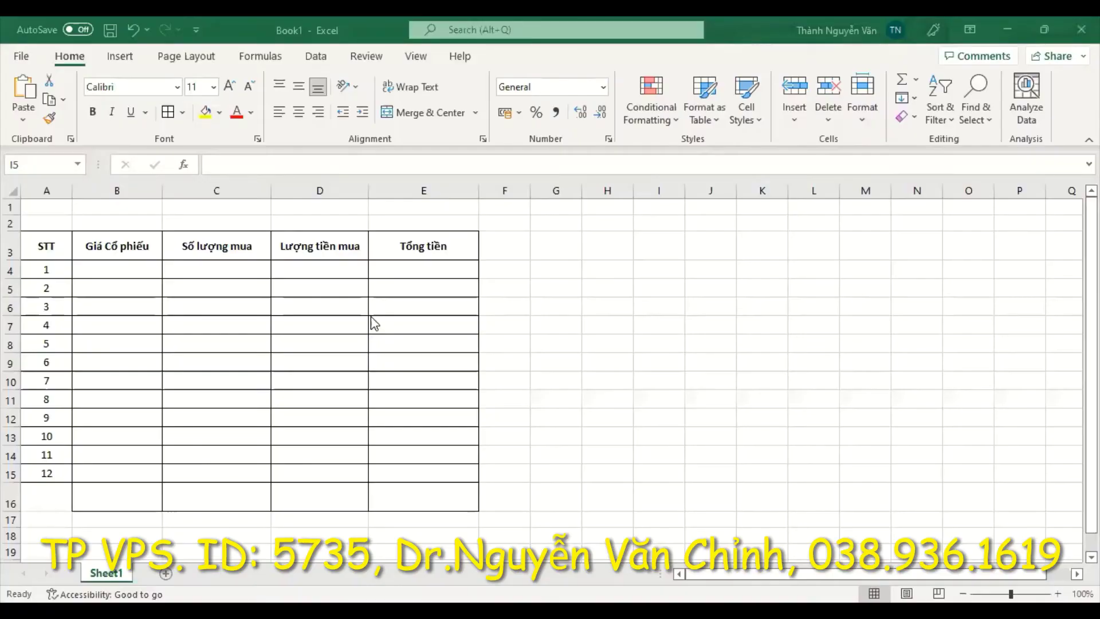
Step: In the Excel sheet, insert three blank columns before the STT column to shift the table to columns D through H
left_click(501, 270)
left_click(46, 191)
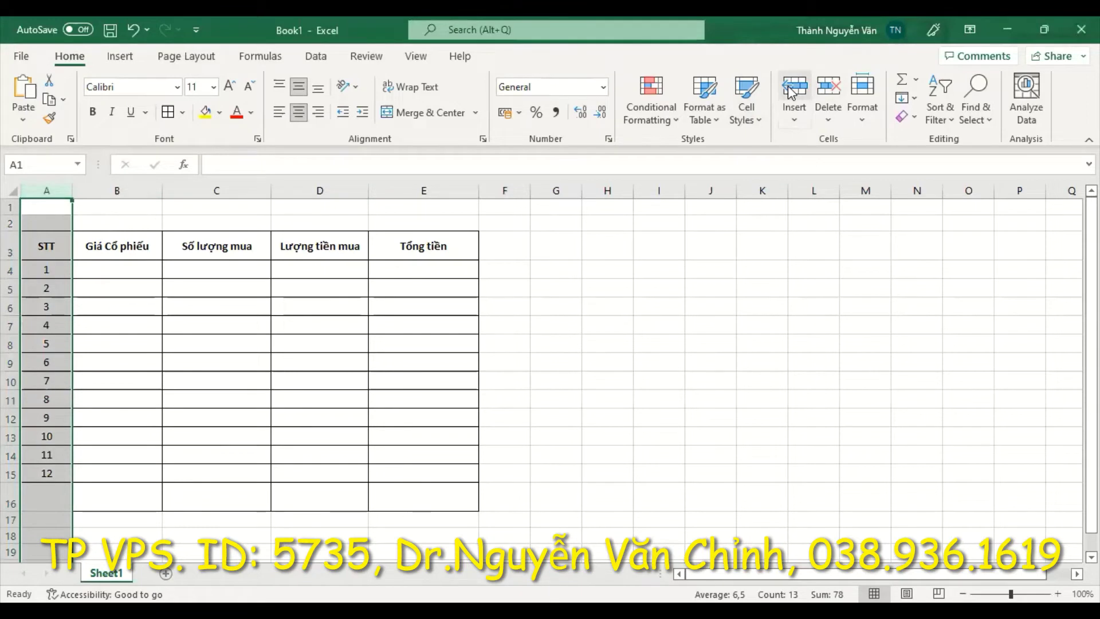
left_click(792, 90)
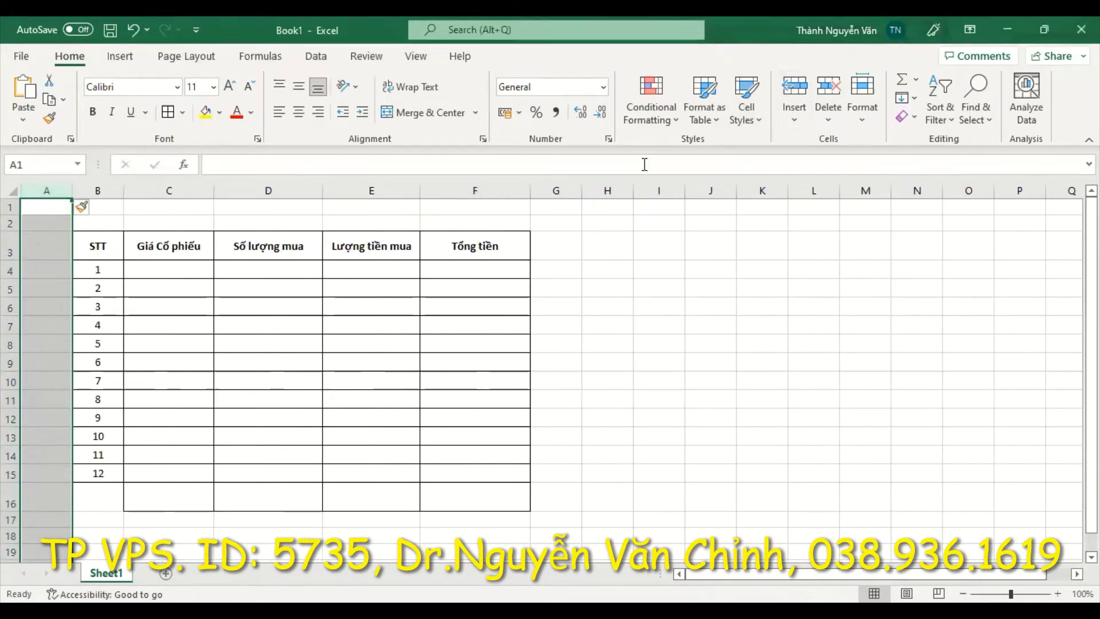
left_click(794, 91)
left_click(794, 90)
left_click(919, 362)
left_click(590, 307)
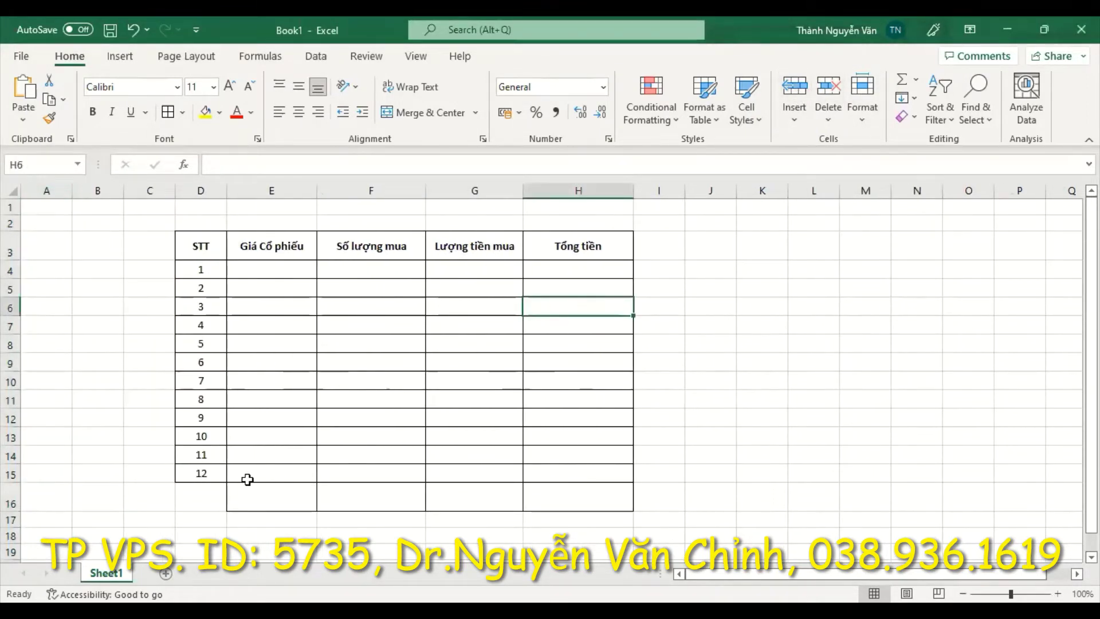
left_click(211, 507)
left_click(779, 286)
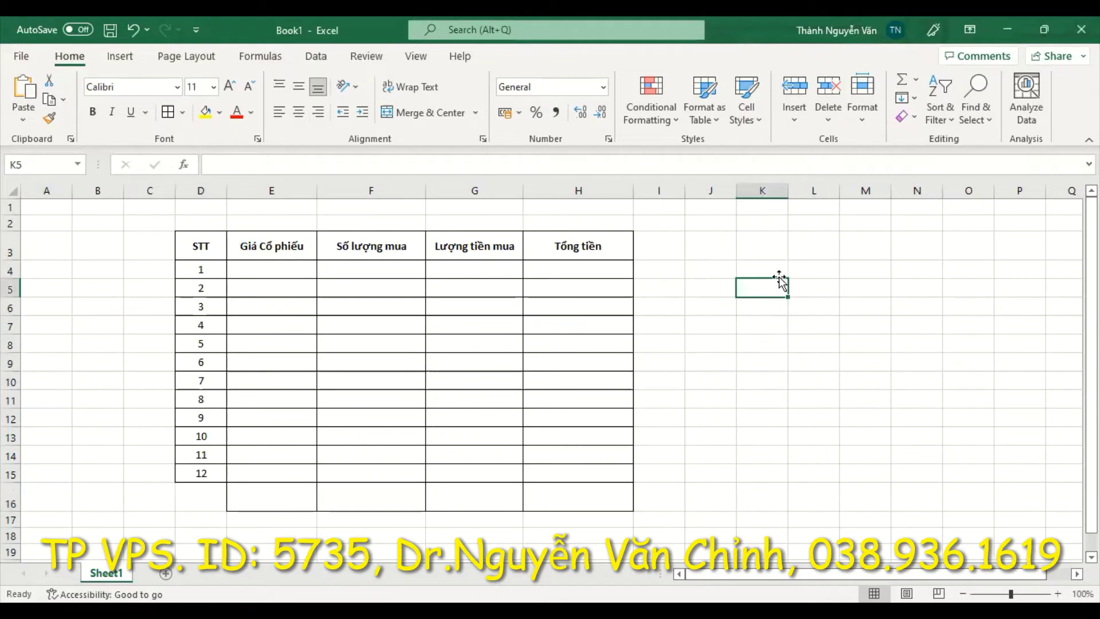
Step: Enter 10000000 as the first Lượng tiền mua amount in G4
left_click(589, 270)
left_click(468, 269)
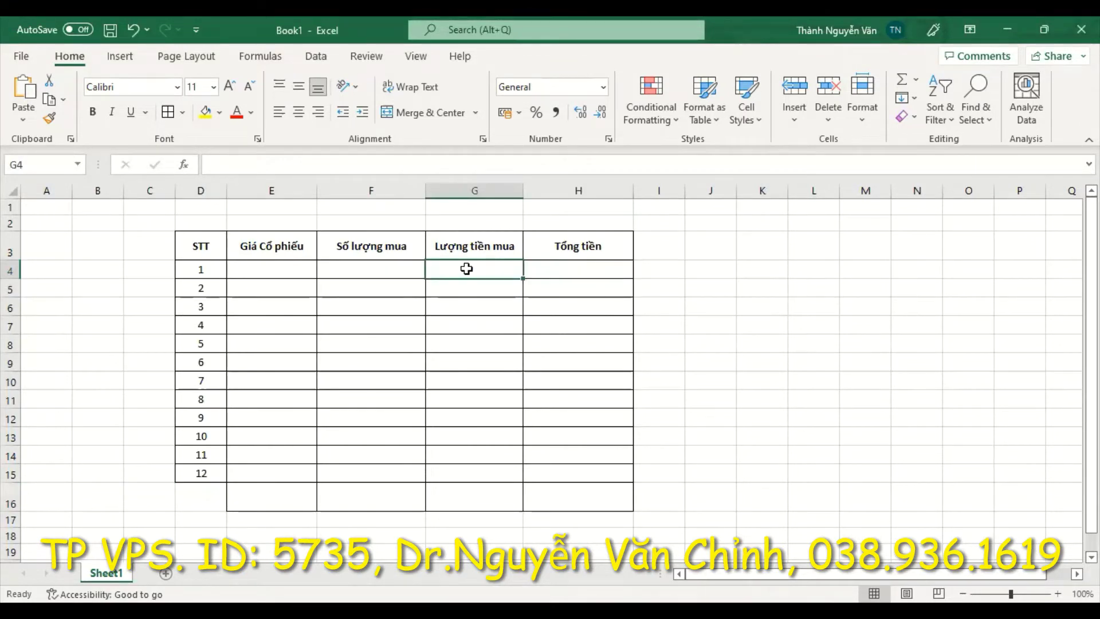
type("10000000")
left_click(525, 287)
Step: Format the Lượng tiền mua cells G4 to G16 with a thousands separator and no decimals
left_click_drag(473, 267, 467, 512)
left_click(556, 115)
left_click(600, 112)
left_click(600, 112)
left_click(827, 324)
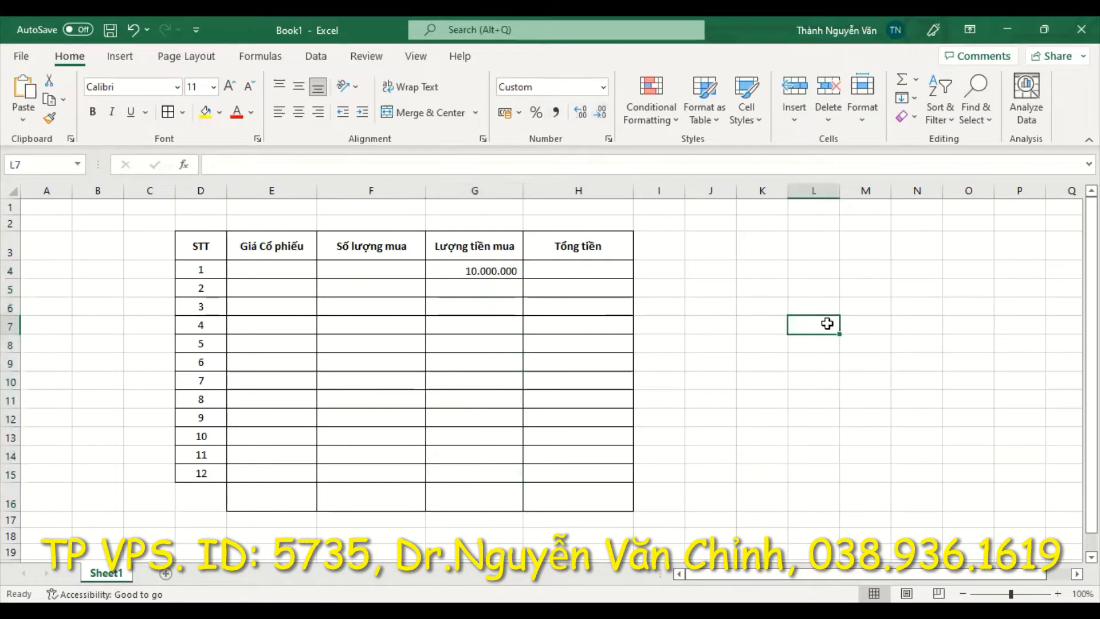
Step: Change the first Lượng tiền mua amount in G4 to 100000000
left_click(498, 269)
double_click(498, 271)
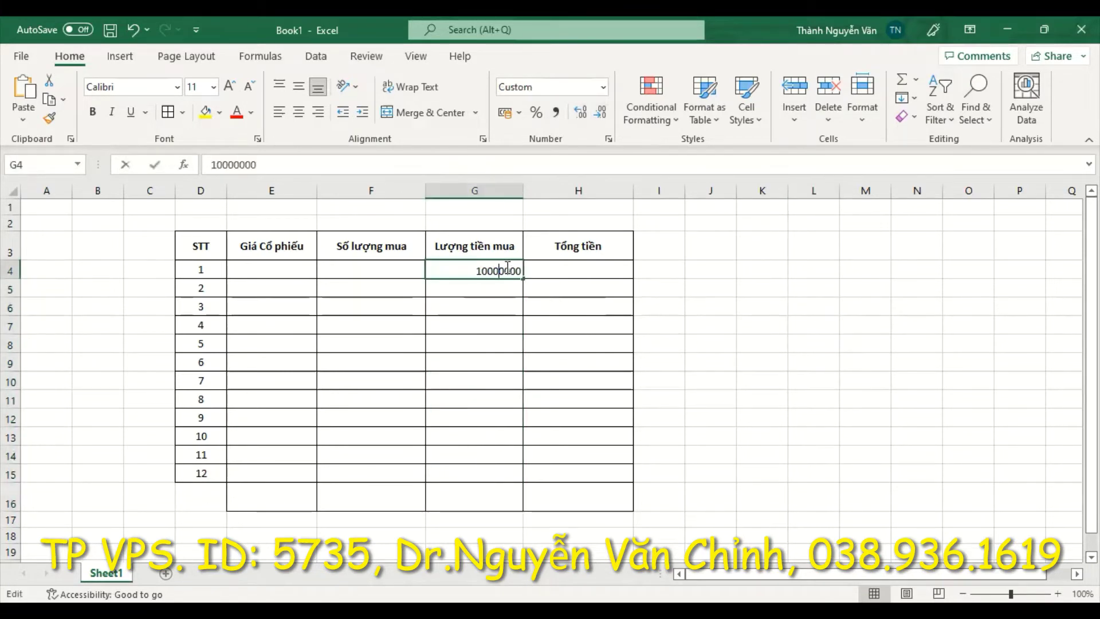
type("0")
left_click(706, 291)
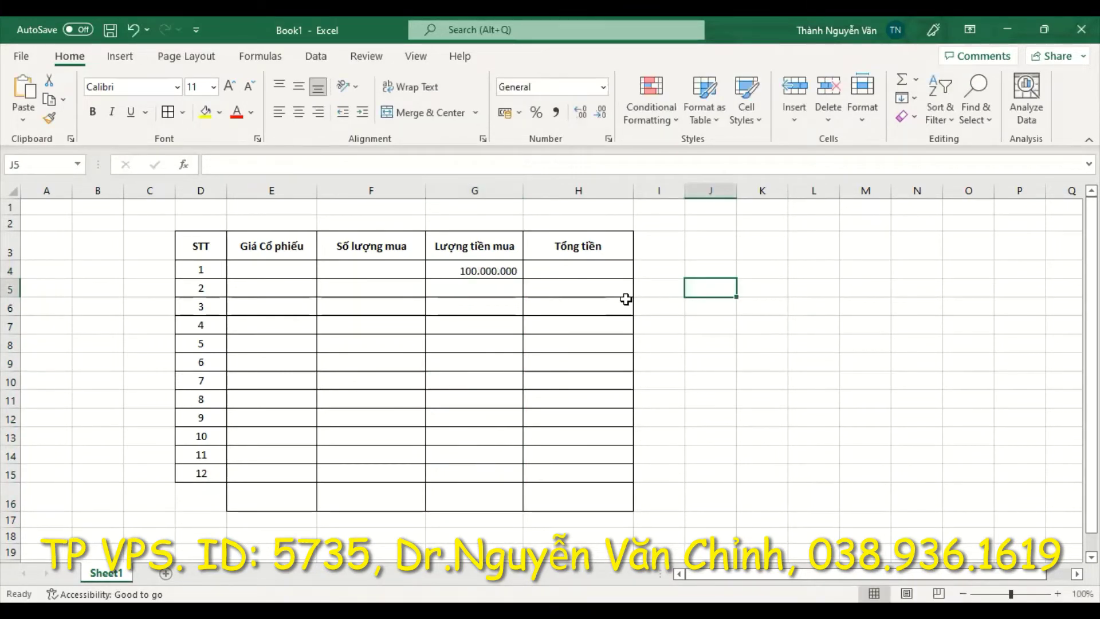
Step: Copy the G4 purchase amount into G5 through G12
left_click(492, 272)
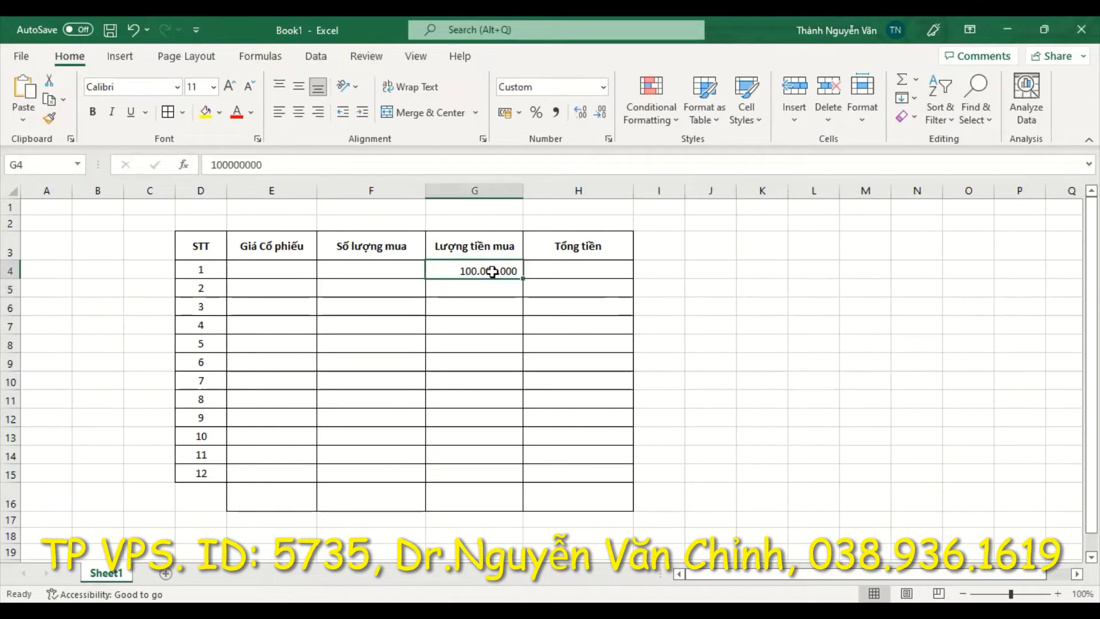
key("ctrl+c")
left_click_drag(489, 289, 481, 415)
key("ctrl+v")
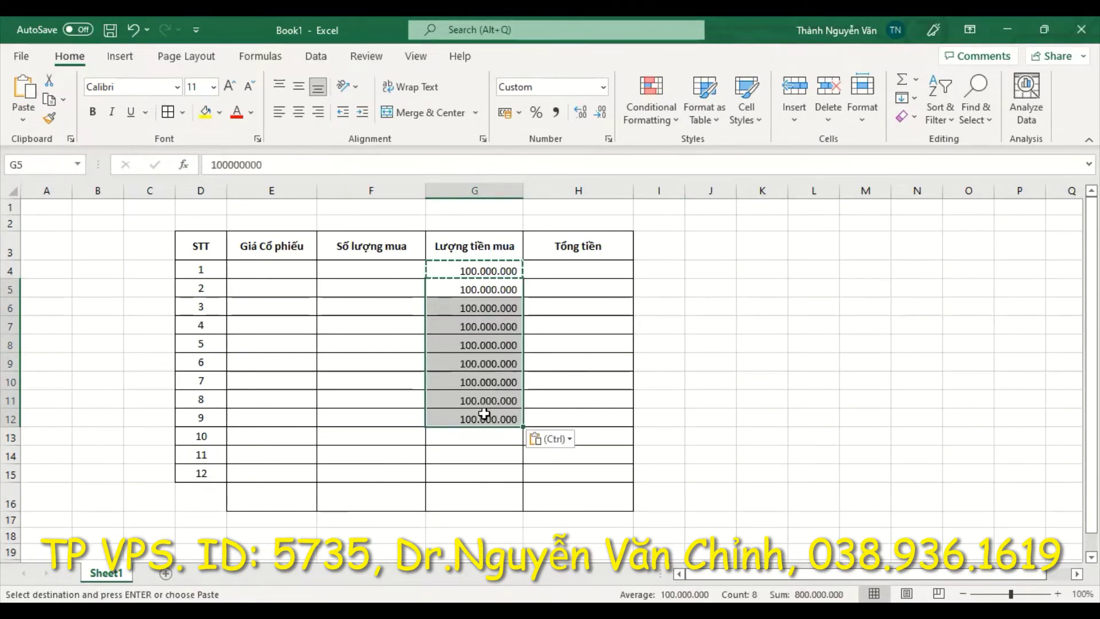
left_click(775, 363)
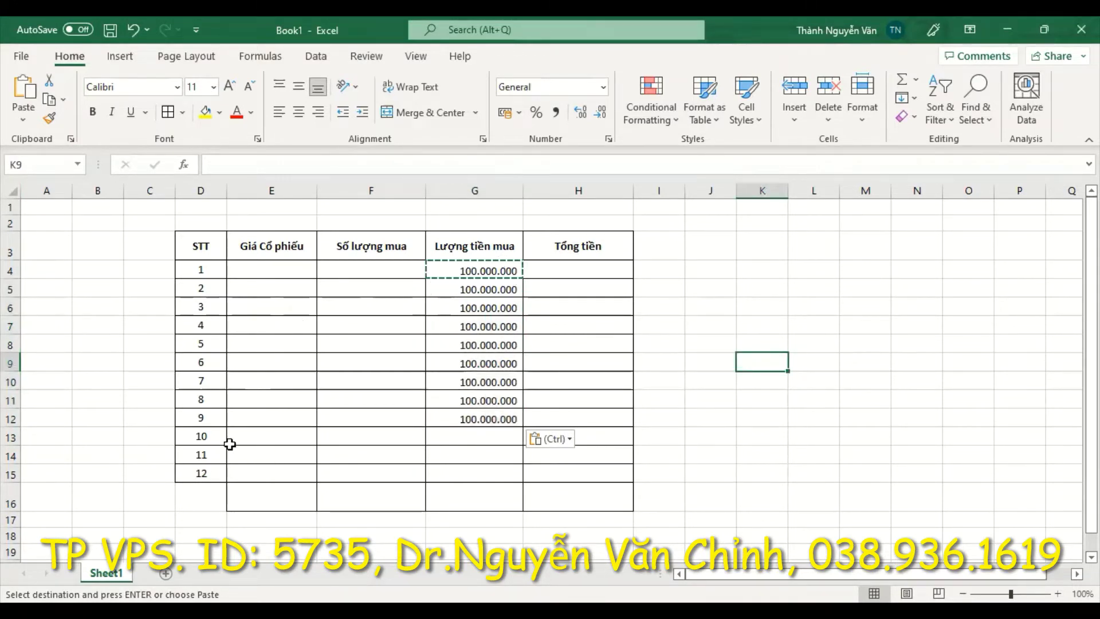
Step: Copy the purchase amount from G12 into G13 for the tenth purchase
left_click(485, 419)
key("ctrl+c")
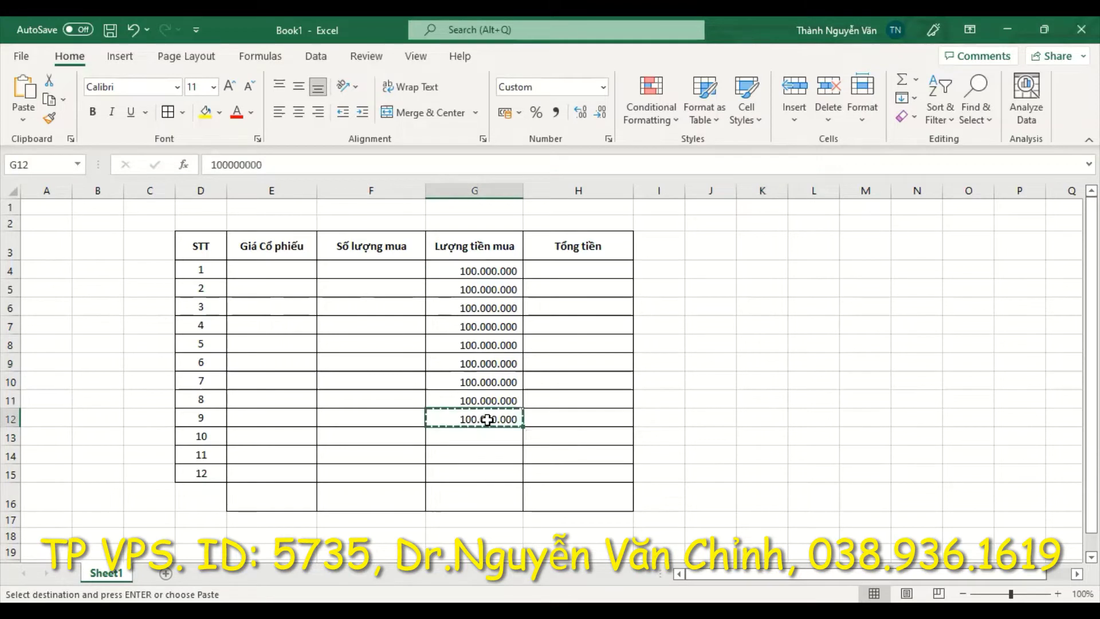
left_click(474, 438)
key("ctrl+v")
left_click(813, 380)
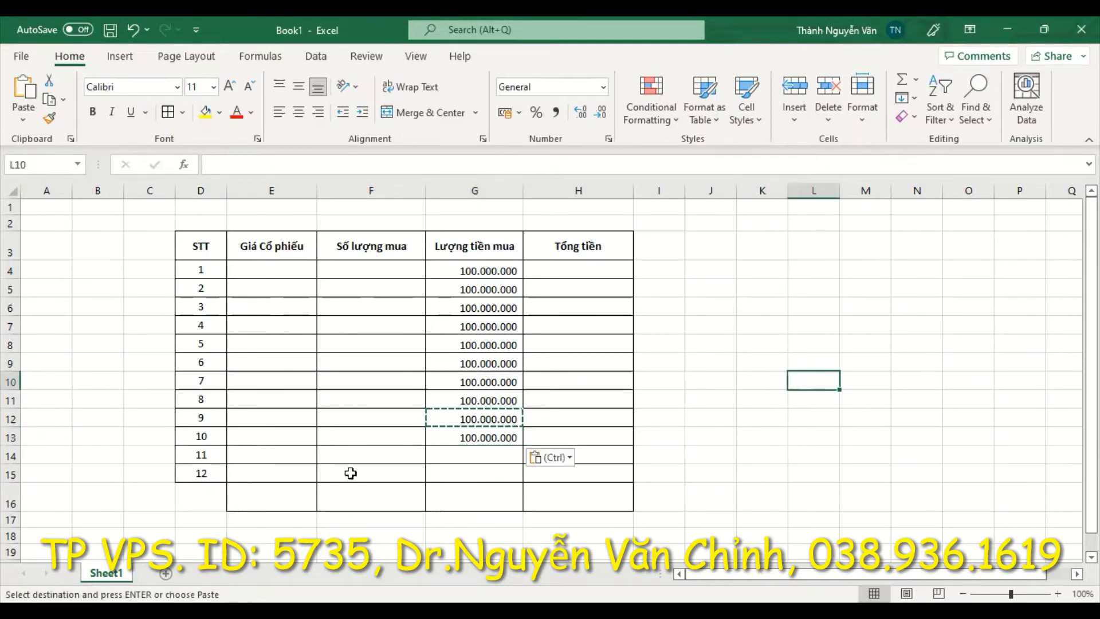
Step: Clear the contents of table rows 11 and 12, cells D14 to H15
left_click_drag(191, 455, 571, 471)
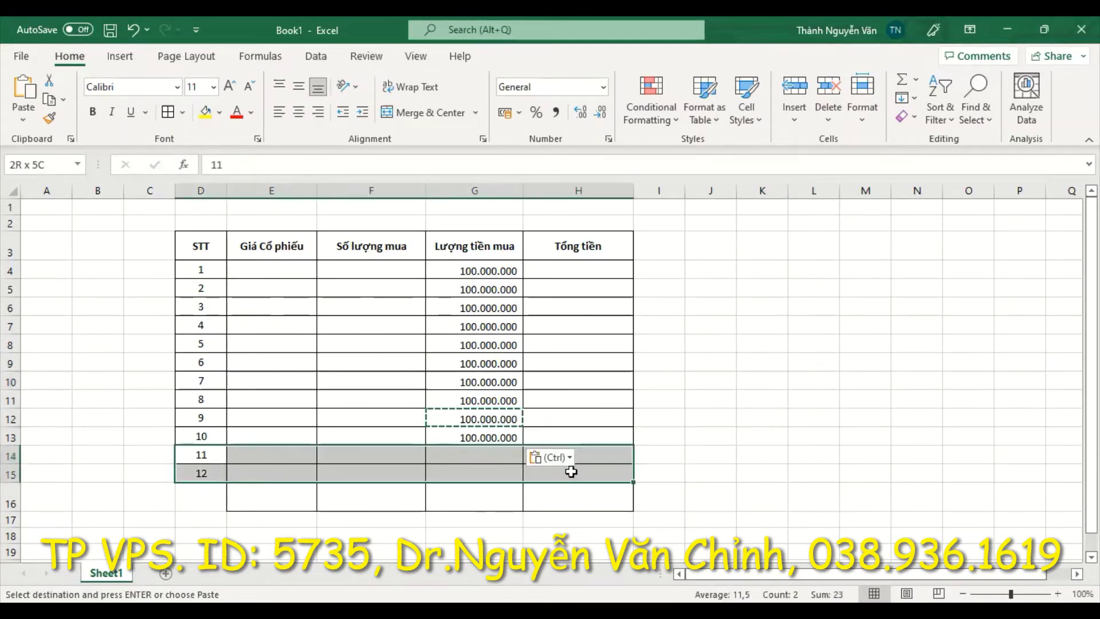
key("Delete")
left_click(829, 336)
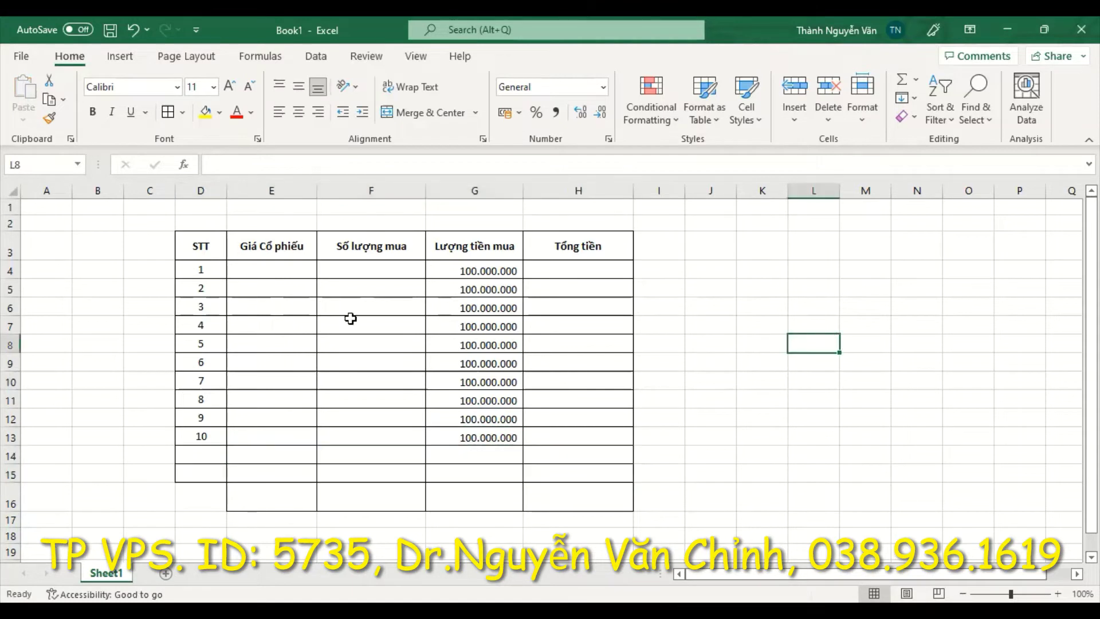
Step: Enter 100 as the first share price in E4 and change the column heading above it to "Giá/ 1 Cổ phiếu"
left_click(270, 269)
type("100")
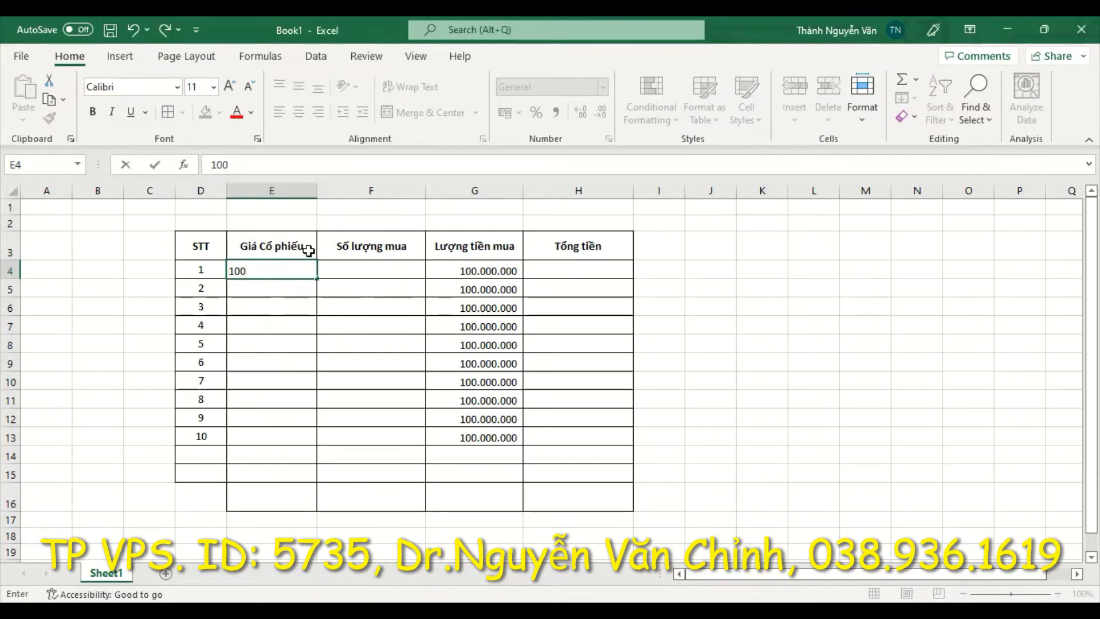
left_click(265, 245)
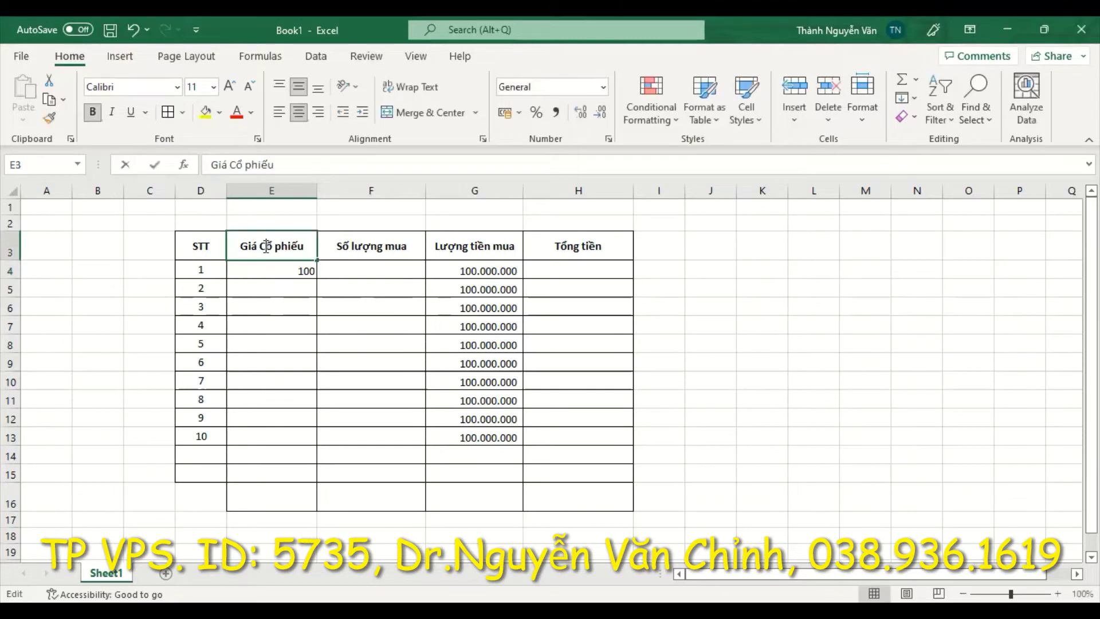
double_click(260, 245)
key("BackSpace")
type("/ 1")
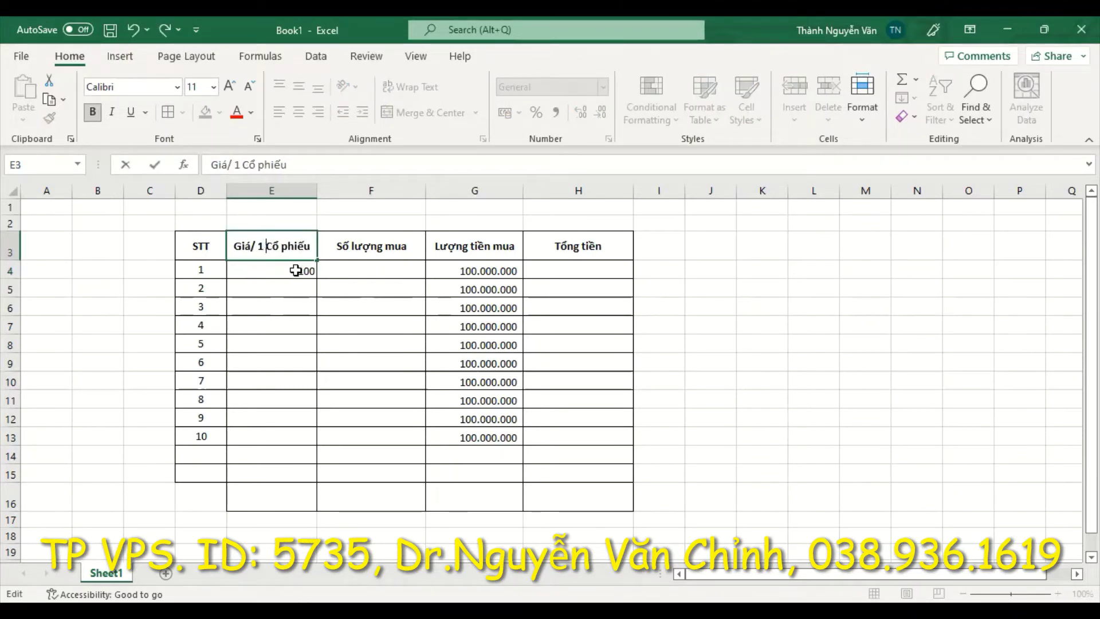
left_click(262, 292)
Step: Set the first share price in E4 to 1000000 and format it with a thousands separator and no decimals
left_click(283, 267)
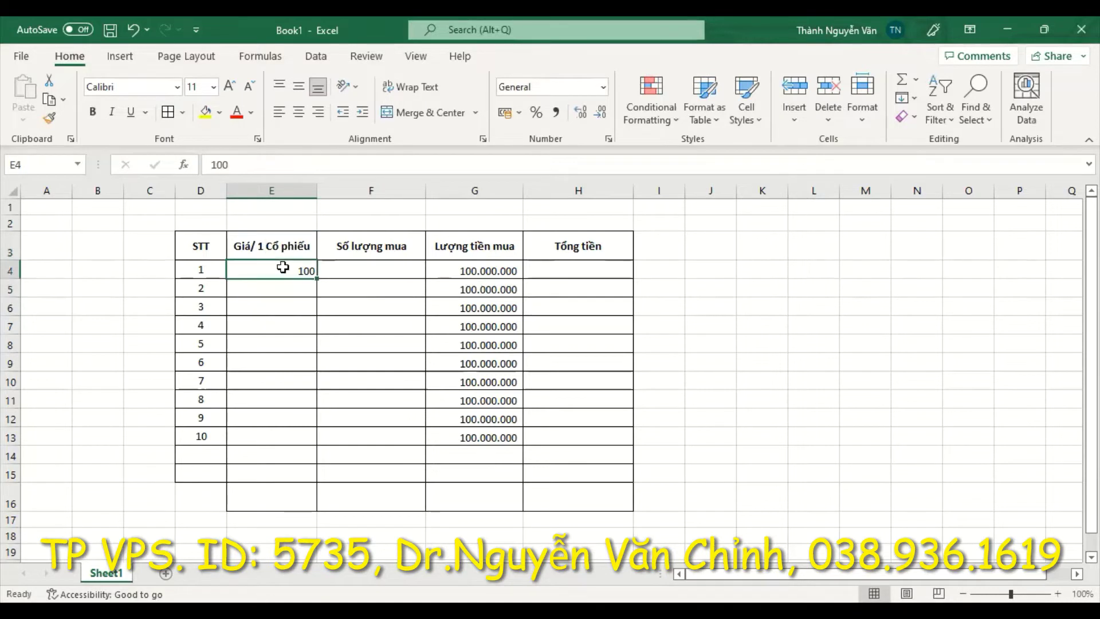
type("1000000")
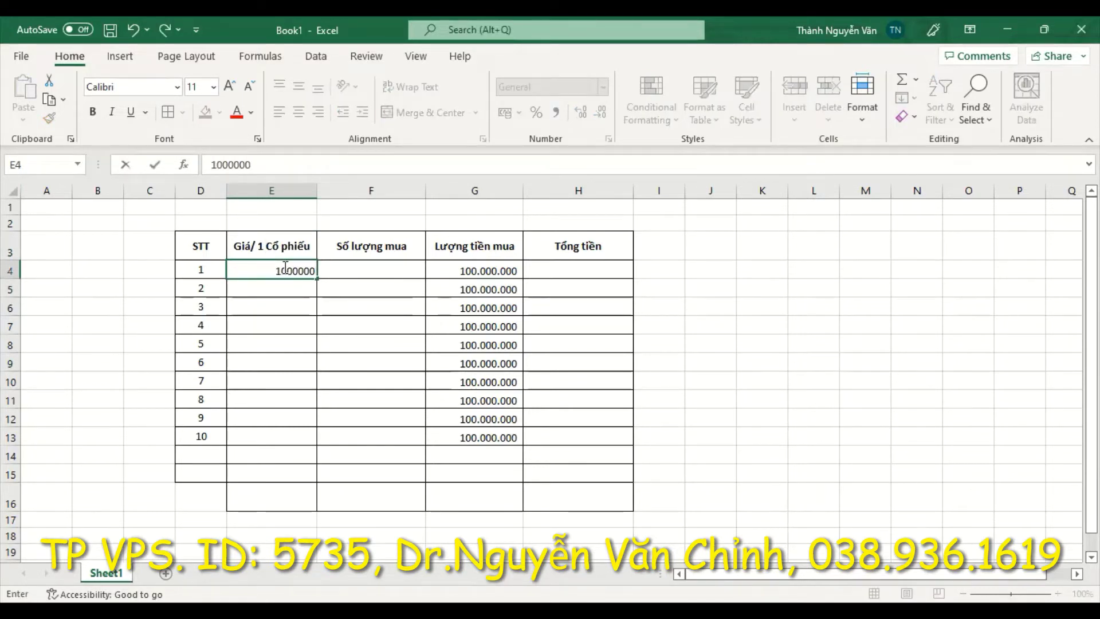
key("Return")
left_click(287, 270)
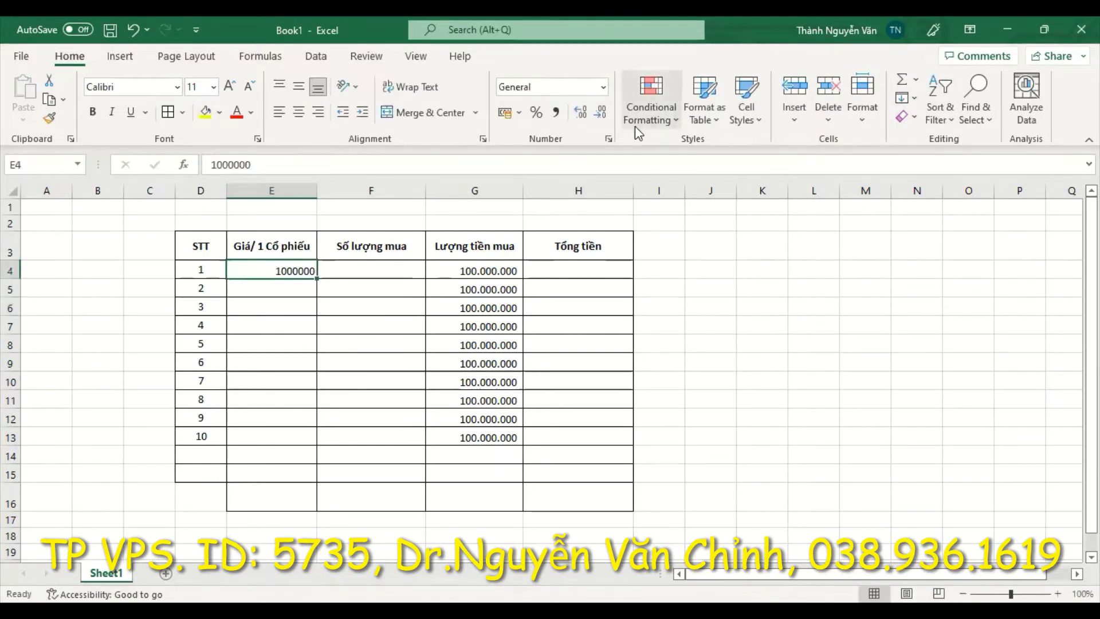
left_click(555, 113)
left_click(601, 114)
left_click(601, 115)
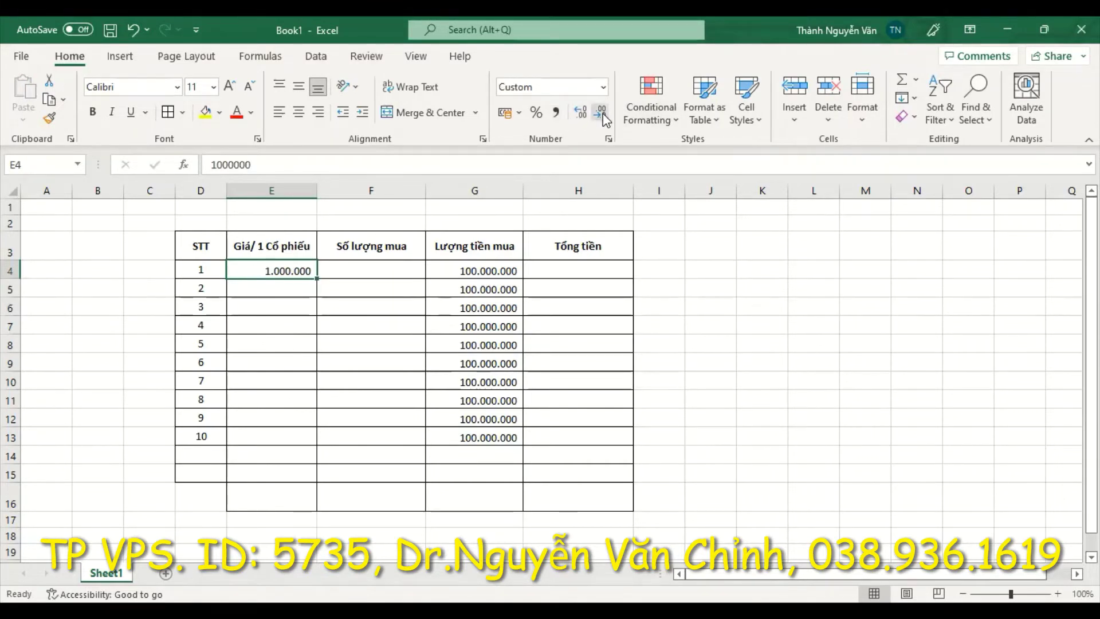
Step: Correct the first share price in E4 to 100000
double_click(277, 271)
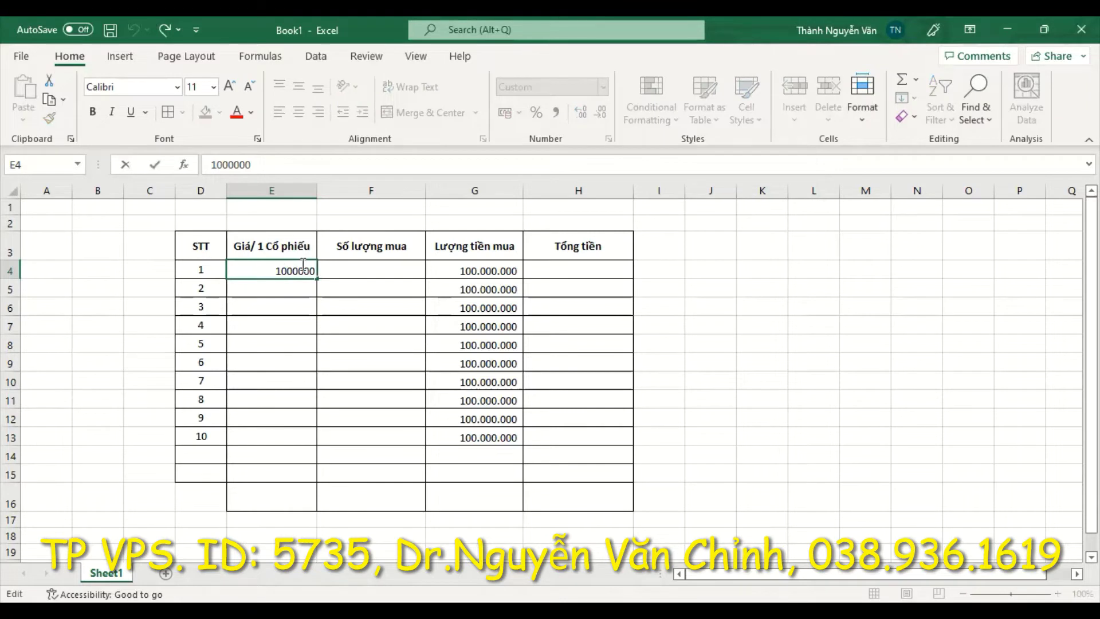
type("0")
key("BackSpace")
key("BackSpace")
left_click(293, 301)
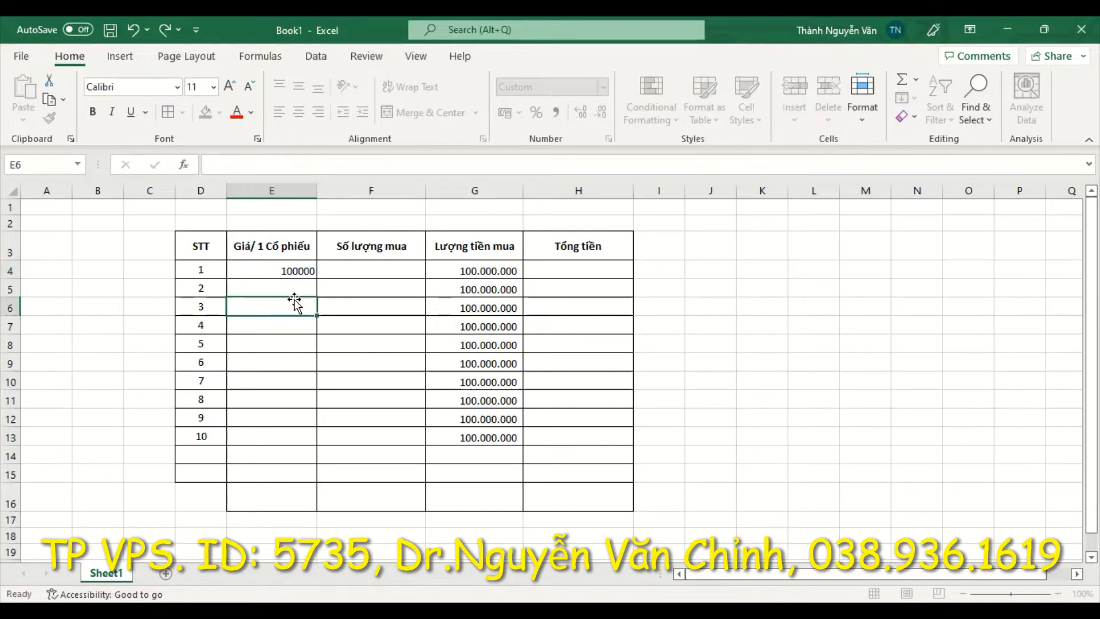
left_click(295, 270)
Step: Enter 90000 as the second share price in E5
left_click(297, 288)
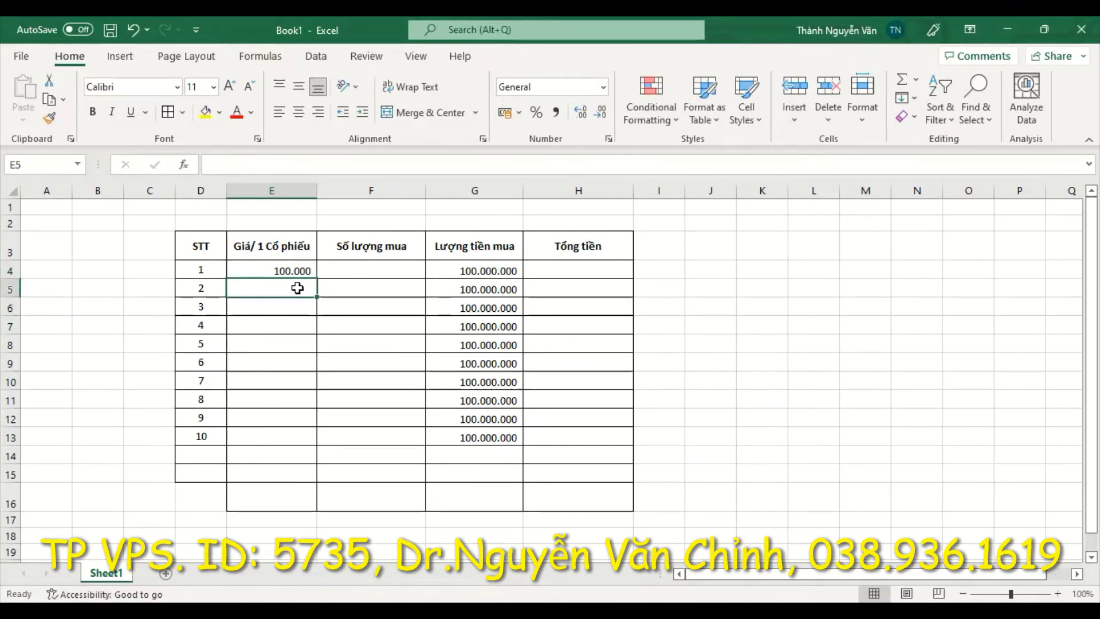
type("90000")
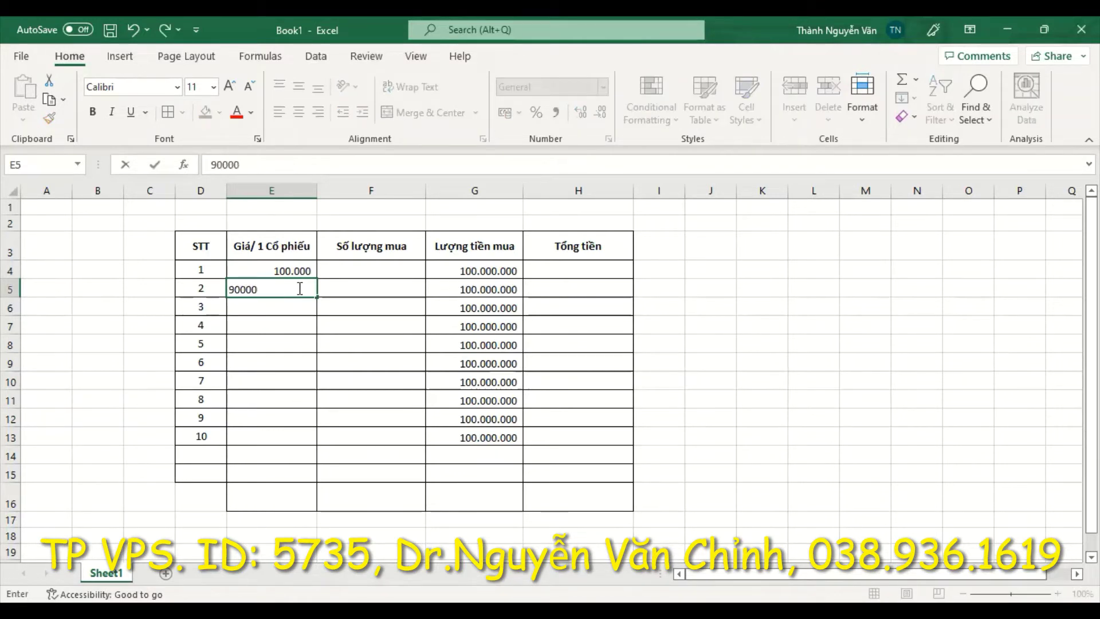
left_click(294, 341)
Step: Format the share price cells E4 to E13 with a thousands separator and no decimals
left_click(299, 288)
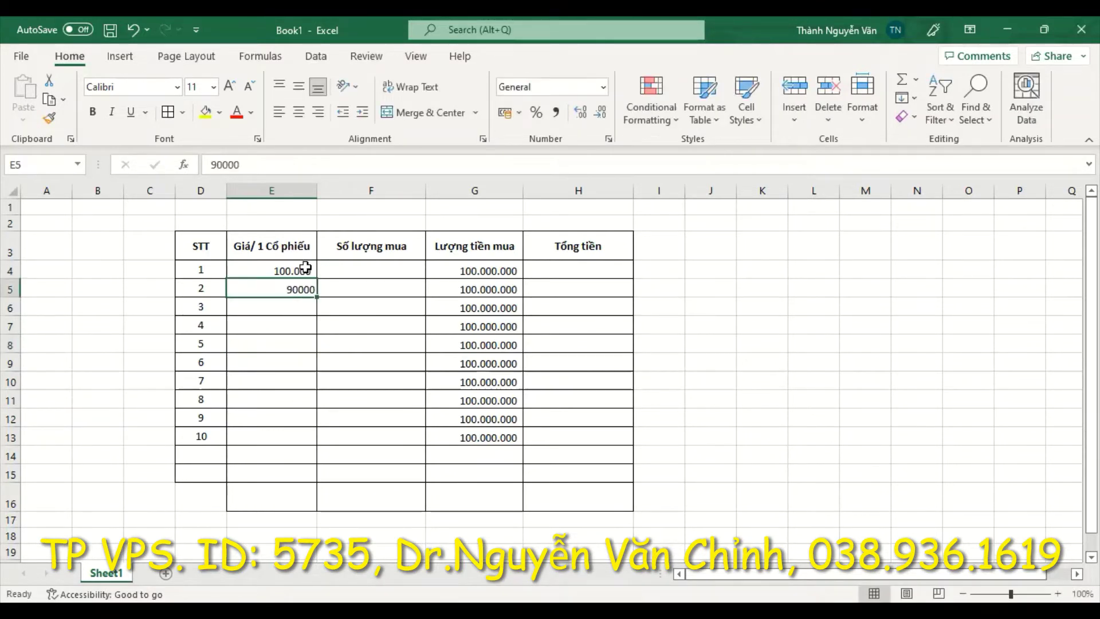
left_click_drag(297, 269, 295, 438)
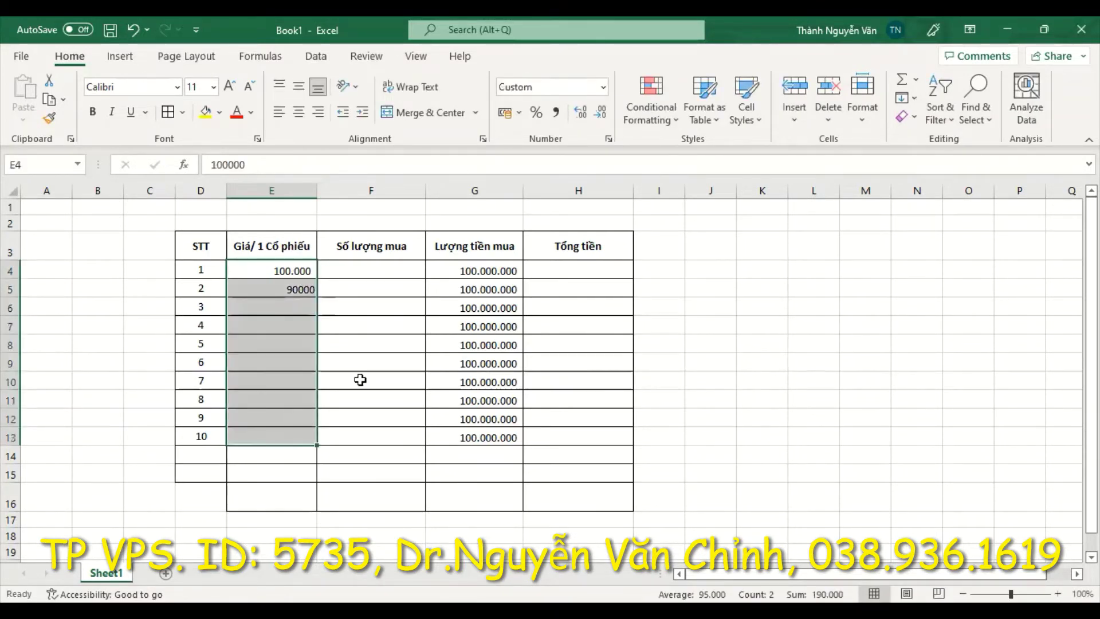
left_click(555, 111)
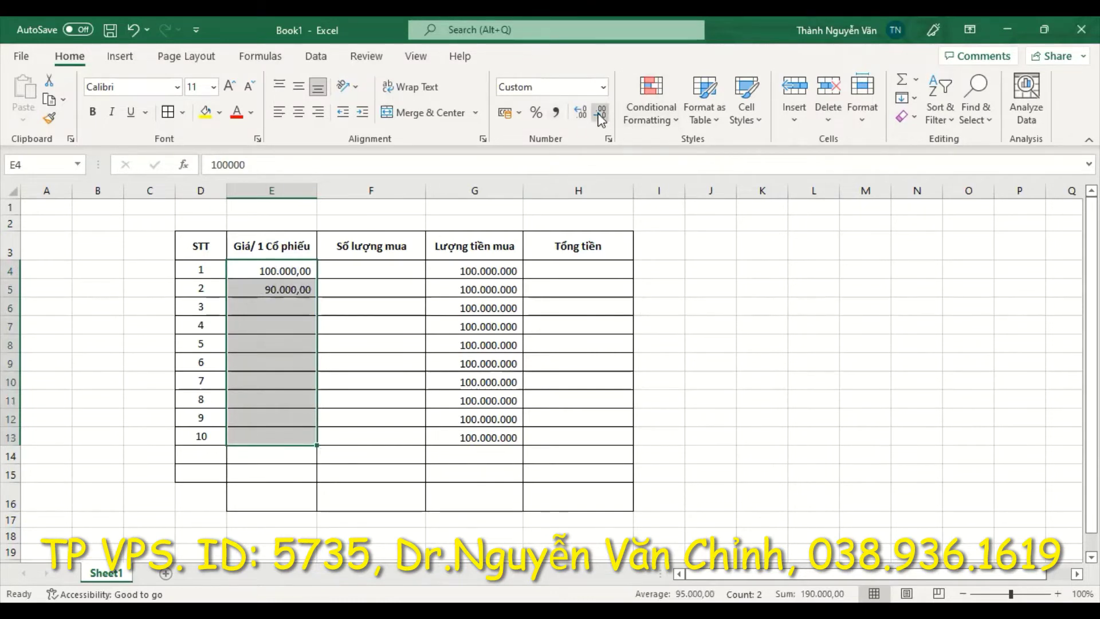
double_click(599, 113)
Step: Enter 80000 as the third share price in E6 and 50000 as the fourth in E7
left_click(291, 306)
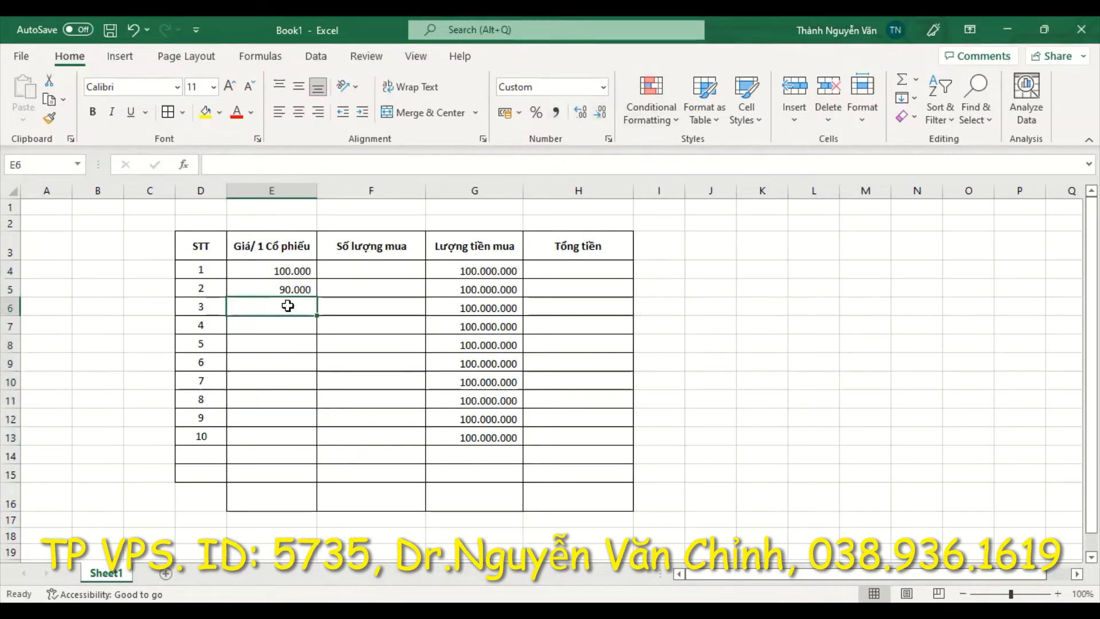
type("80000")
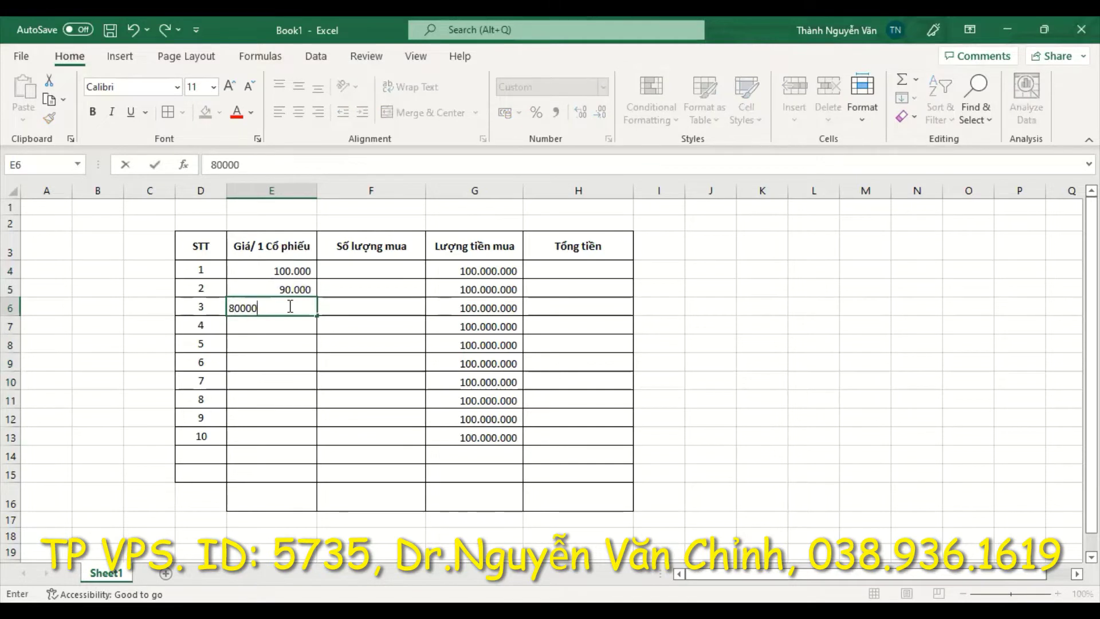
left_click(283, 330)
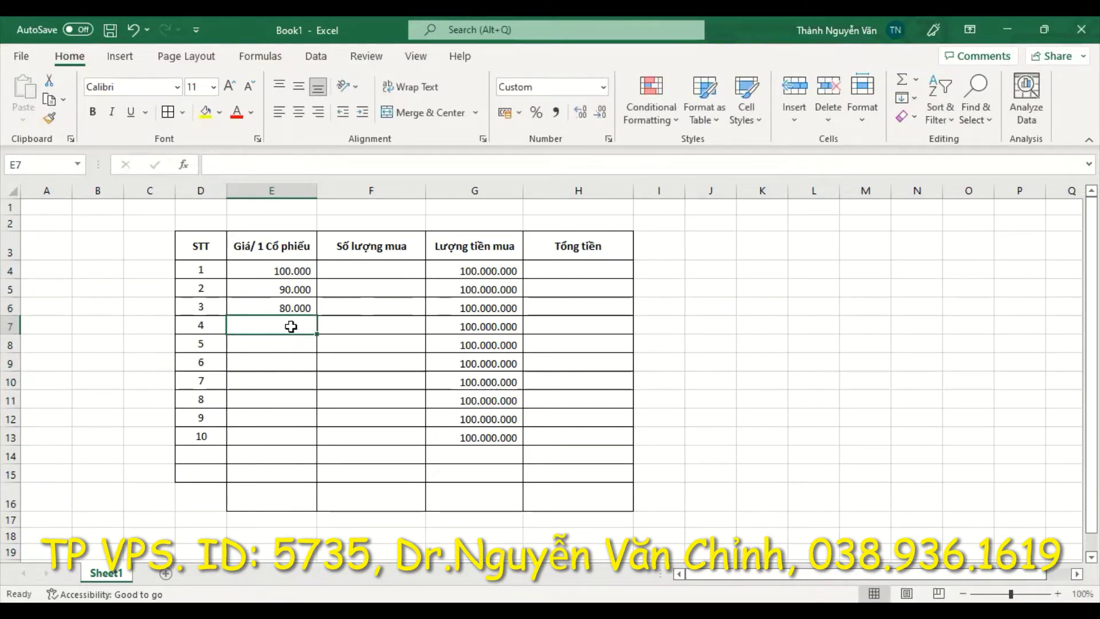
type("50.0")
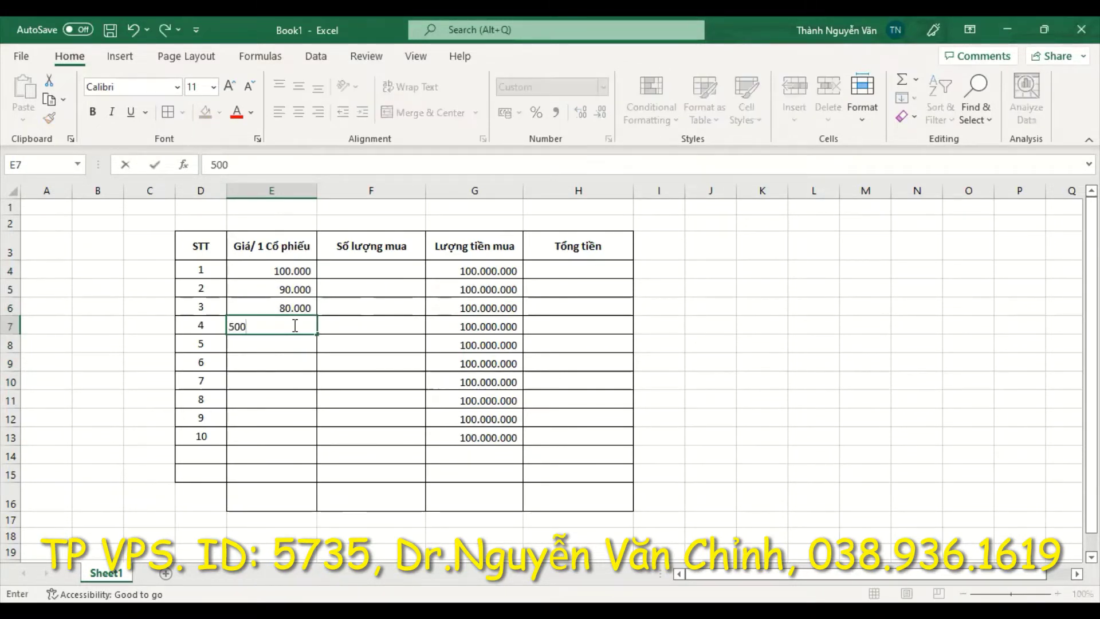
type("00")
left_click(289, 347)
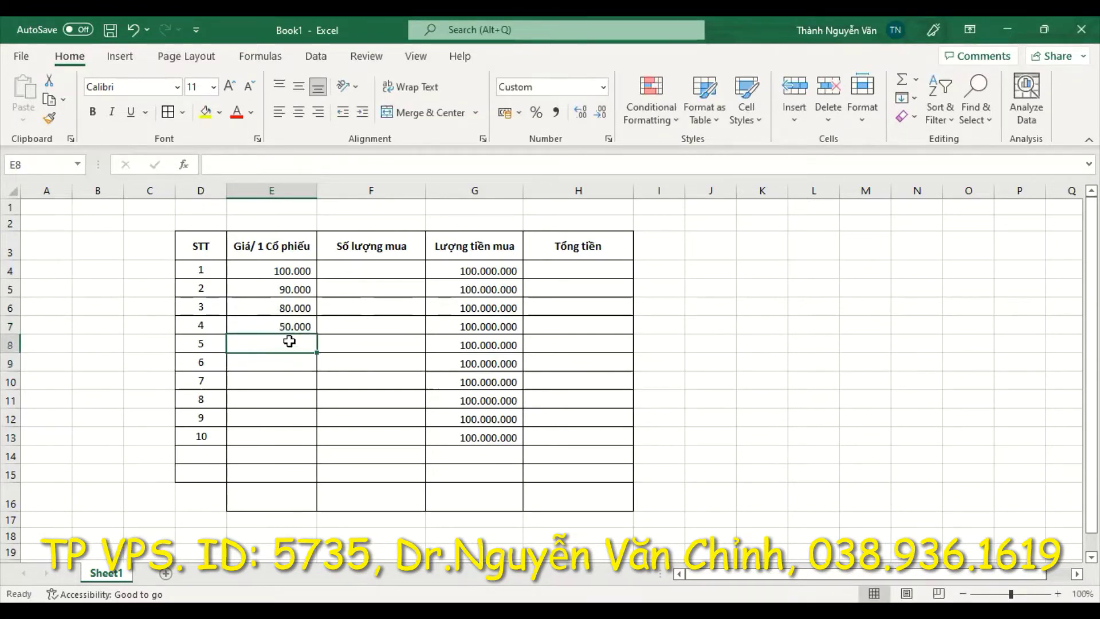
Step: Enter 40000 as the fifth share price in E8 and 38000 as the sixth in E9
type("40")
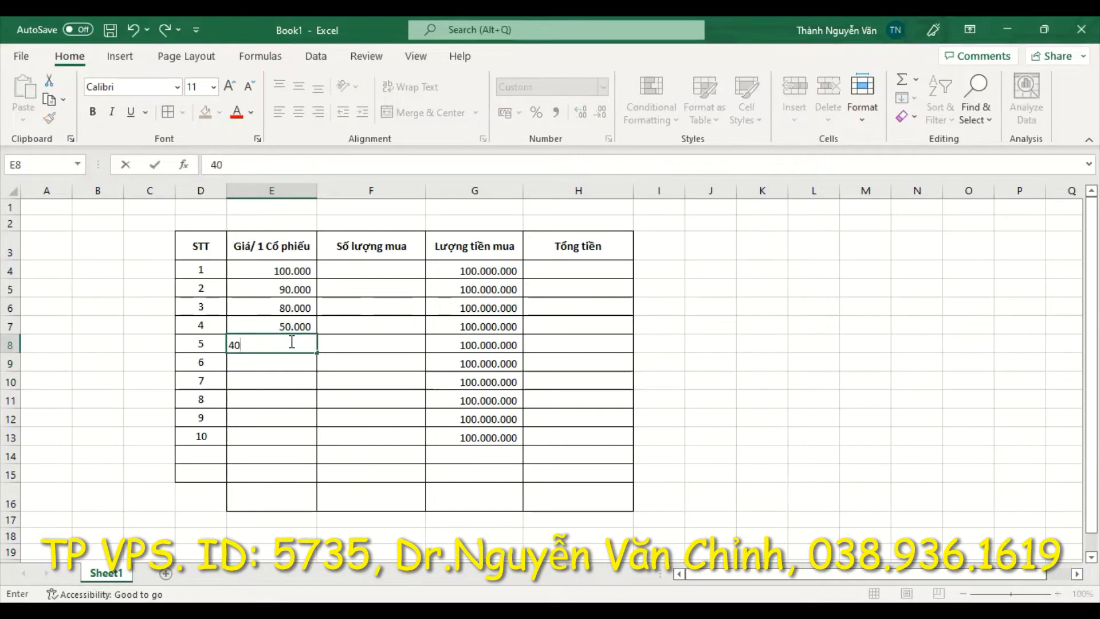
type(".0000")
left_click(273, 377)
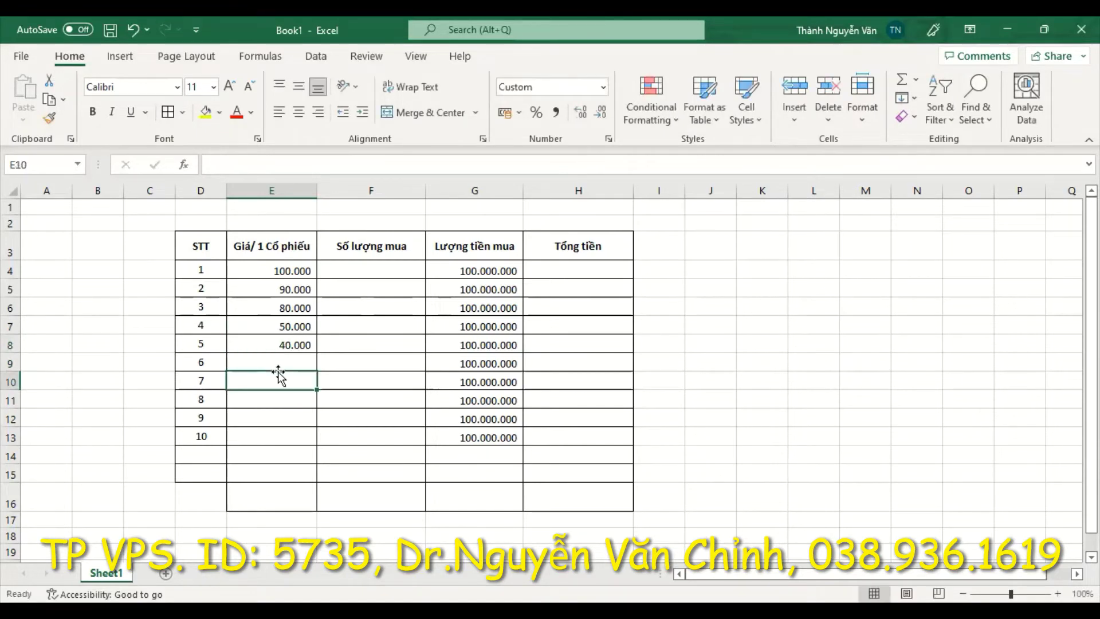
left_click(291, 363)
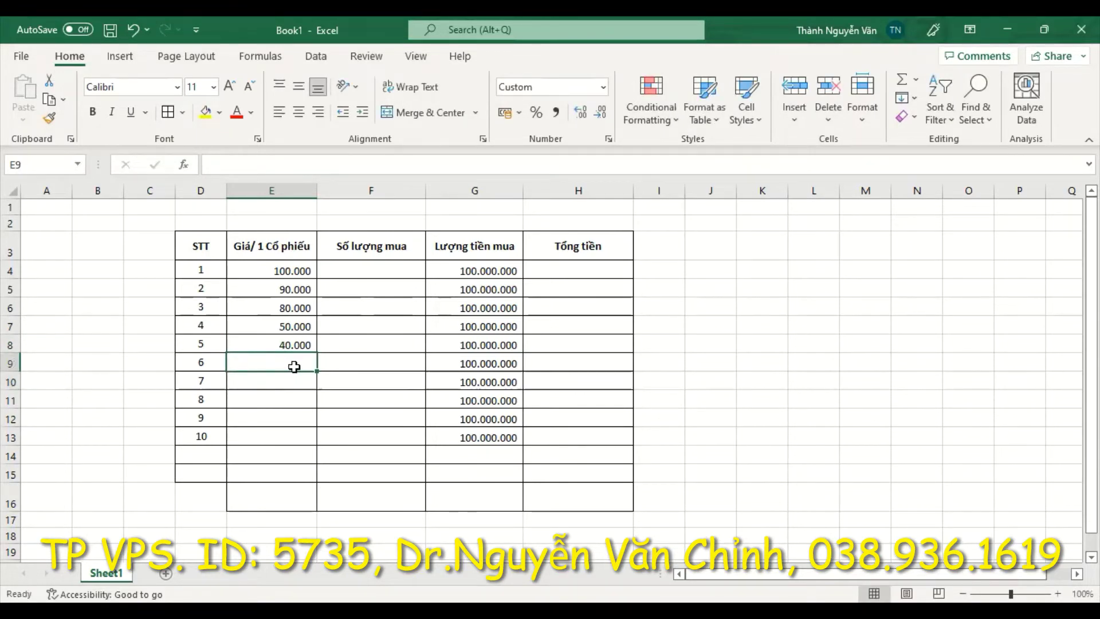
type("45")
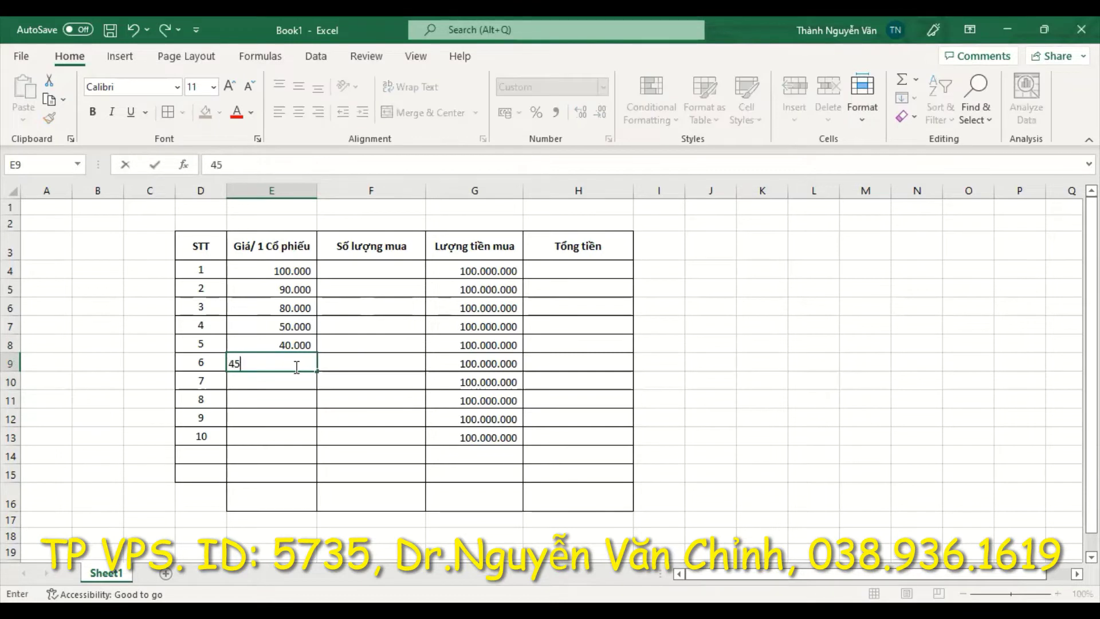
type("38000")
key("Return")
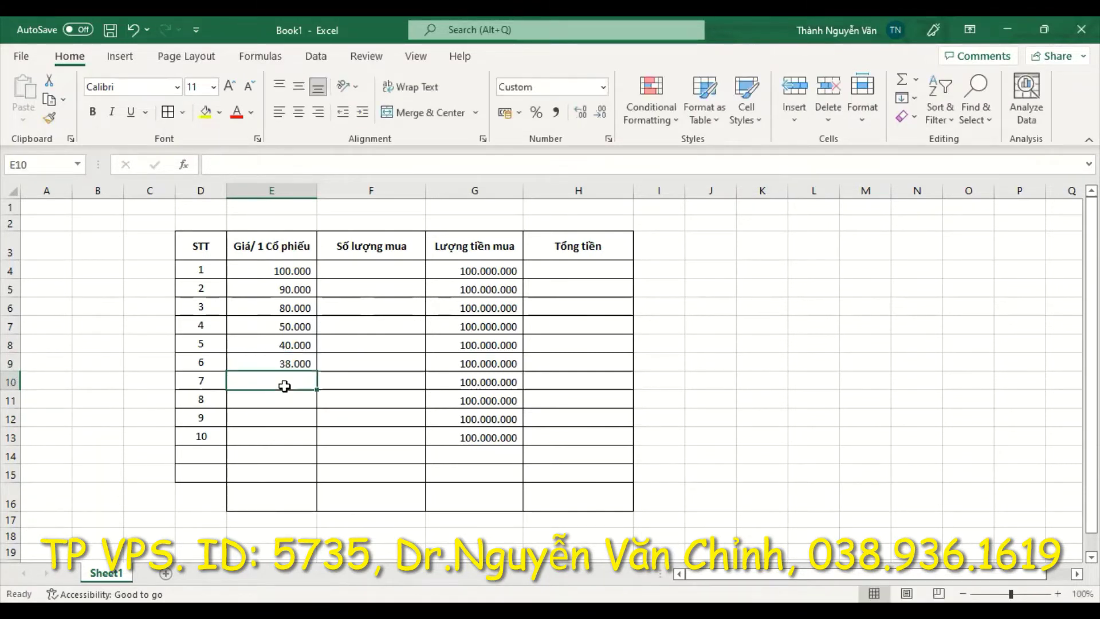
Step: Fill the share prices down to E13 as a series decreasing by 10000 per row, ending at 10000
left_click_drag(289, 270, 316, 444)
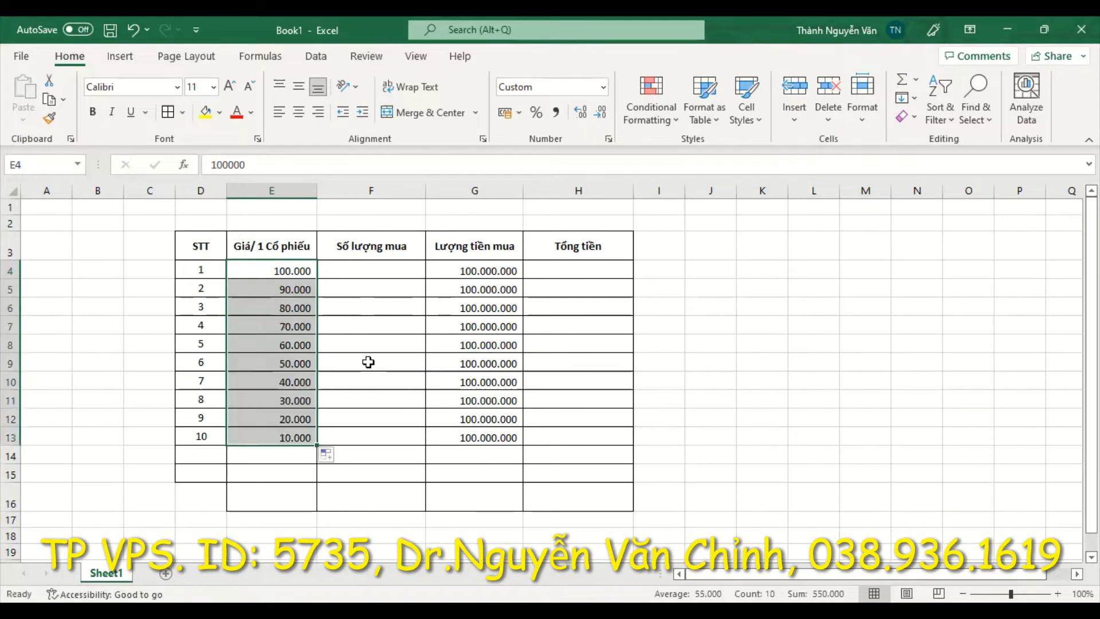
left_click(376, 368)
left_click(808, 359)
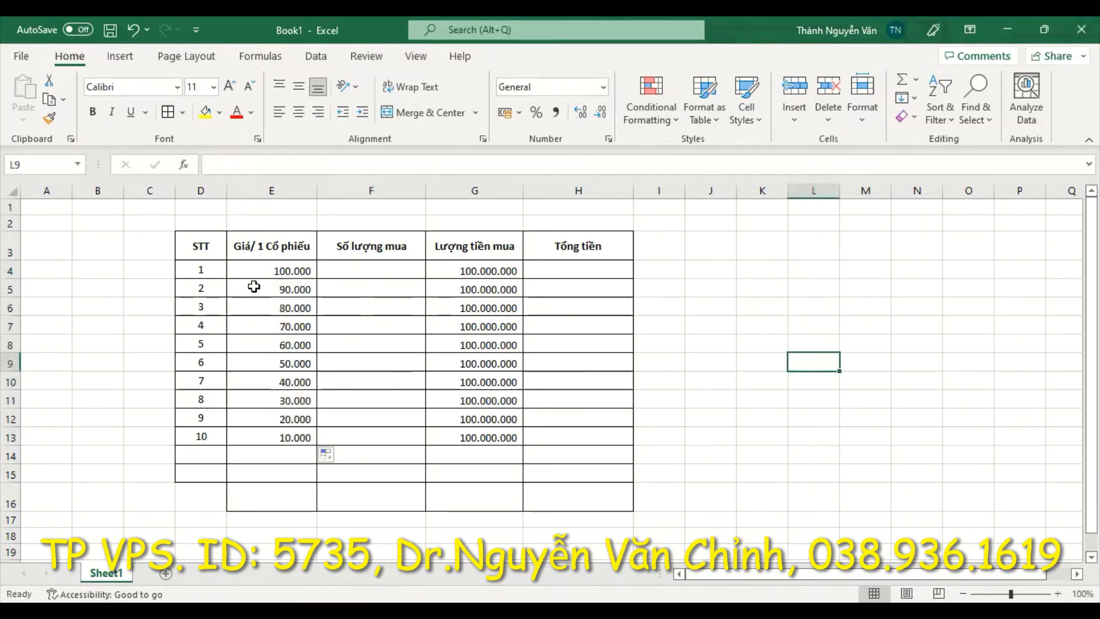
left_click(283, 437)
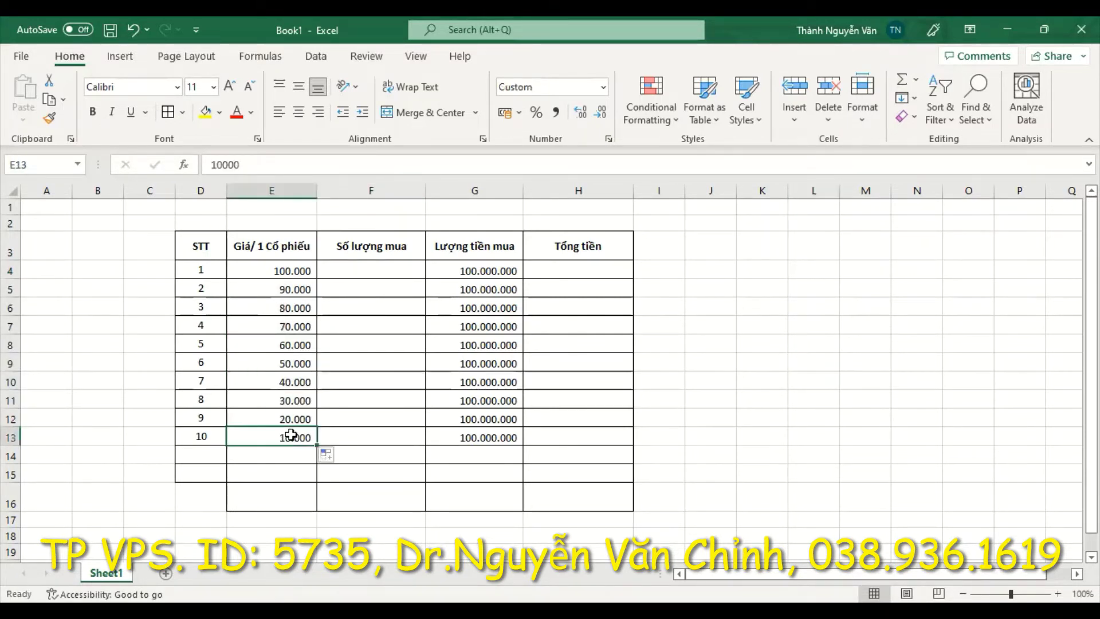
Step: Change the quantity column header in F3 to "Số lượng CP mau được"
left_click(360, 269)
left_click(407, 246)
double_click(413, 246)
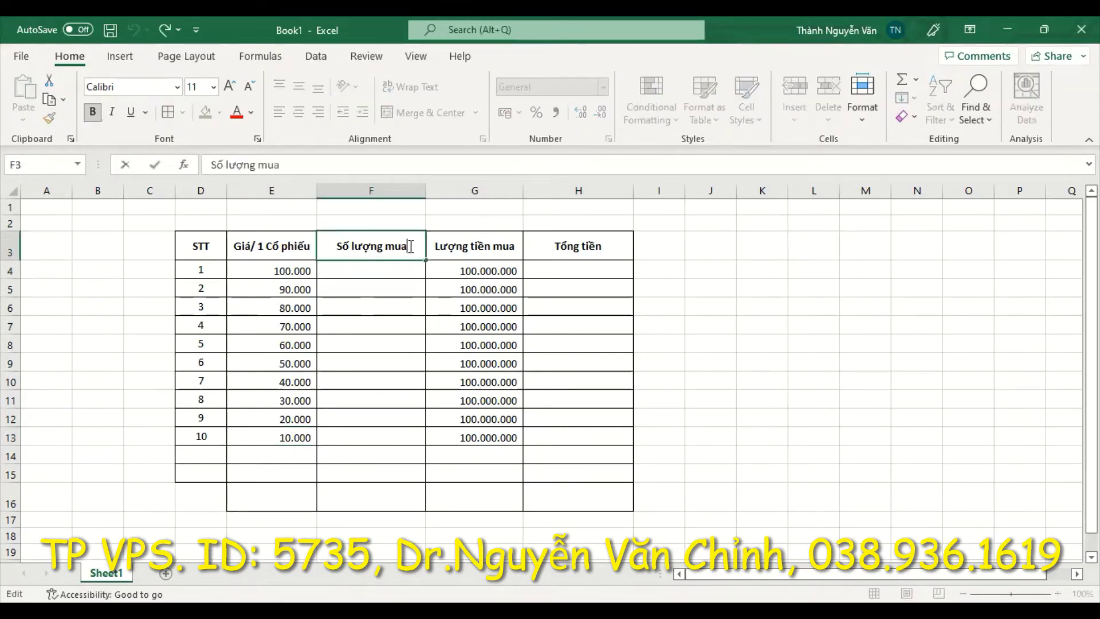
key("BackSpace")
key("BackSpace")
key("BackSpace")
key("BackSpace")
key("BackSpace")
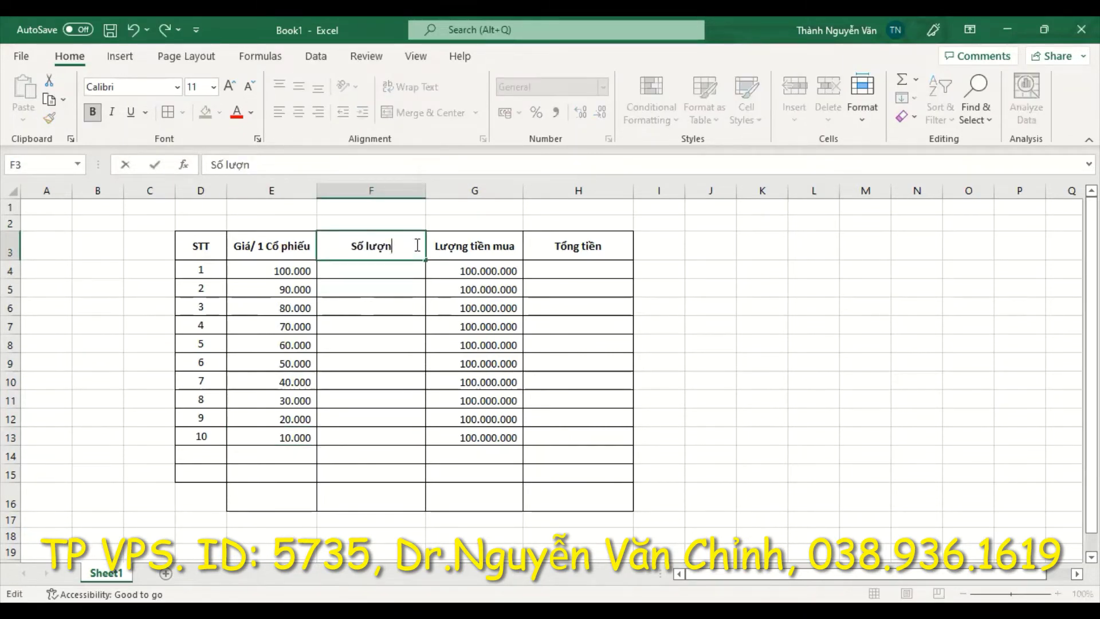
type("g CP se")
type("x")
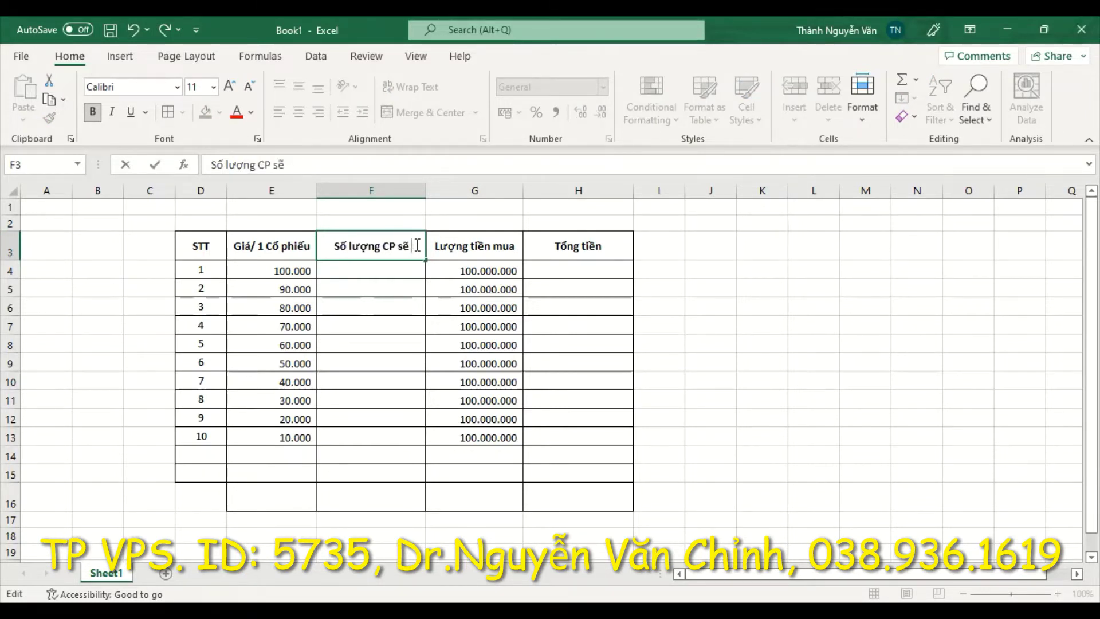
key("BackSpace")
key("BackSpace")
key("BackSpace")
type("nắm")
key("BackSpace")
key("BackSpace")
key("BackSpace")
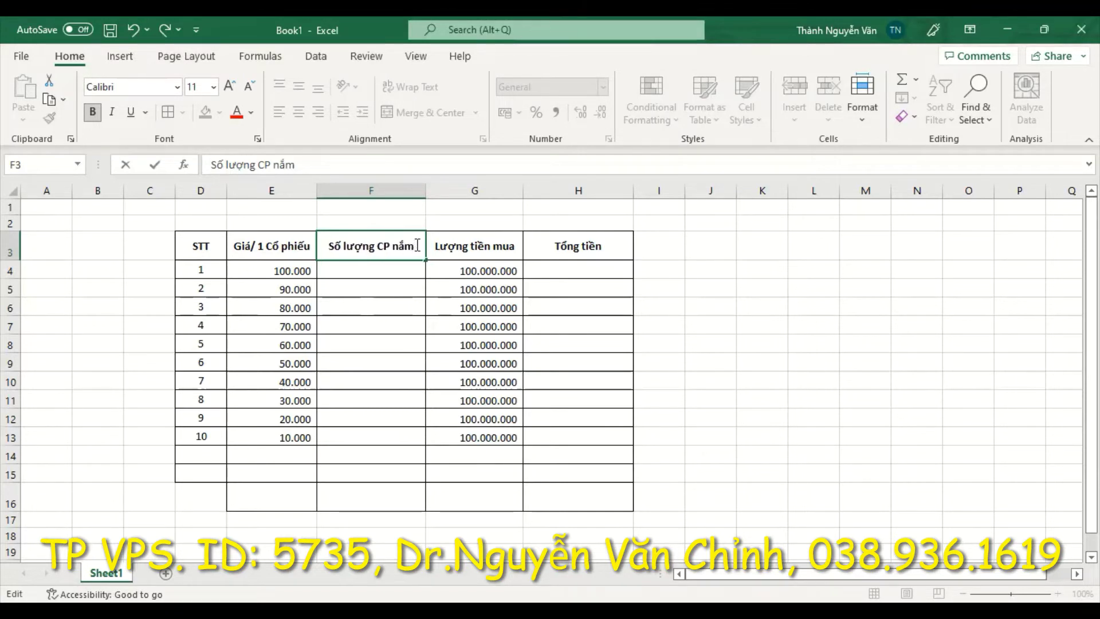
type("mau được")
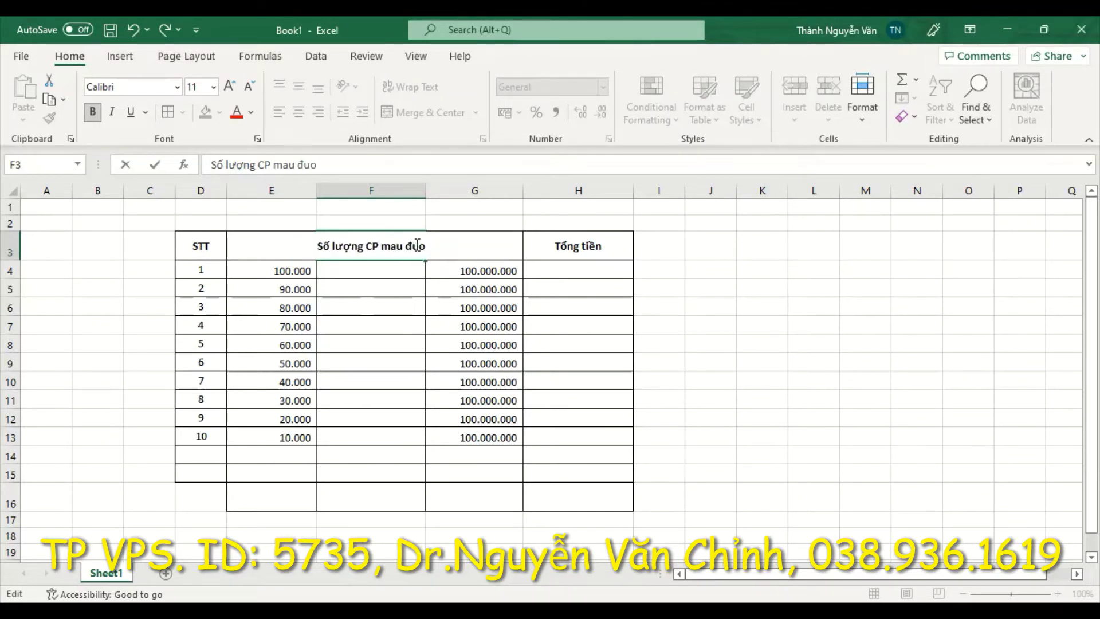
Step: Correct the misspelled word in the F3 header so that it reads "Số lượng CP mua được"
left_click(397, 250)
key("BackSpace")
key("BackSpace")
type("ua")
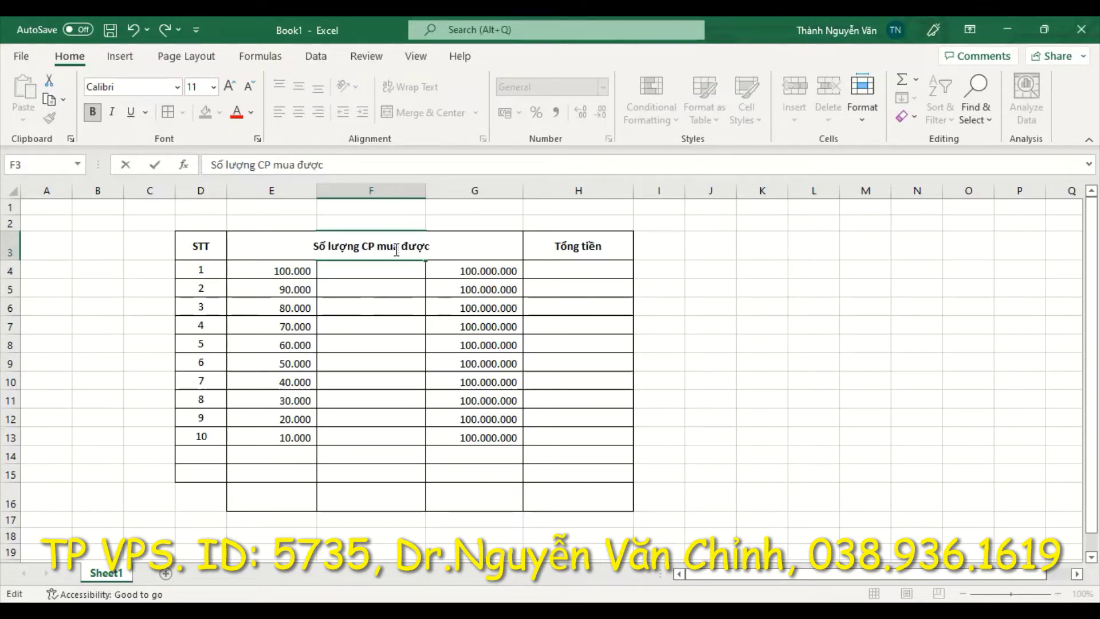
left_click(379, 325)
Step: Wrap the text in the table's header cells D3 to H3
left_click(370, 245)
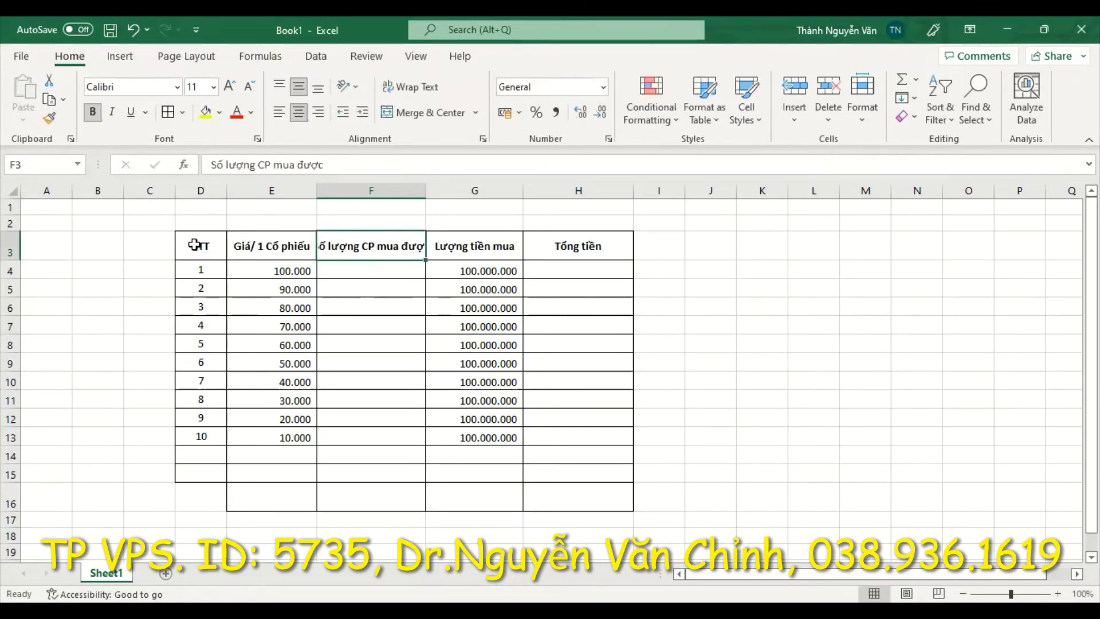
left_click_drag(197, 246, 545, 259)
left_click(411, 87)
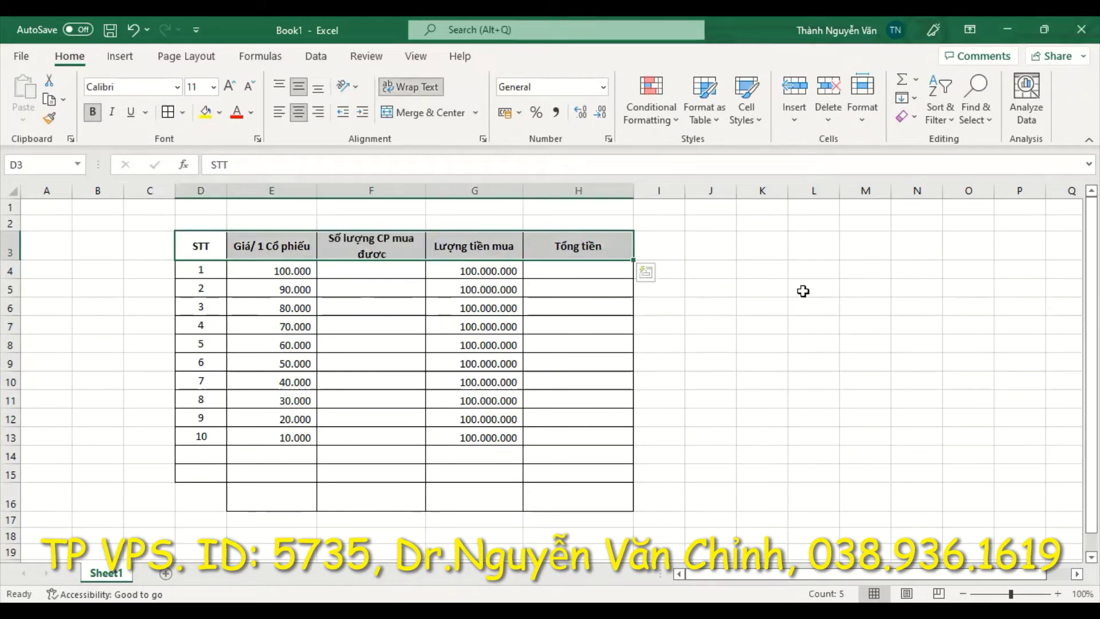
left_click(803, 289)
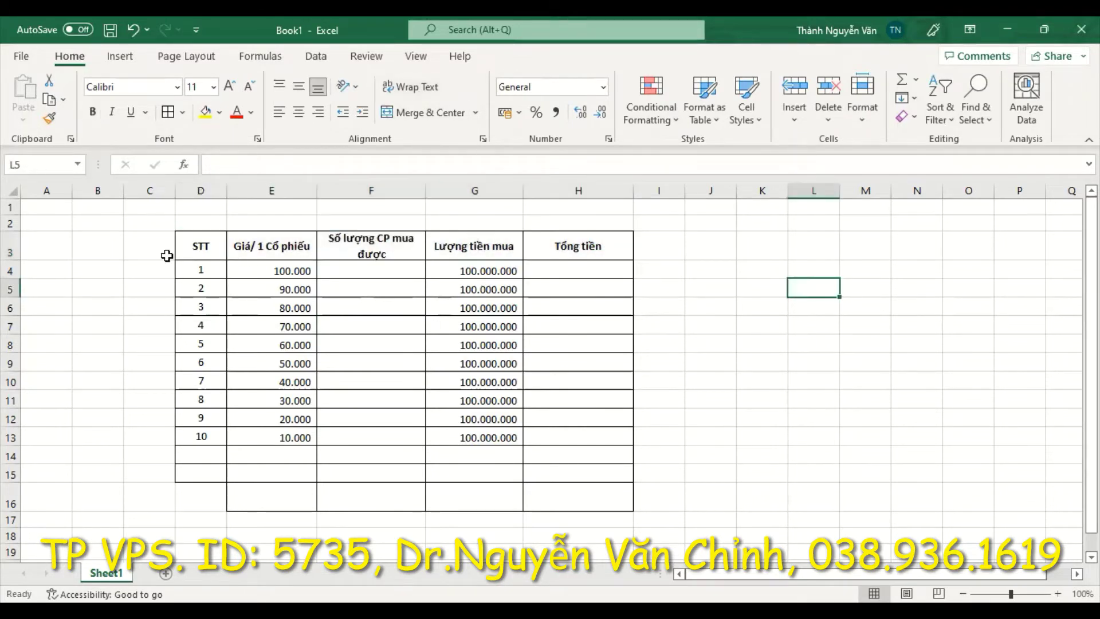
Step: Increase the height of header row 3 and fill header cells D3 to H3 with yellow
left_click(300, 252)
left_click_drag(183, 248, 582, 252)
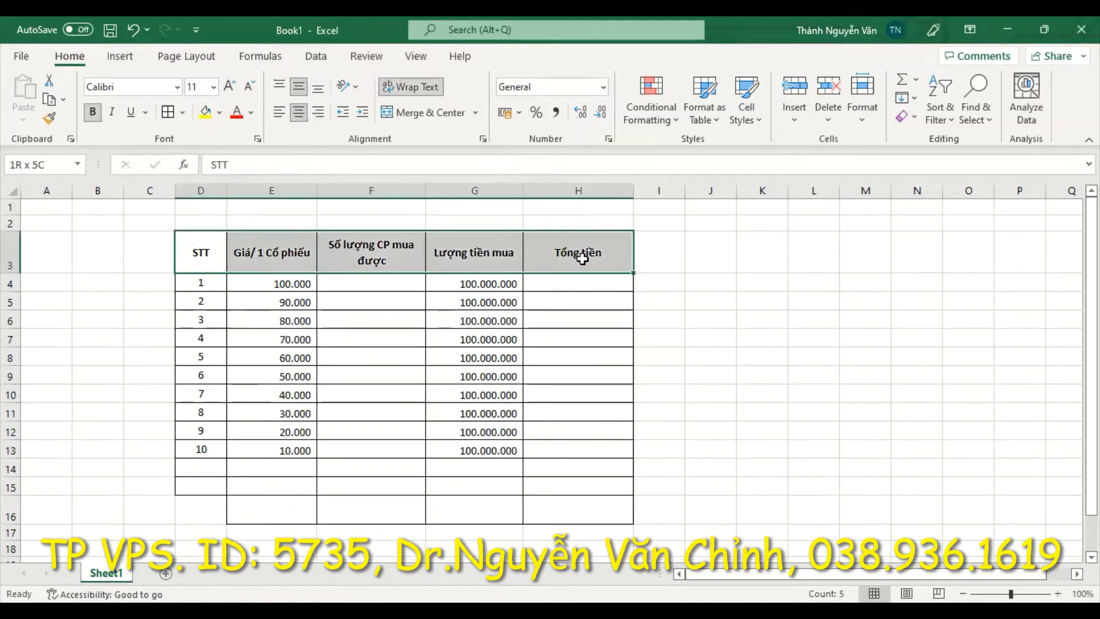
left_click(205, 113)
left_click(710, 252)
left_click(800, 282)
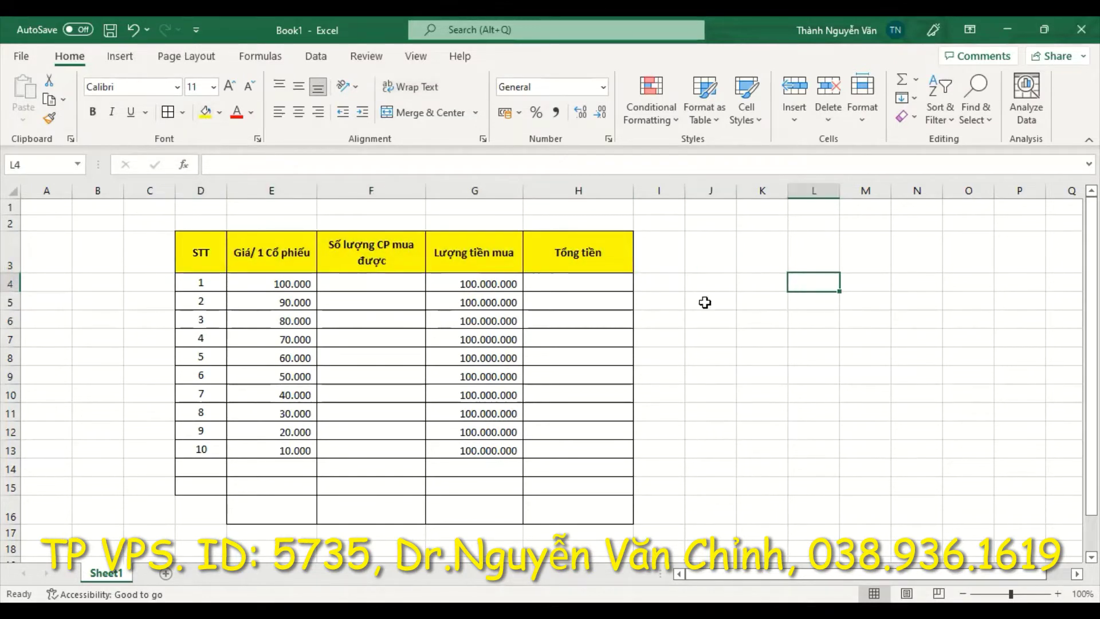
Step: Calculate the first purchase's share quantity in F4 with the formula =G4/E4
left_click(470, 283)
left_click(368, 285)
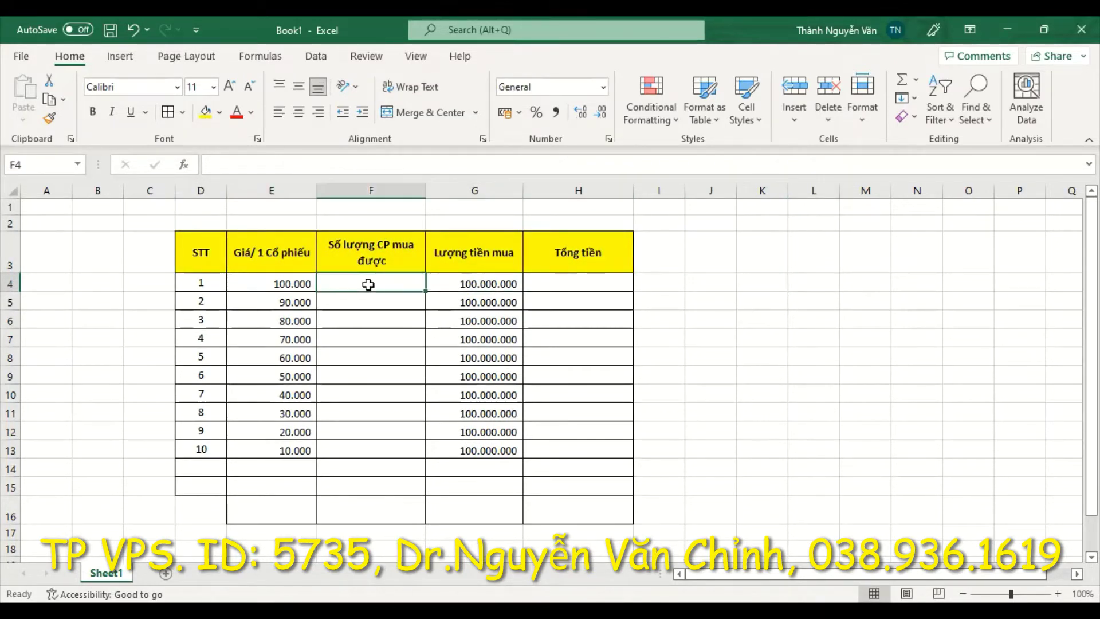
type("=")
left_click(486, 284)
type("/")
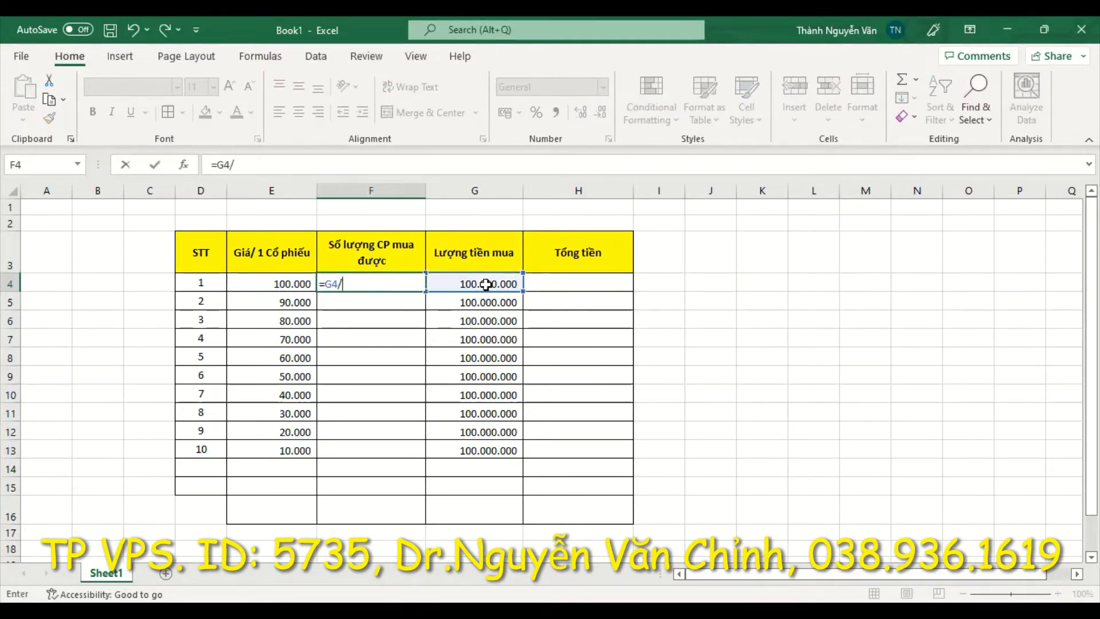
left_click(270, 287)
key("Return")
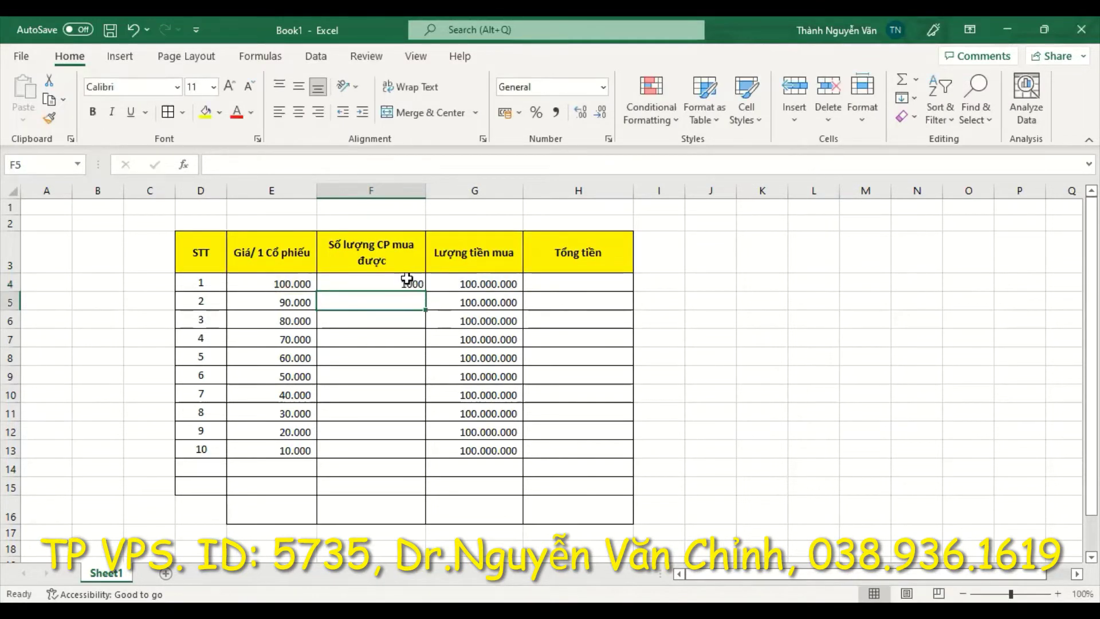
Step: Calculate the second purchase's share quantity in F5 with the formula =G5/E5
left_click(389, 283)
left_click(377, 297)
type("=")
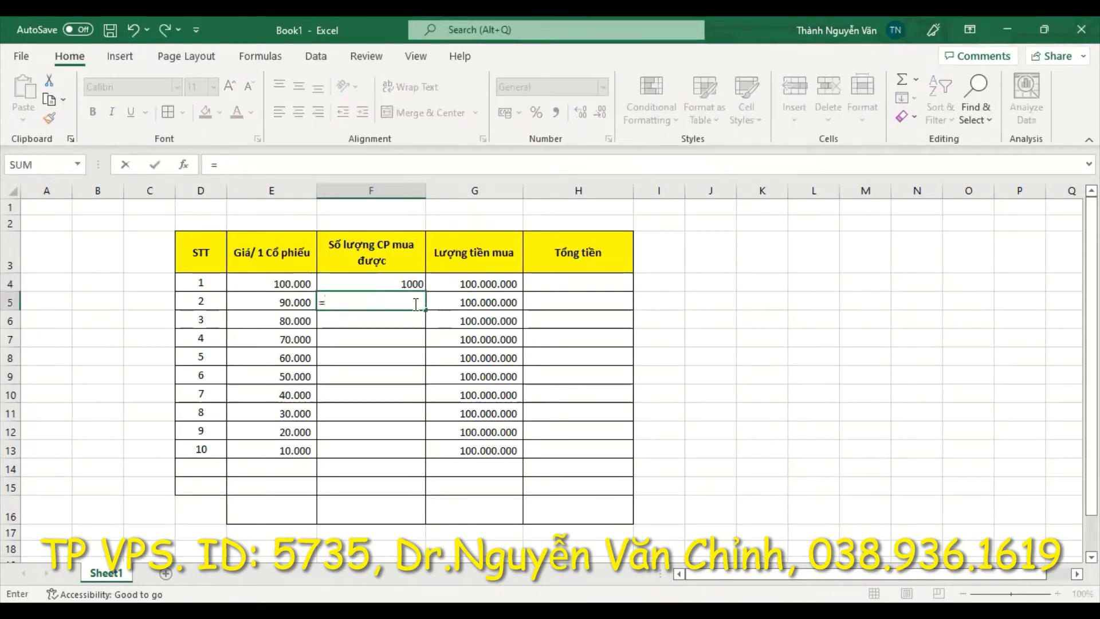
left_click(469, 299)
type("/")
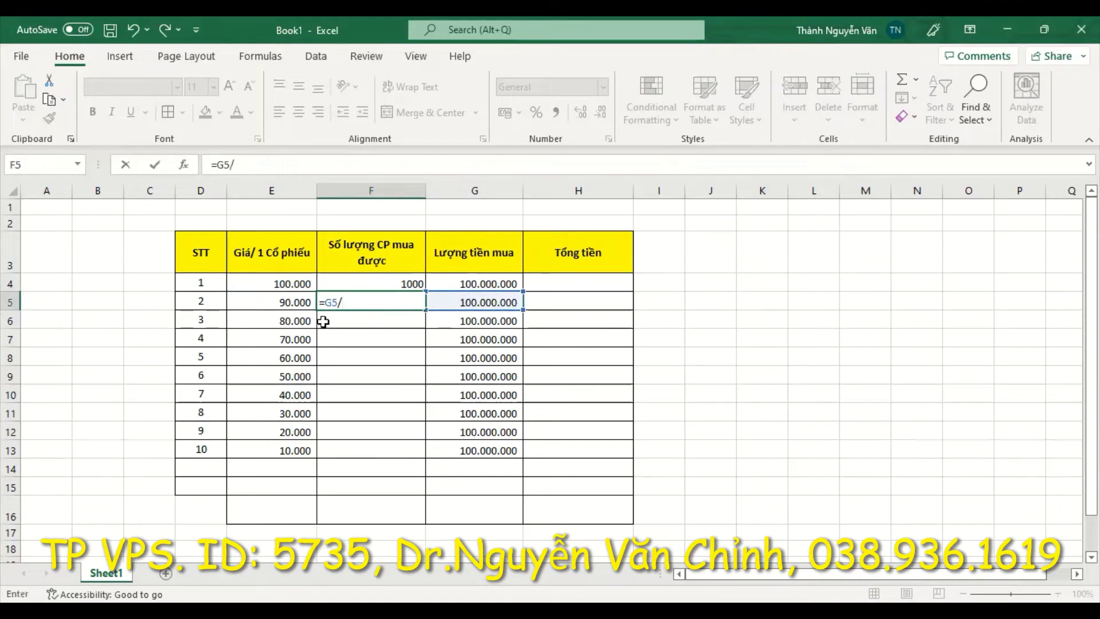
left_click(287, 303)
key("Return")
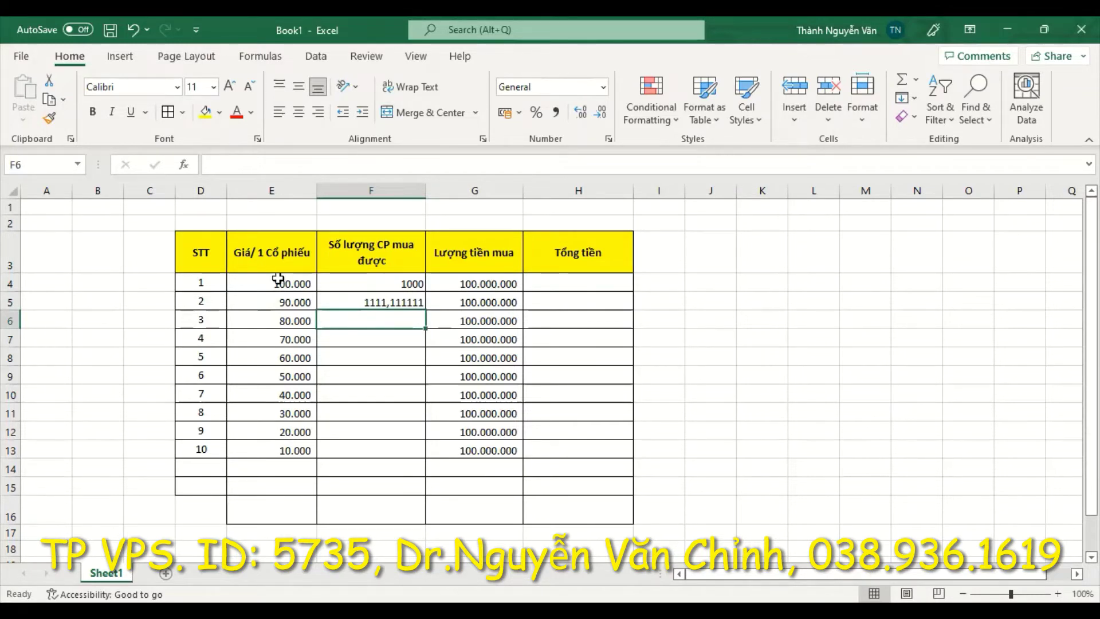
Step: Format the share quantity in F5 to show no decimals
left_click(393, 301)
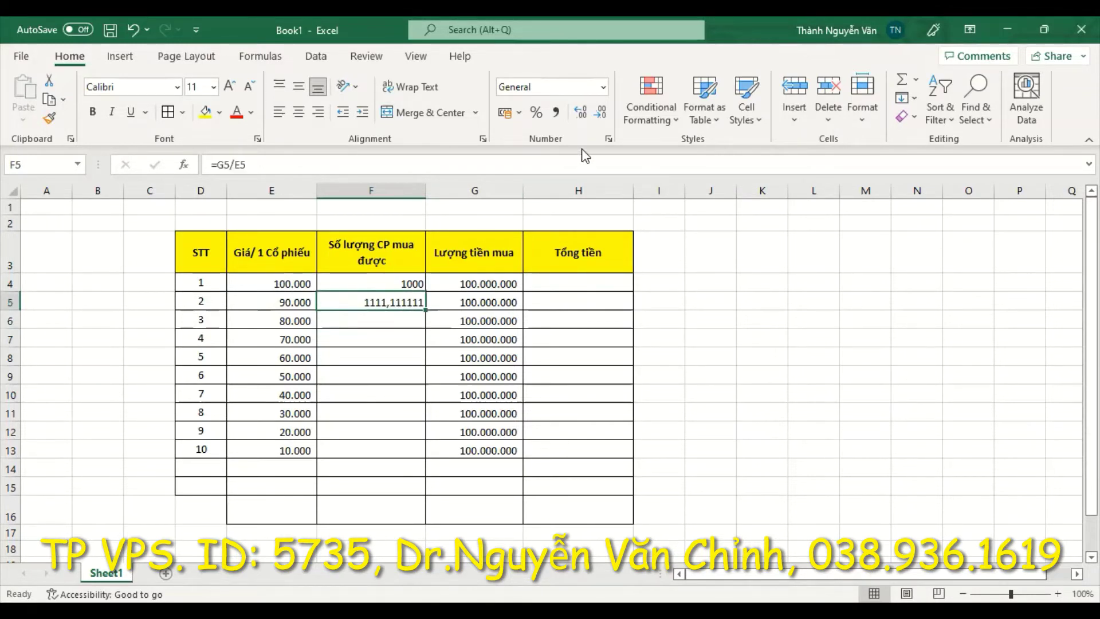
left_click(601, 113)
left_click(600, 112)
left_click(600, 113)
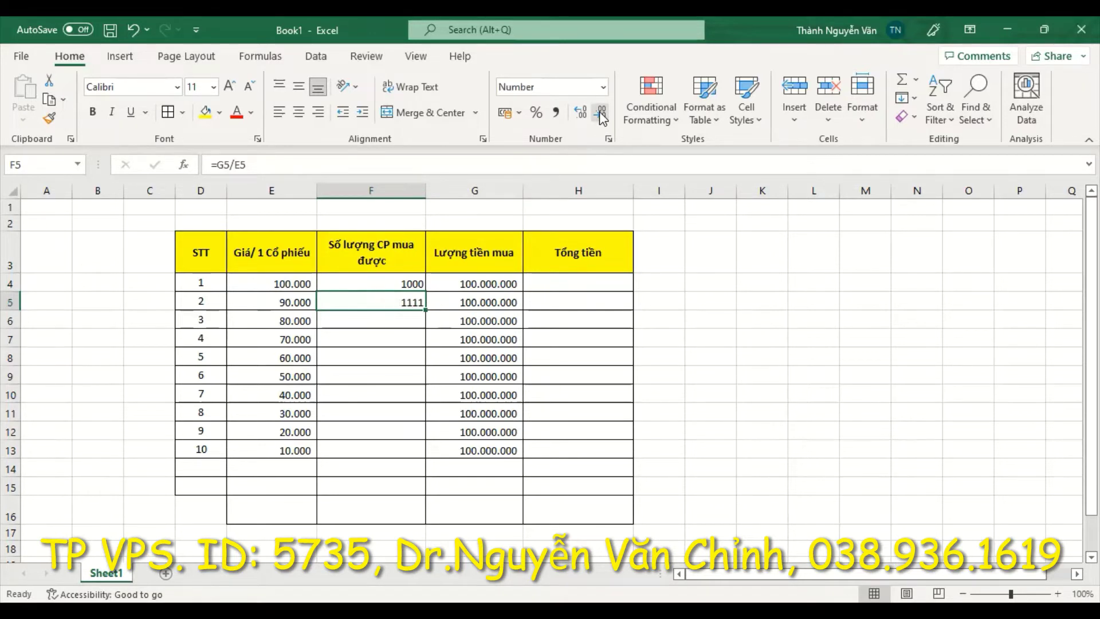
left_click(743, 320)
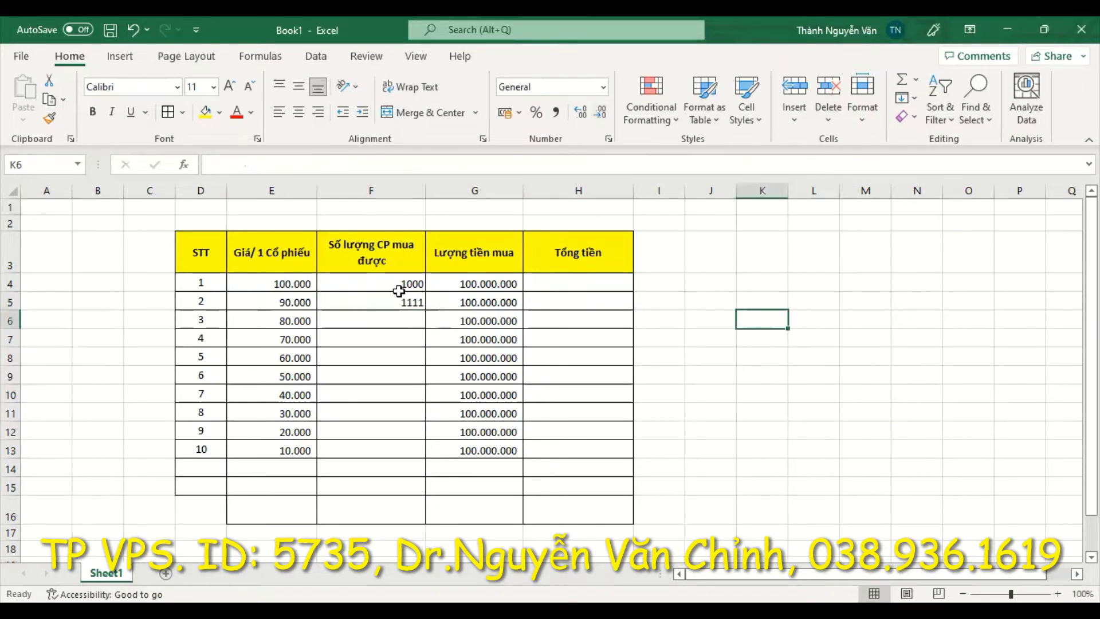
Step: Format the whole share quantity range F4 to F13 to show no decimals
left_click_drag(401, 282, 404, 450)
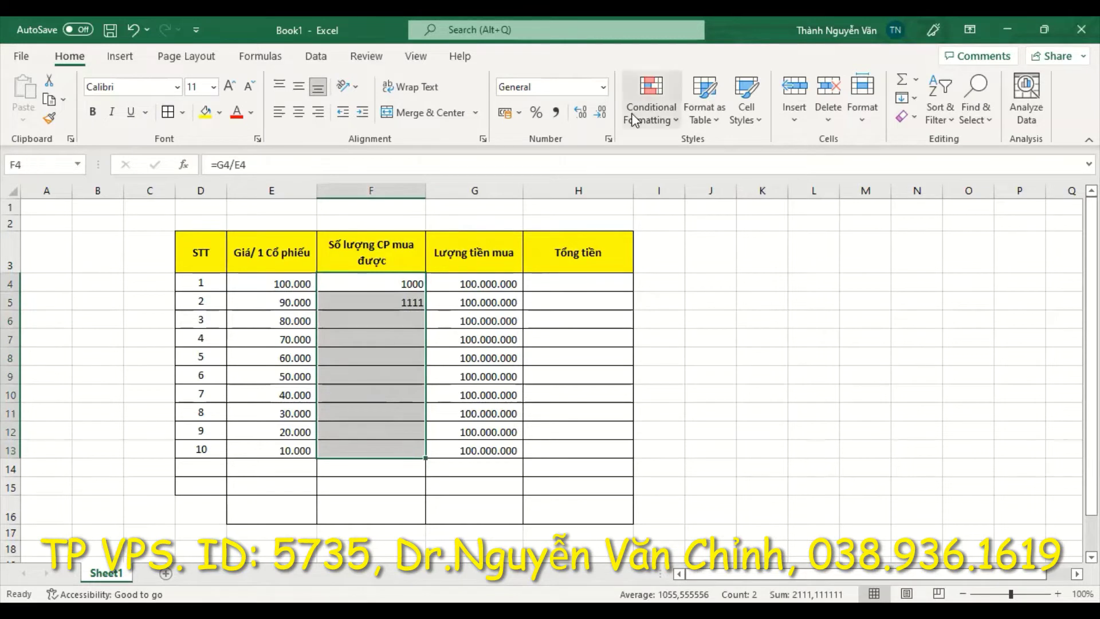
left_click(602, 115)
left_click(602, 115)
left_click(602, 115)
left_click(602, 115)
left_click(602, 116)
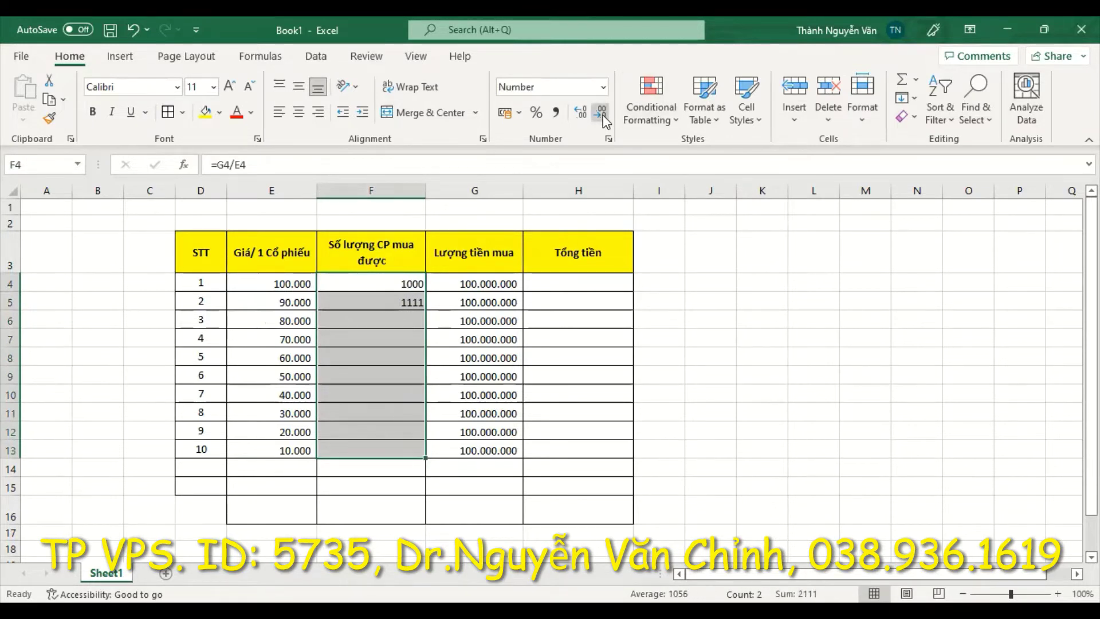
Step: Fill the share quantity formula in F4 down through F13
left_click(811, 314)
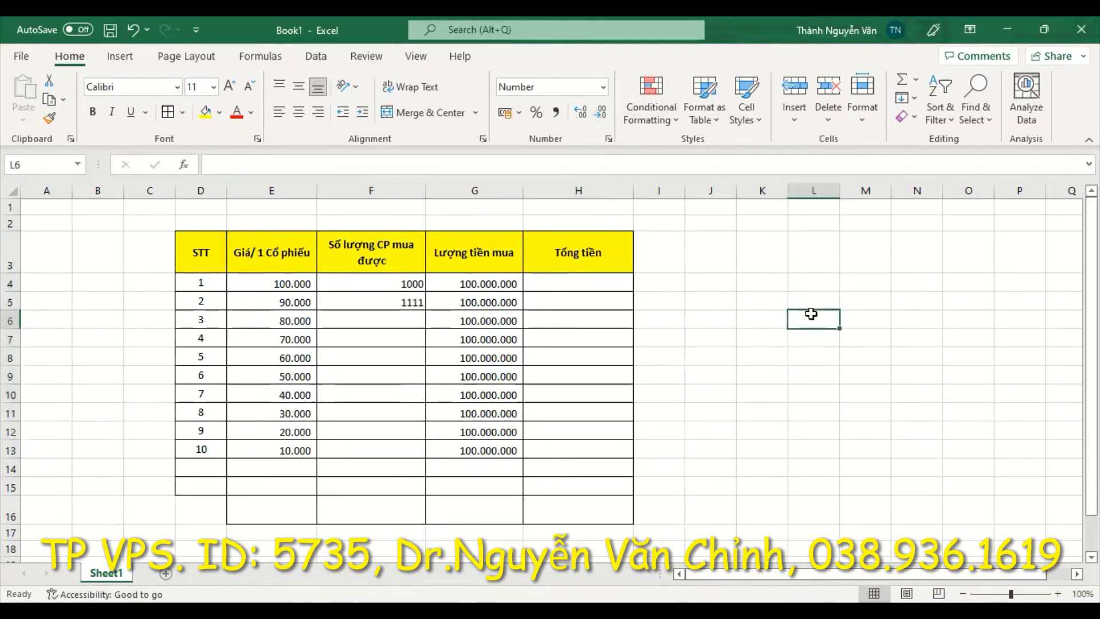
left_click(390, 318)
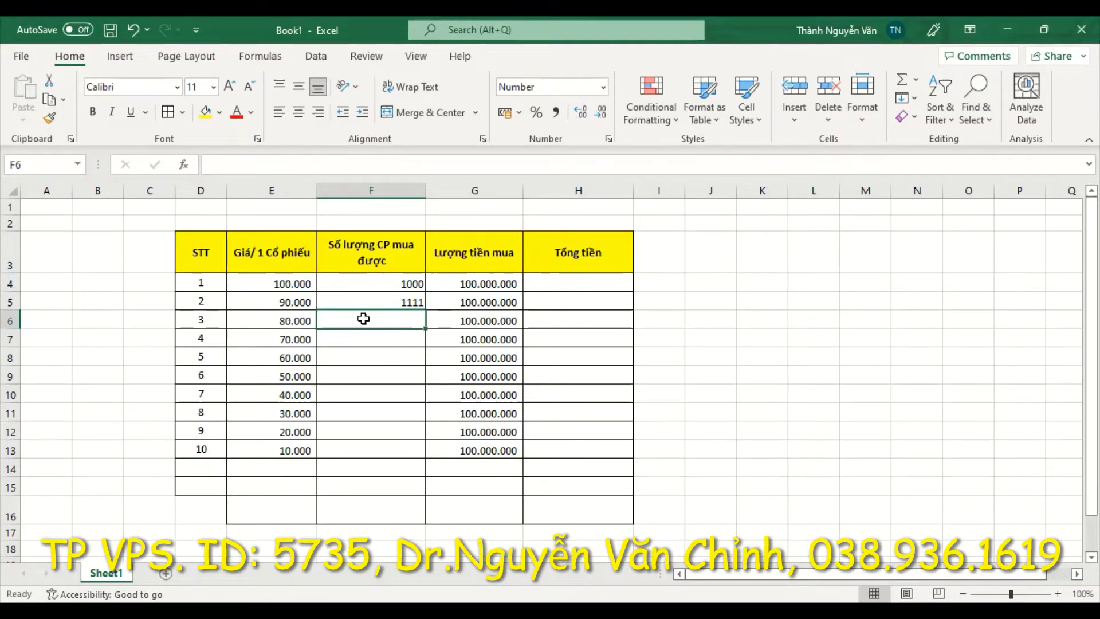
left_click_drag(401, 282, 430, 451)
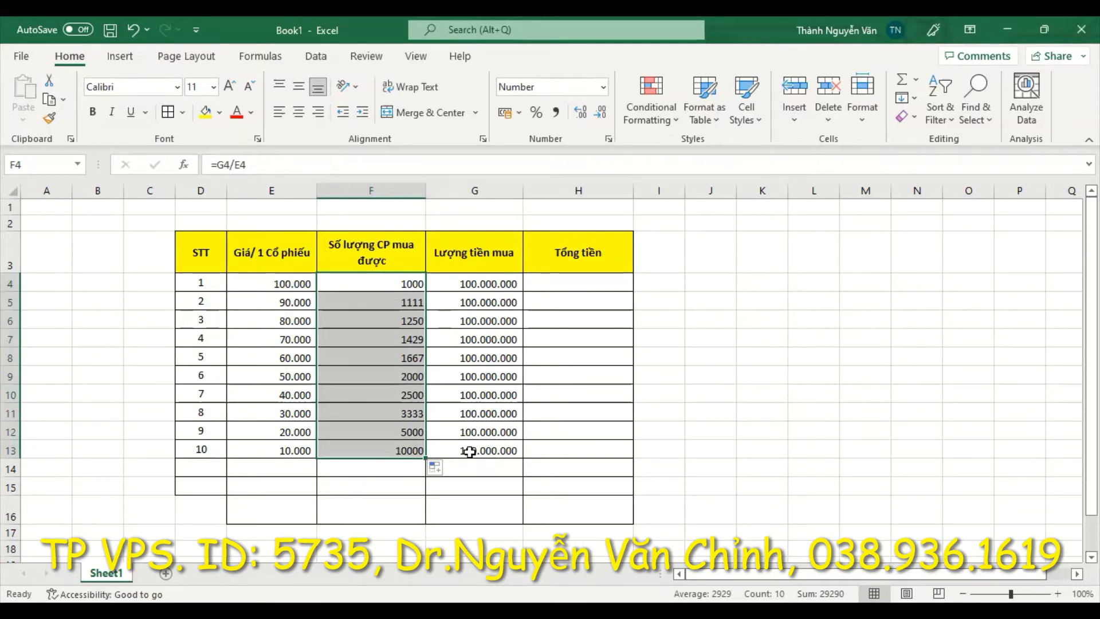
Step: Format the share quantities in F4 to F13 with thousands separators and no decimals
left_click_drag(393, 287, 393, 450)
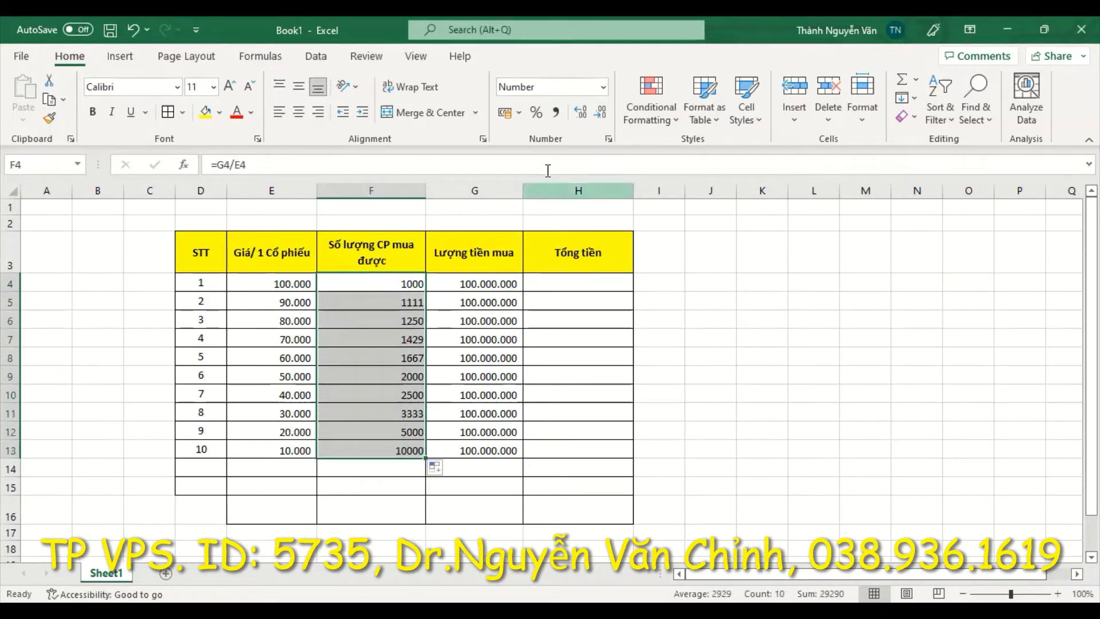
left_click(556, 114)
left_click(828, 413)
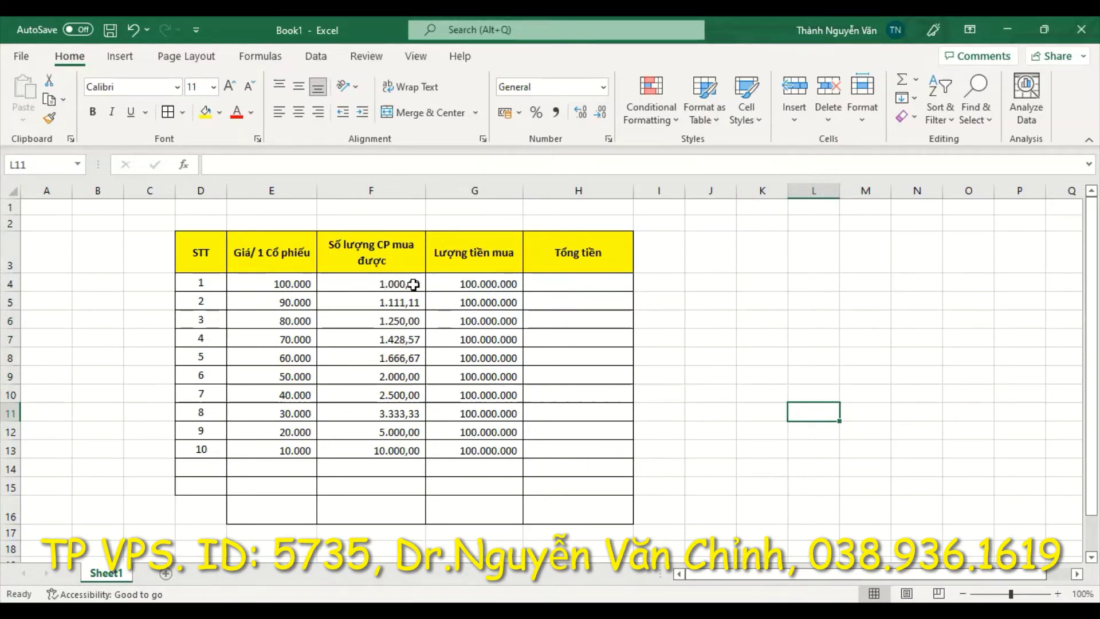
left_click_drag(381, 283, 373, 450)
left_click(599, 112)
left_click(600, 112)
left_click(886, 356)
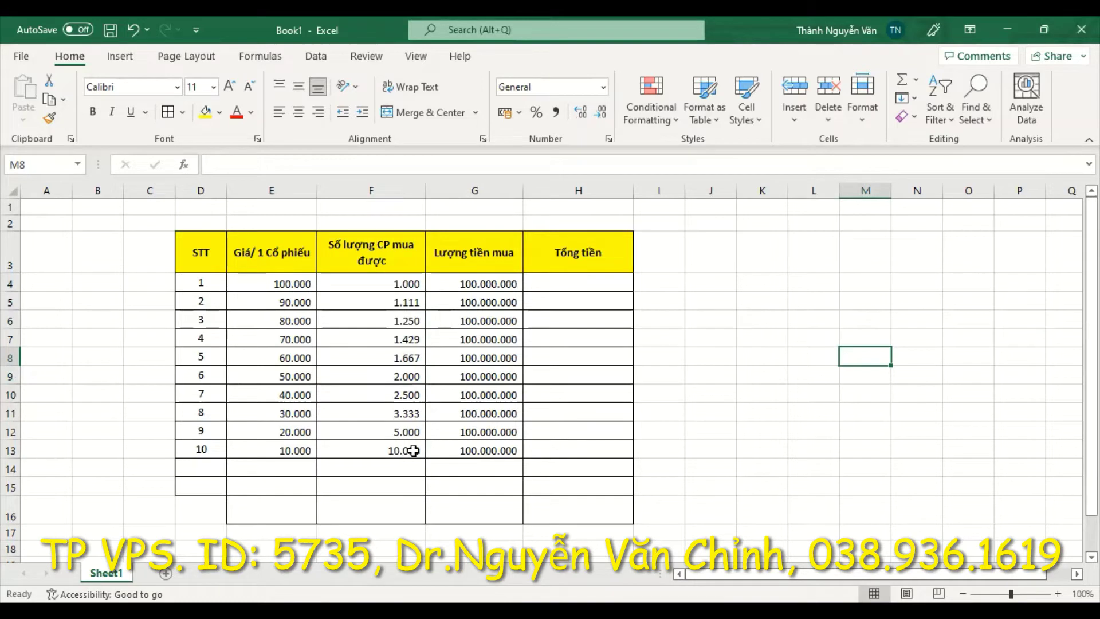
Step: Total the shares bought in F14 with the formula =SUM(F4:F13)
left_click(384, 469)
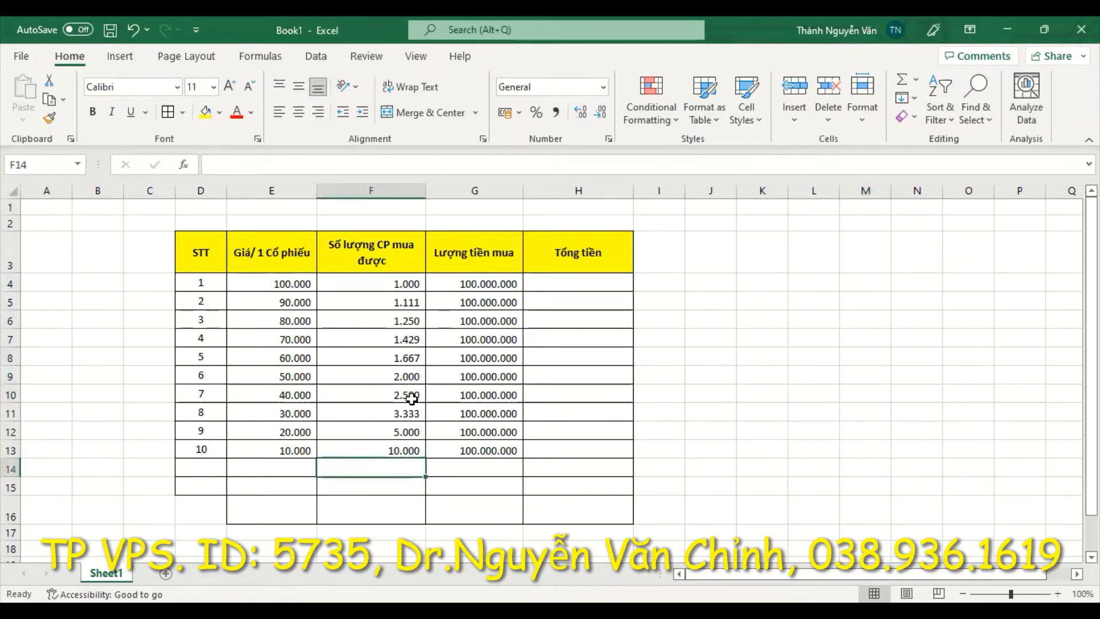
type("=")
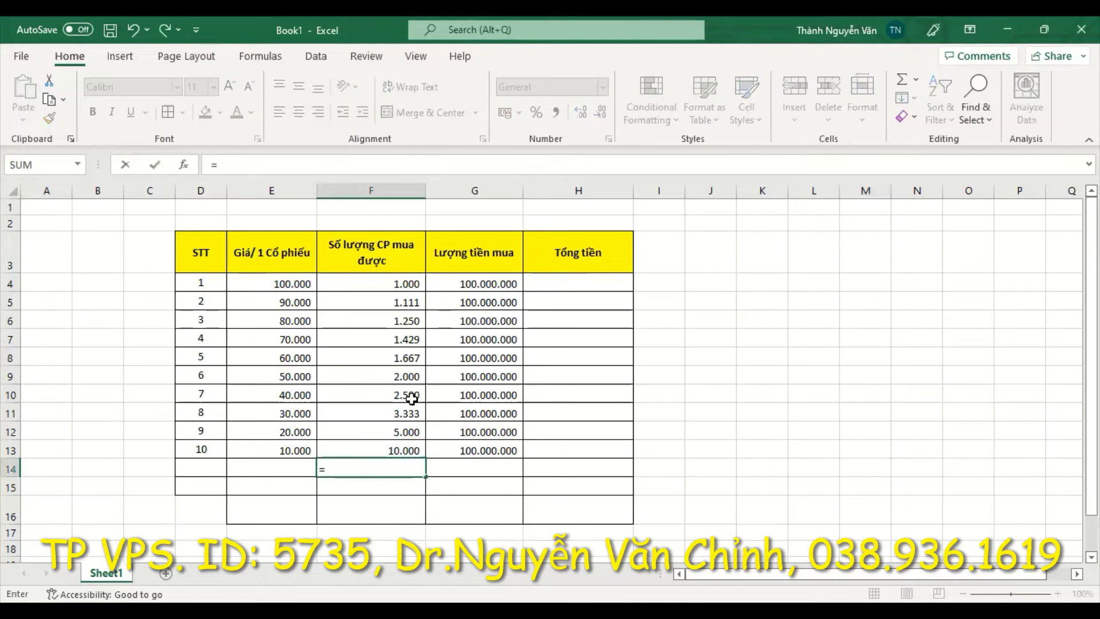
type("sum")
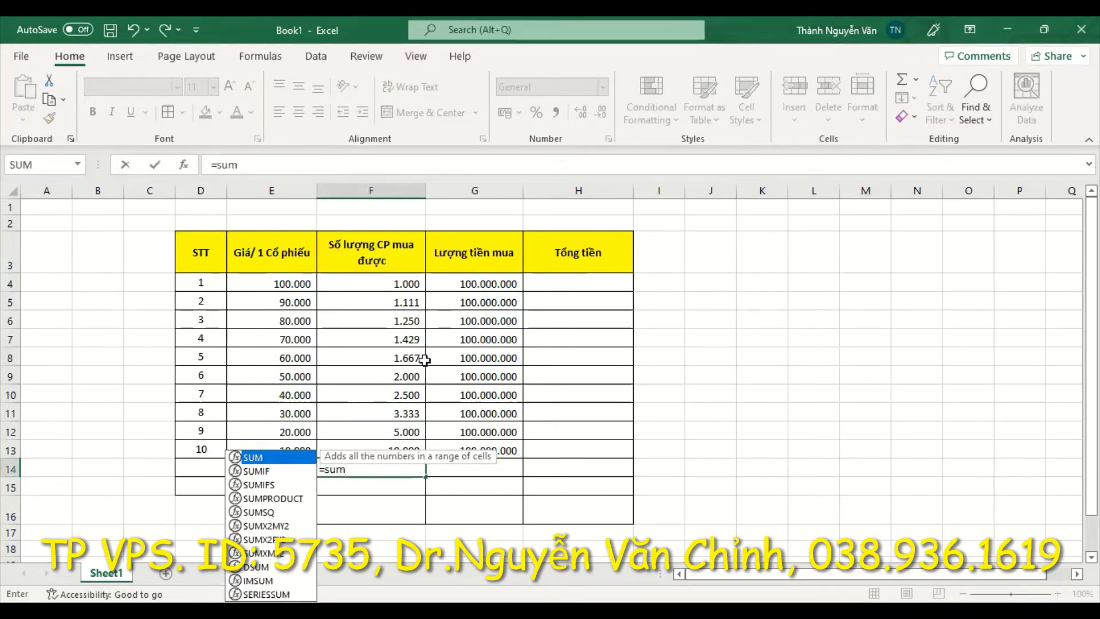
key("Tab")
left_click(399, 286)
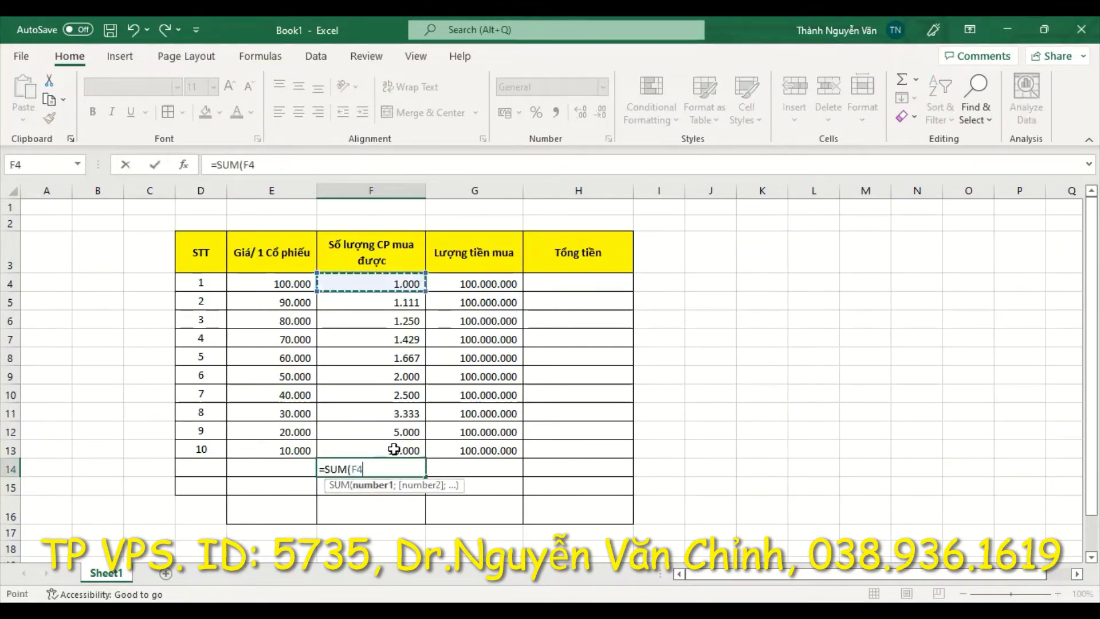
left_click(393, 448, "shift")
key("Return")
Step: Format the share total in F14 with yellow fill, bold text and font size 20
left_click(395, 469)
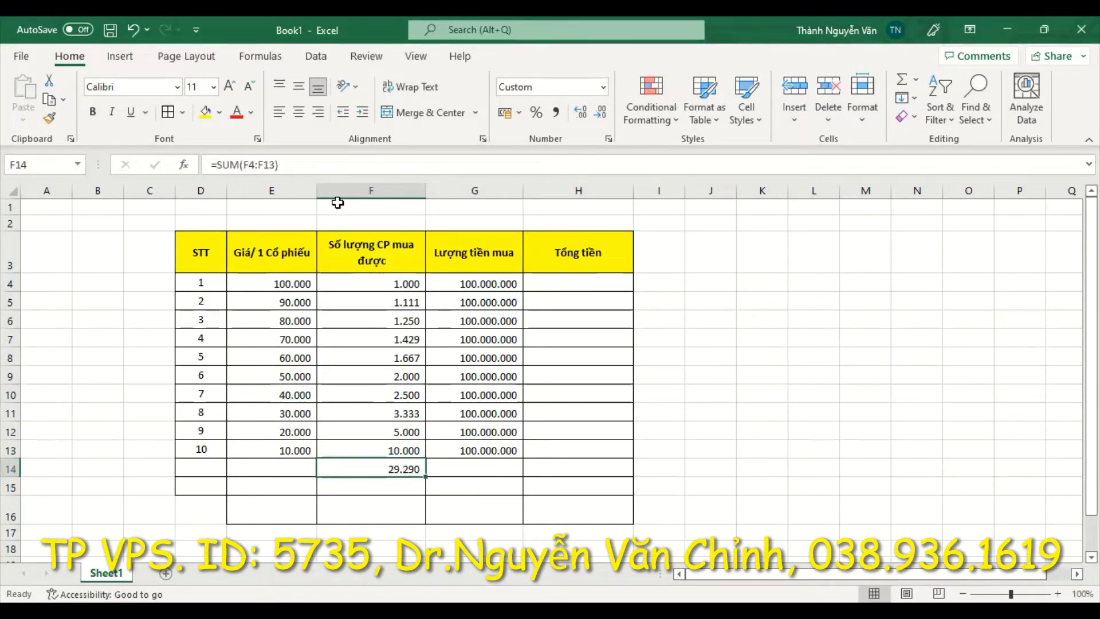
left_click(205, 111)
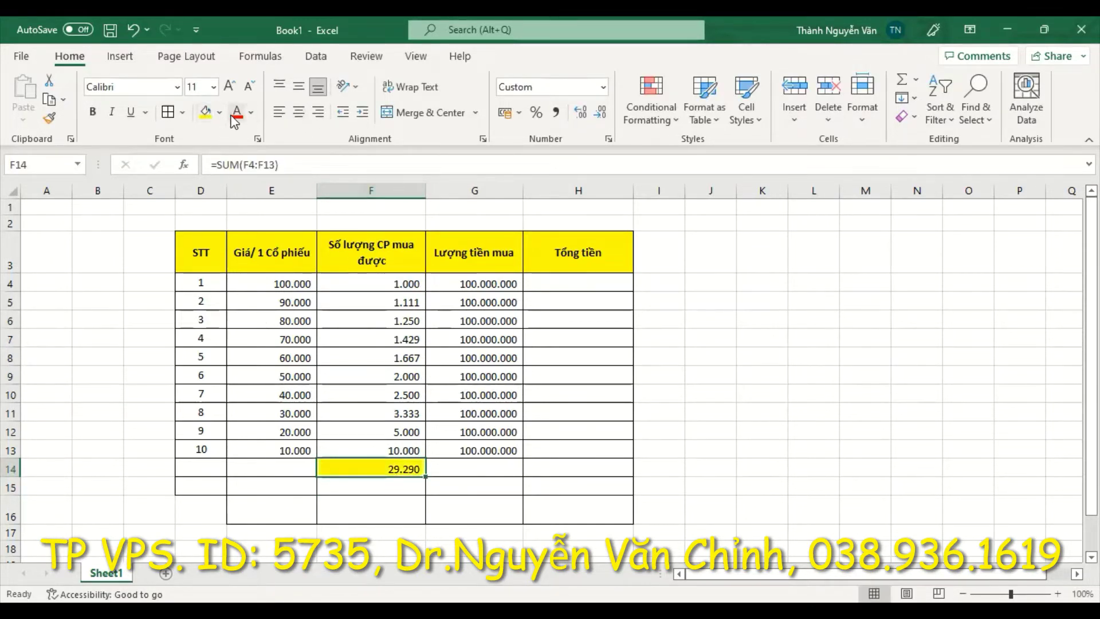
left_click(92, 111)
left_click(229, 87)
left_click(230, 87)
left_click(230, 87)
left_click(229, 87)
left_click(917, 393)
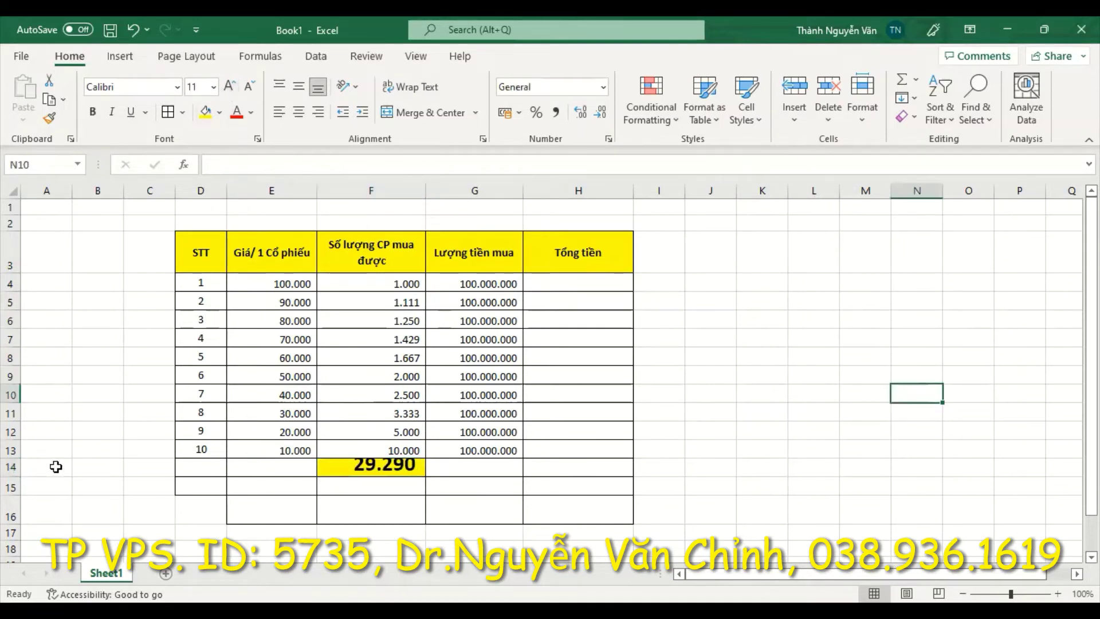
Step: Increase the height of row 14 and vertically centre the share total in F14
left_click_drag(15, 507, 15, 507)
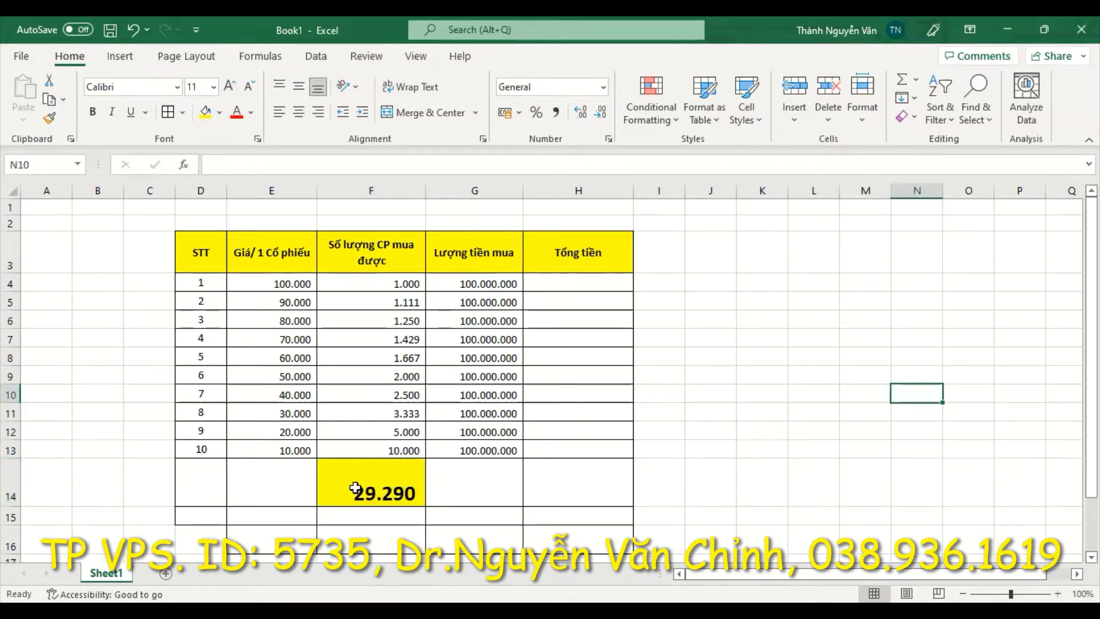
left_click(356, 464)
left_click(300, 91)
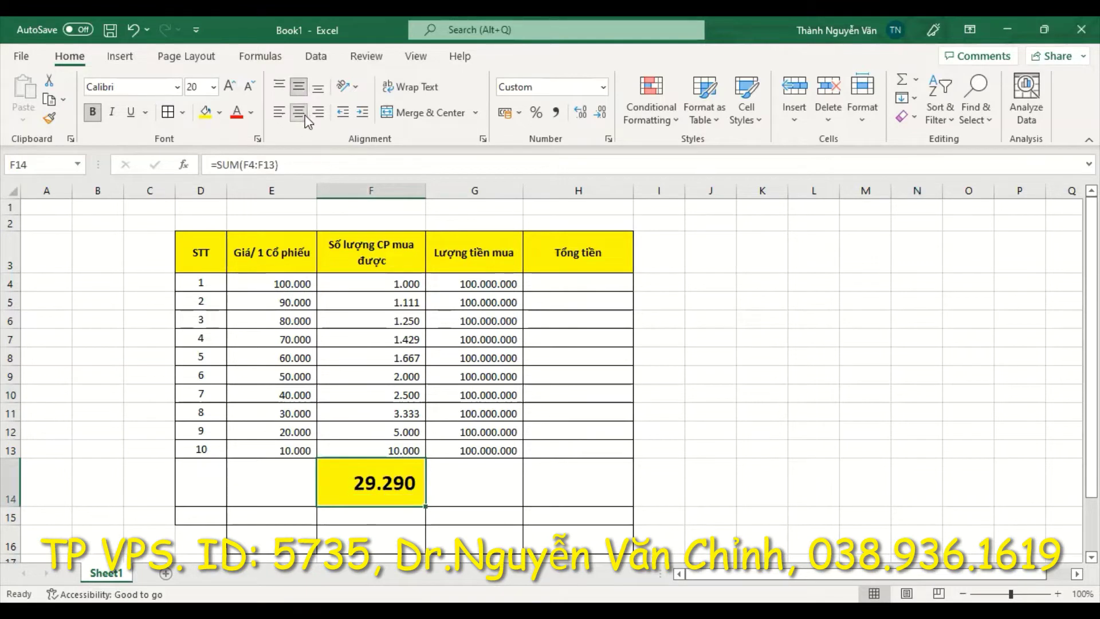
left_click(792, 446)
Step: Total the purchase amounts in G14 with the formula =SUM(G4:G13)
left_click(465, 484)
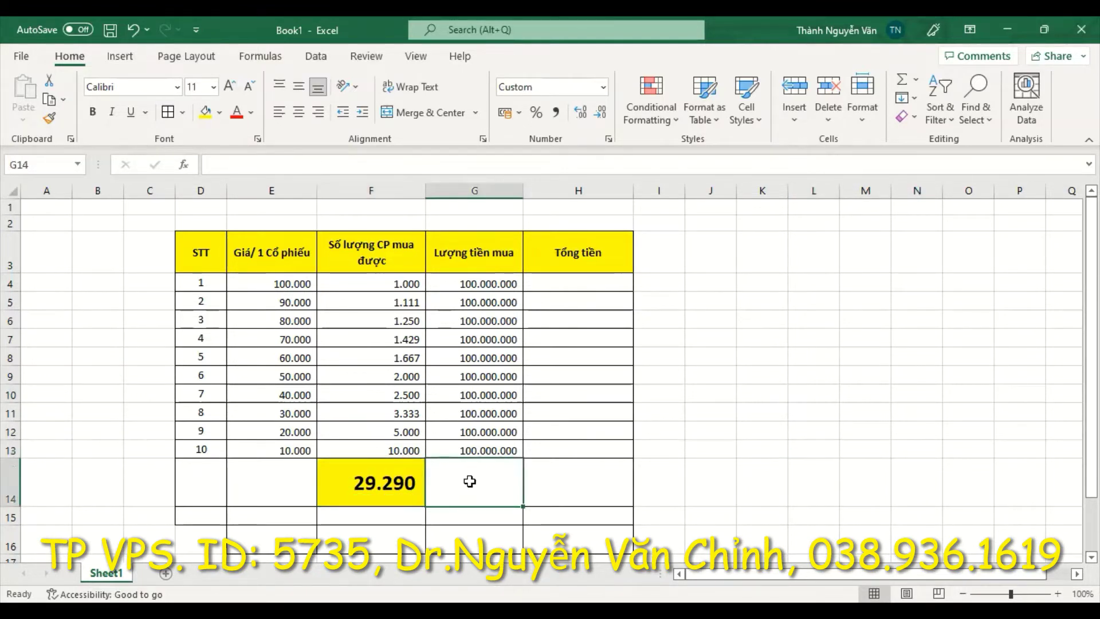
type("=s")
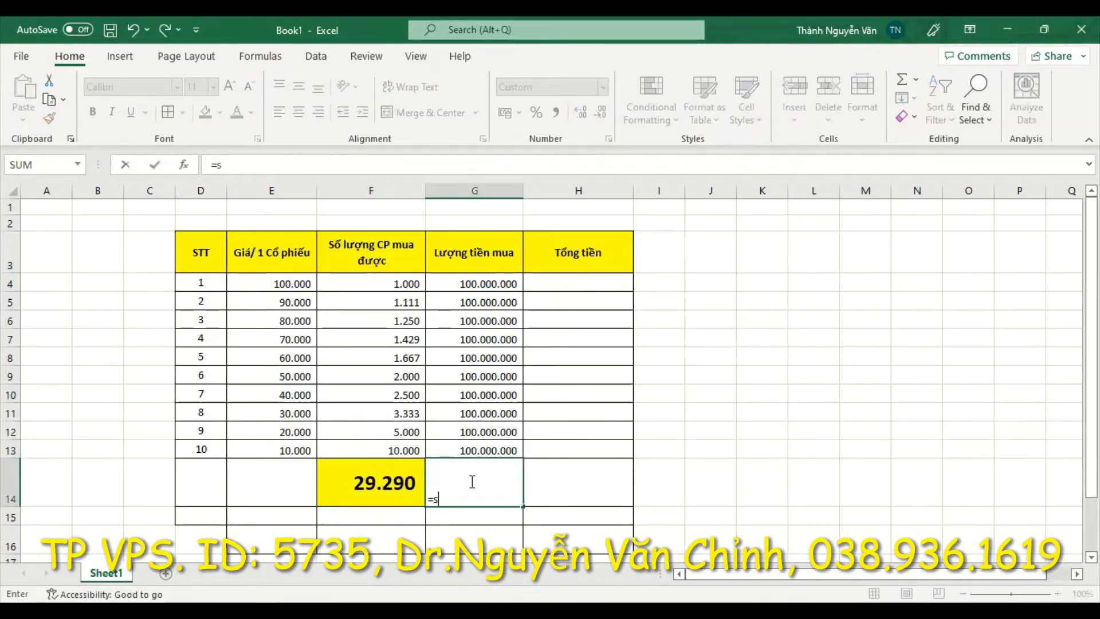
type("um")
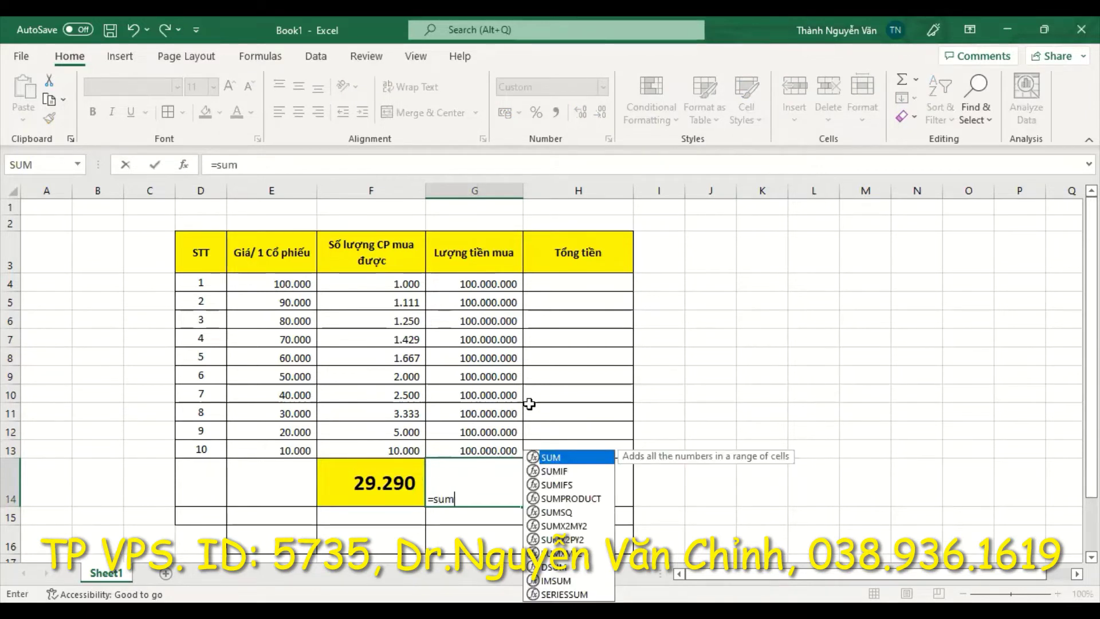
key("Tab")
left_click(487, 290)
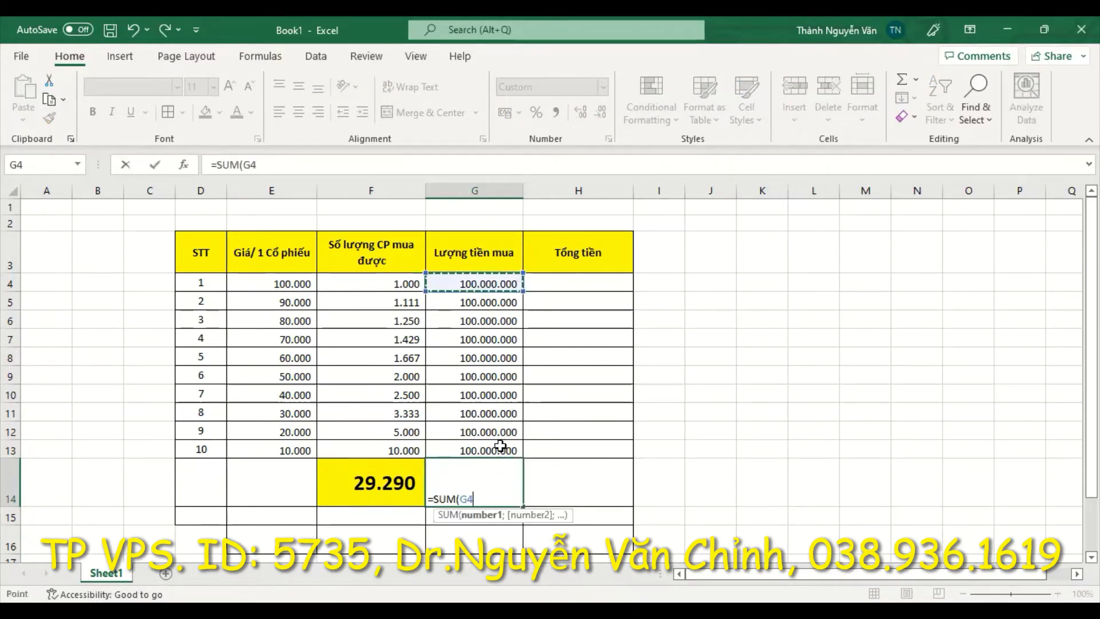
left_click(500, 446, "shift")
key("Return")
Step: Centre the purchase amount total in G14 vertically and horizontally, and fill the cell yellow
left_click(493, 481)
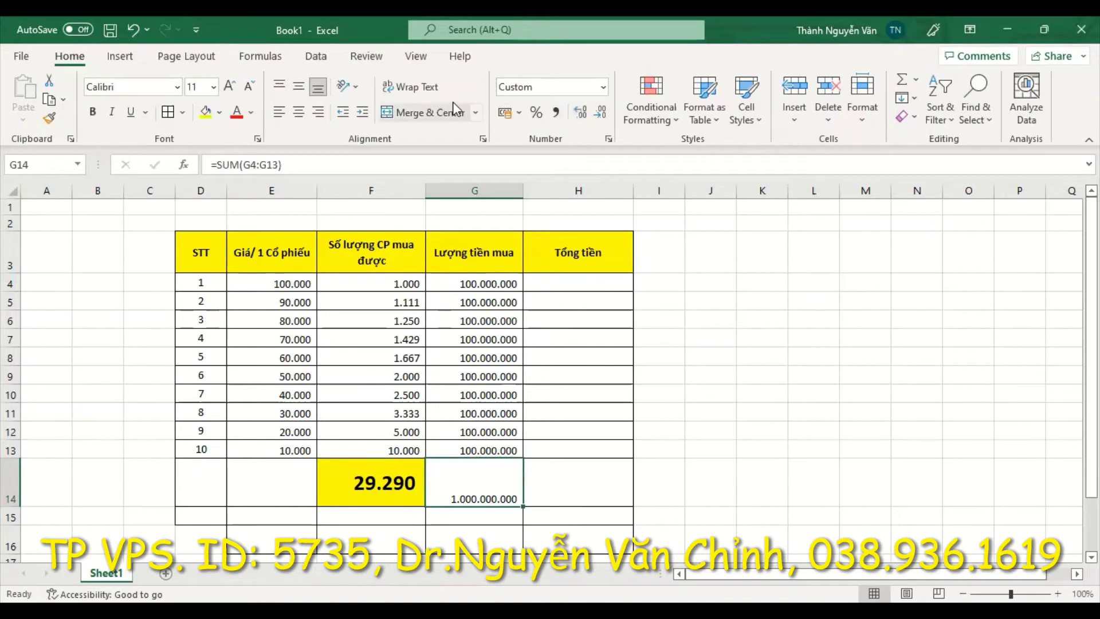
left_click(299, 87)
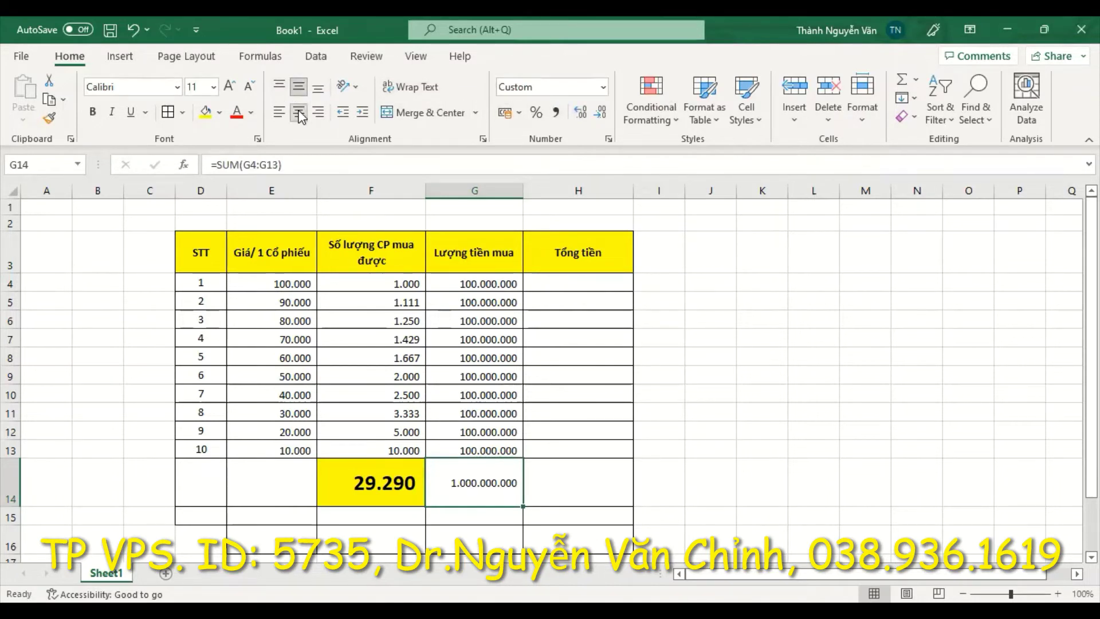
left_click(205, 112)
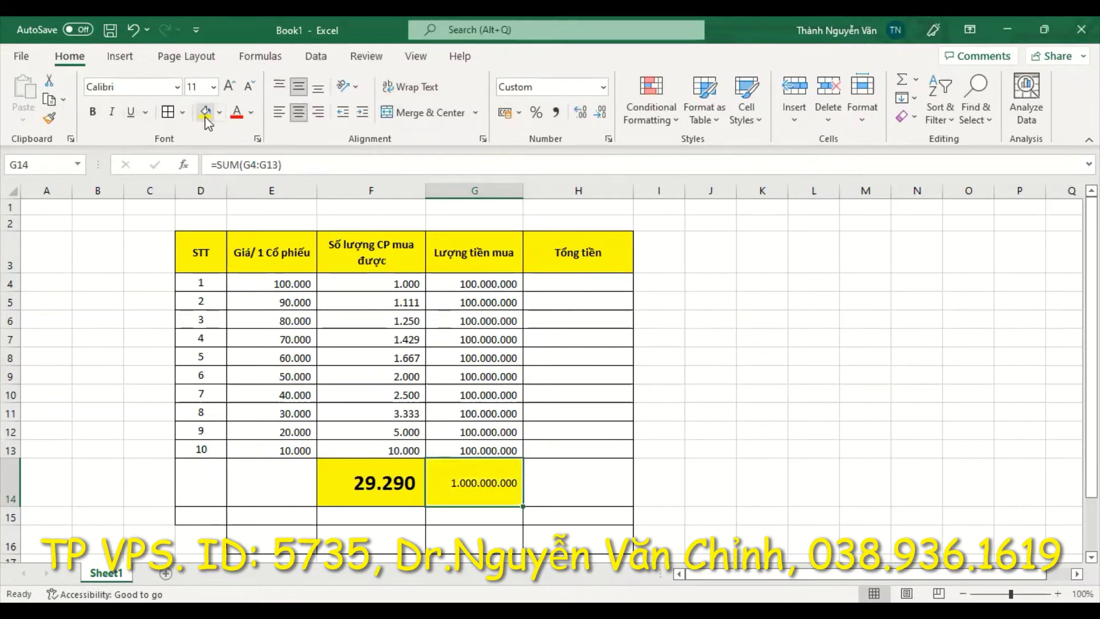
left_click(780, 429)
Step: Copy the last share price from E13 into E14 and vertically centre it
left_click(256, 475)
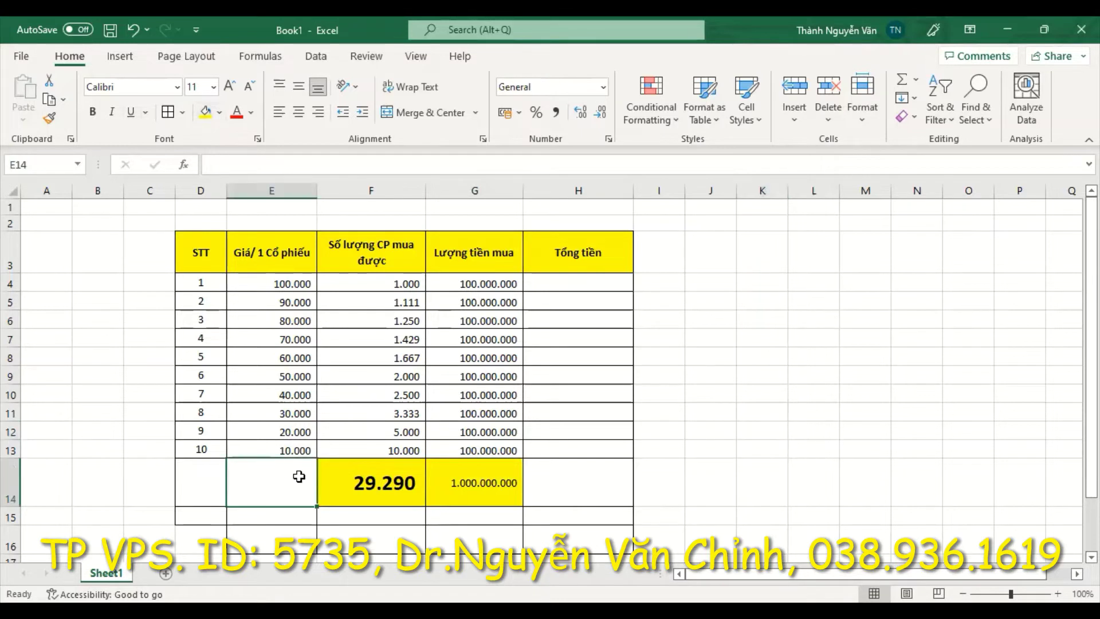
left_click(289, 450)
left_click(288, 488)
left_click(291, 451)
key("ctrl+c")
left_click(290, 487)
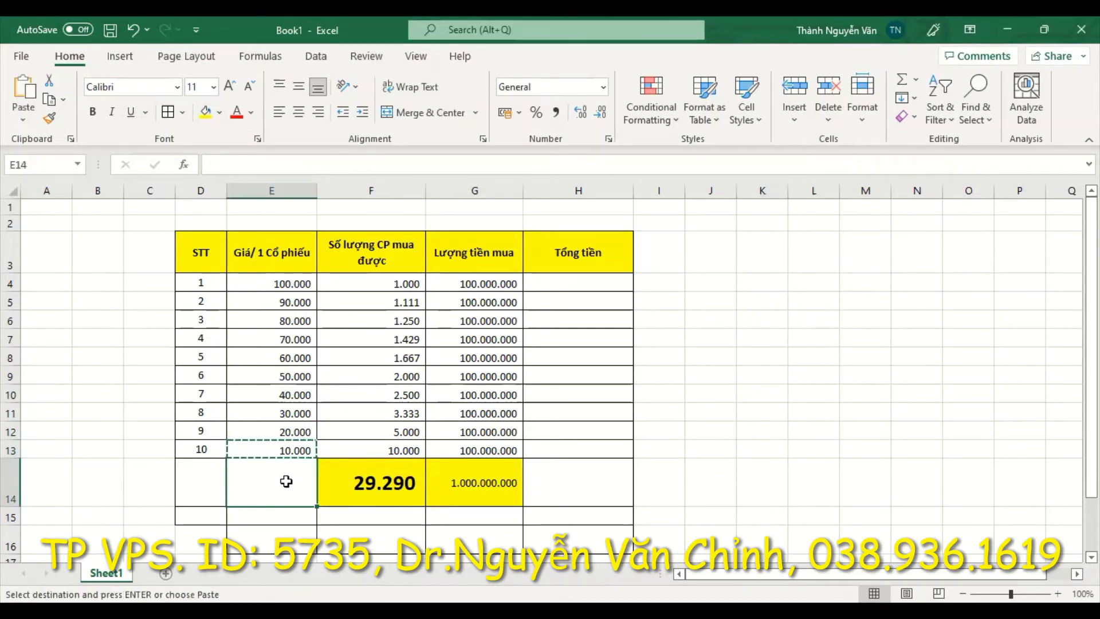
key("ctrl+v")
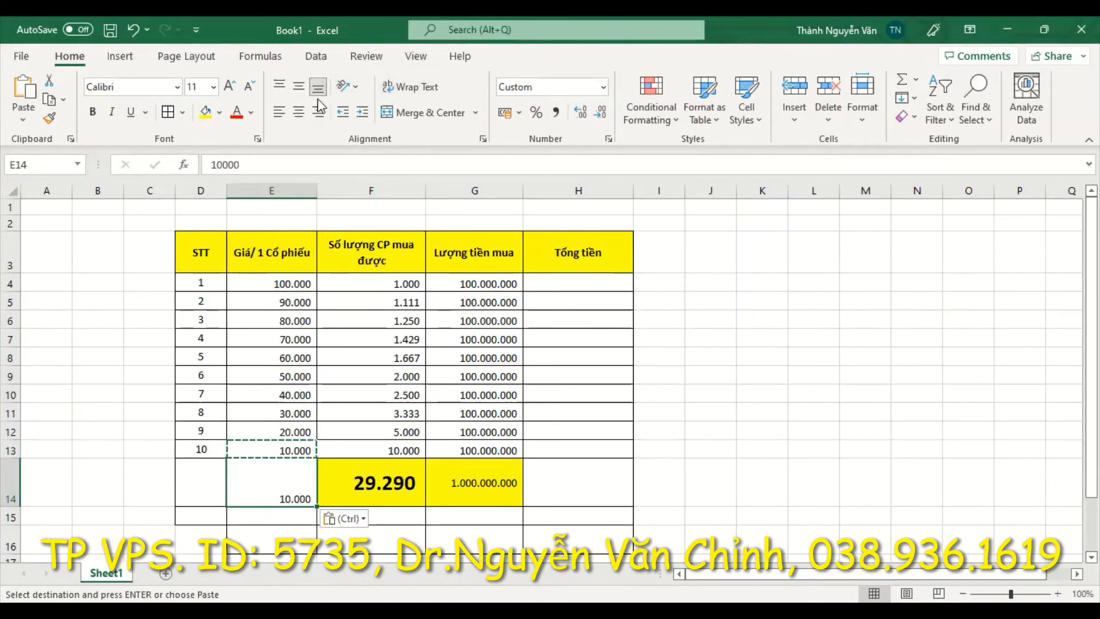
left_click(300, 87)
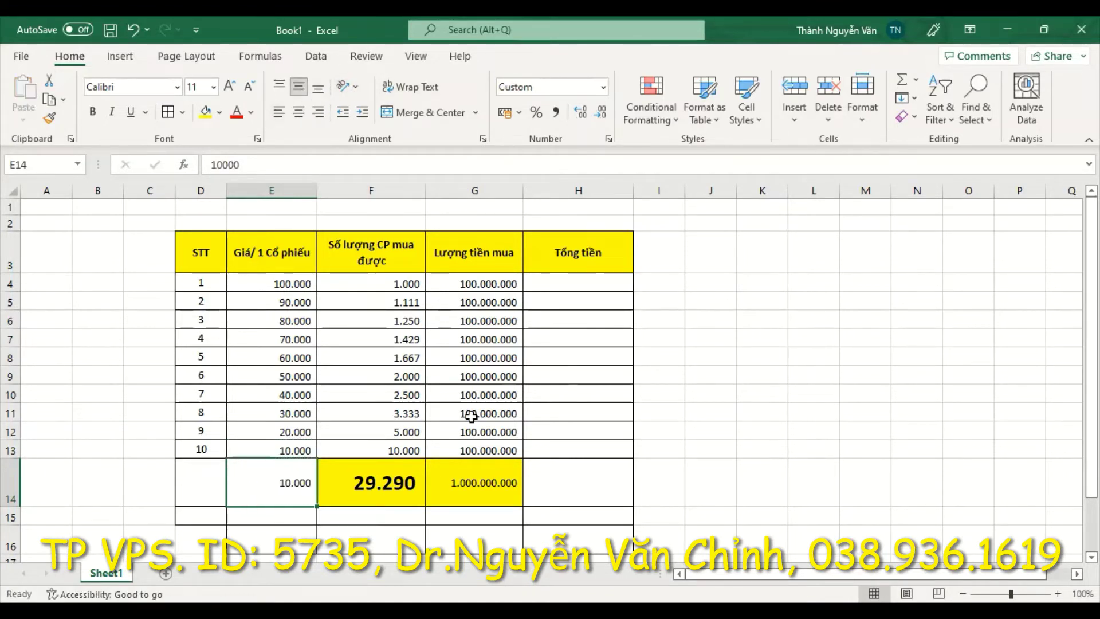
Step: Label the total row "Hiện tại" in D14 and fill that cell yellow
left_click(209, 488)
type("Hiên trai")
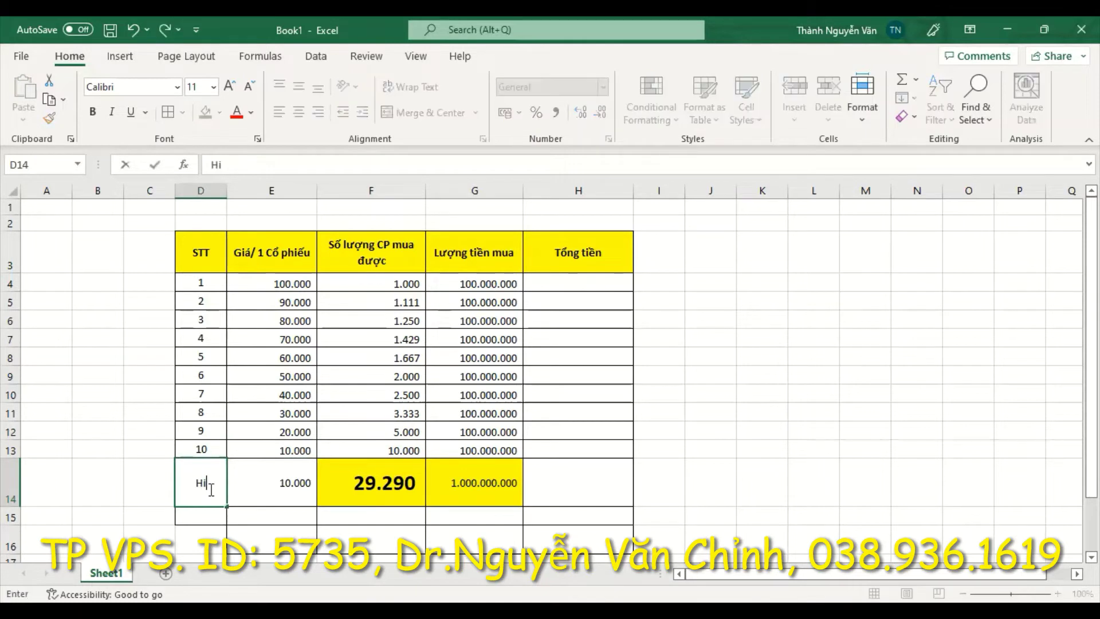
key("BackSpace")
key("BackSpace")
key("BackSpace")
type("aij")
key("Return")
left_click(214, 483)
left_click(205, 114)
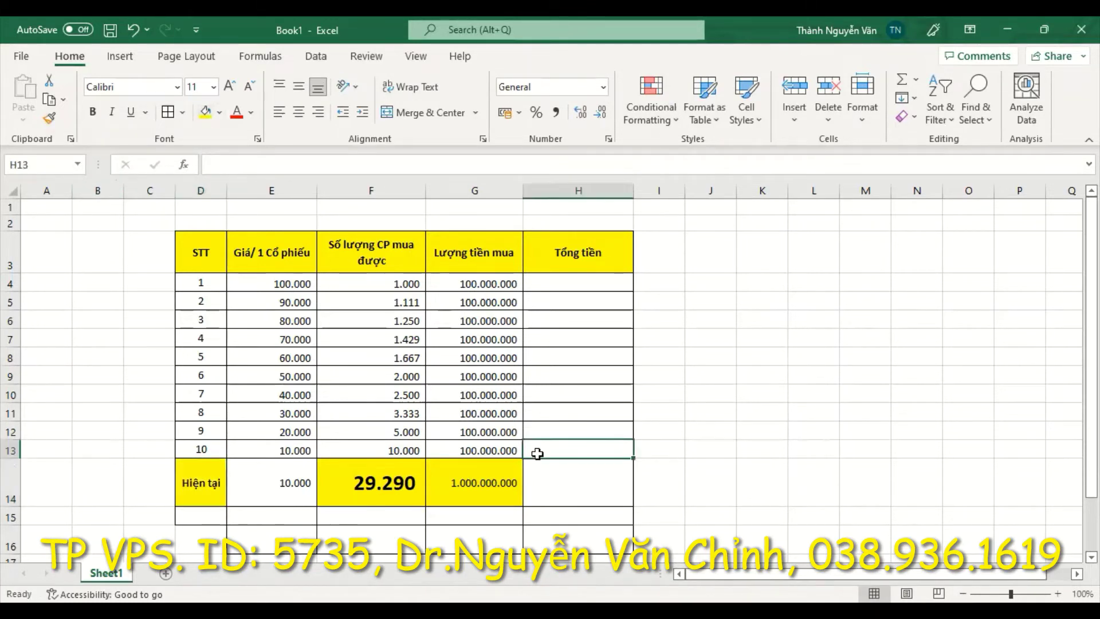
Step: Make the total row from D14 to H14 bold with font size 15
left_click_drag(201, 480, 585, 476)
left_click(91, 112)
left_click(91, 112)
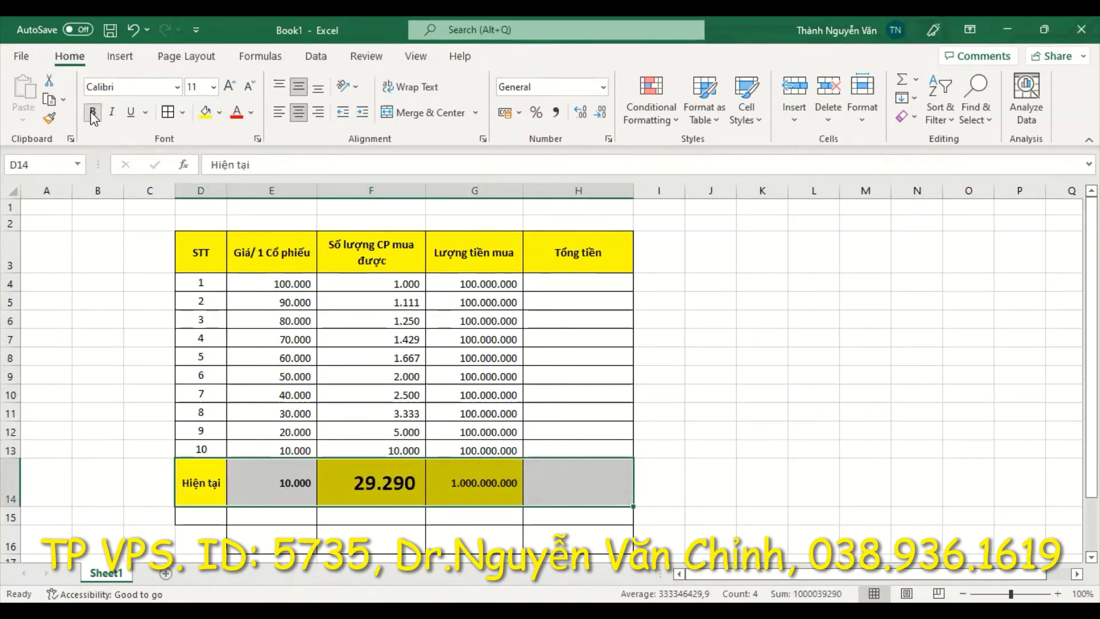
left_click(198, 86)
type("1")
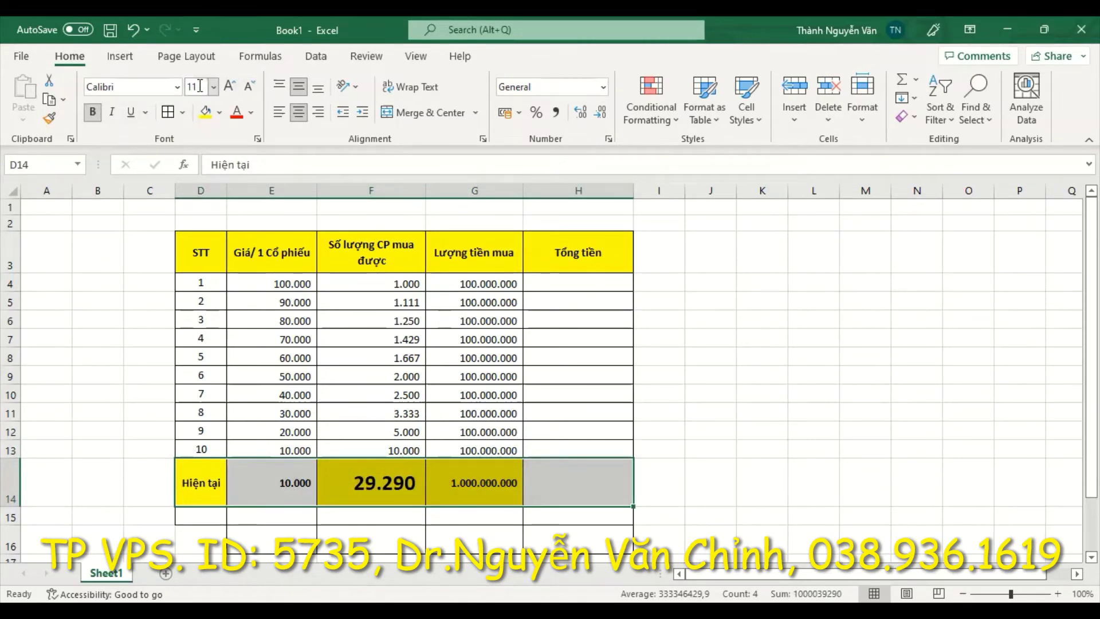
type("5")
key("Return")
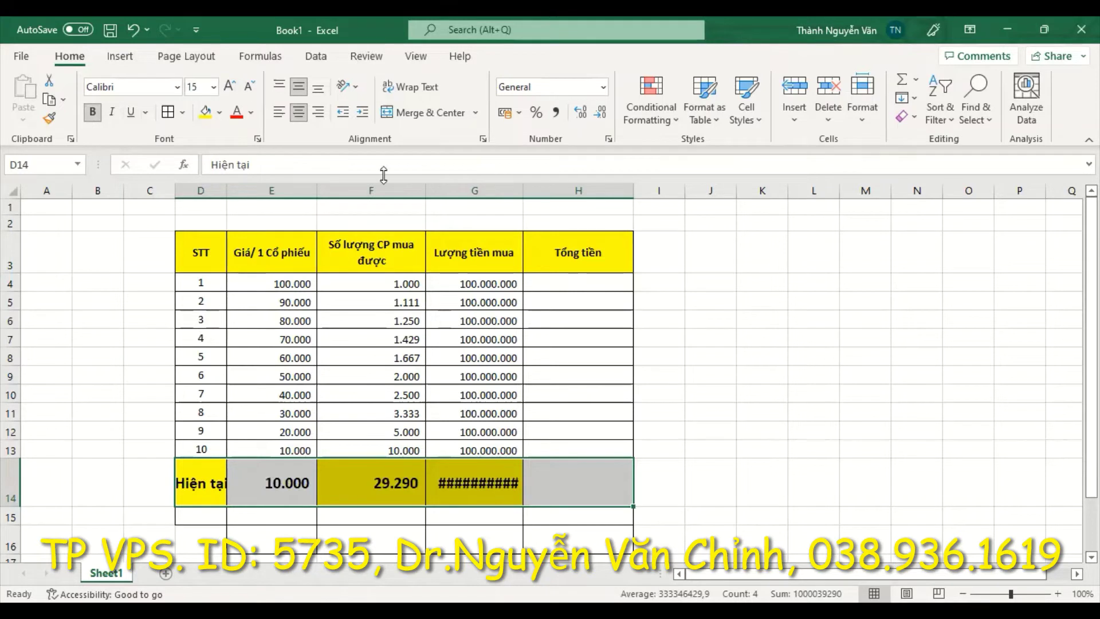
left_click(802, 377)
Step: Widen the "Lượng tiền mua" column so its total fits, and fill the current price cell E14 yellow
left_click(776, 374, "shift")
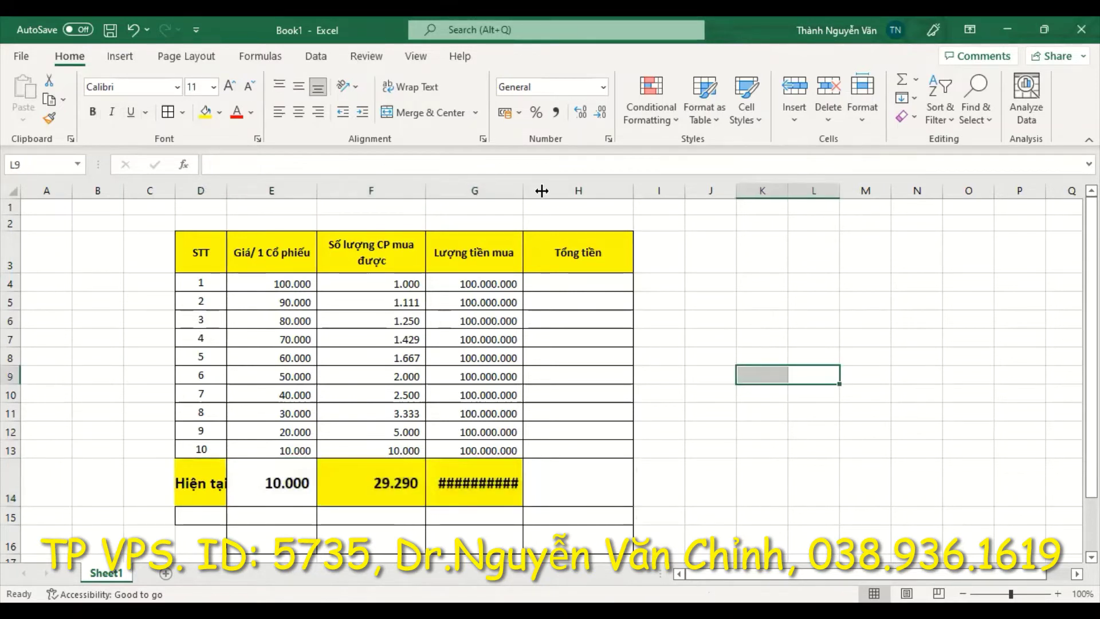
left_click_drag(837, 481, 799, 478)
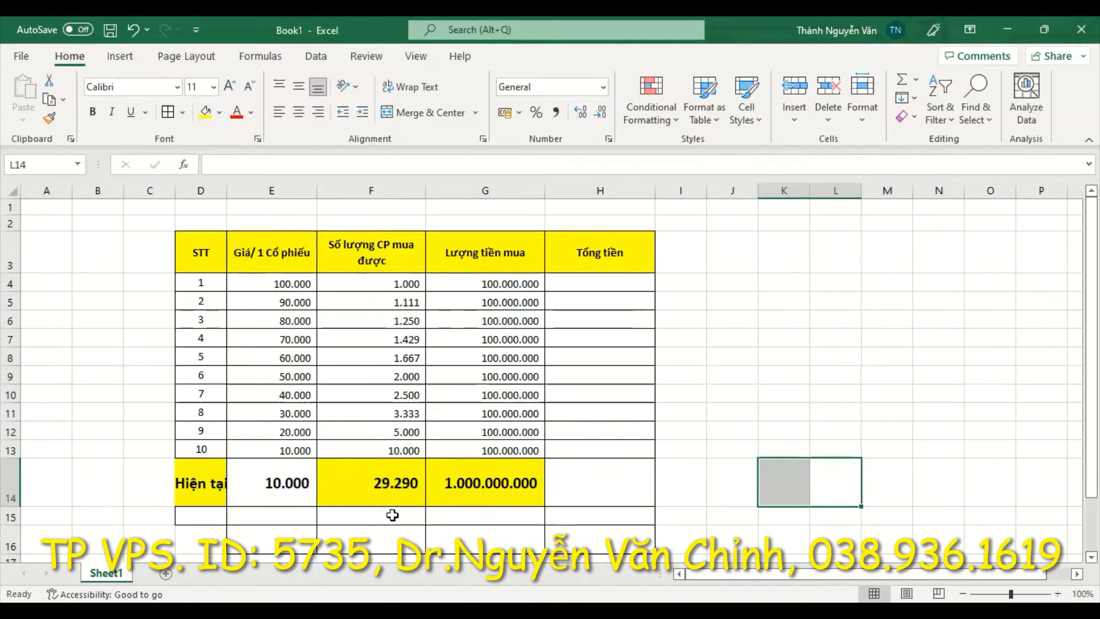
left_click(265, 487)
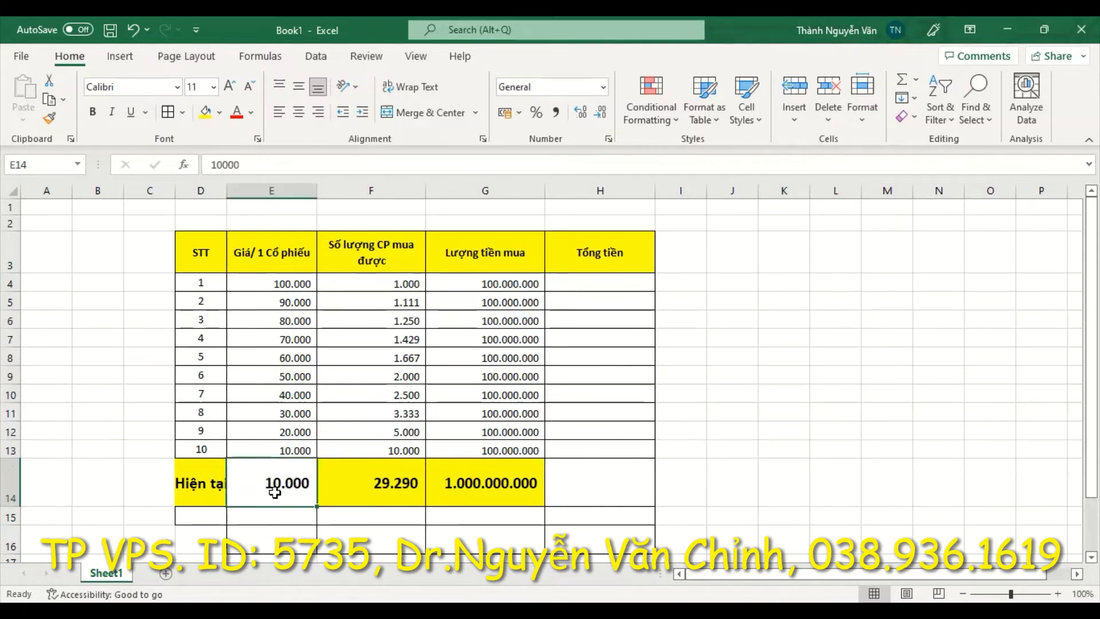
left_click(205, 112)
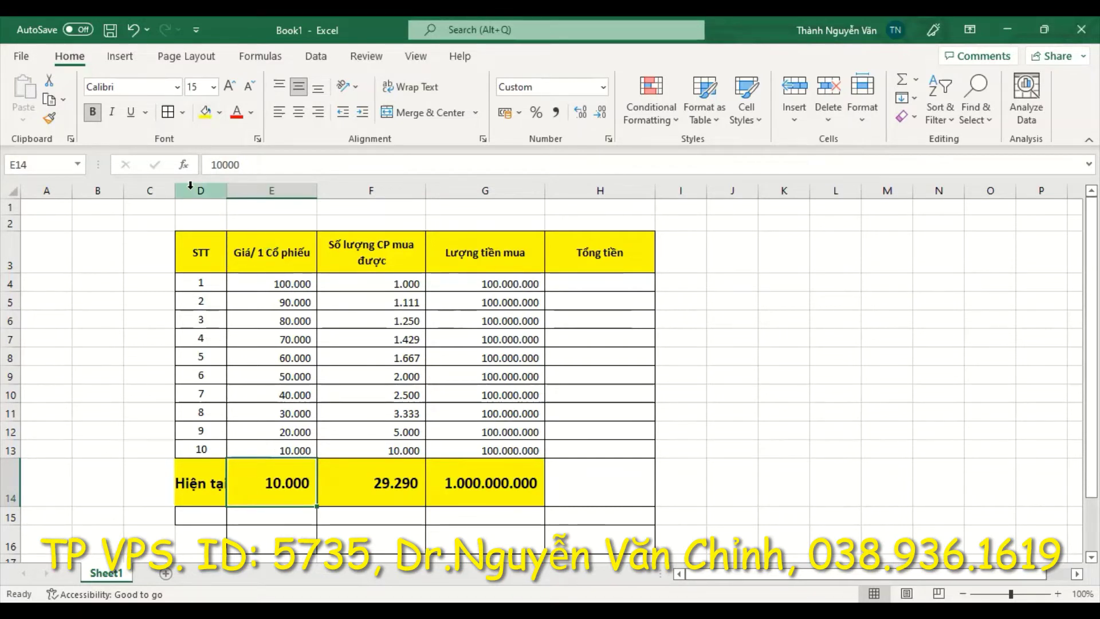
Step: Narrow the empty column C and widen the "STT" column so the label "Hiện tại" fits
left_click_drag(152, 192, 154, 192)
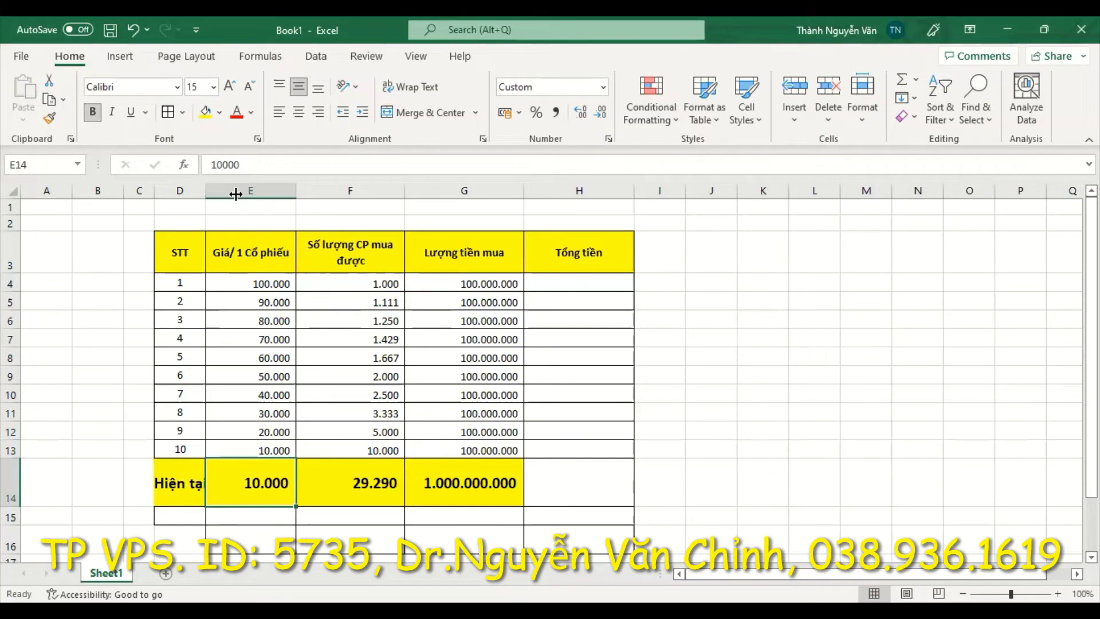
left_click(789, 370)
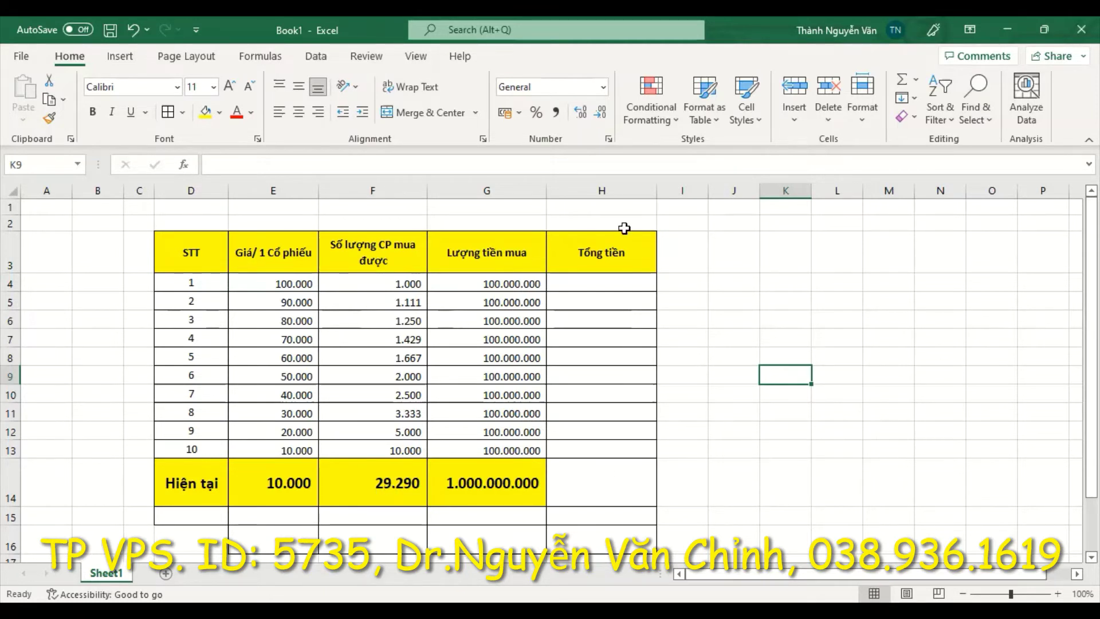
Step: Rename the header in H3 as "Tổng tài sản"
left_click(622, 249)
type("To")
type("ng s")
key("BackSpace")
type("tai")
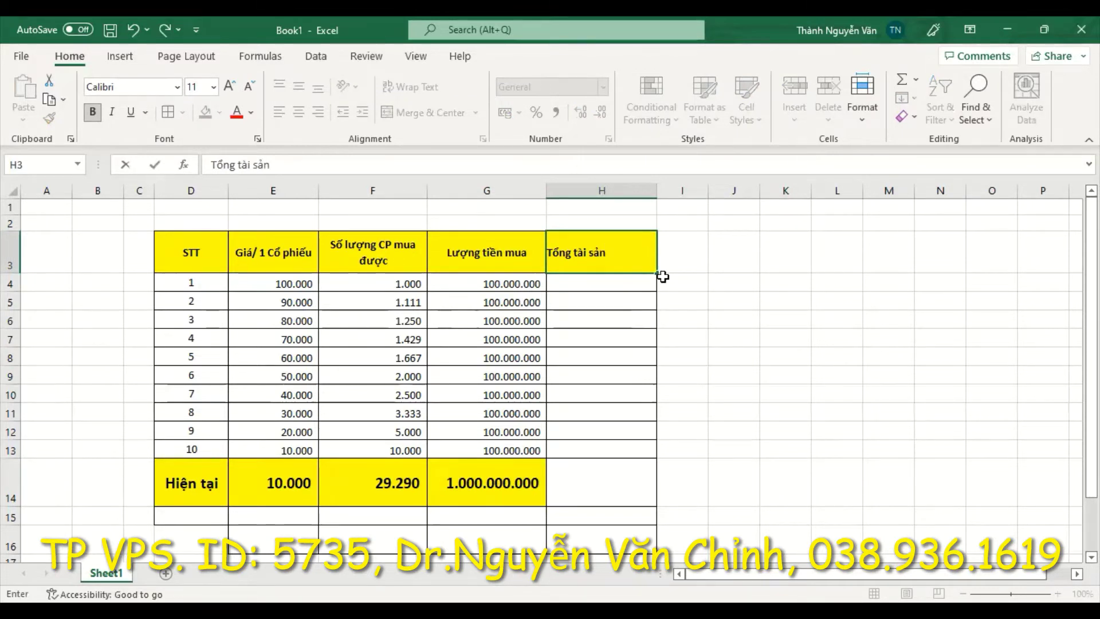
left_click(777, 321)
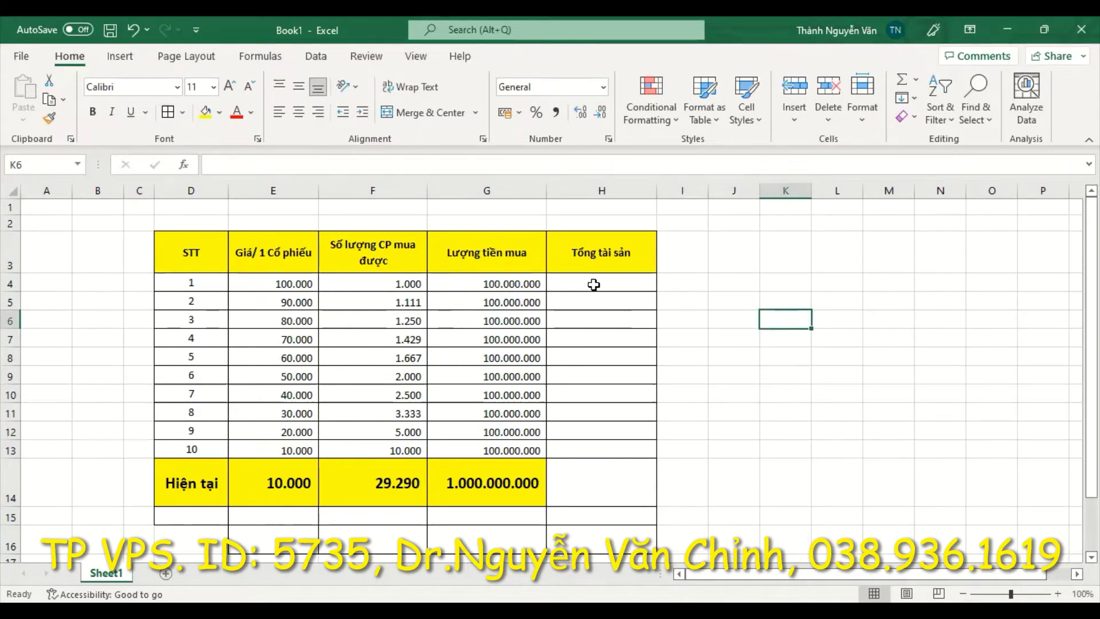
Step: Copy the first purchase amount from G4 into H4 under "Tổng tài sản"
left_click(510, 285)
key("ctrl+c")
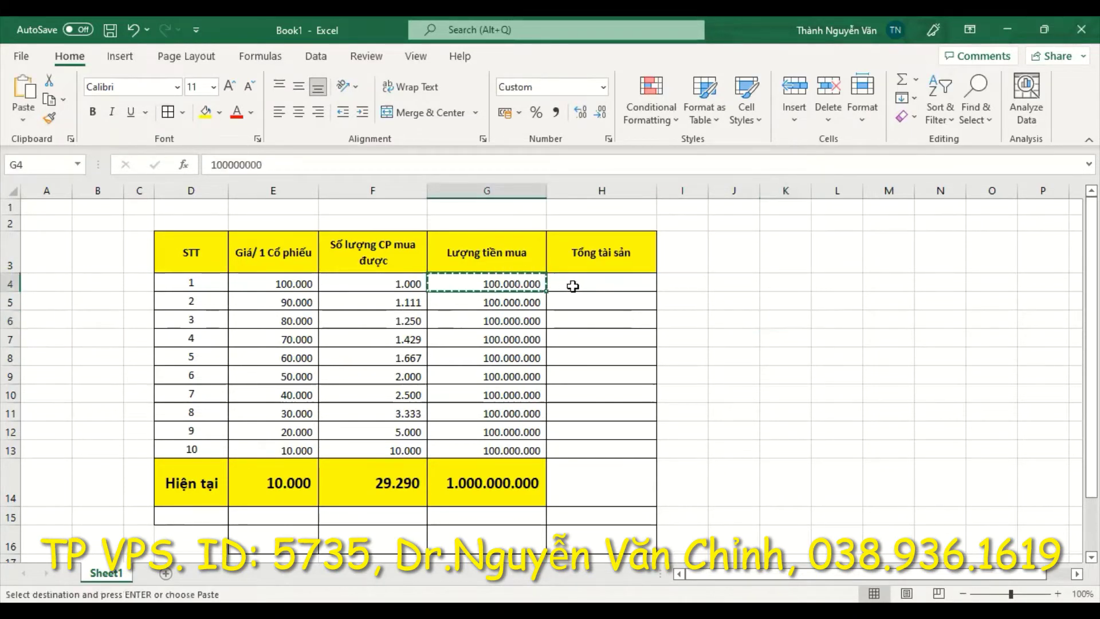
left_click(581, 285)
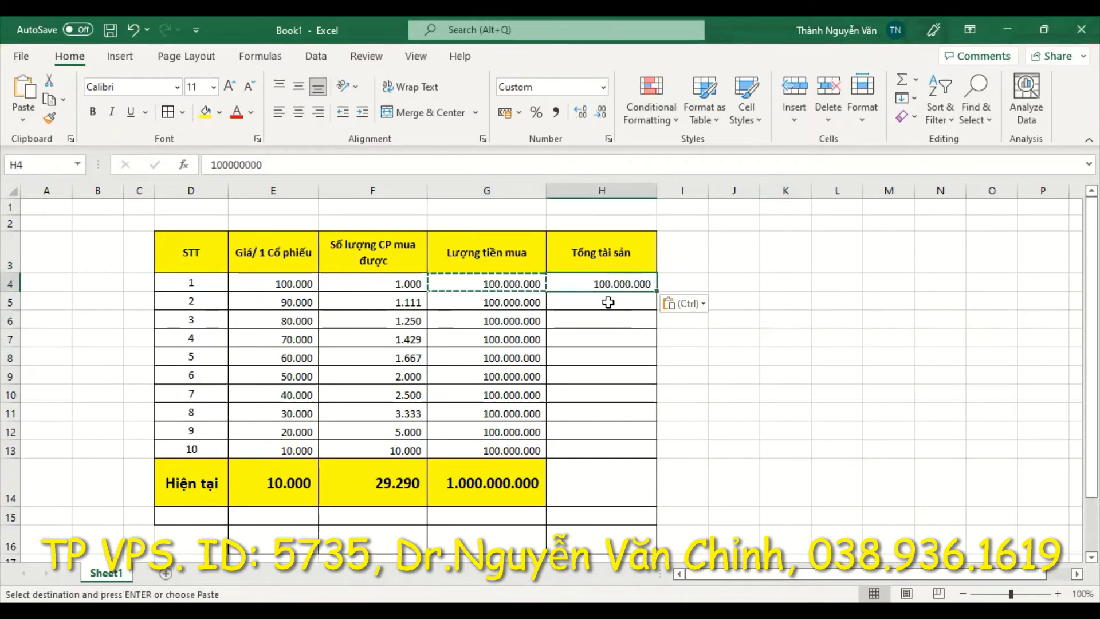
Step: Enter the formula =H4+G5+E5 in H5 for the second purchase's total assets
left_click(577, 300)
type("=")
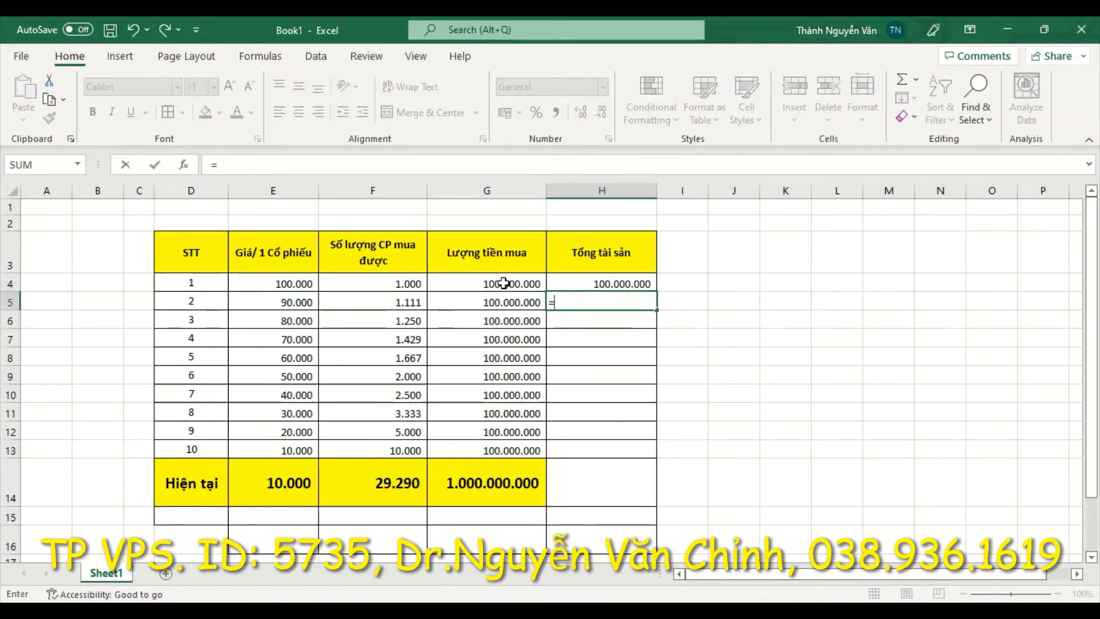
left_click(580, 281)
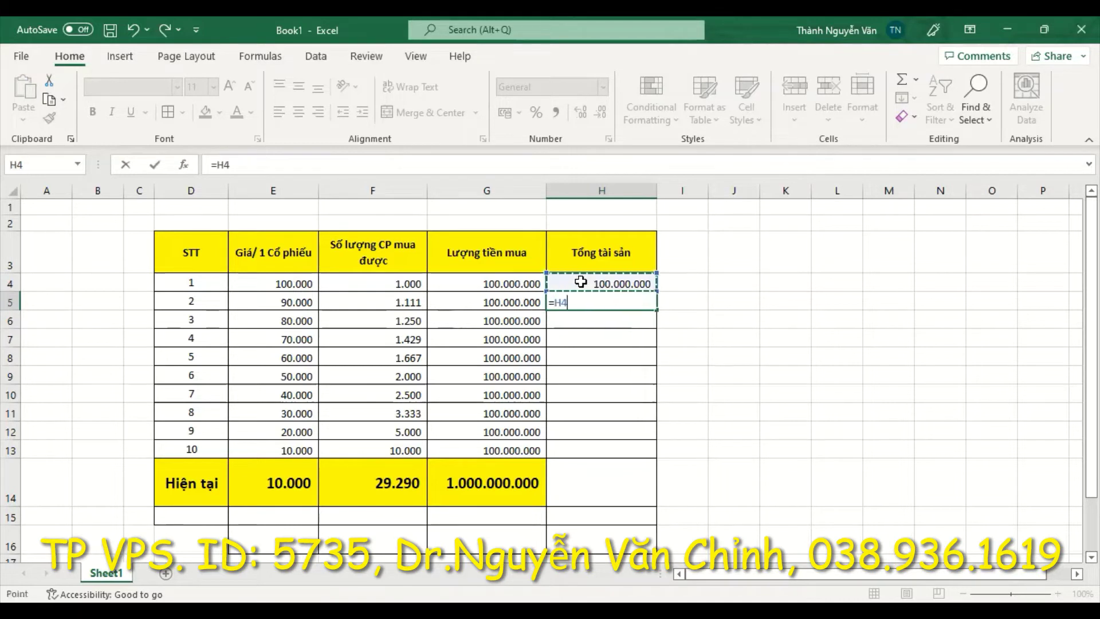
type("+")
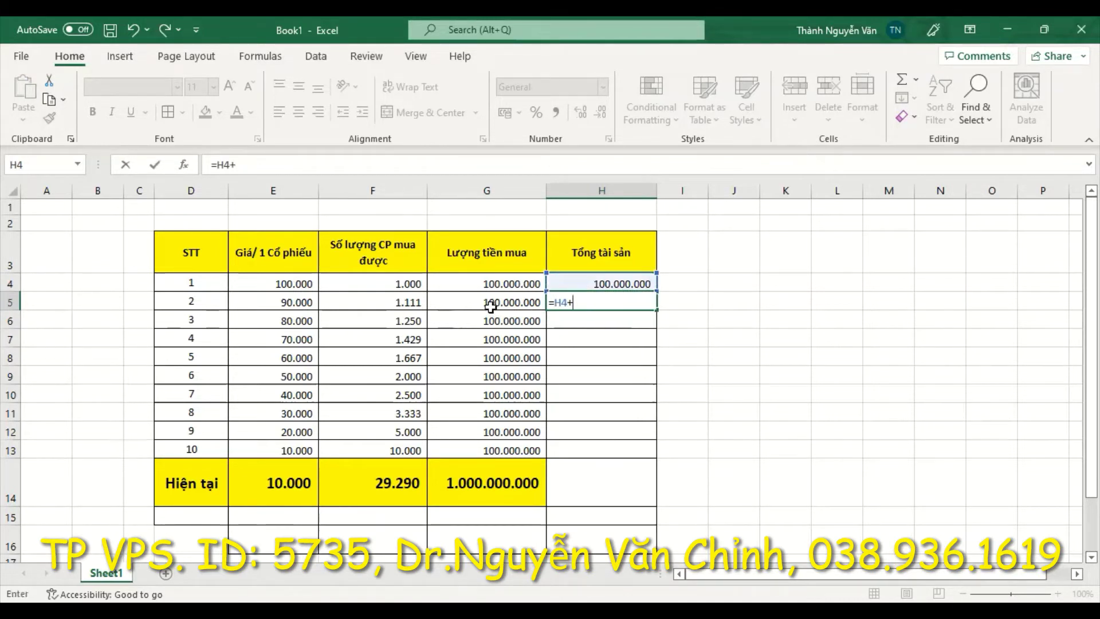
left_click(491, 302)
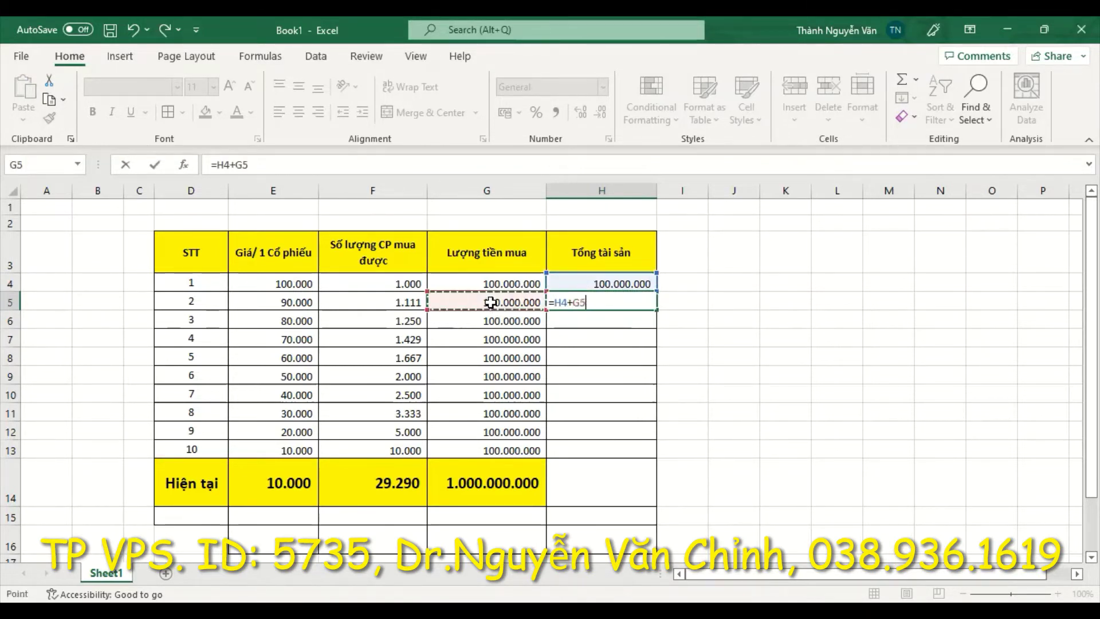
type("+")
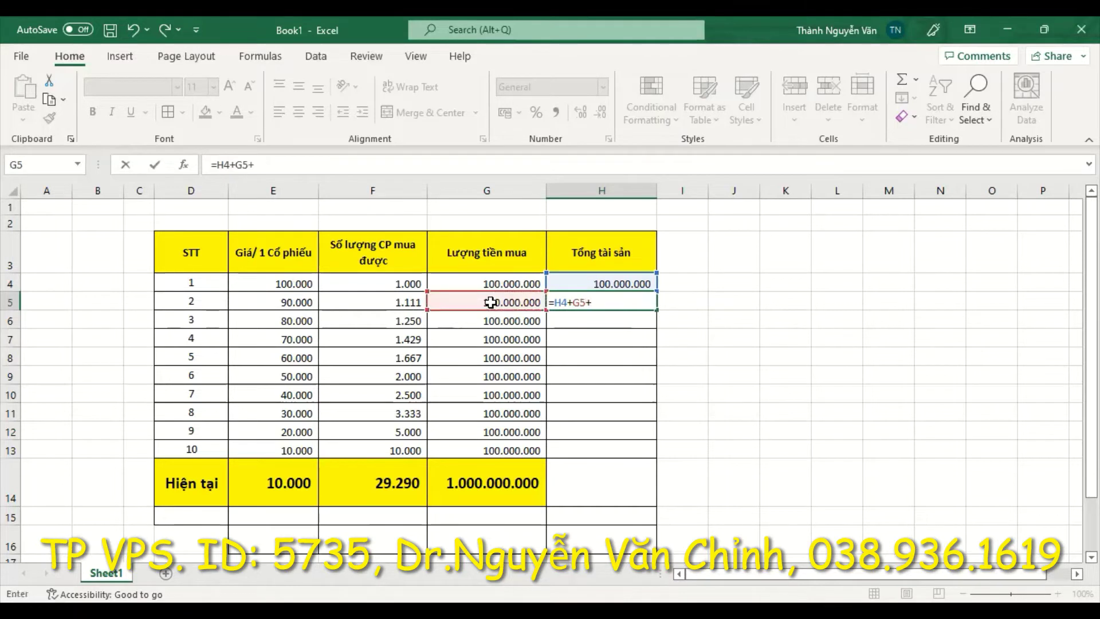
left_click(289, 301)
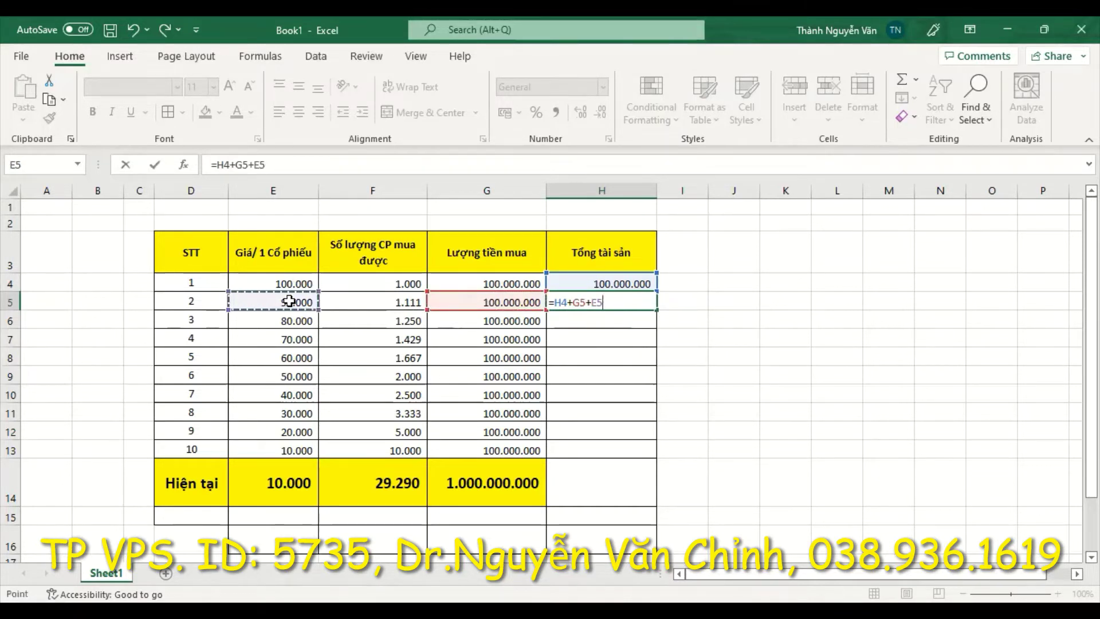
key("Return")
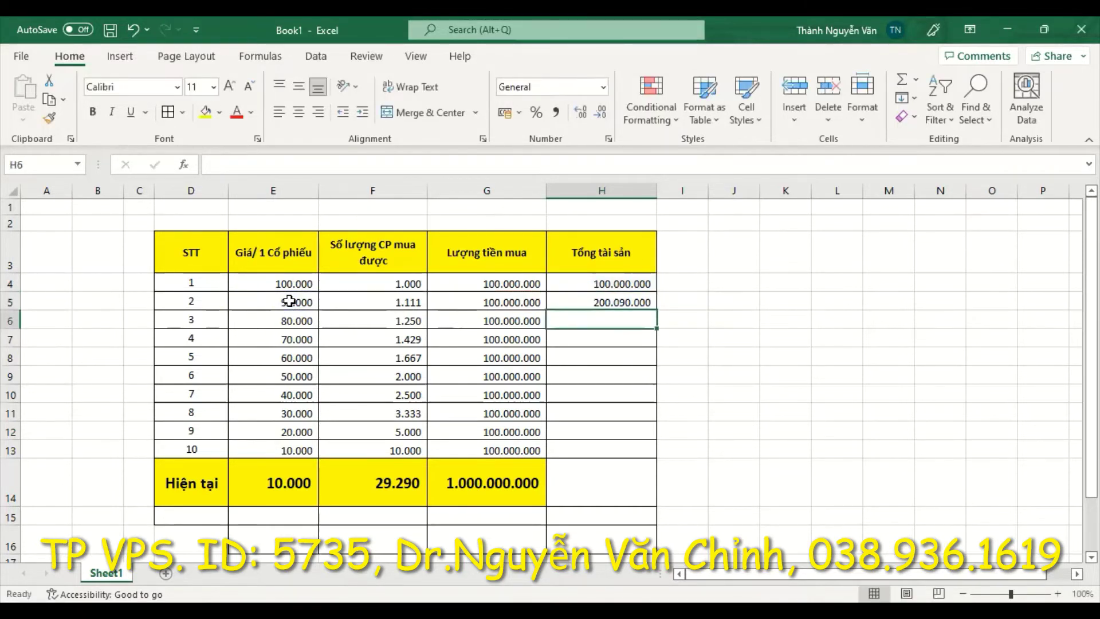
Step: Enter the formula =H5+G6 in H6 for the third purchase's total assets
left_click(602, 302)
left_click(600, 319)
type("=")
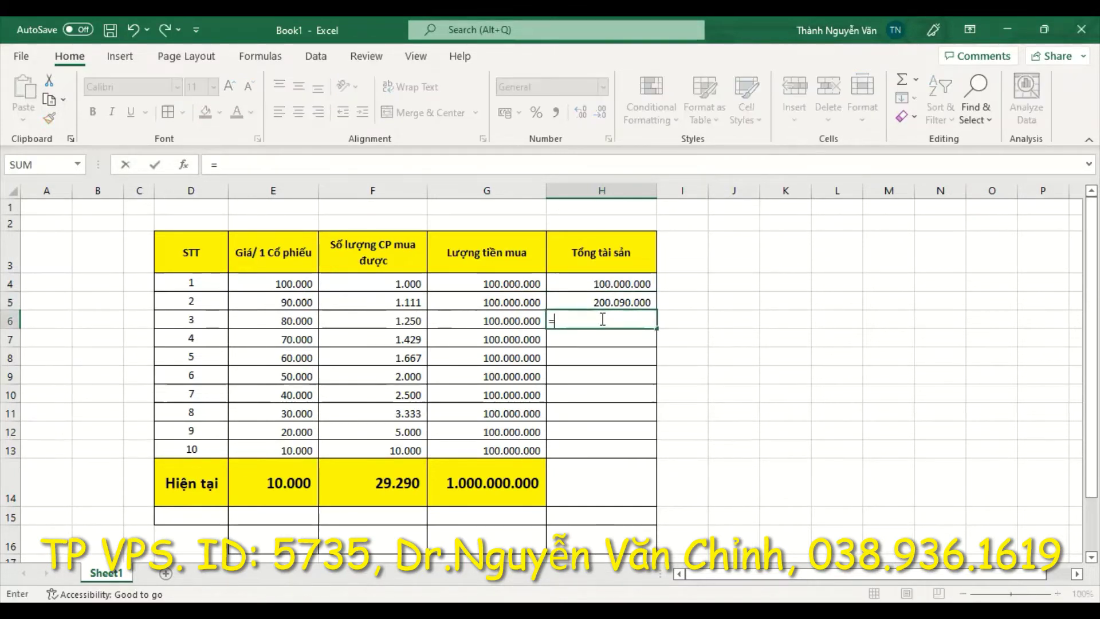
left_click(599, 296)
type("+")
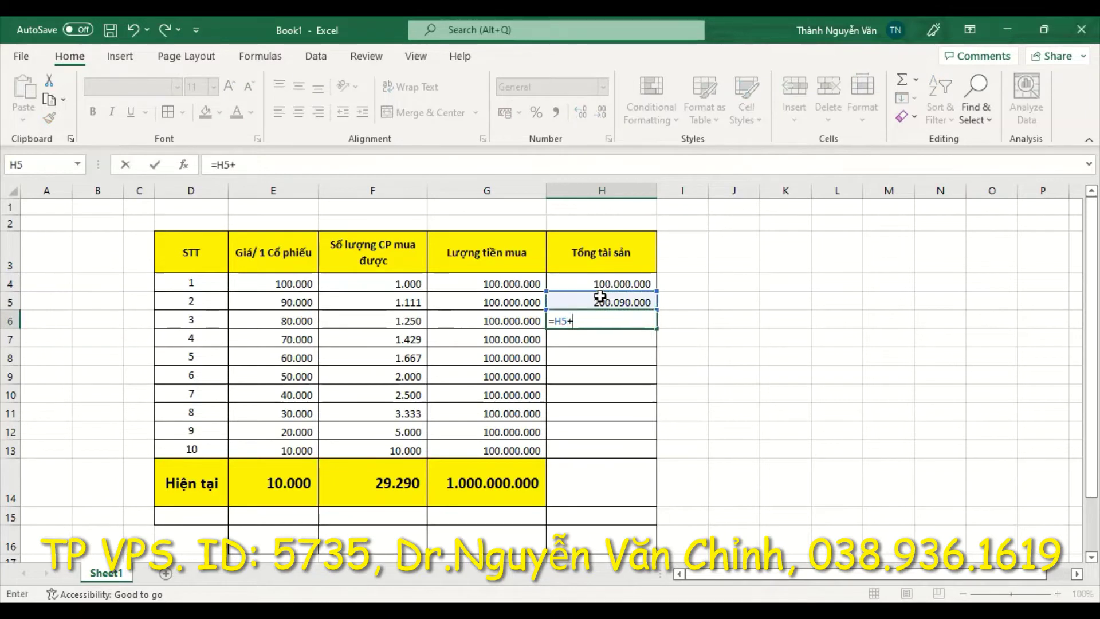
left_click(493, 323)
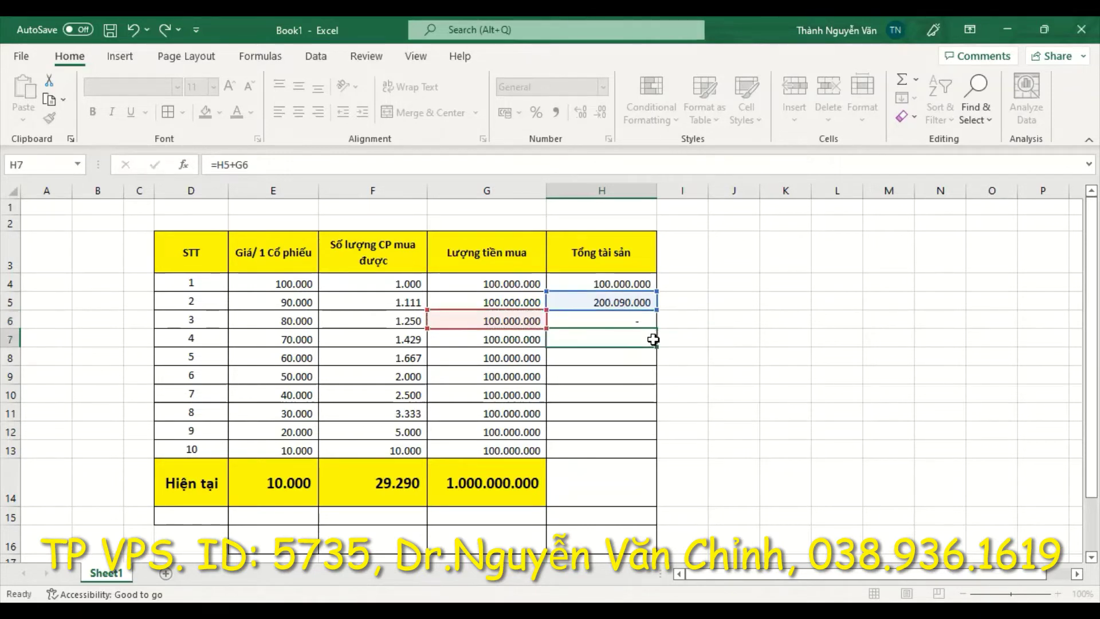
key("Return")
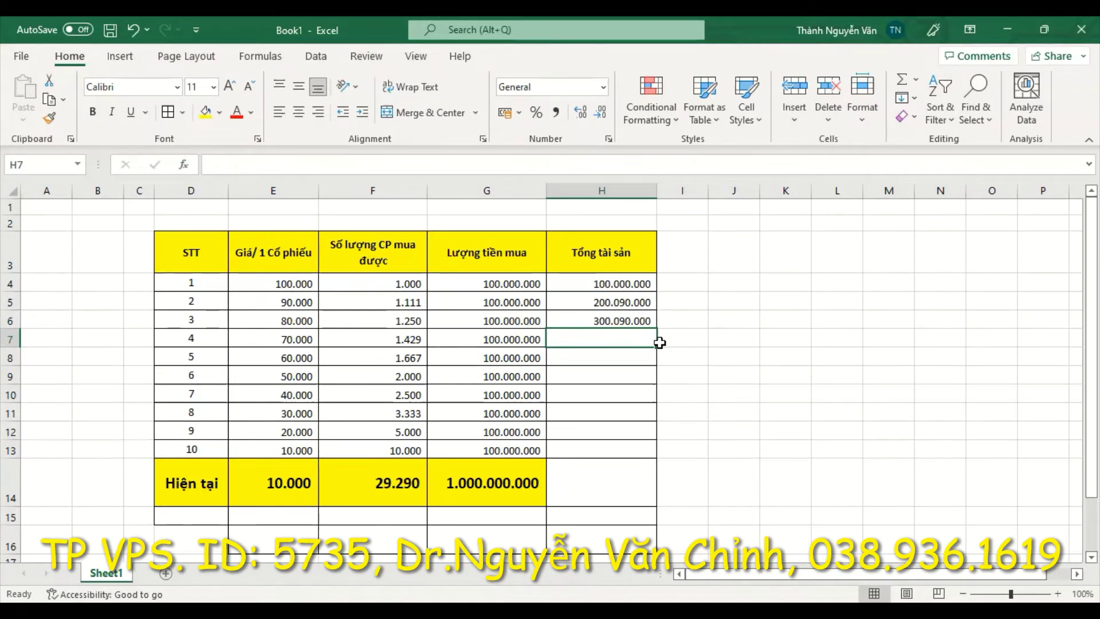
Step: Fill the H5 formula down through H13, and undo all entries made below the "Tổng tài sản" header
left_click(631, 302)
left_click_drag(657, 311, 658, 459)
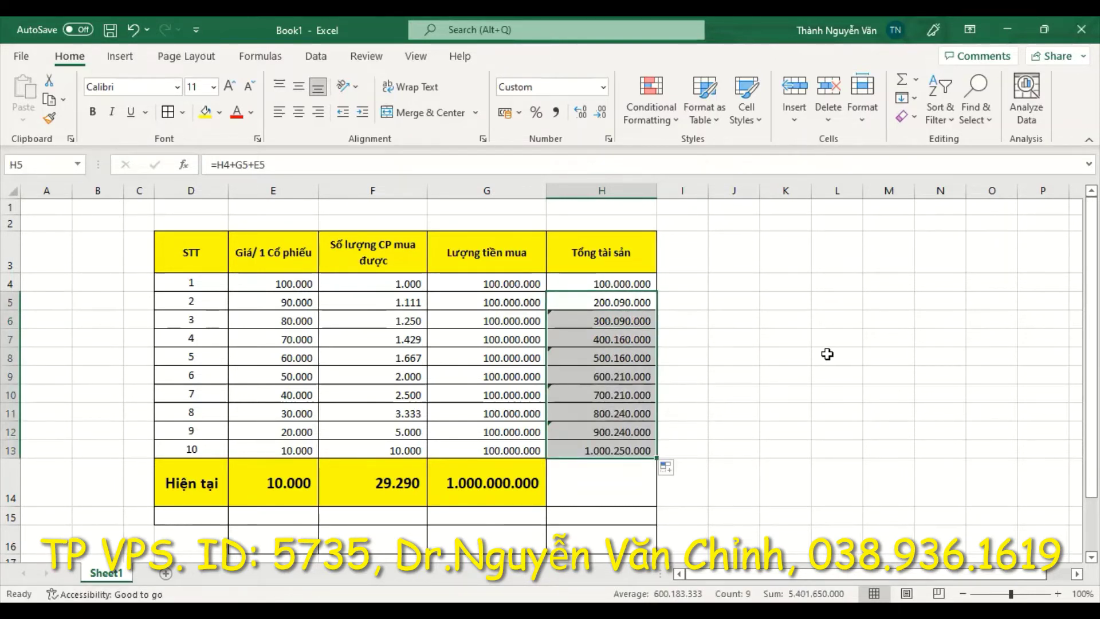
key("ctrl+z")
key("ctrl+z")
key("ctrl+z")
key("ctrl+z")
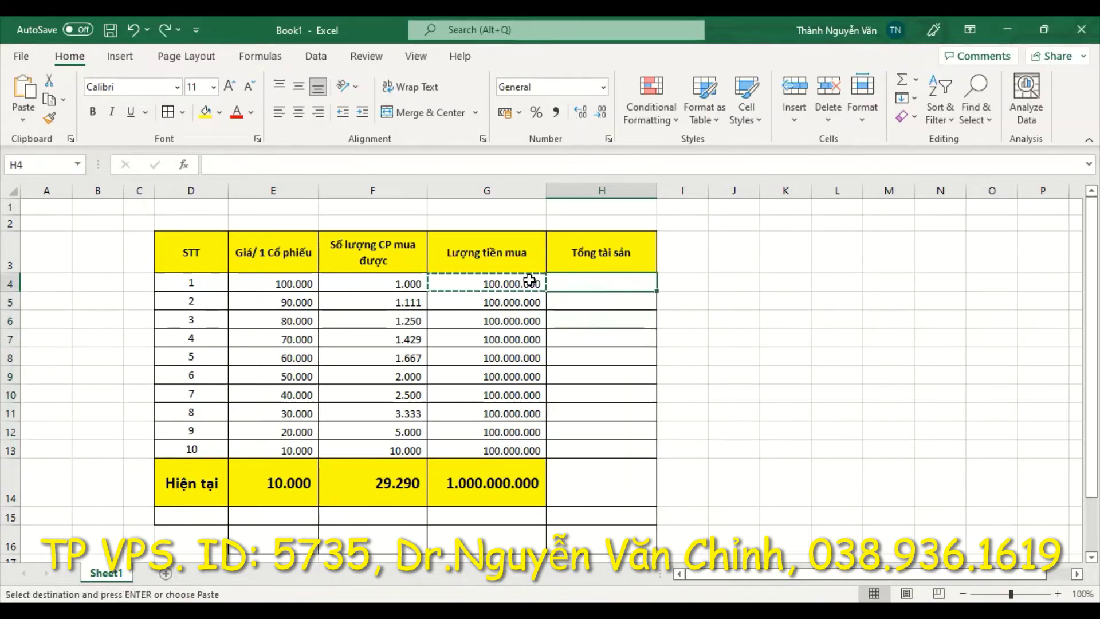
Step: Copy the ten purchase amounts from G4:G13 into H4:H13
left_click_drag(523, 283, 523, 447)
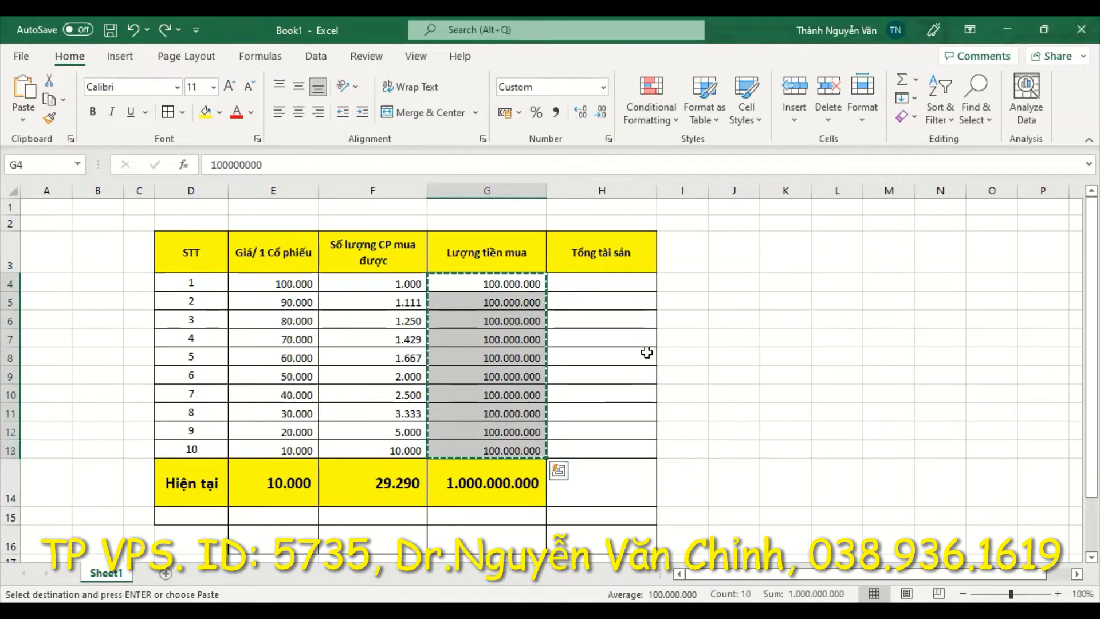
left_click_drag(624, 283, 616, 443)
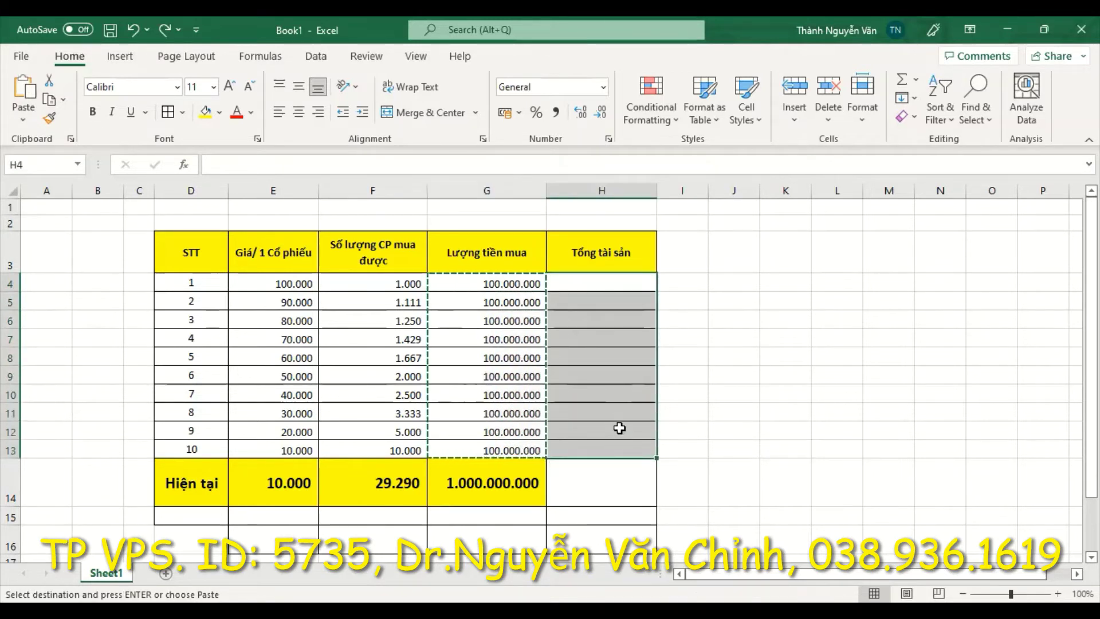
key("ctrl+v")
left_click(739, 360)
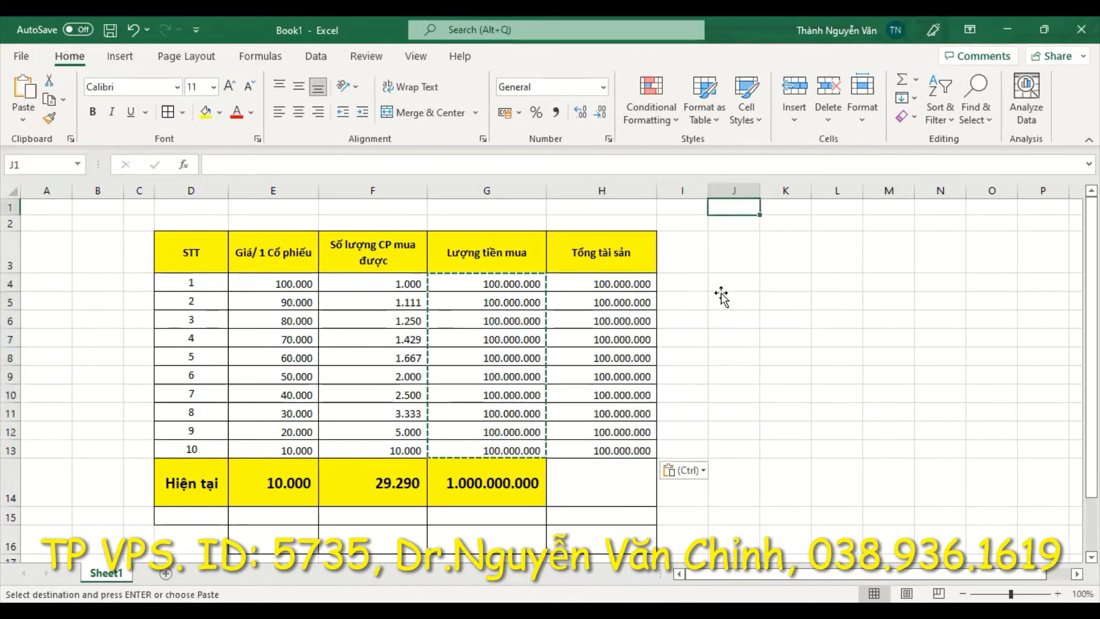
left_click(715, 246)
key("Escape")
left_click(681, 246)
double_click(680, 246)
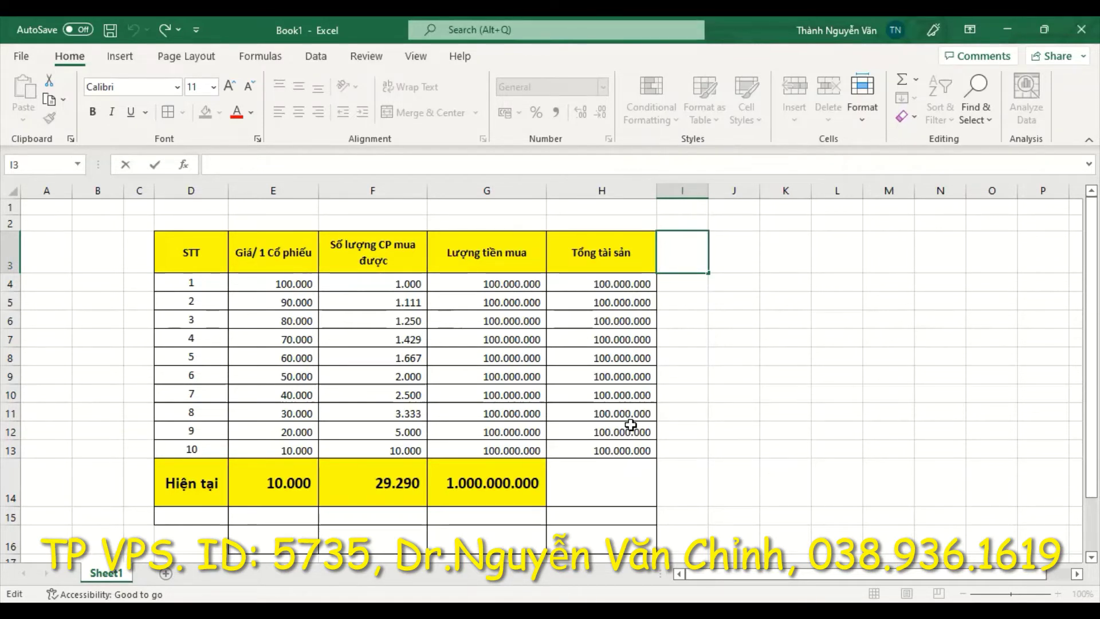
Step: Clear the copied amounts from H4:H13
left_click_drag(597, 285, 610, 451)
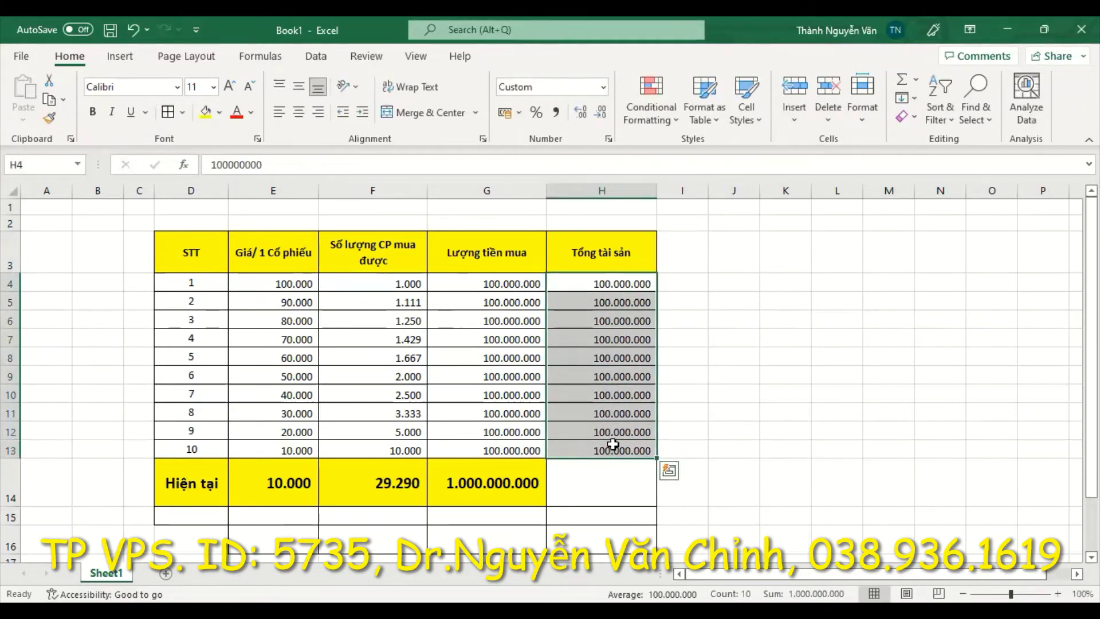
key("Delete")
left_click(575, 285)
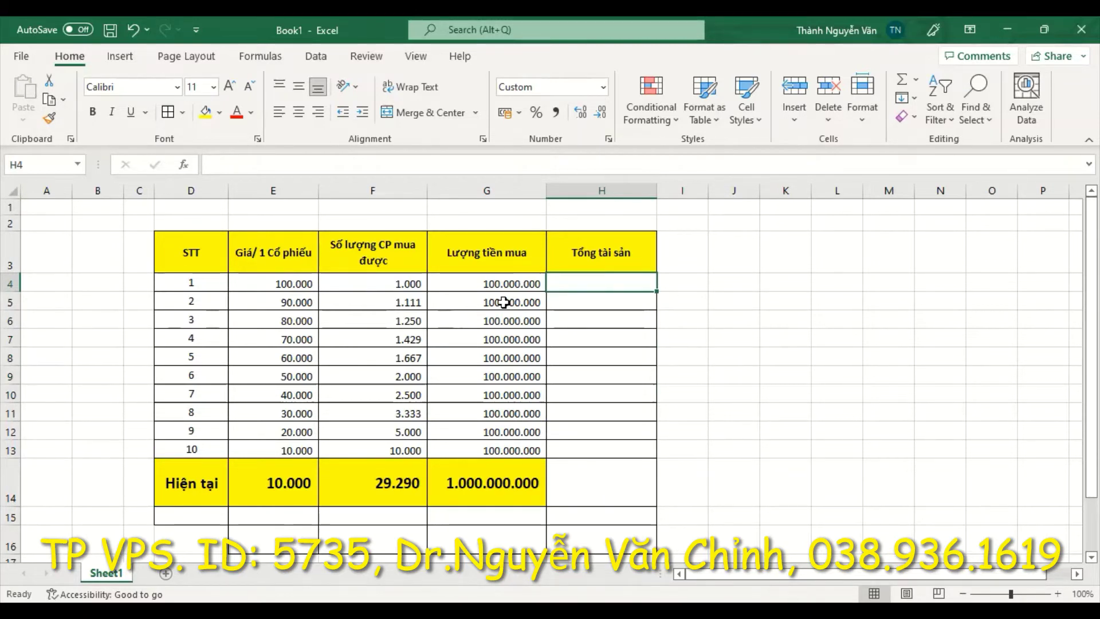
Step: Enter the formula =F14*G14 in H14 as the total assets of the "Hiện tại" row
left_click(605, 486)
type("=")
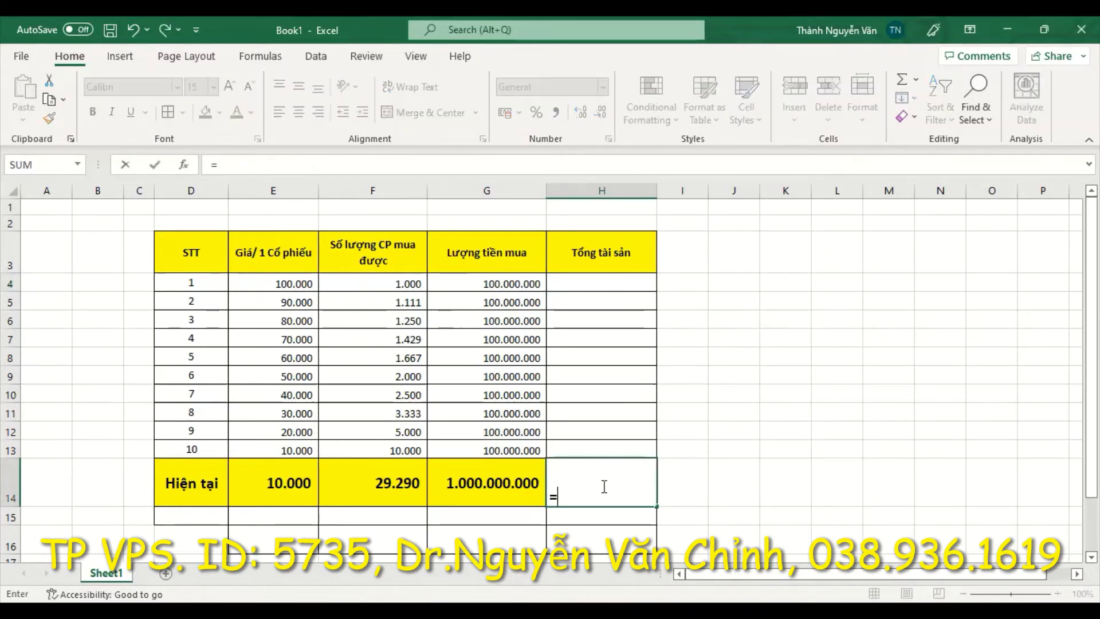
left_click(375, 481)
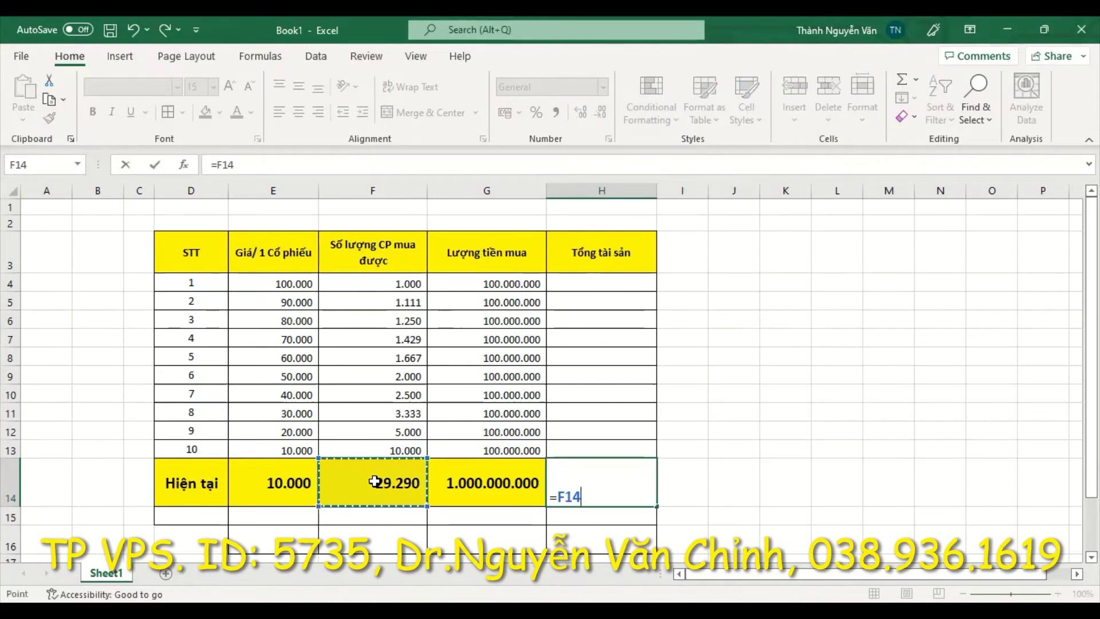
type("*")
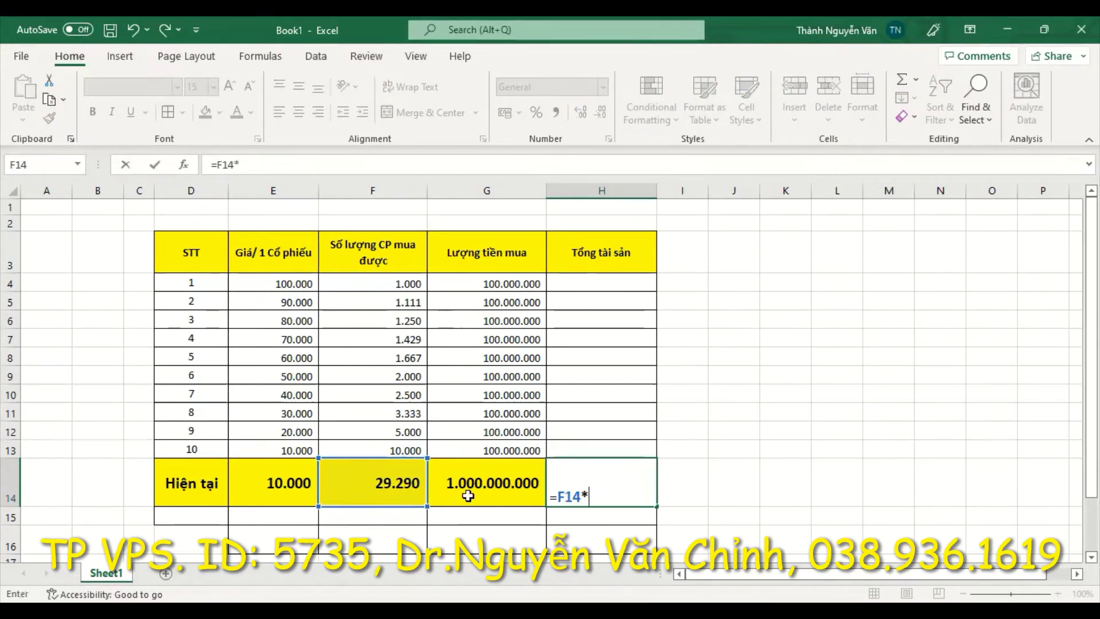
left_click(493, 481)
key("Return")
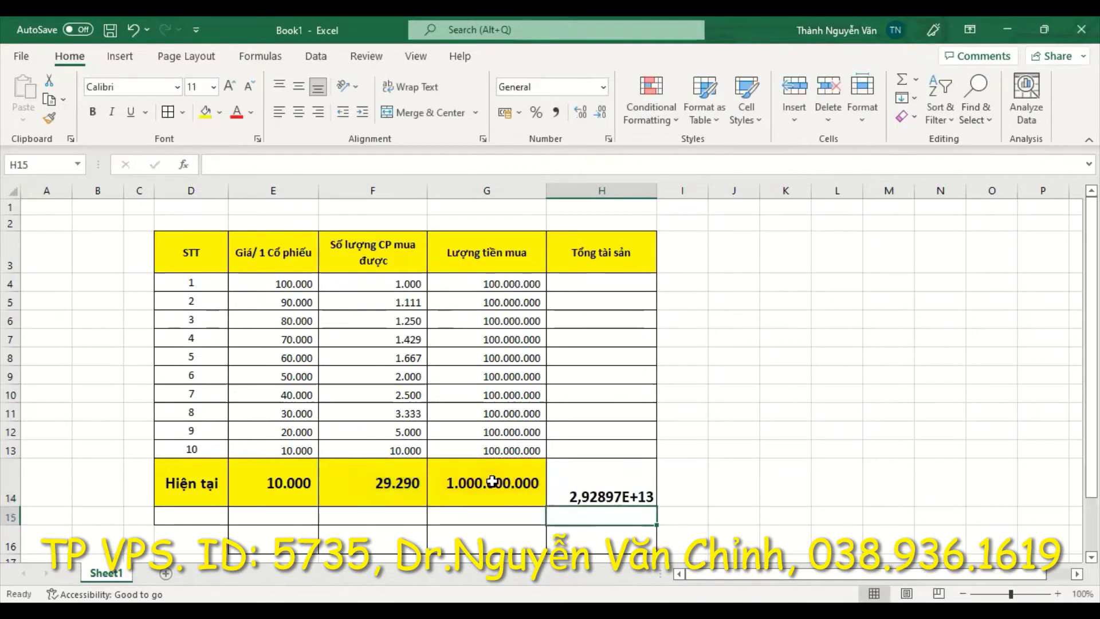
Step: Widen the "Tổng tài sản" column to make room for the total, and apply the Number format to H14
left_click(567, 474)
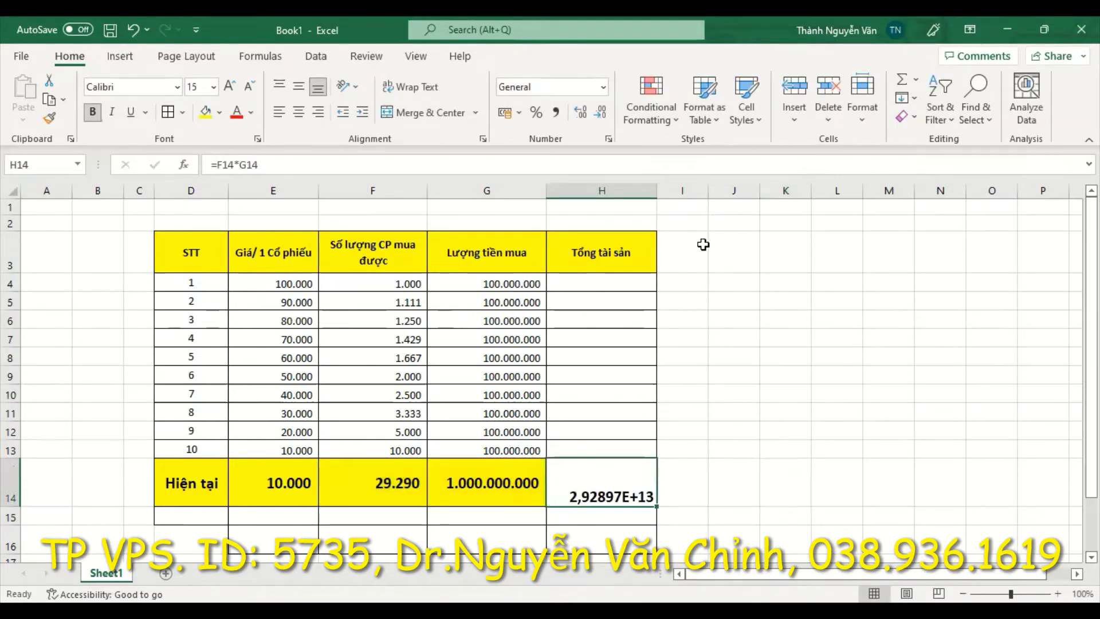
left_click_drag(656, 184, 705, 183)
left_click(845, 335)
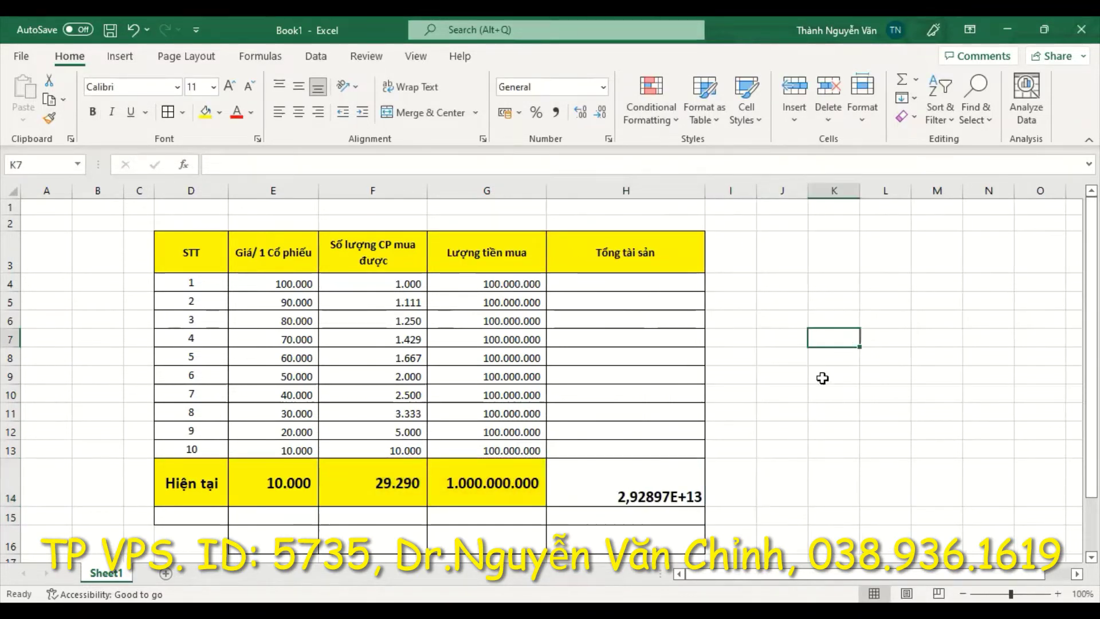
left_click(647, 477)
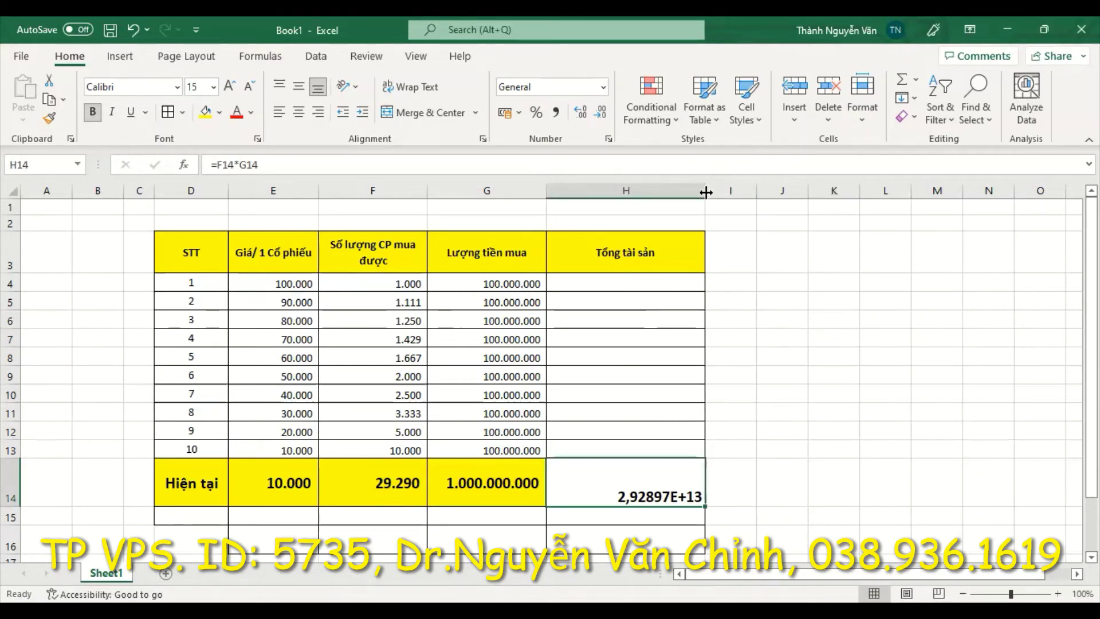
left_click_drag(706, 193, 746, 192)
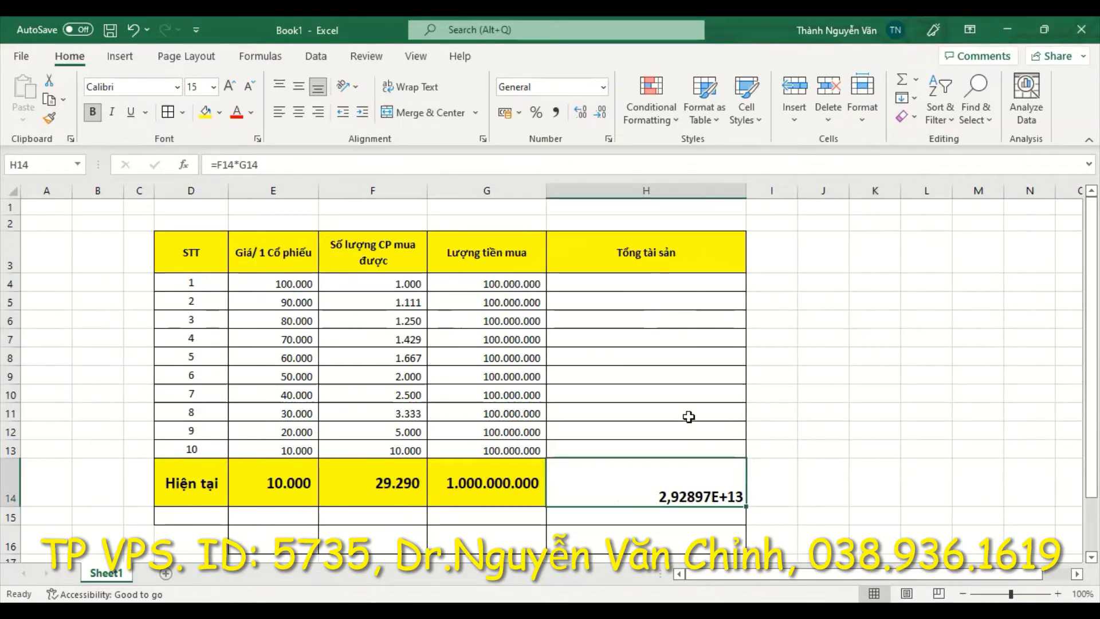
left_click(603, 87)
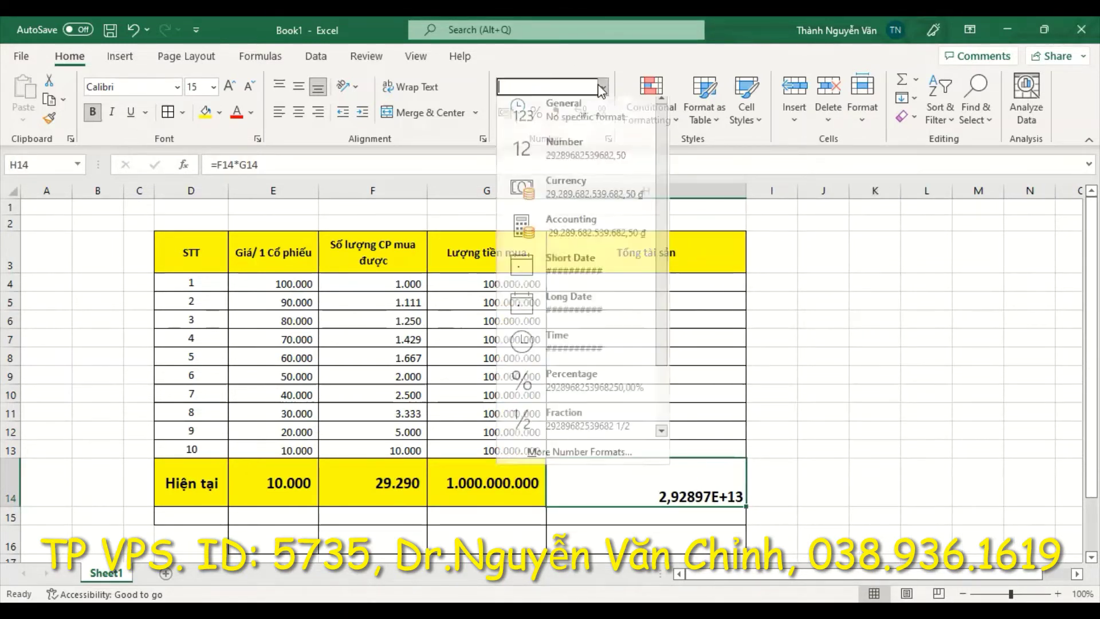
left_click(573, 152)
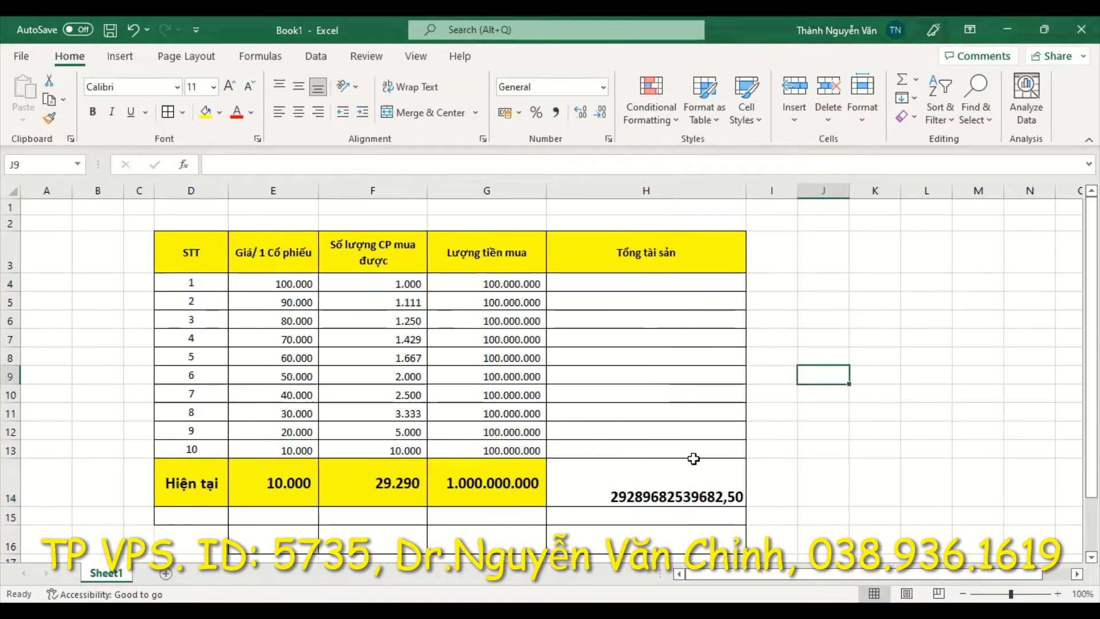
Step: Format the total in H14 with thousands separators and no decimals, and align it vertically in the middle
left_click(554, 115)
left_click(600, 114)
left_click(600, 114)
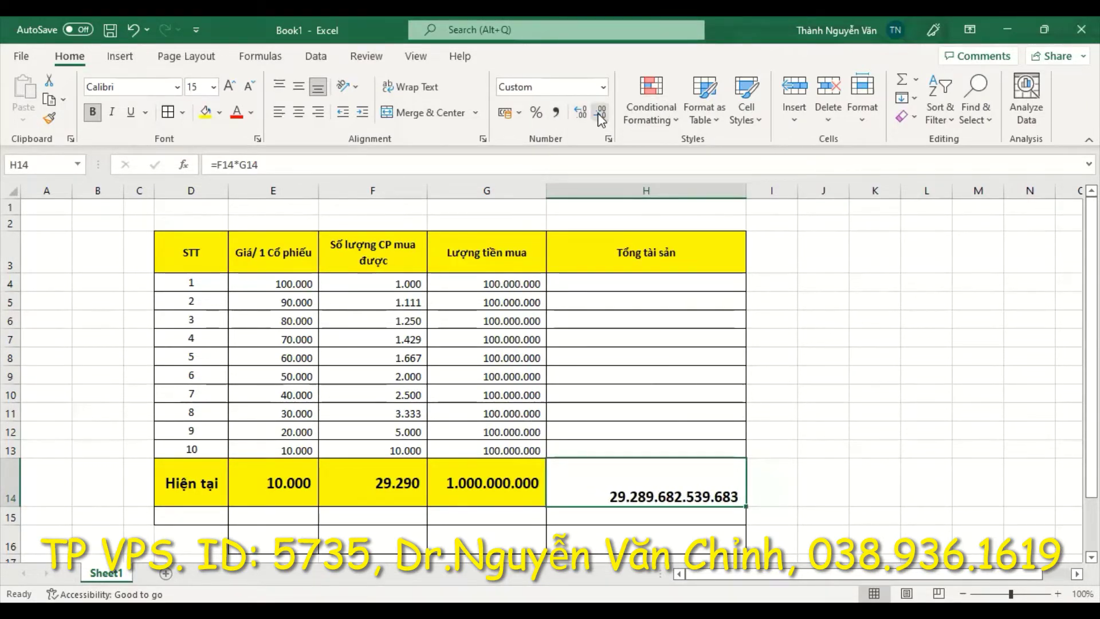
left_click(954, 437)
left_click(661, 483)
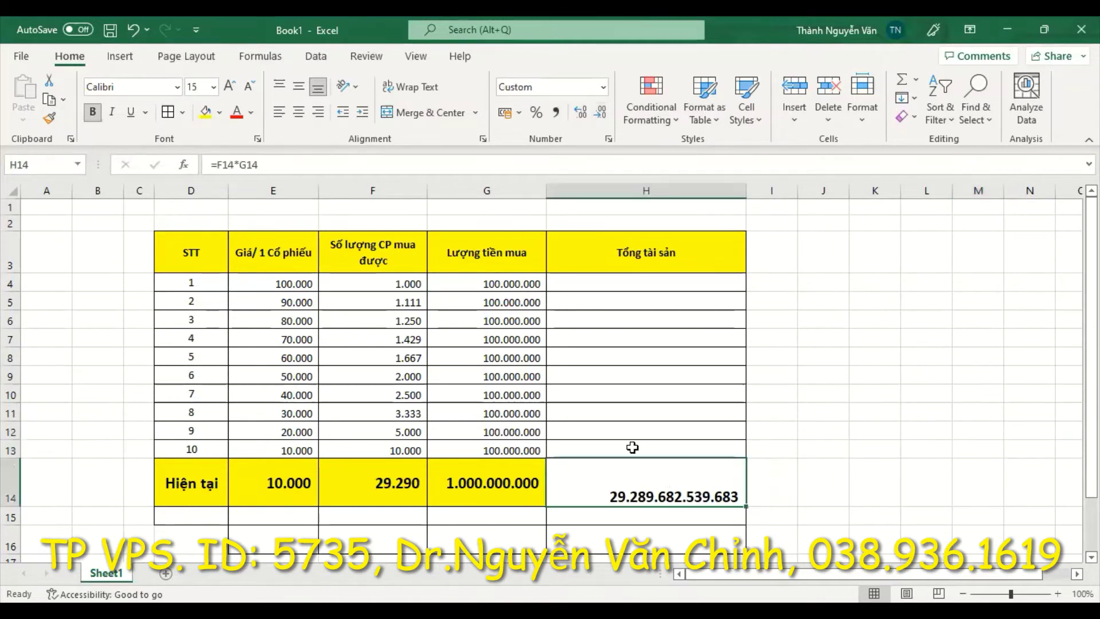
left_click(298, 86)
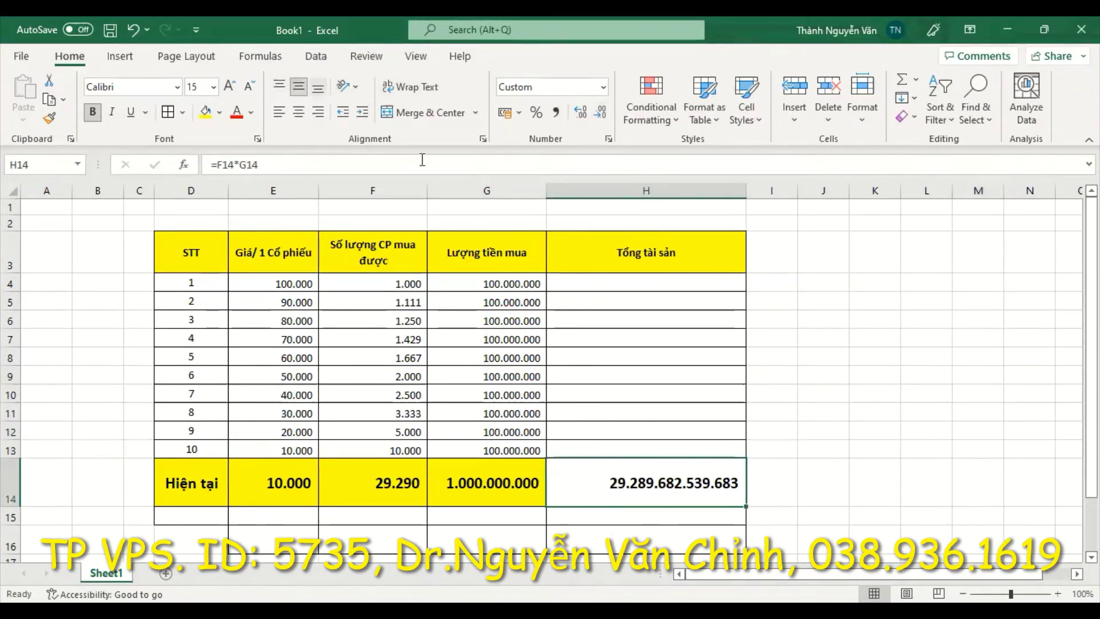
Step: Clear H14 and enter the formula =E14*F14 to value the held shares at the current price
key("Delete")
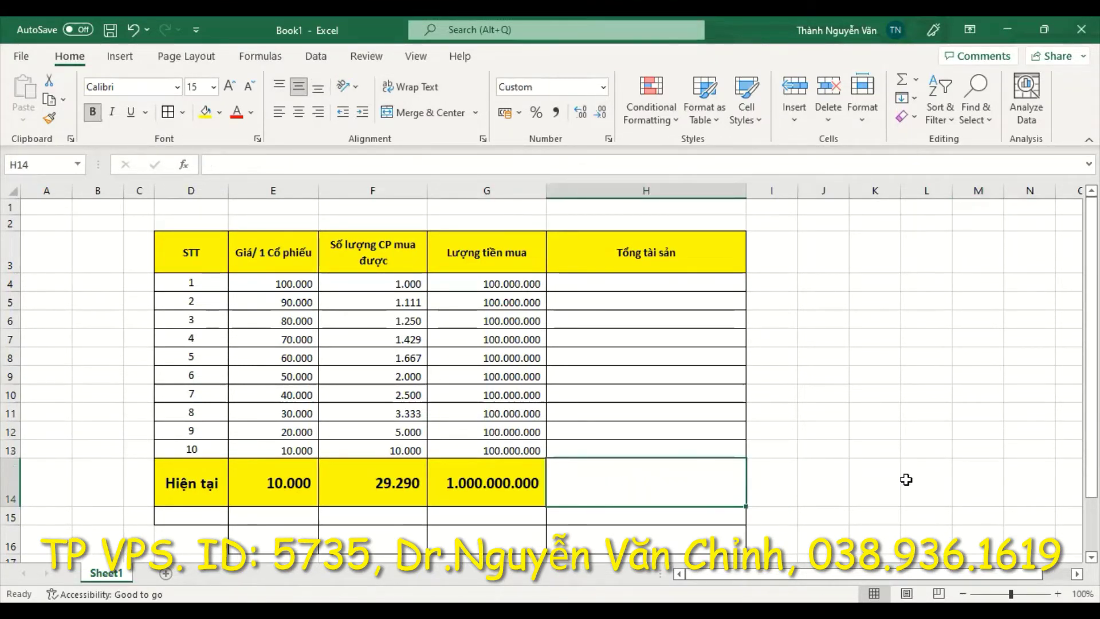
left_click(907, 481)
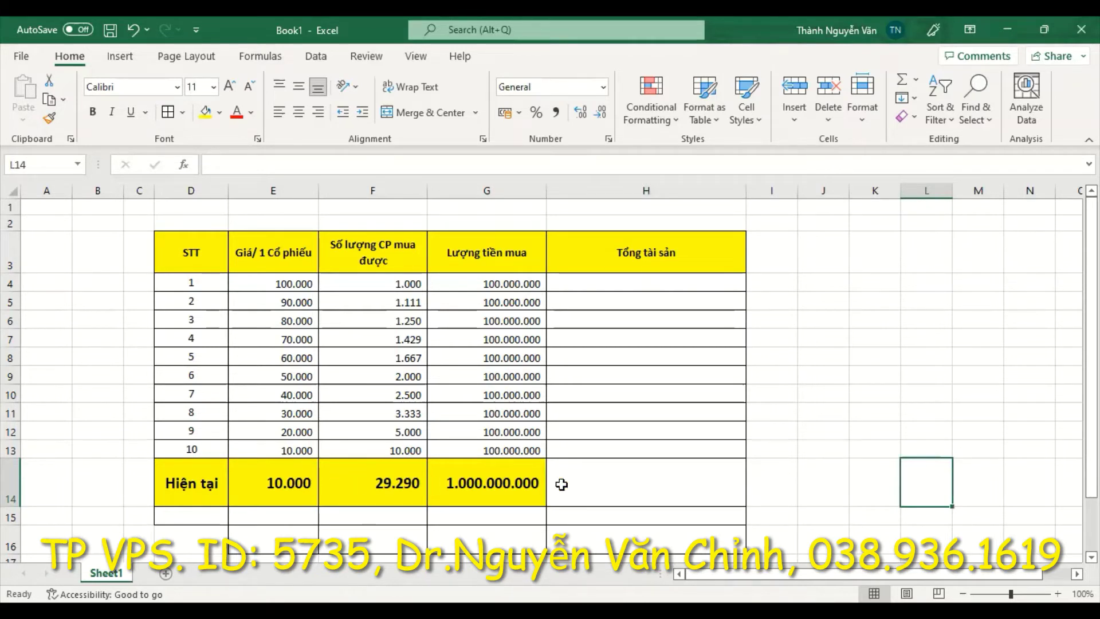
left_click(611, 487)
type("=")
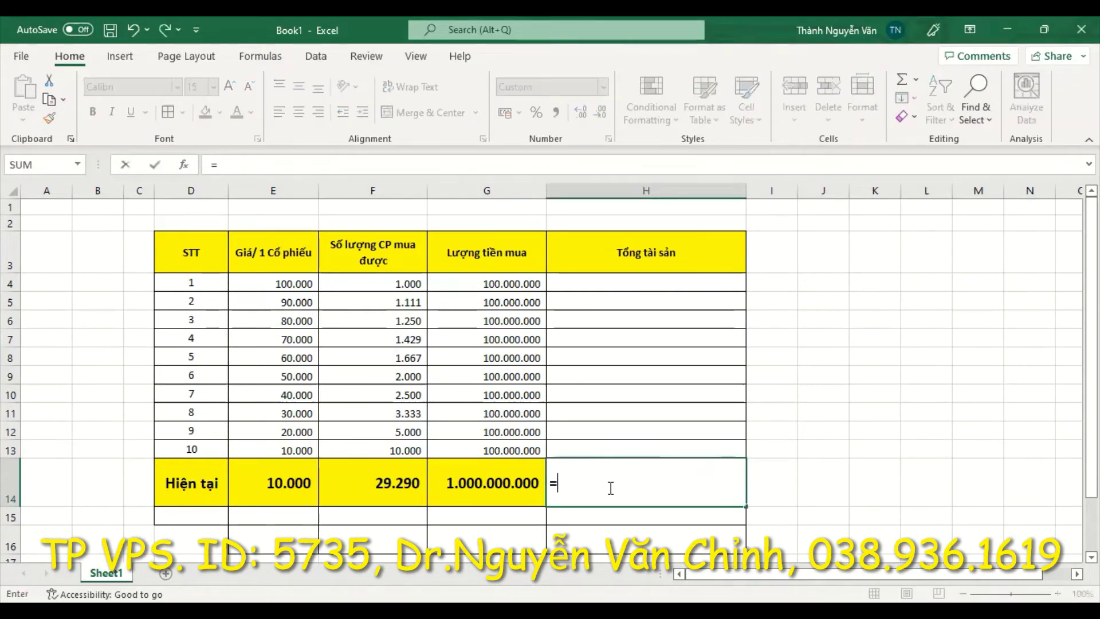
left_click(269, 492)
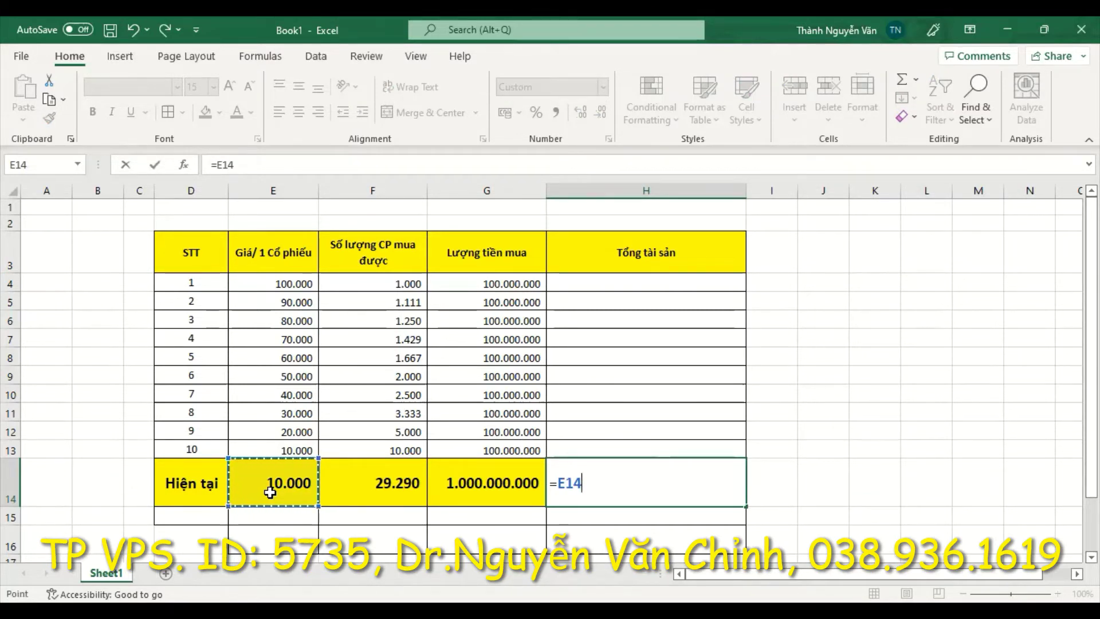
type("*")
left_click(369, 492)
key("Return")
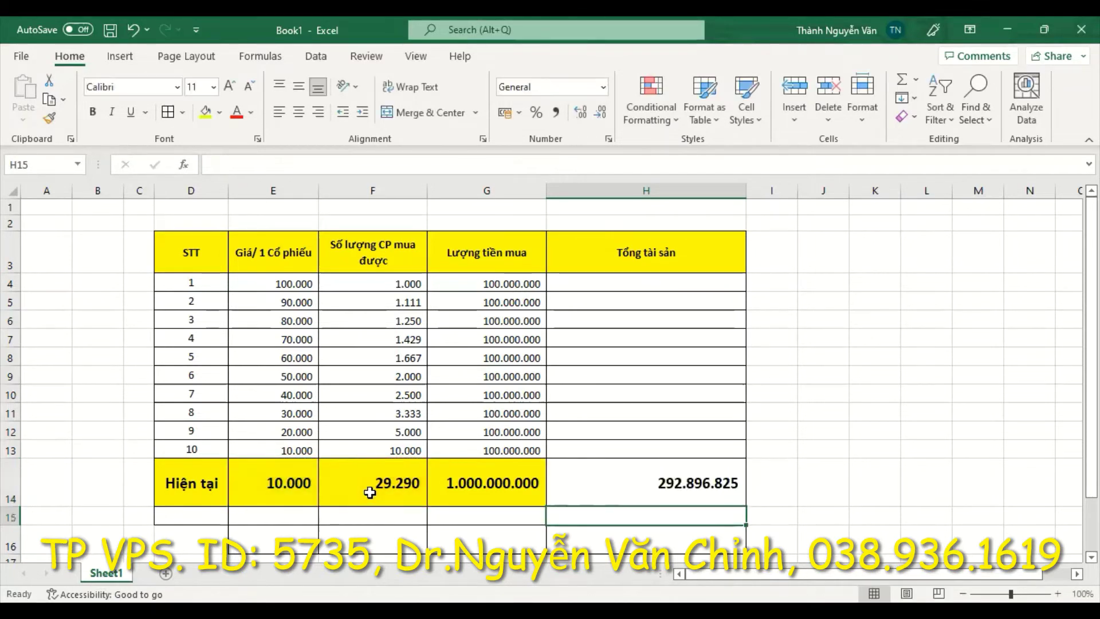
Step: Apply horizontal centering to the total in H14
left_click(790, 452)
left_click(662, 498)
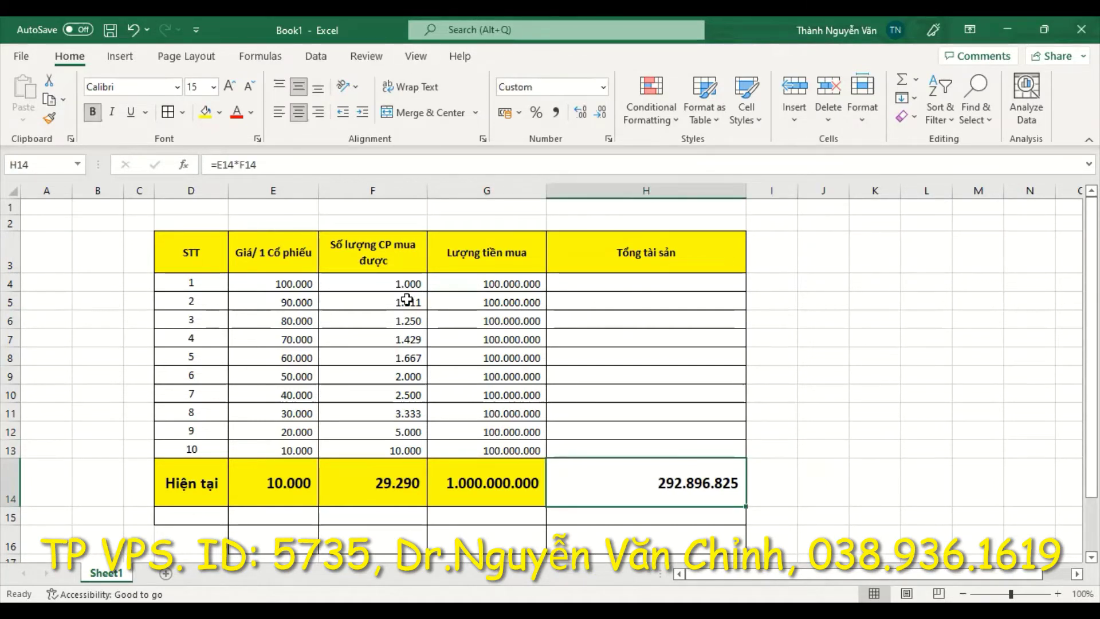
left_click_drag(773, 472, 700, 481)
left_click(641, 467)
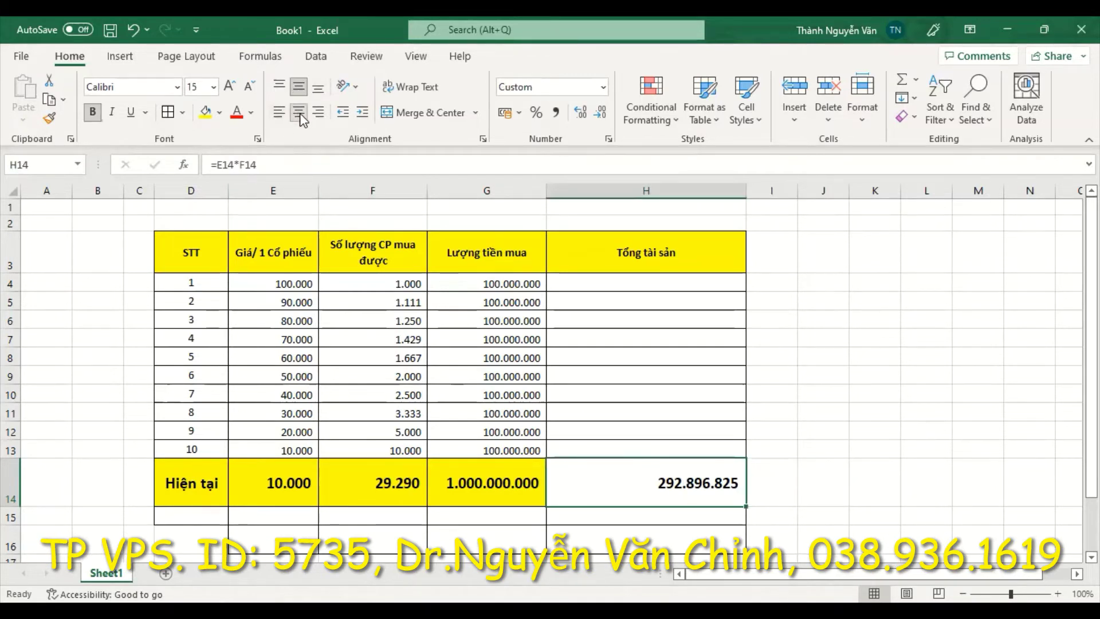
left_click(871, 413)
left_click(705, 488)
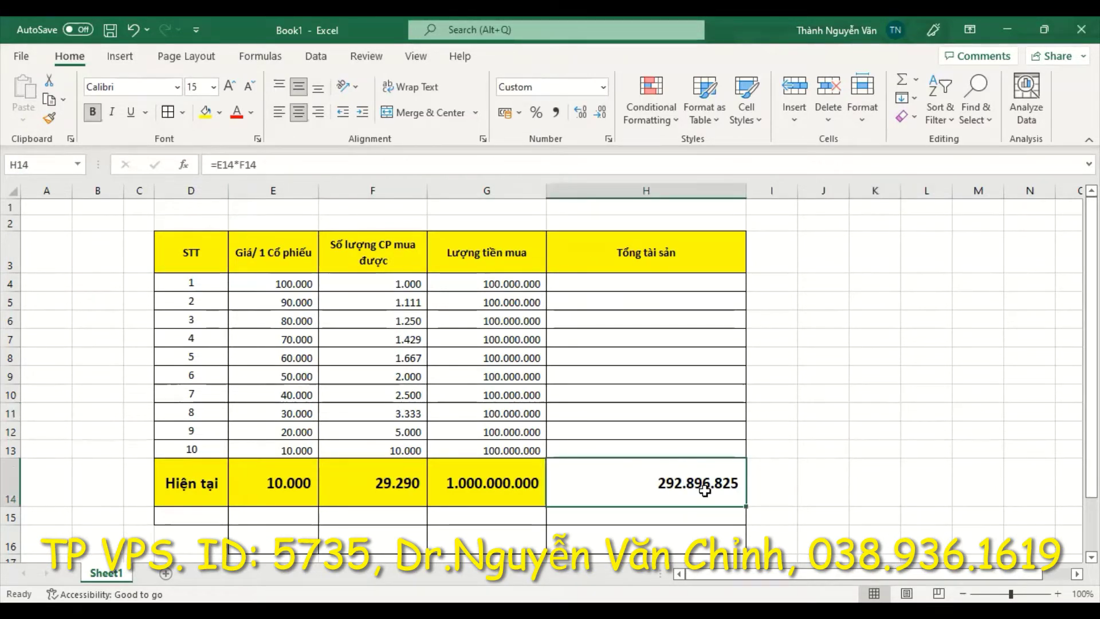
left_click(768, 428)
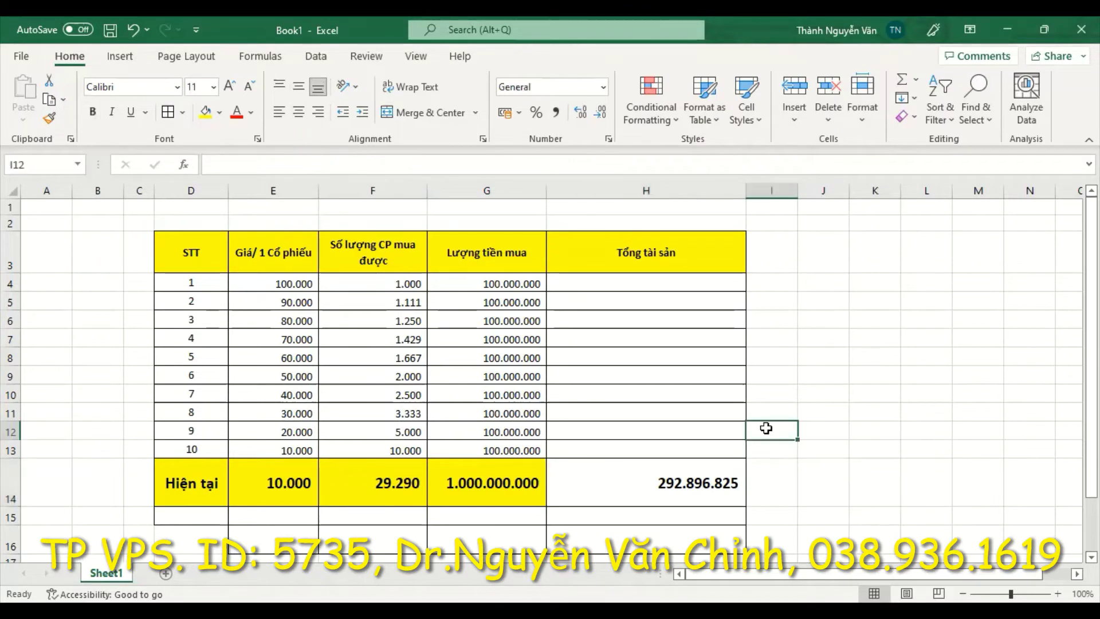
Step: Color the total in H14 red and enlarge its font by several sizes
left_click(732, 465)
left_click(235, 112)
left_click(233, 89)
left_click(232, 89)
left_click(233, 90)
left_click(232, 90)
left_click(232, 89)
left_click(232, 90)
left_click(233, 90)
left_click(867, 484)
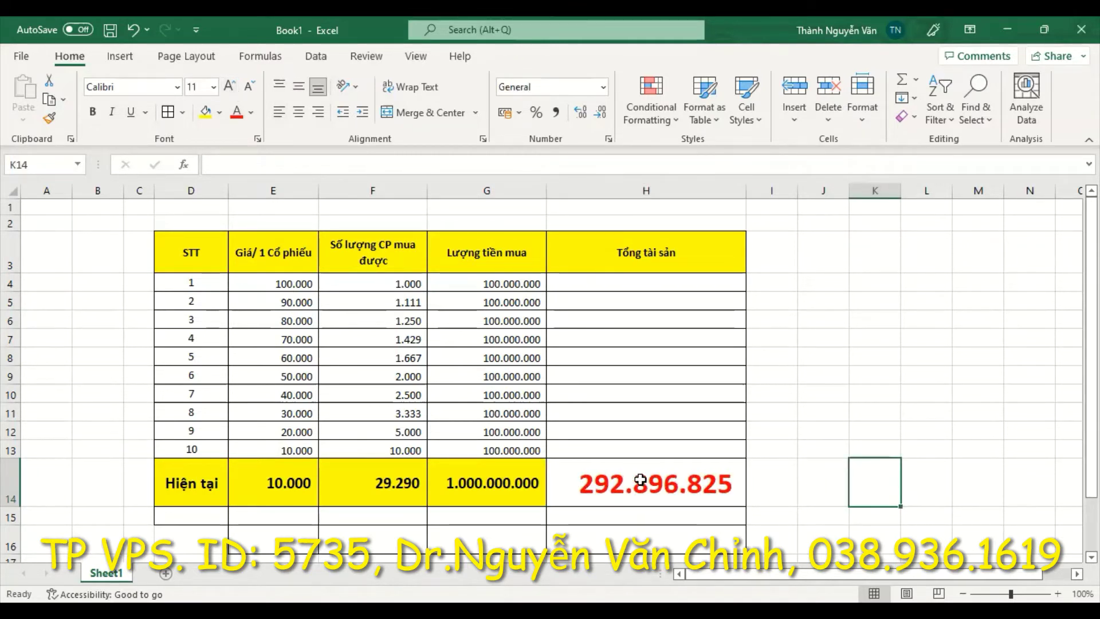
Step: Enter the label "Thực tế bỏ ra" in G15, below the total purchase money
left_click(497, 483)
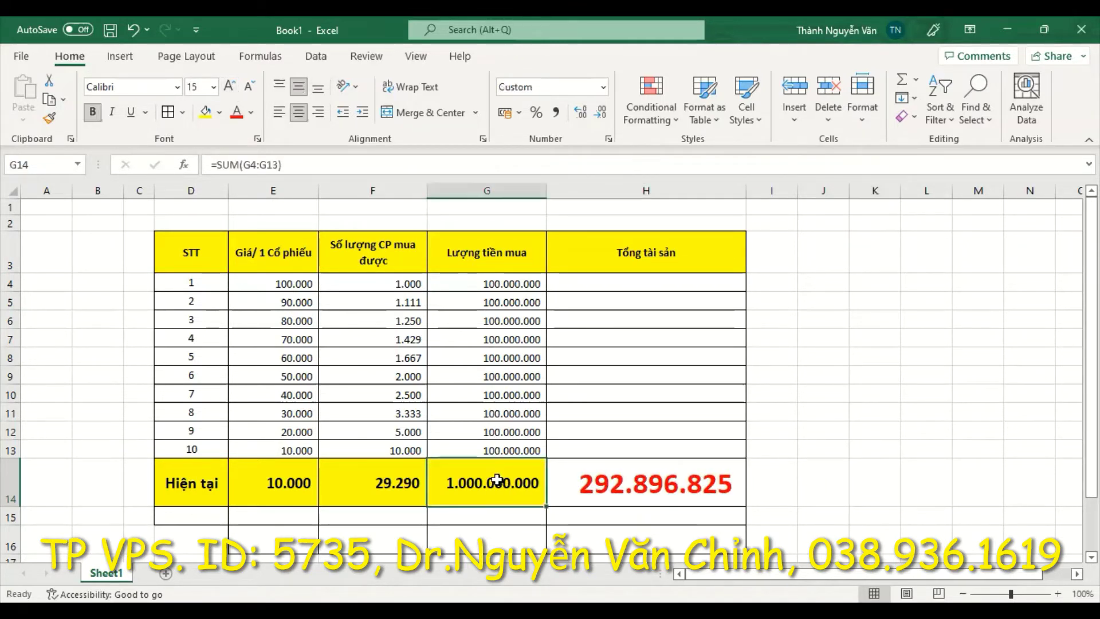
left_click(484, 519)
type("Thưuc")
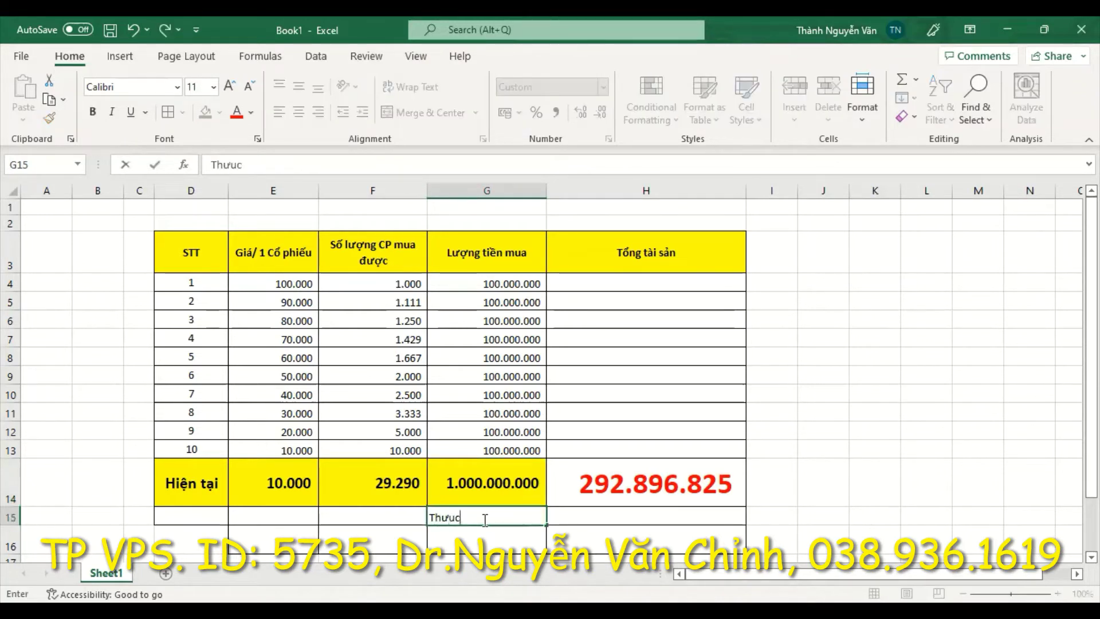
type(" tế bỏ r")
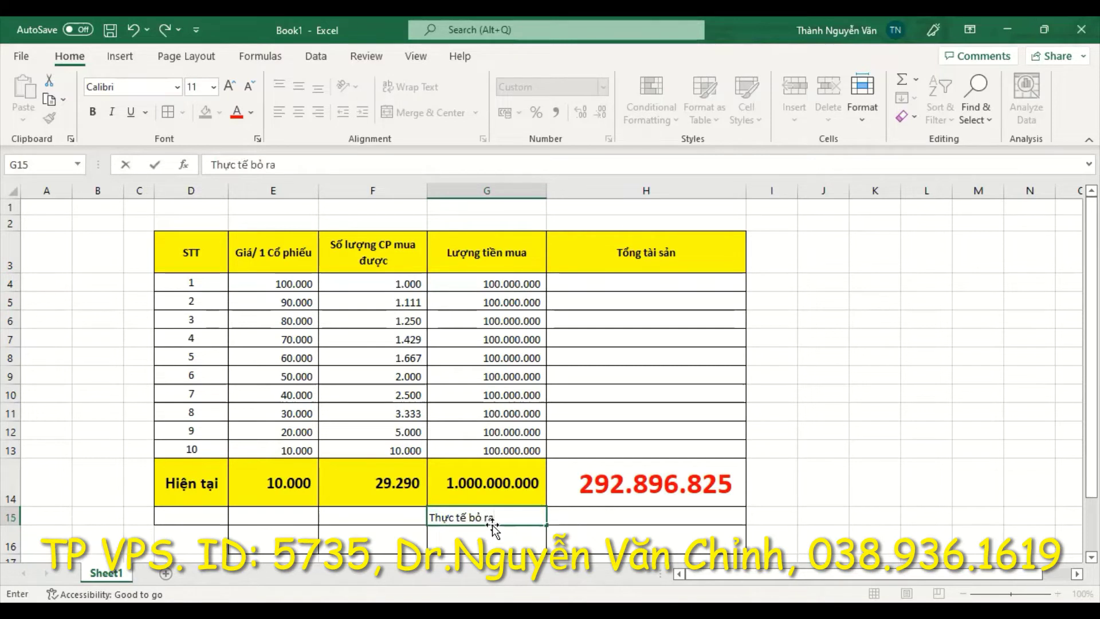
type("a")
key("ctrl+Return")
Step: Make the G15 label red at font size 16, increase the height of row 15, and center the label
left_click(236, 113)
left_click(230, 86)
left_click(230, 85)
left_click(229, 86)
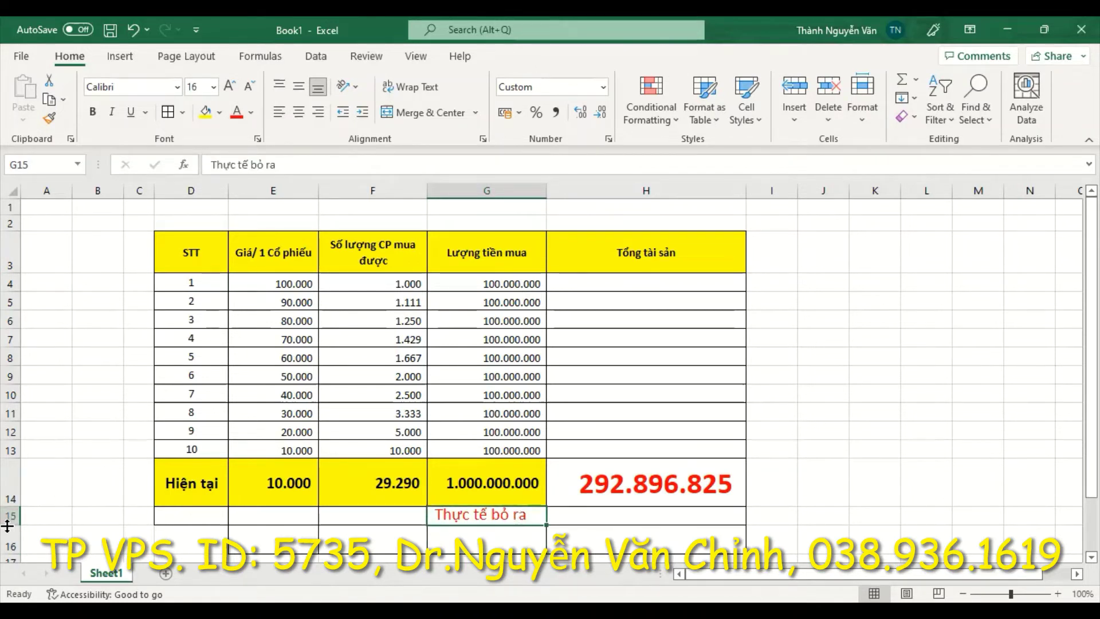
left_click_drag(6, 526, 7, 535)
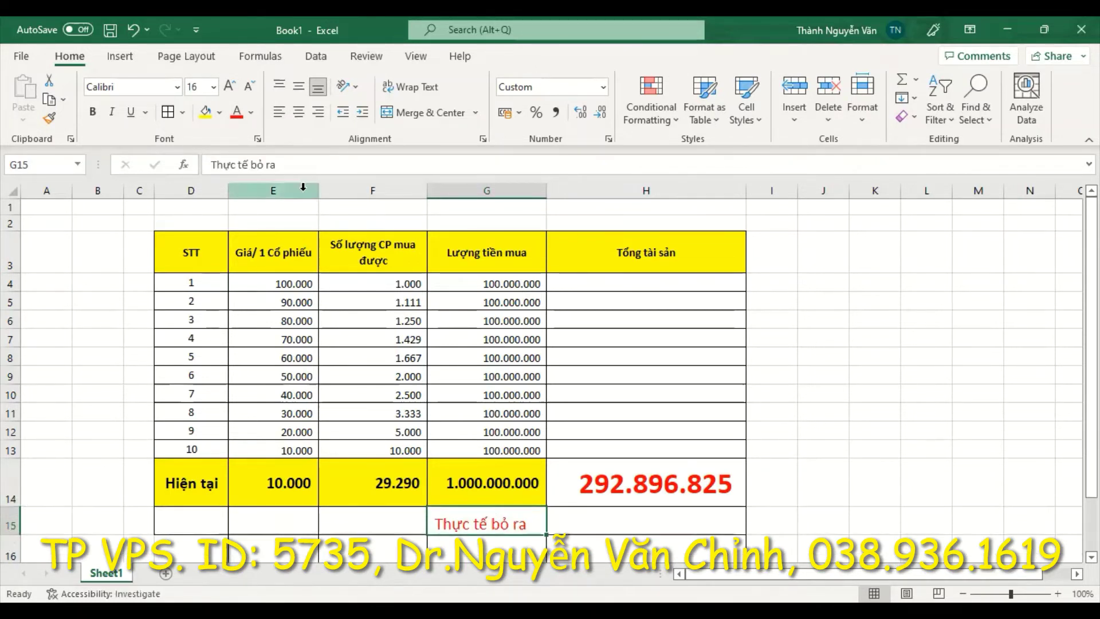
left_click(299, 111)
left_click(841, 397)
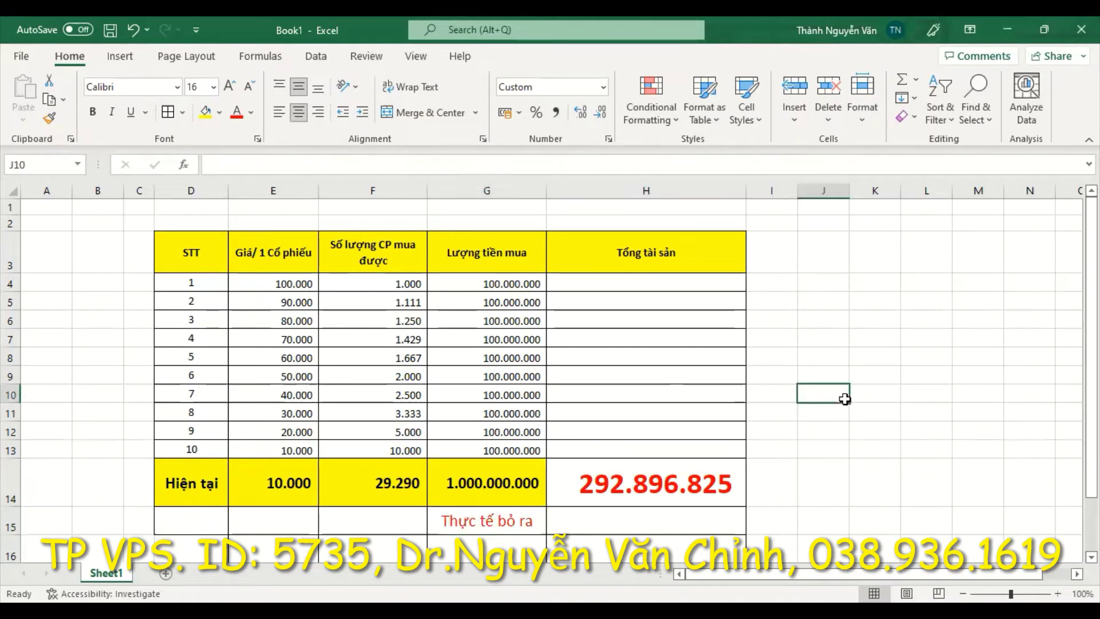
Step: Fill G15 with light blue, and make its label bold and one font size larger
left_click(530, 523)
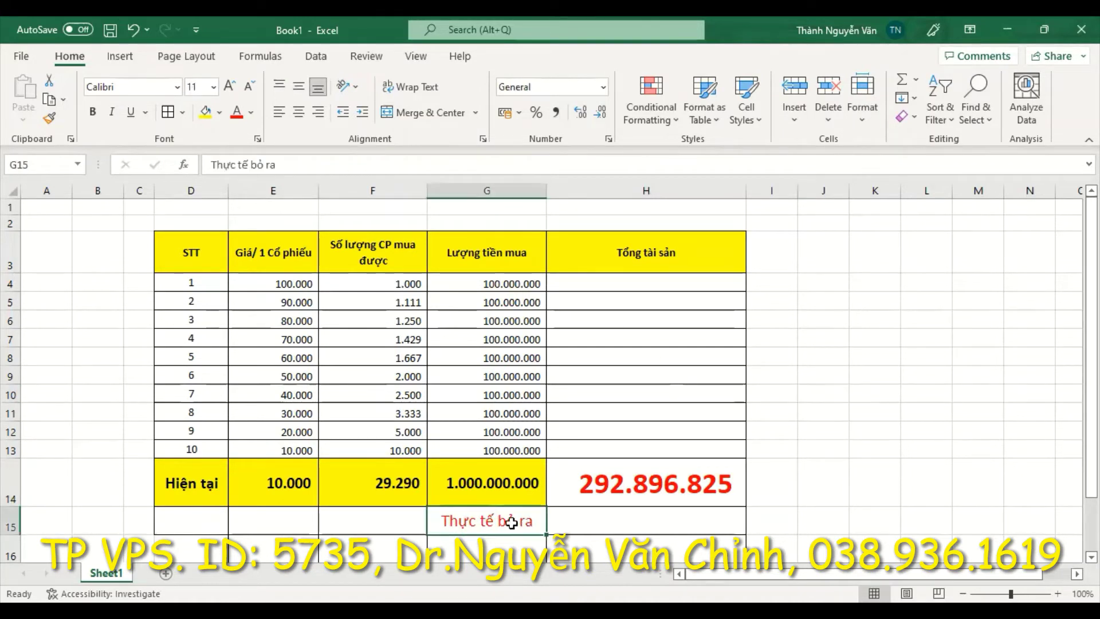
left_click(218, 119)
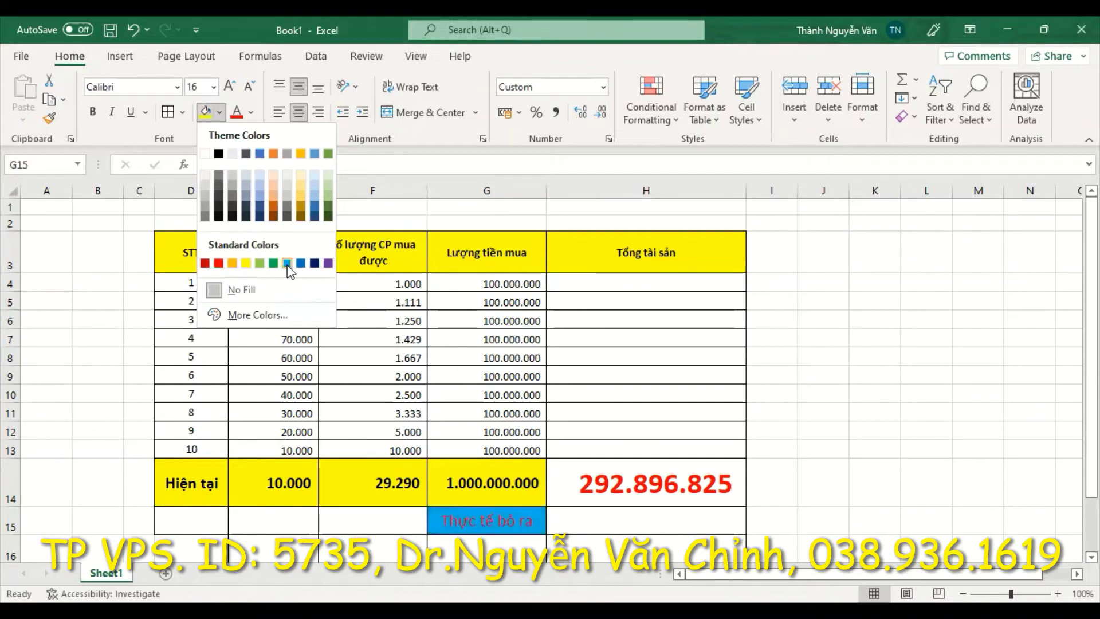
left_click(287, 264)
left_click(92, 112)
left_click(228, 88)
Step: Enter the label "Số tiền trên CP đang nắm giữ" in H15, below the total assets
left_click(634, 522)
type("s")
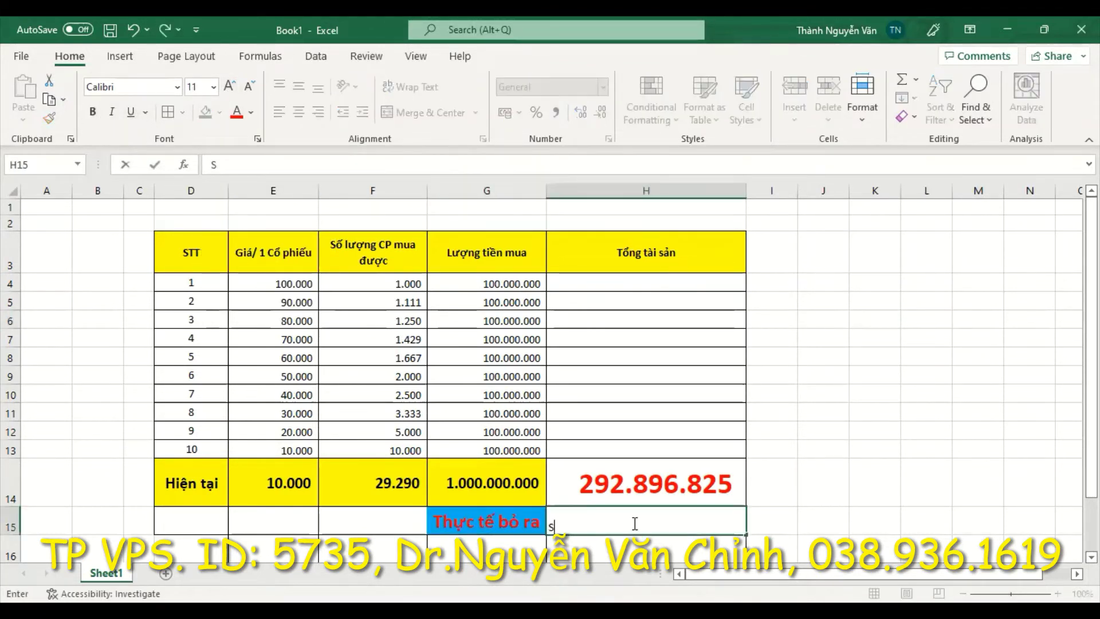
type("ố tiên co")
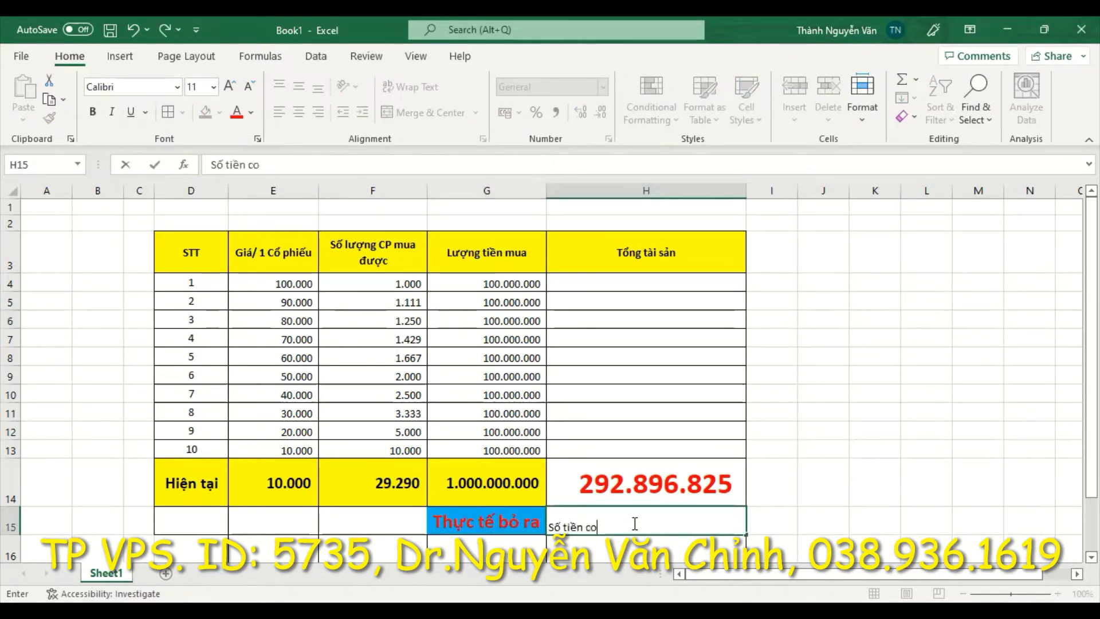
key("BackSpace")
type("trên CP nămđa")
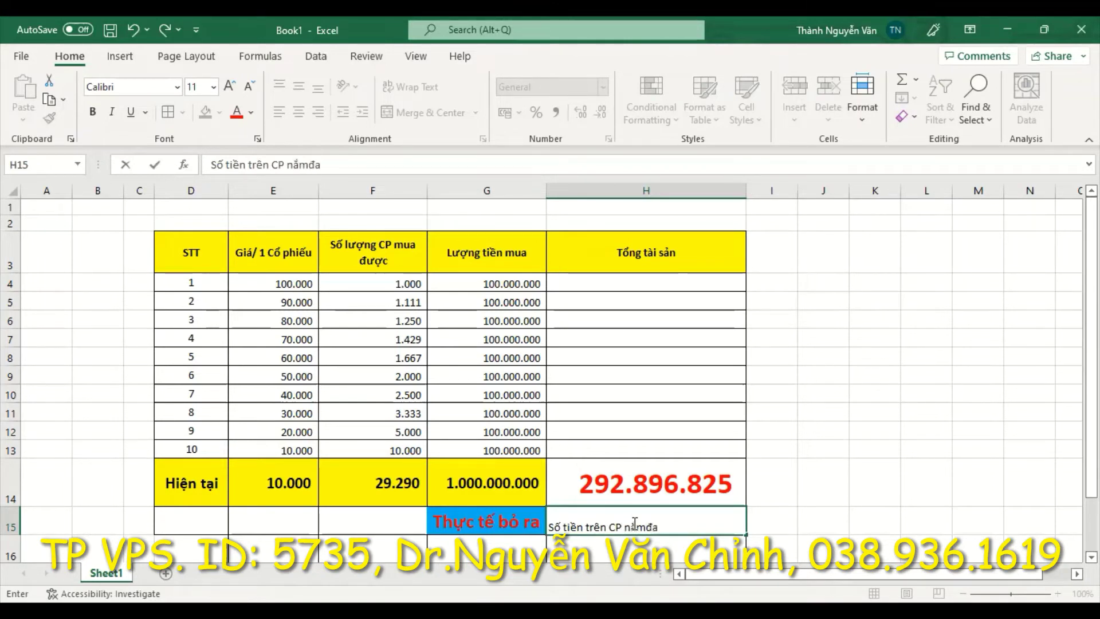
type("ắm")
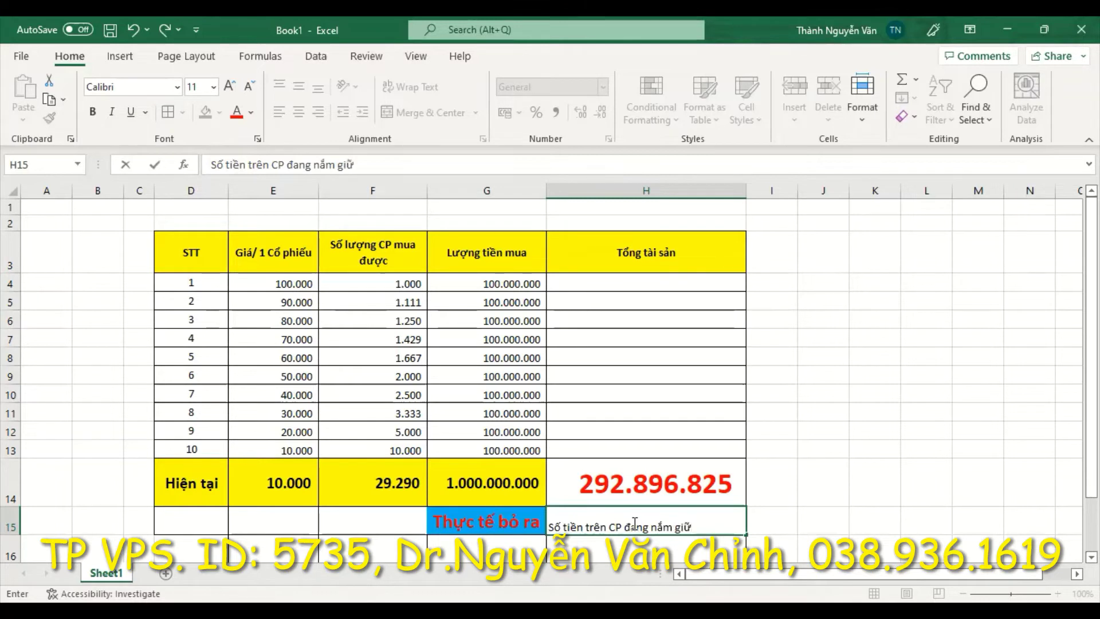
left_click(855, 482)
Step: Center the H15 label both ways, make it bold, red and larger, and fill the cell yellow
left_click(298, 113)
left_click(298, 87)
left_click(236, 113)
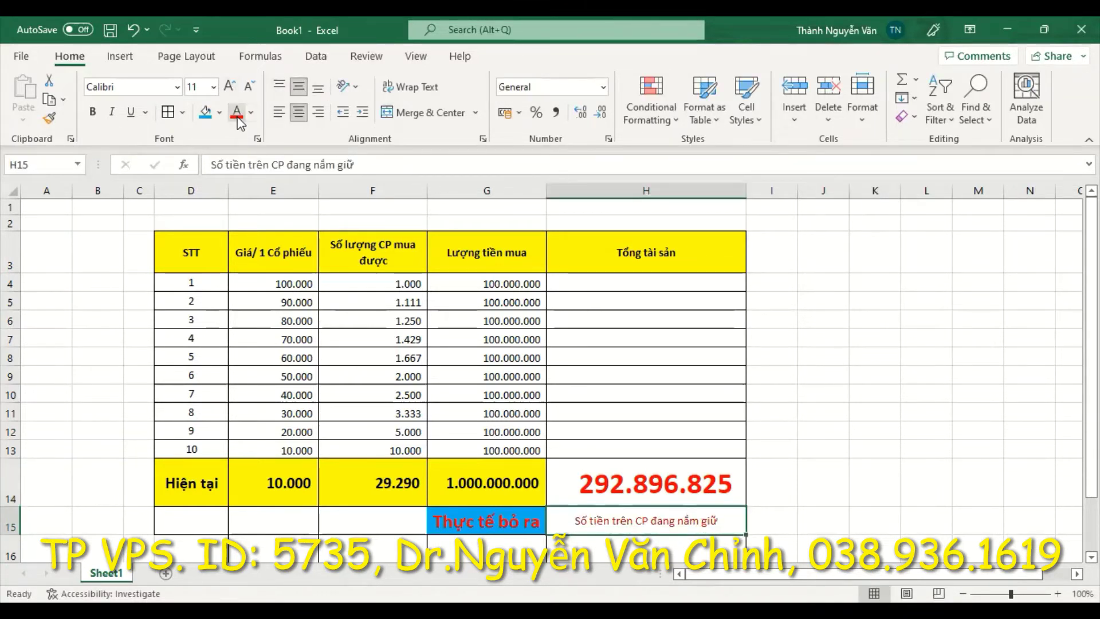
left_click(93, 114)
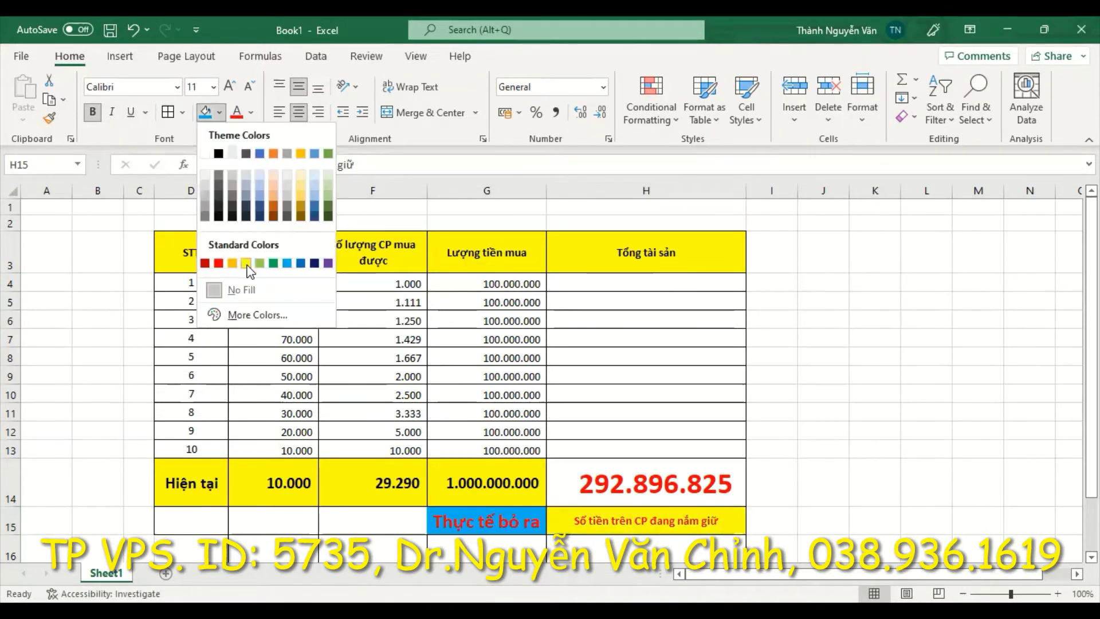
left_click(249, 257)
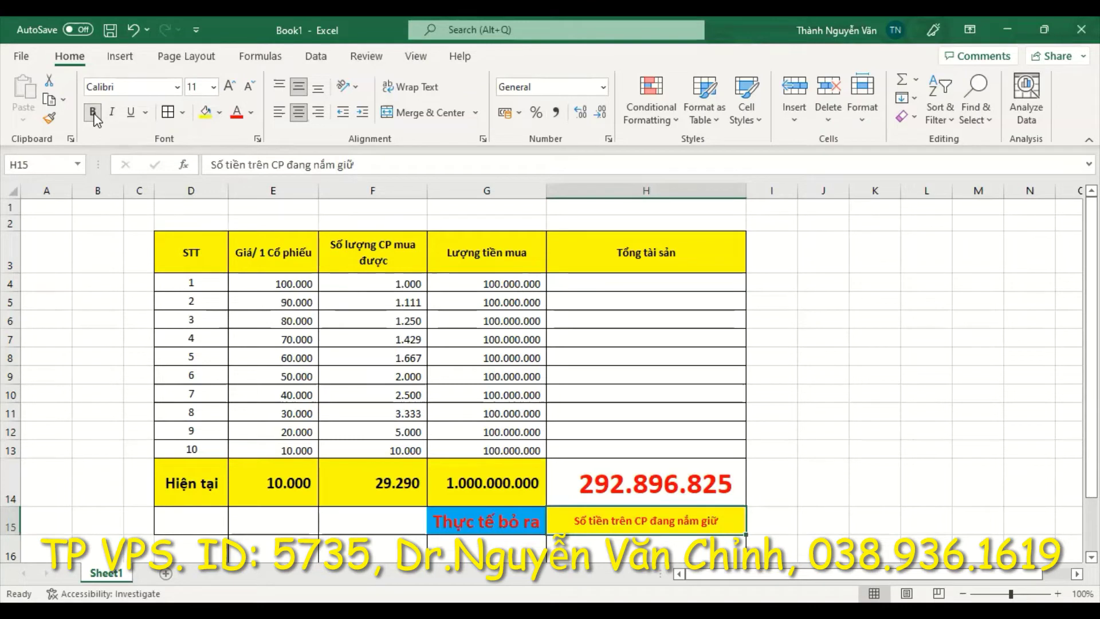
left_click(229, 86)
left_click(229, 86)
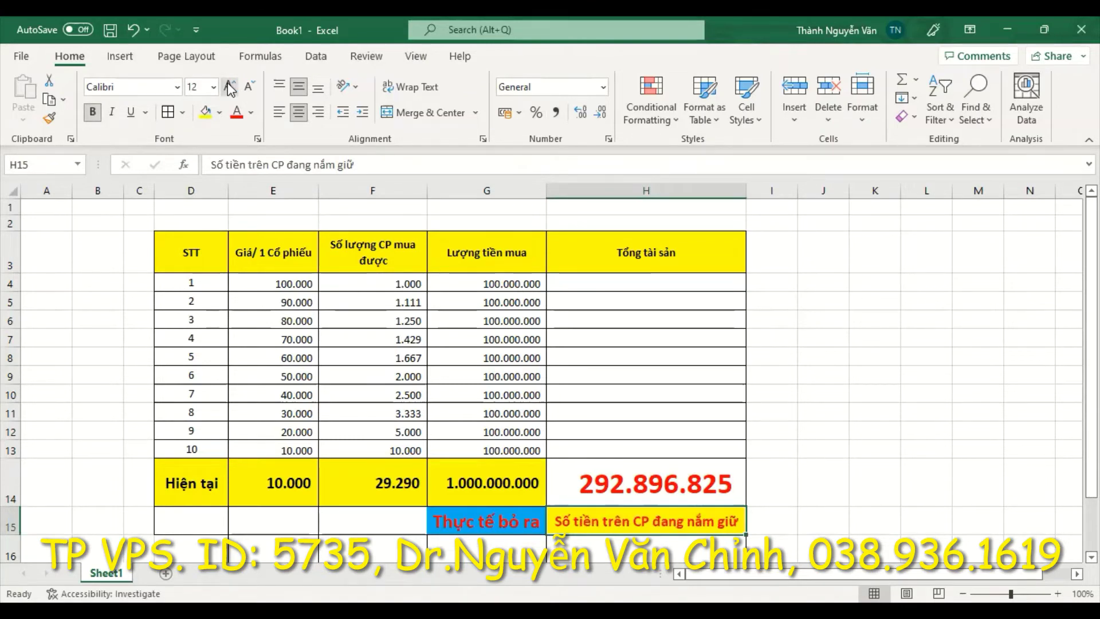
left_click(818, 356)
Step: Enter the label "Giá trị mất đi" in I13 and widen column I to somewhat more than the label's width
left_click(779, 480)
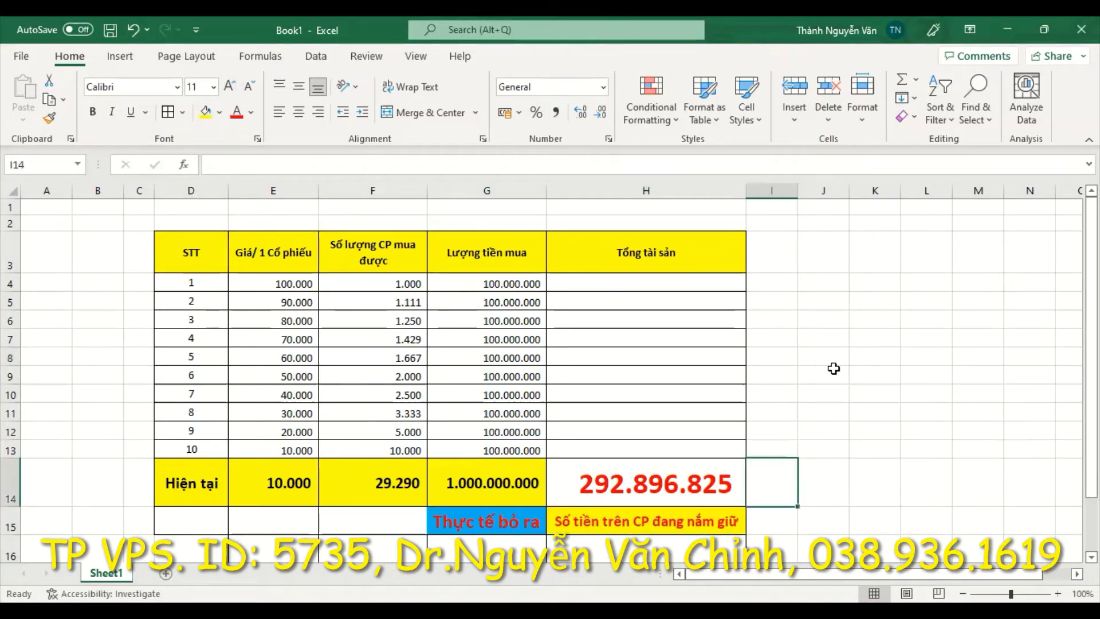
left_click_drag(802, 195, 954, 238)
left_click(839, 443)
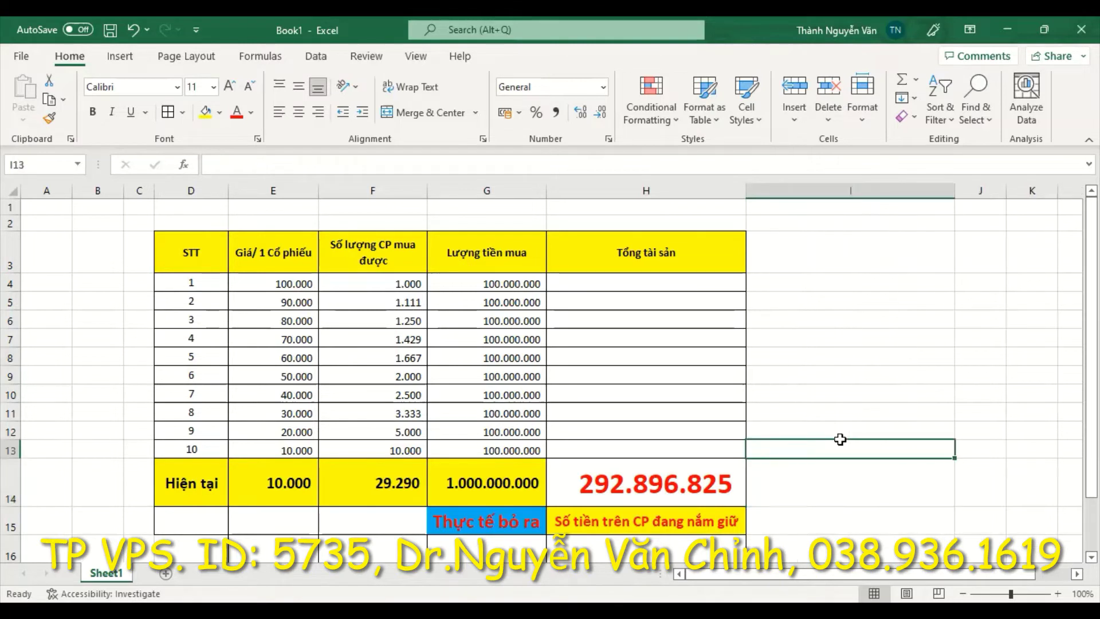
type("Gia")
type(" trị mấ")
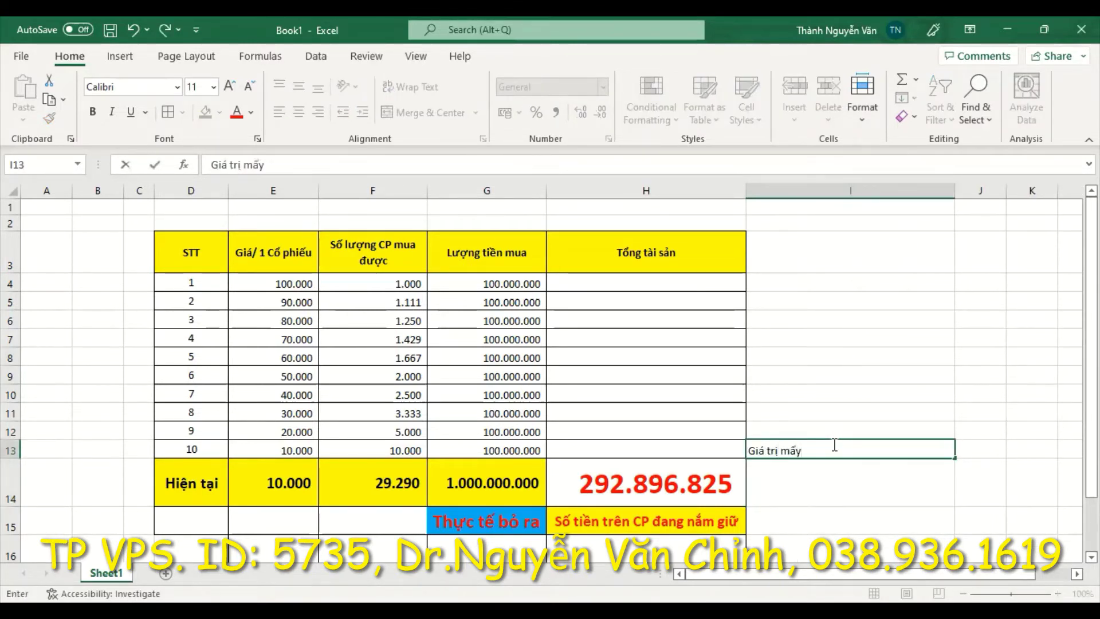
type("t đi")
left_click(832, 467)
left_click_drag(952, 188, 848, 188)
Step: Fill the cells I13:I15 with yellow
left_click_drag(805, 450, 807, 522)
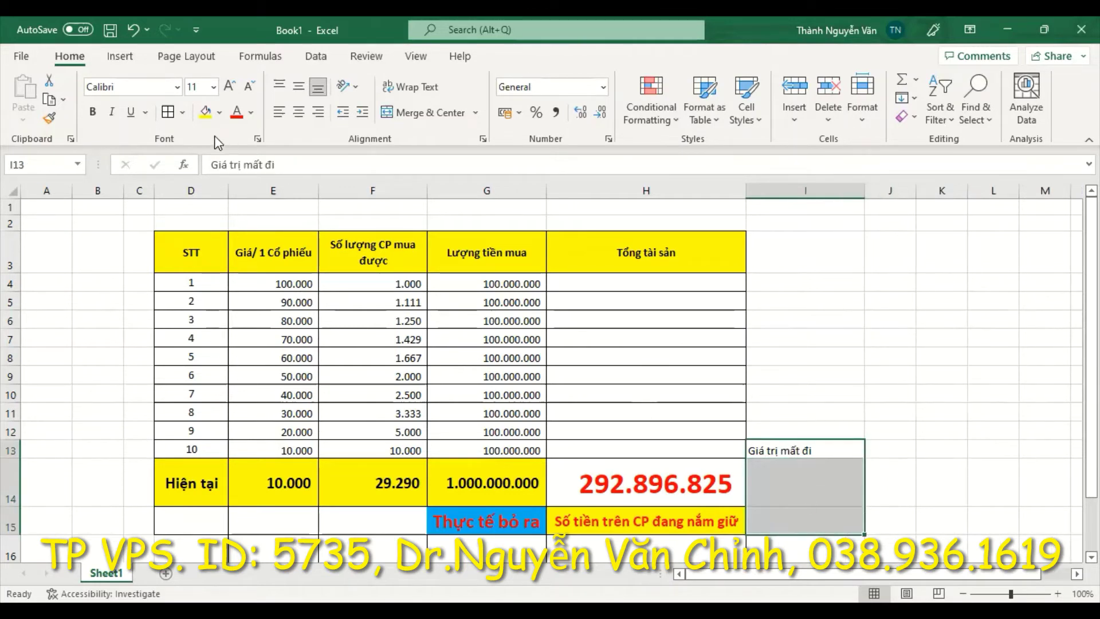
left_click(204, 112)
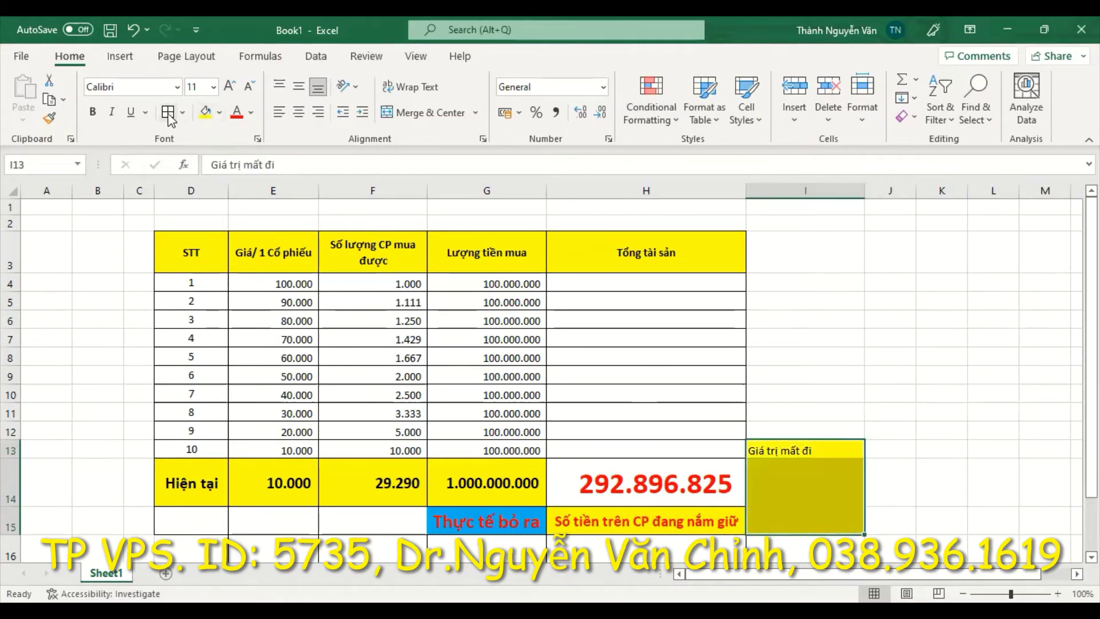
left_click(899, 470)
left_click(793, 494)
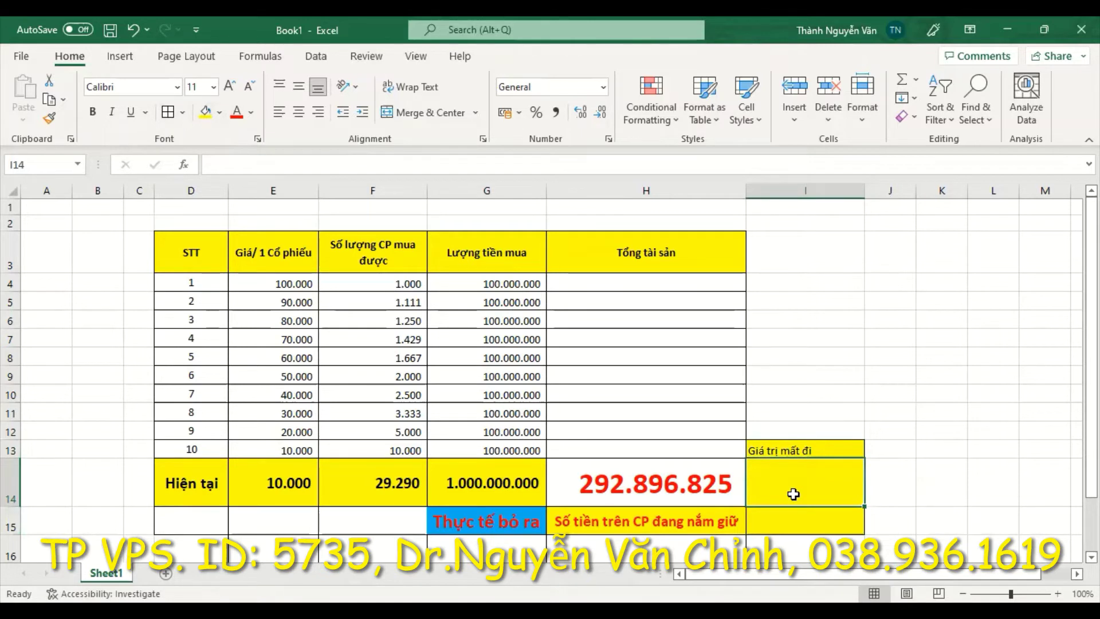
Step: Calculate the remaining value as a percentage of the money invested in I14 with the formula =(H14/G14)*100
type("=")
left_click(668, 493)
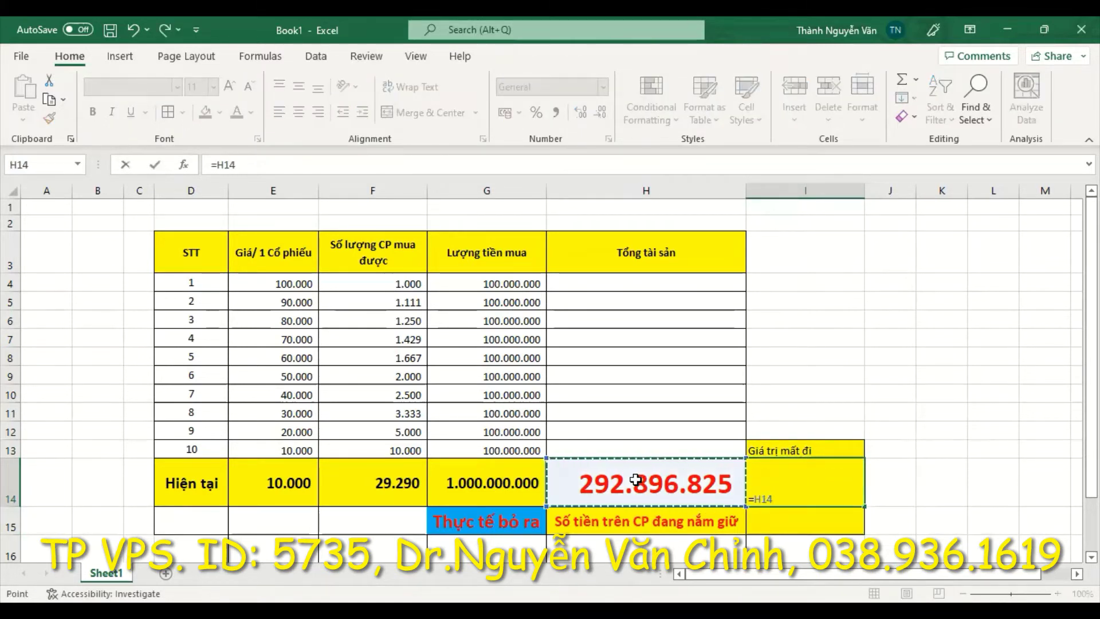
left_click(754, 499)
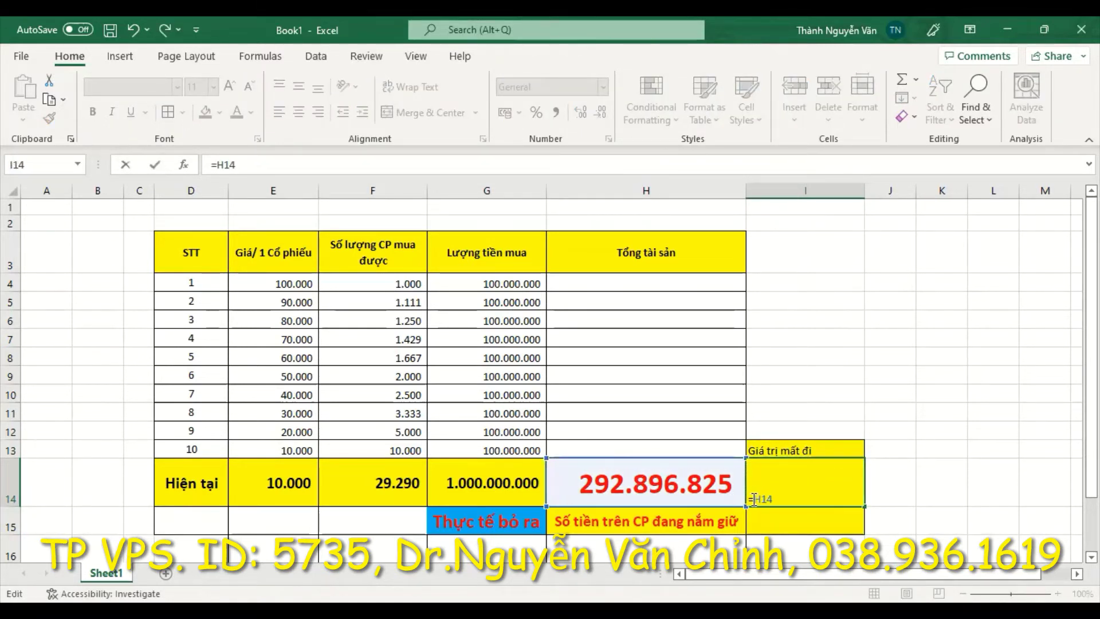
type("(H14")
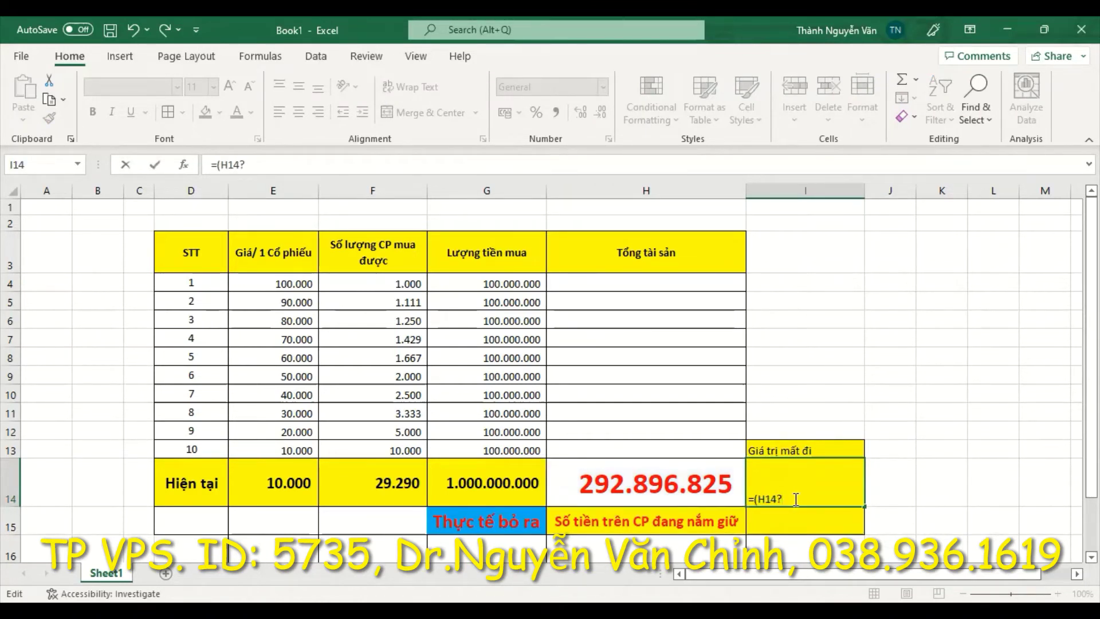
type("/")
left_click(487, 483)
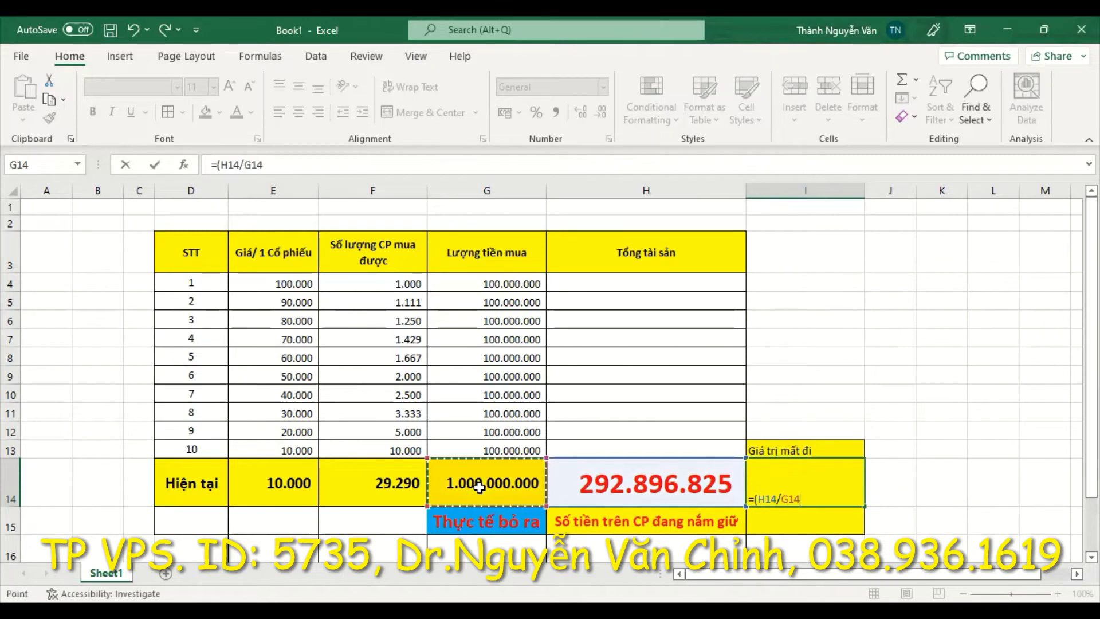
type(")*100%")
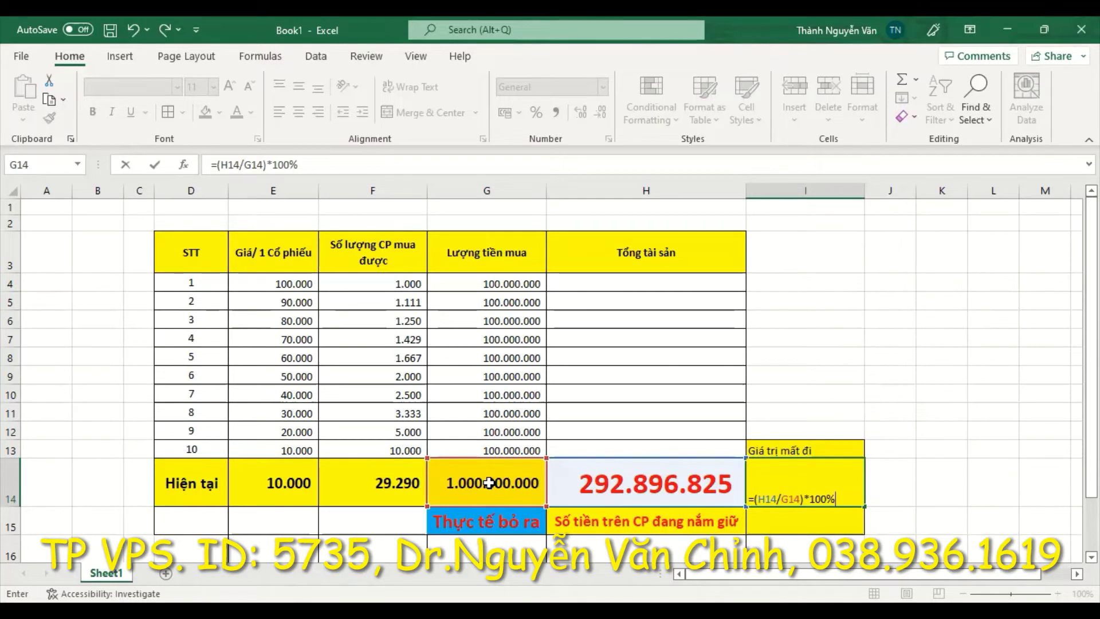
key("Return")
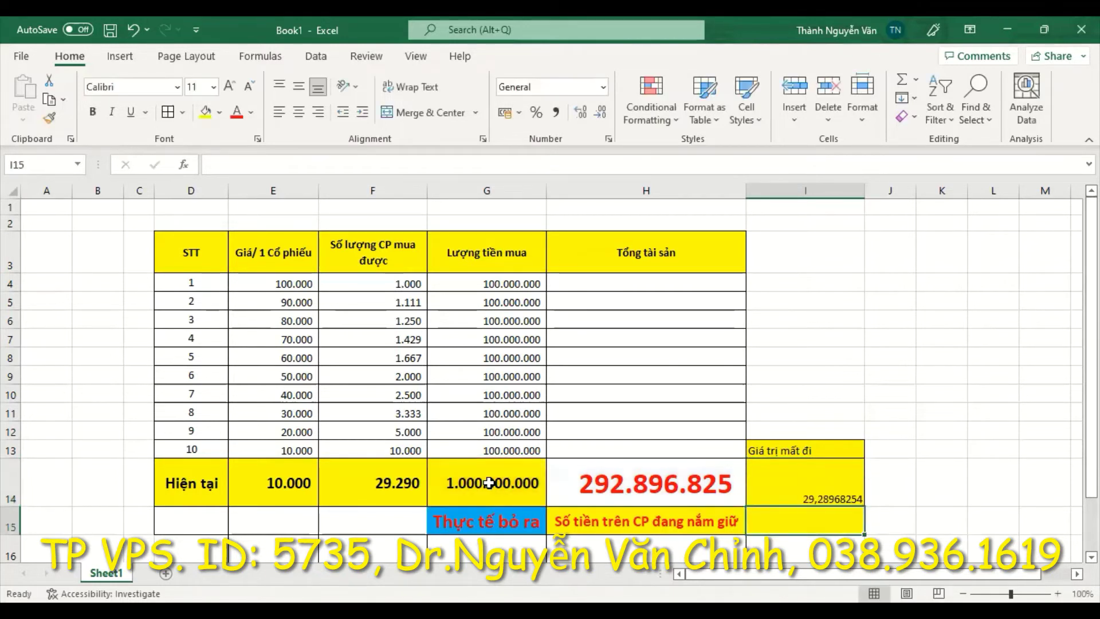
left_click(812, 494)
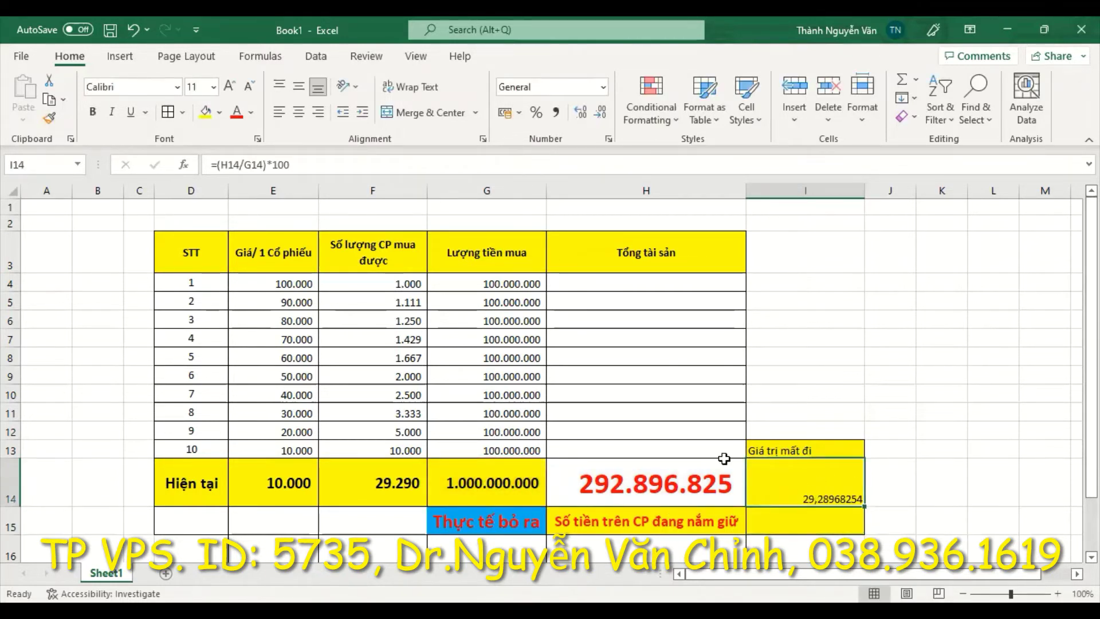
left_click(308, 165)
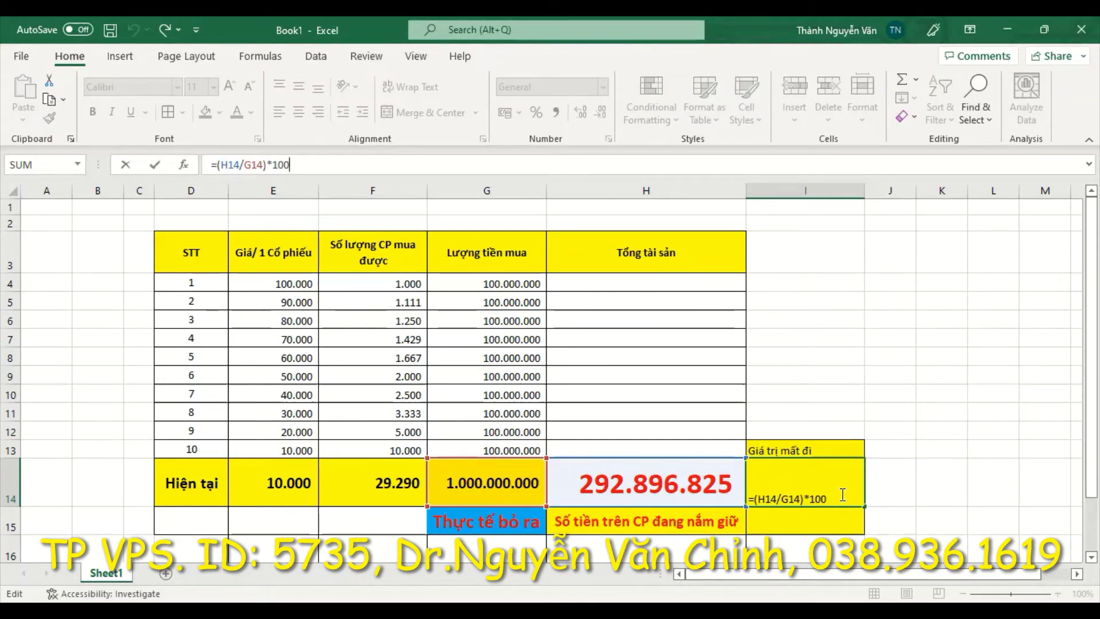
key("Return")
Step: Reduce the percentage in I14 to a whole number without decimal places
left_click(924, 476)
left_click(861, 476)
left_click(599, 114)
left_click(600, 115)
left_click(600, 114)
left_click(600, 115)
left_click(600, 114)
left_click(600, 114)
left_click(600, 115)
left_click(600, 114)
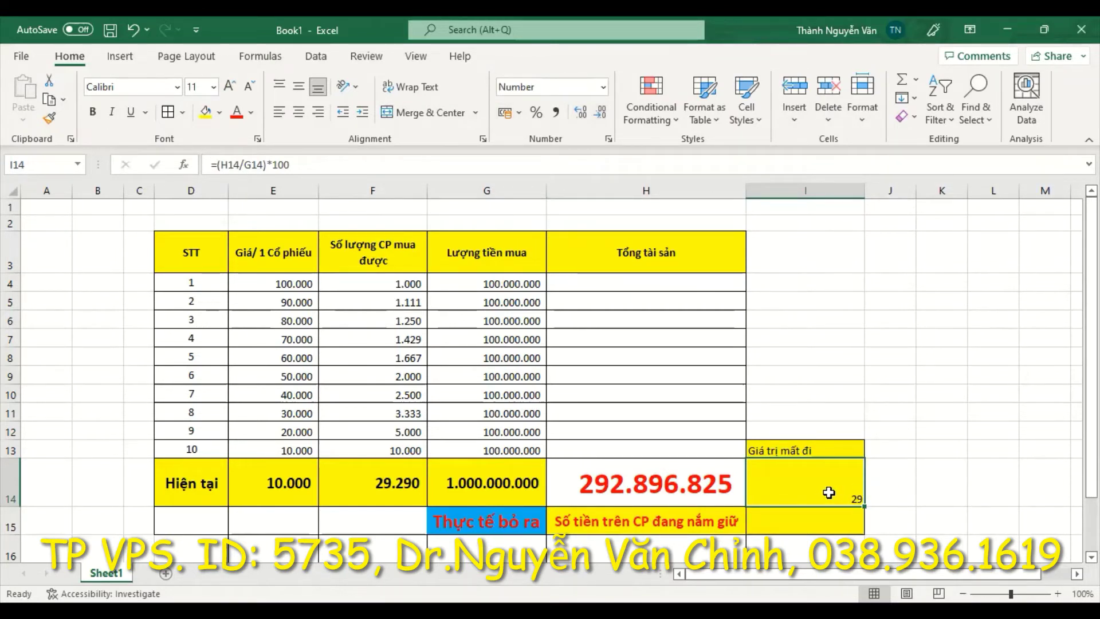
Step: Change the label in I13 to "Giá trị còn lại (%)"
left_click(815, 451)
type("Giá tr")
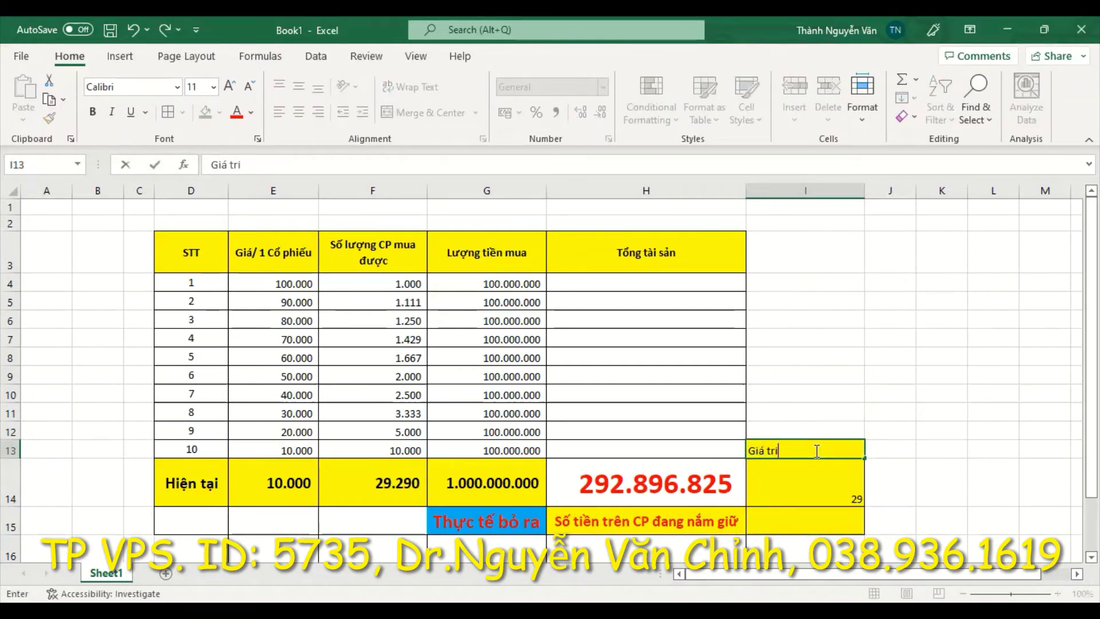
type("ị cong")
type("lại")
left_click(983, 454)
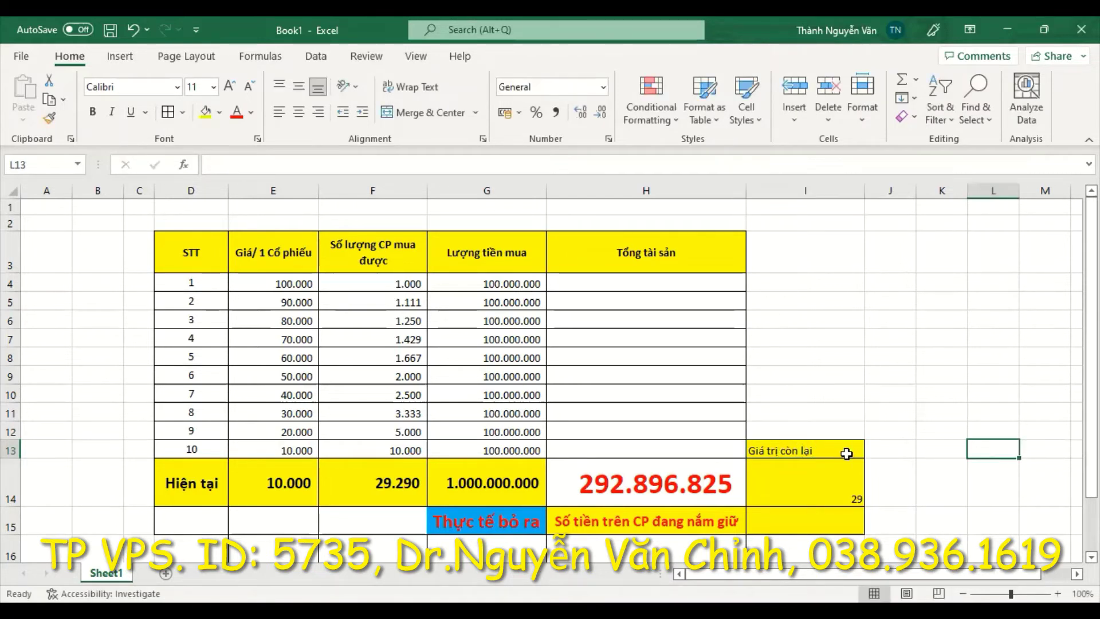
double_click(823, 450)
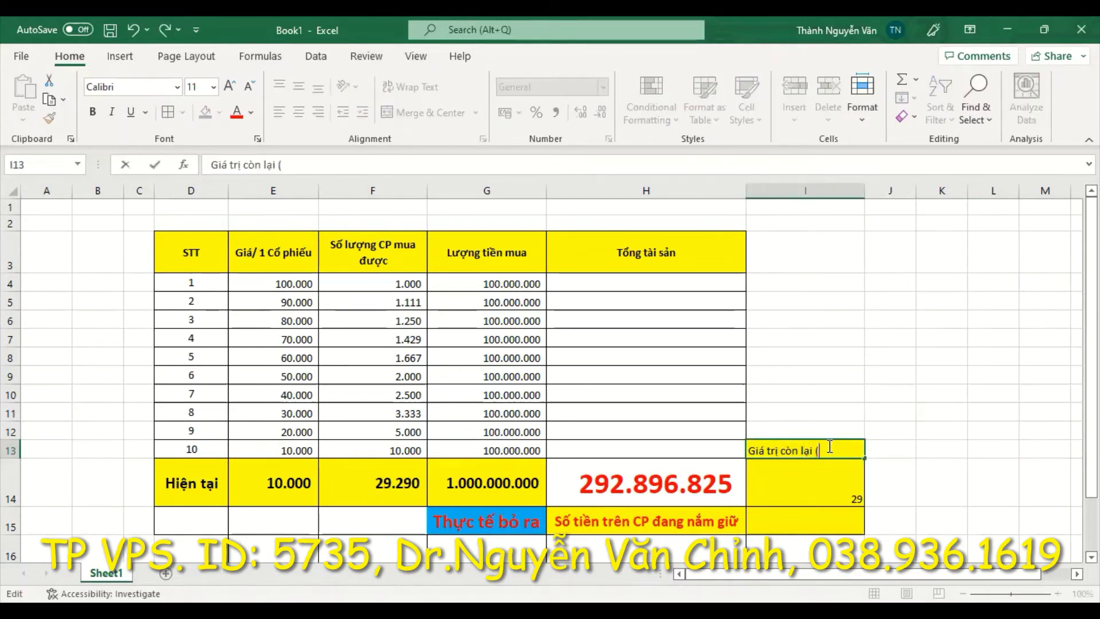
type("(%)")
left_click(933, 466)
Step: Center the contents of I13:I14 horizontally and make them bold, red and two font sizes larger
left_click_drag(828, 444, 832, 491)
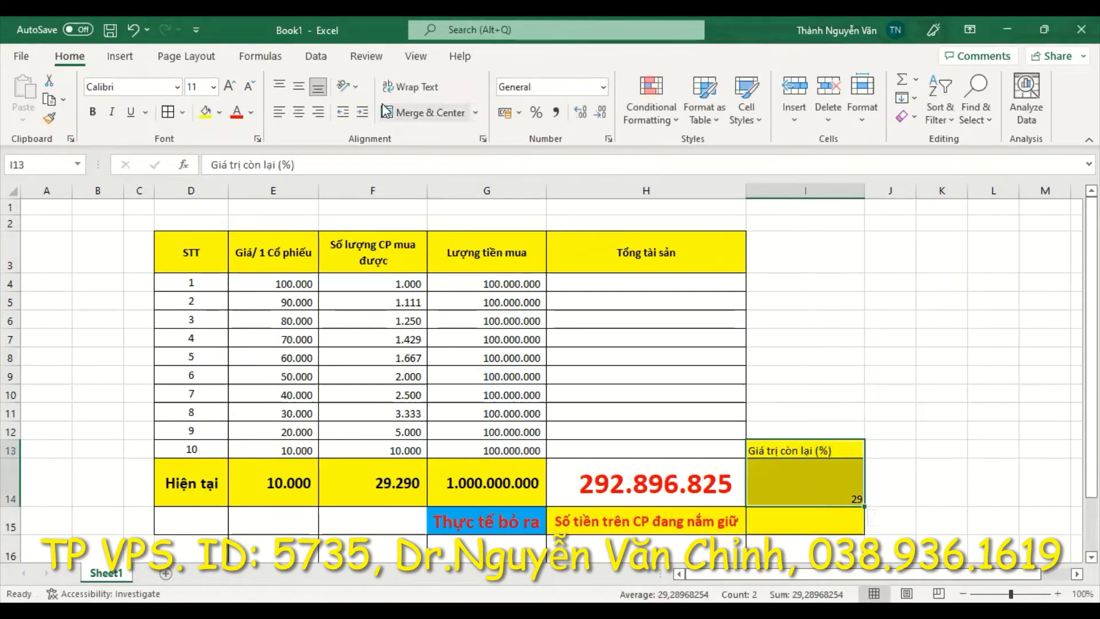
left_click(298, 112)
left_click(92, 112)
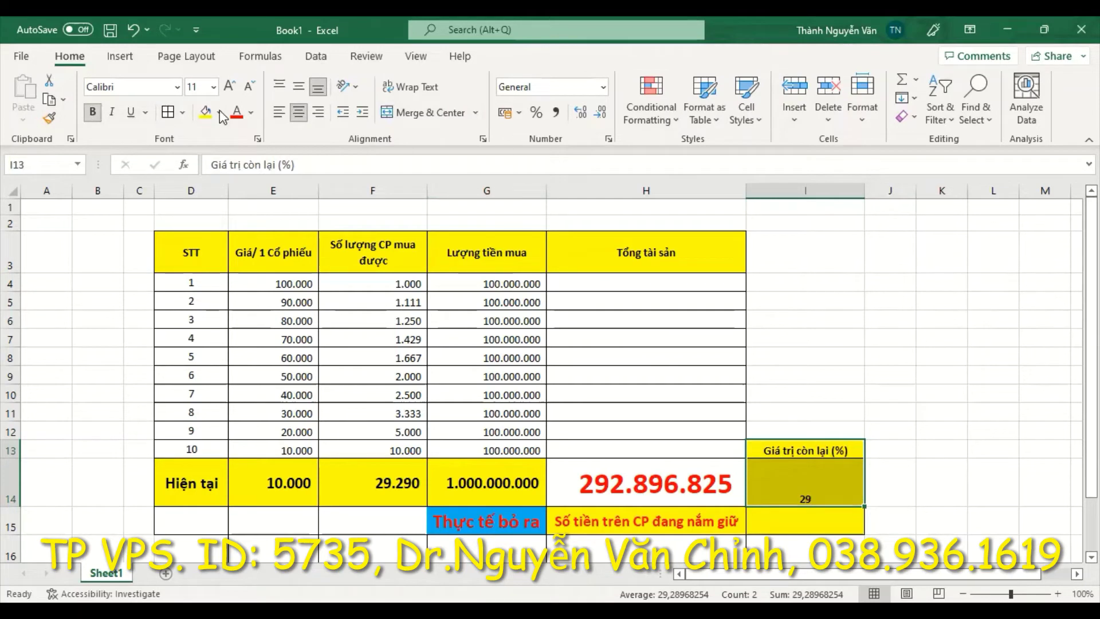
left_click(236, 112)
left_click(225, 86)
left_click(225, 86)
left_click(772, 314)
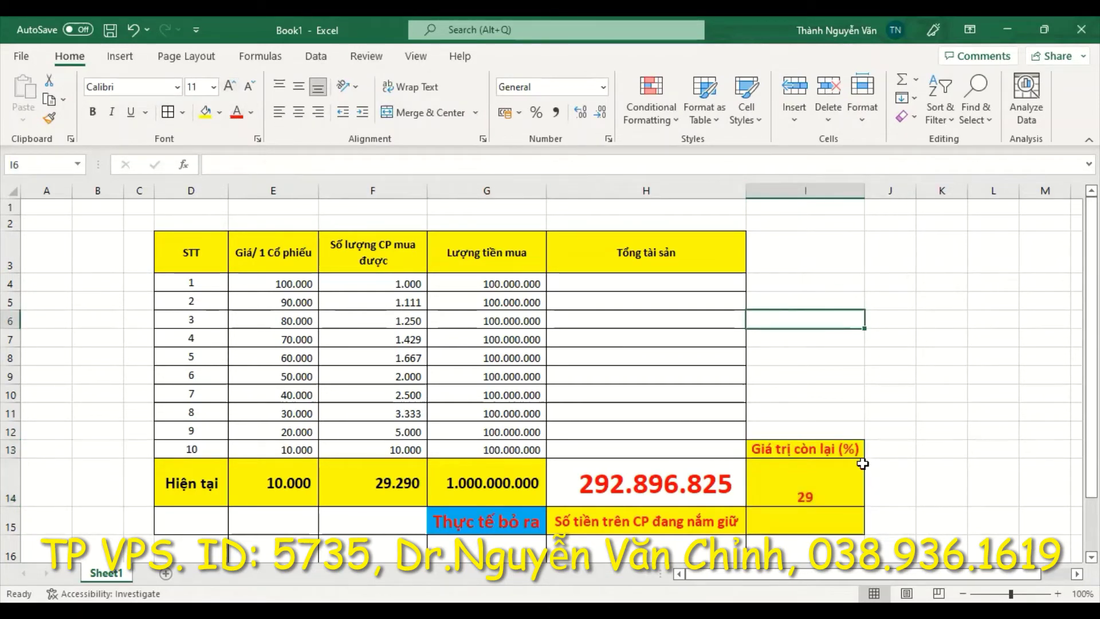
Step: Widen column J to nearly three times its width and enter the label "Giá trị mất đi" in J13
left_click(898, 447)
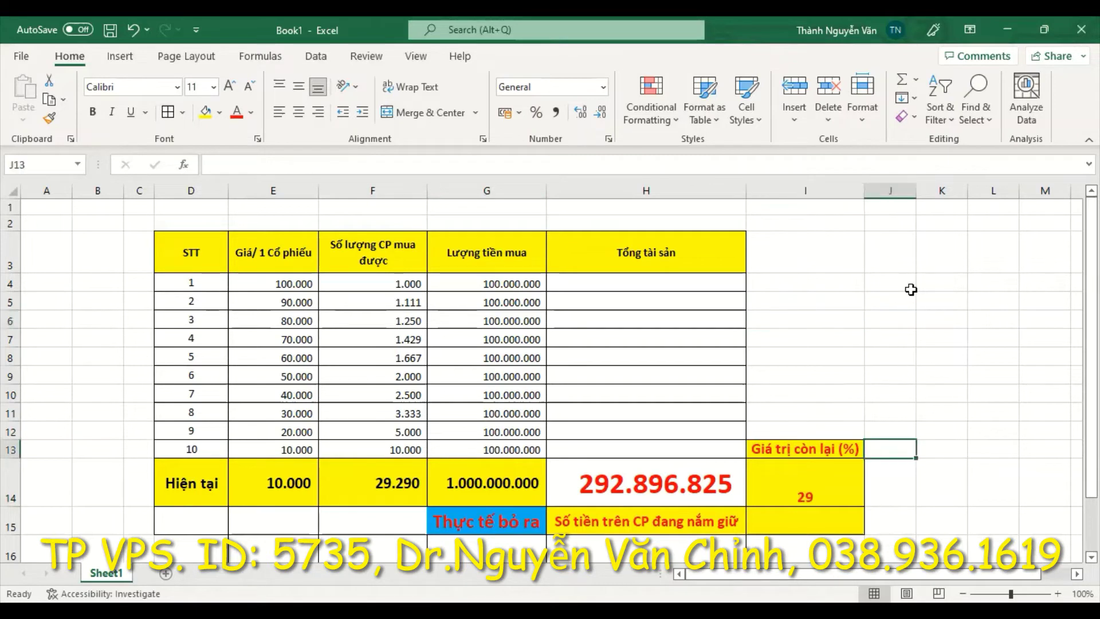
left_click_drag(914, 189, 1012, 190)
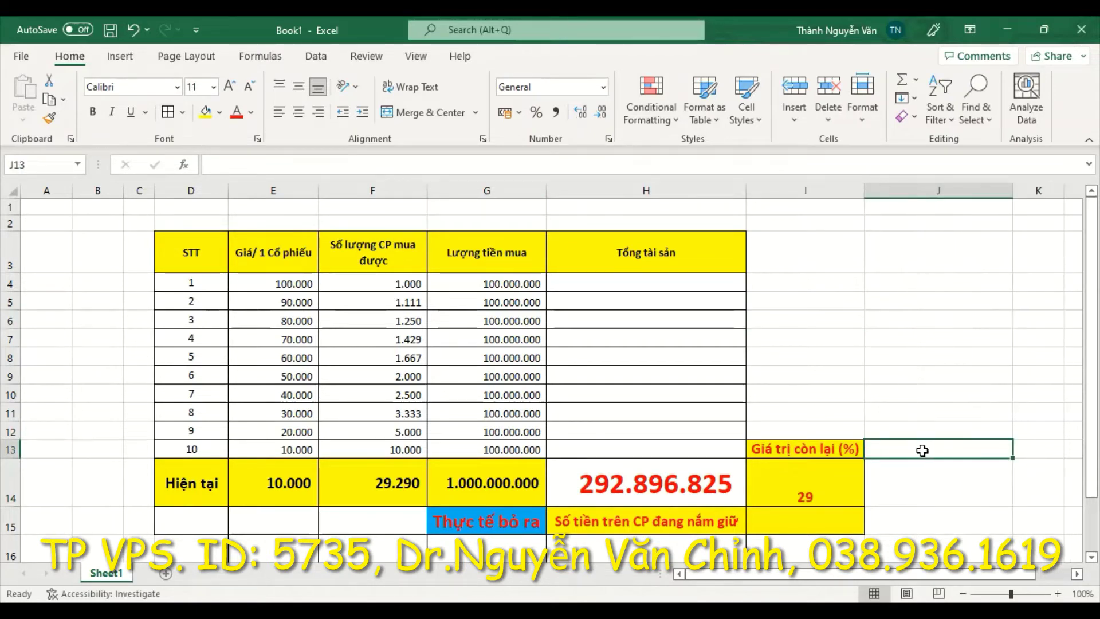
type("Giá trị mâts đi")
left_click(904, 484)
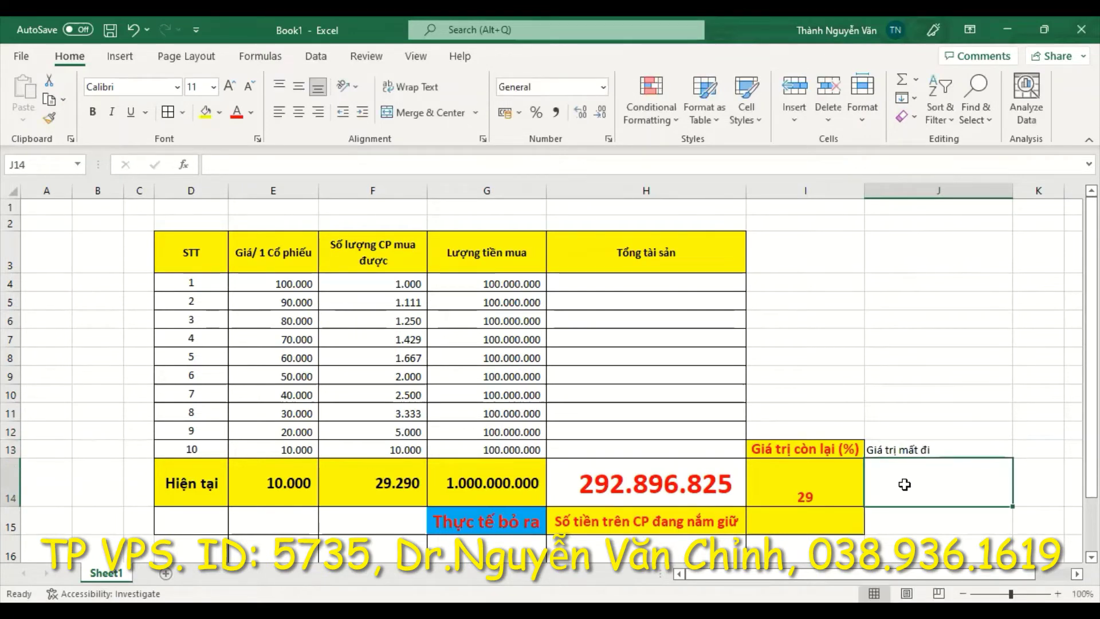
Step: Write the lost-value calculation "=29-100 = - 71%" in J14
type("=100")
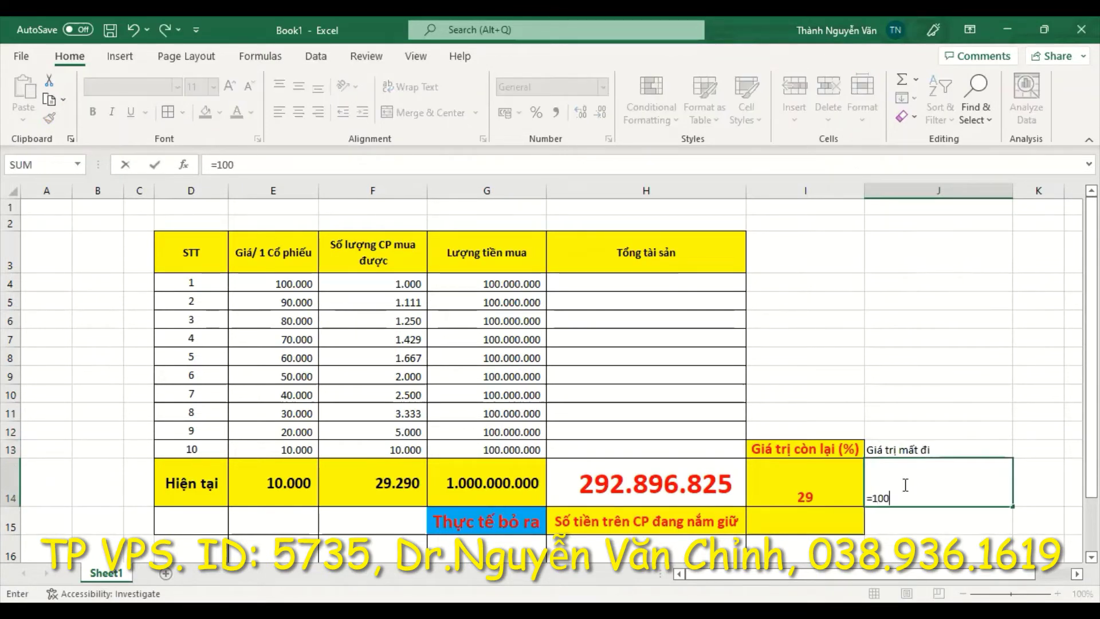
type("-29")
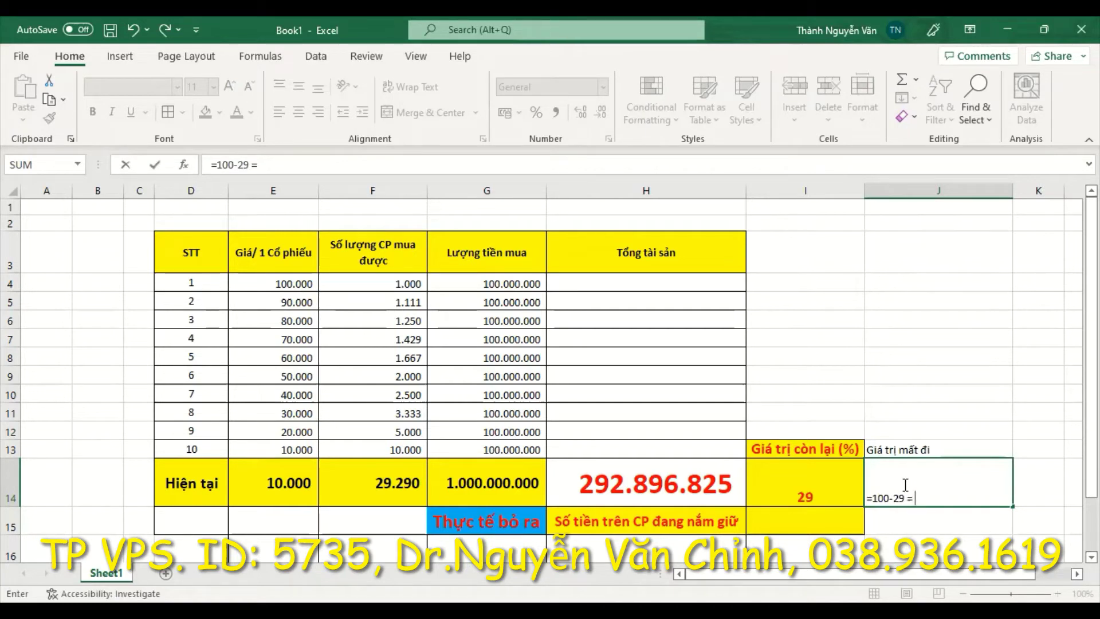
type(" = 71%")
left_click_drag(954, 499, 876, 504)
type("2")
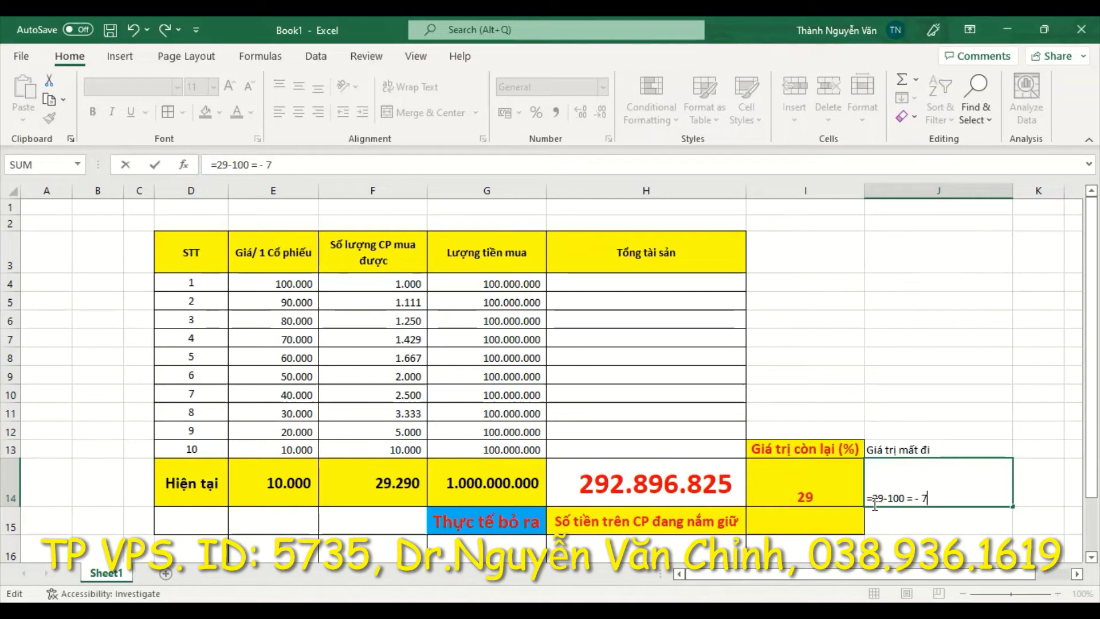
type("71%")
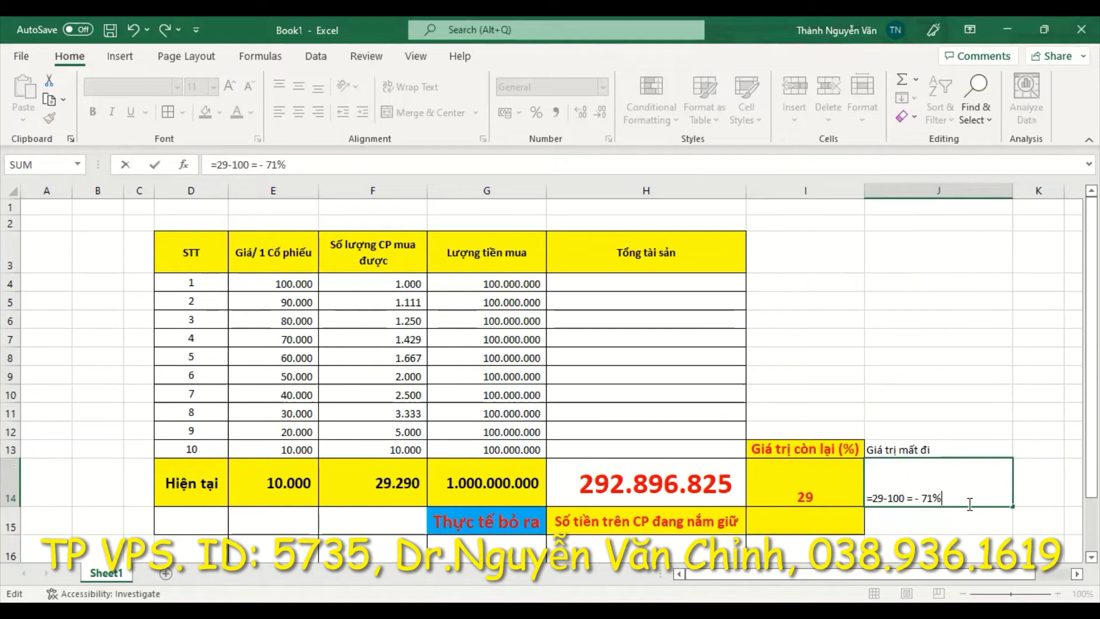
Step: Add percent signs to 29 and 100 in the J14 calculation and space out the minus sign between them
left_click(892, 497)
type("%")
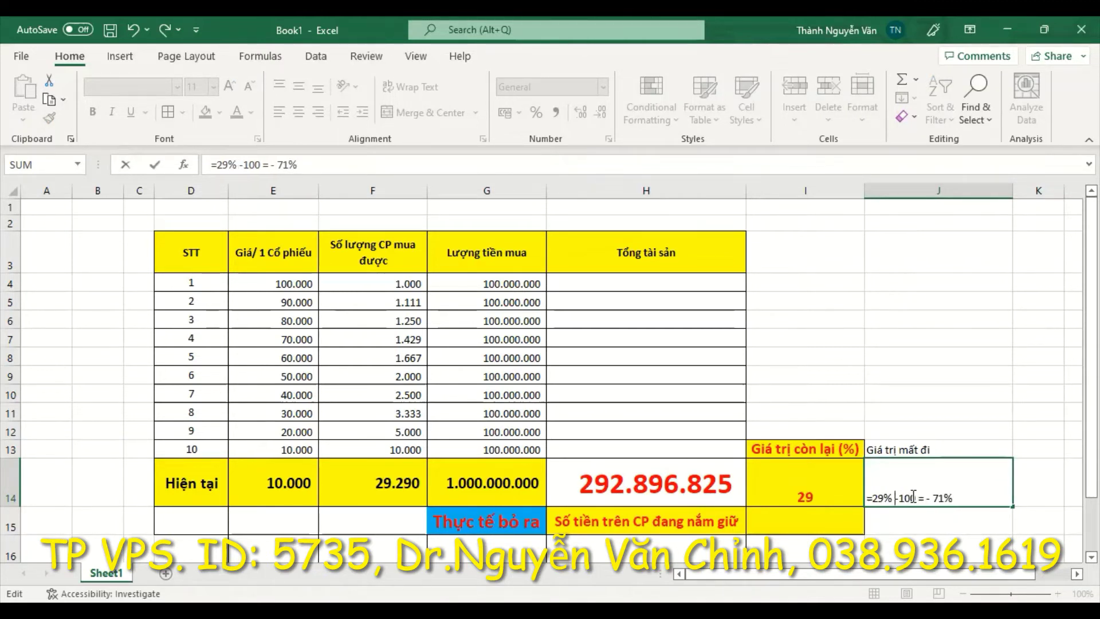
left_click(917, 497)
type("%")
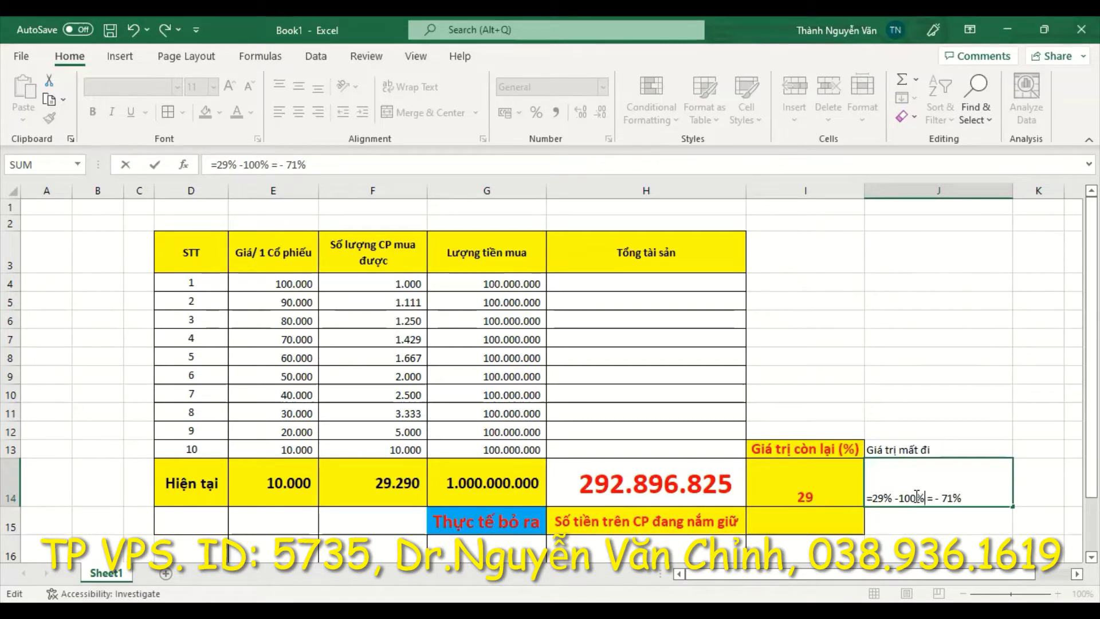
left_click(900, 498)
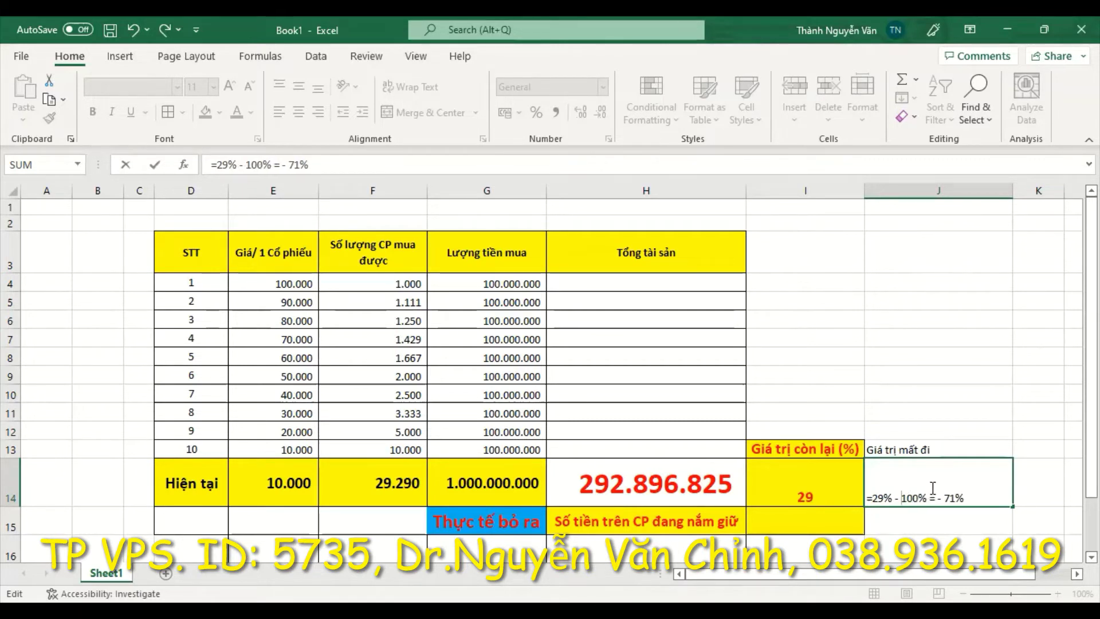
Step: Remove the result and the leading equals sign from J14, storing it as the text "29% - 100% ="
left_click_drag(939, 499, 974, 498)
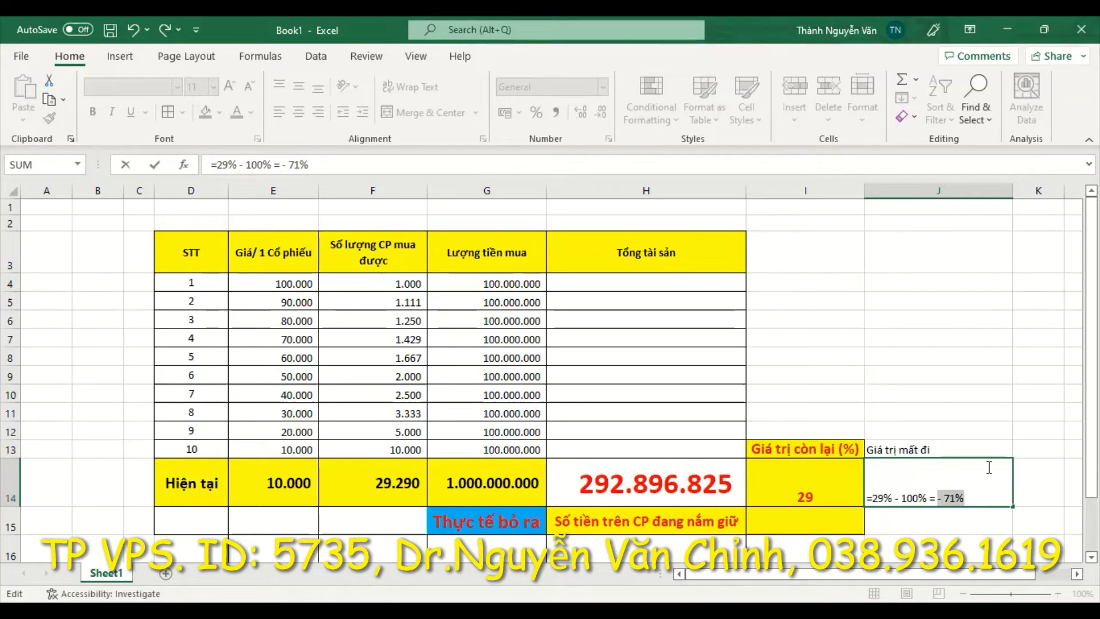
left_click(1000, 395)
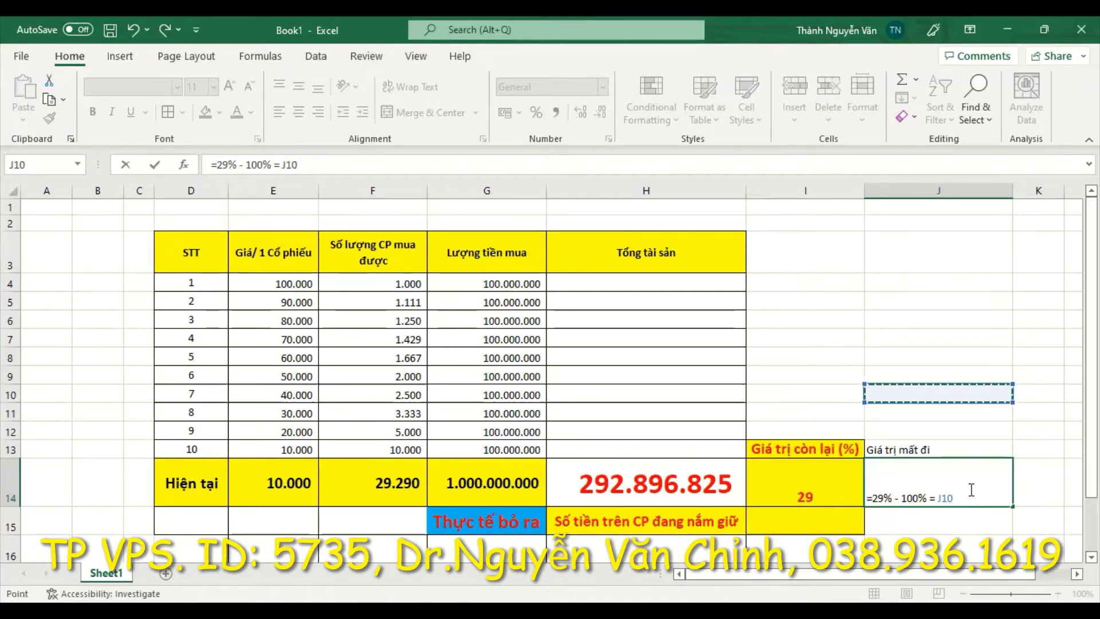
key("BackSpace")
key("BackSpace")
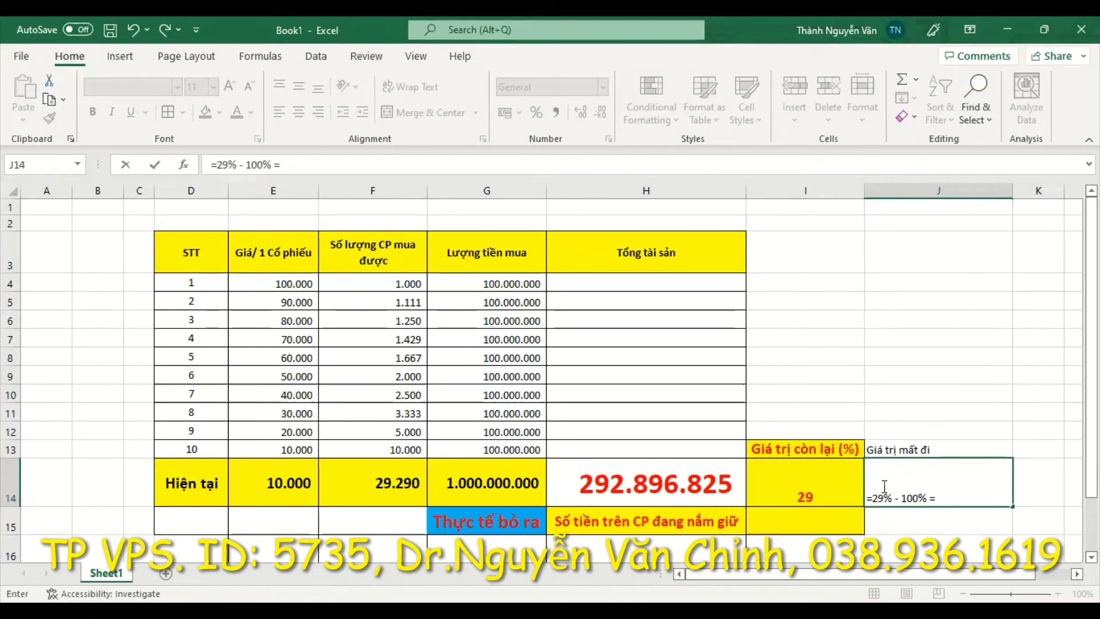
key("BackSpace")
left_click(961, 529)
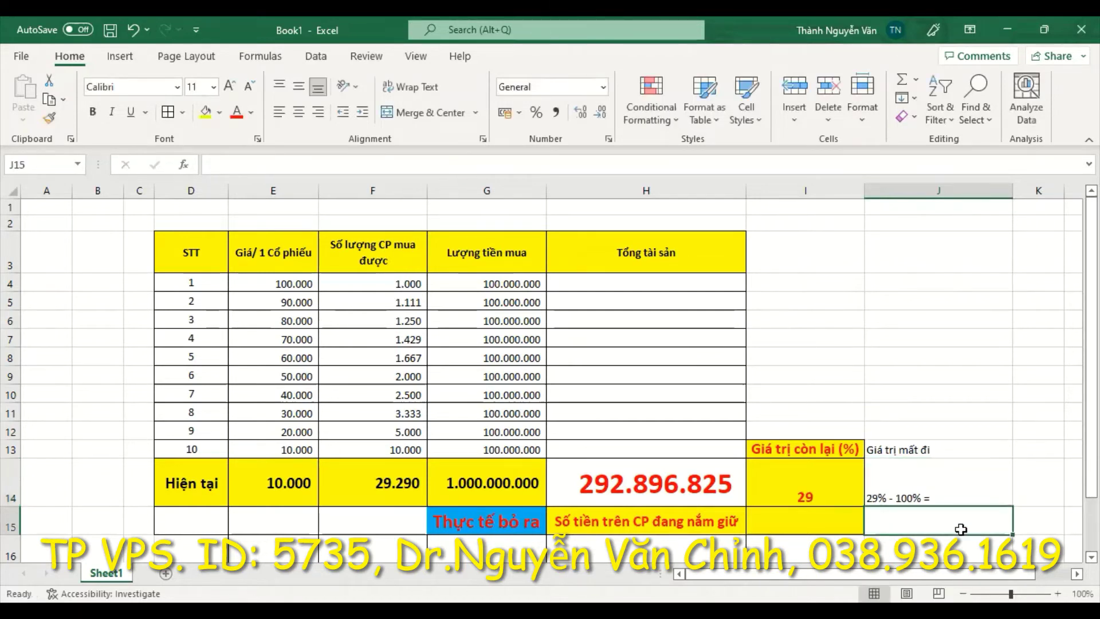
Step: Complete the text in J14 to read "29% - 100% = 71%"
left_click(931, 496)
double_click(940, 495)
type("71")
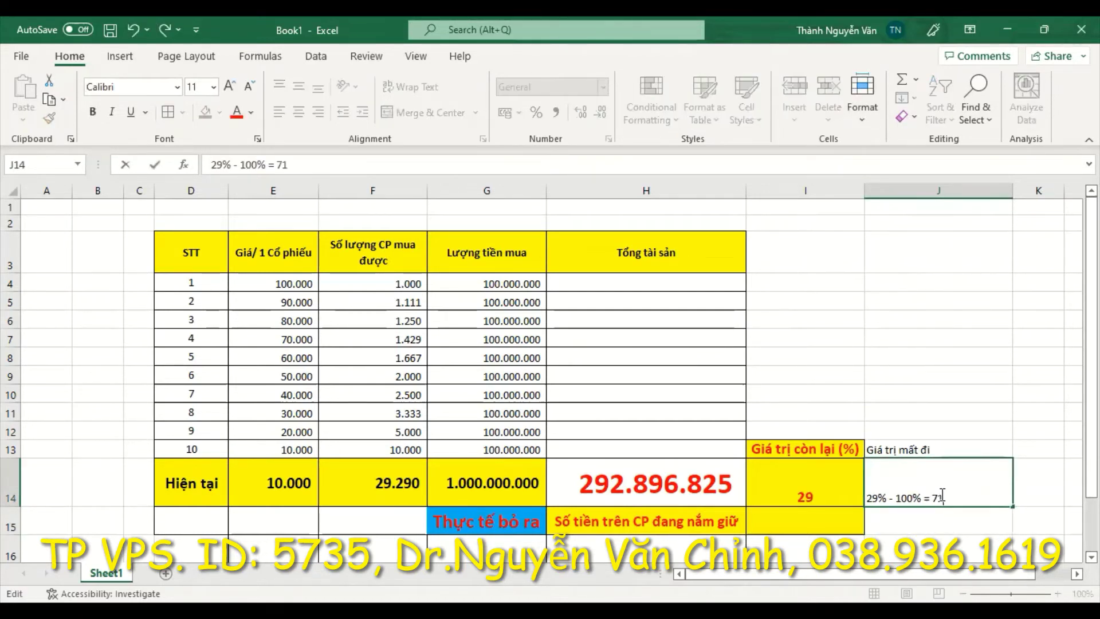
type("%")
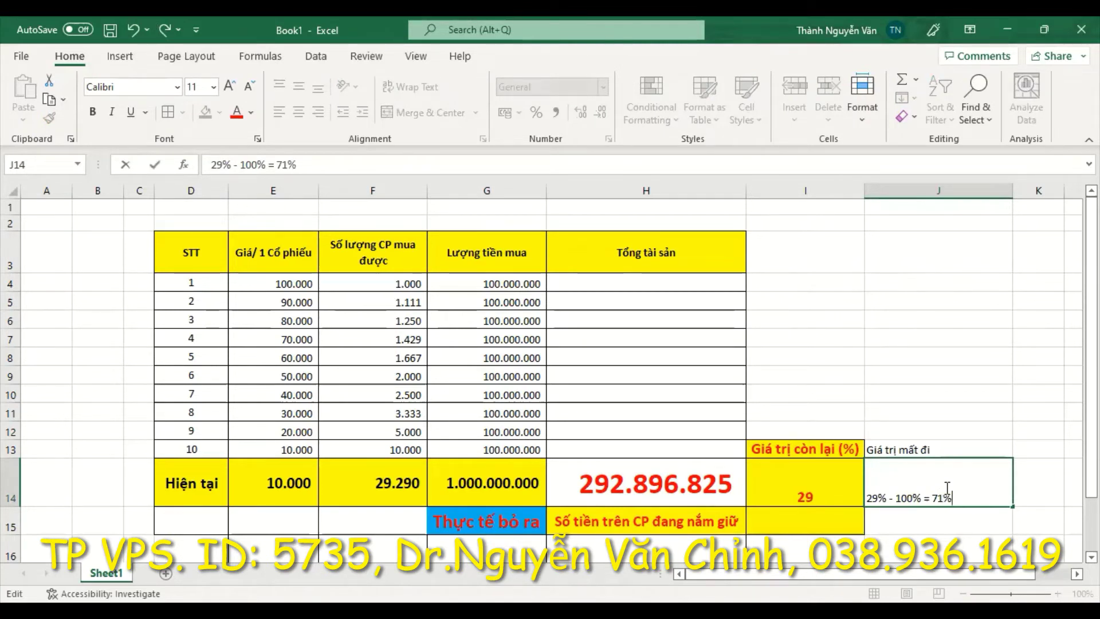
key("ctrl+Return")
Step: Format the text in J13:J14 as red and bold, centred both horizontally and vertically
left_click_drag(945, 441, 927, 492)
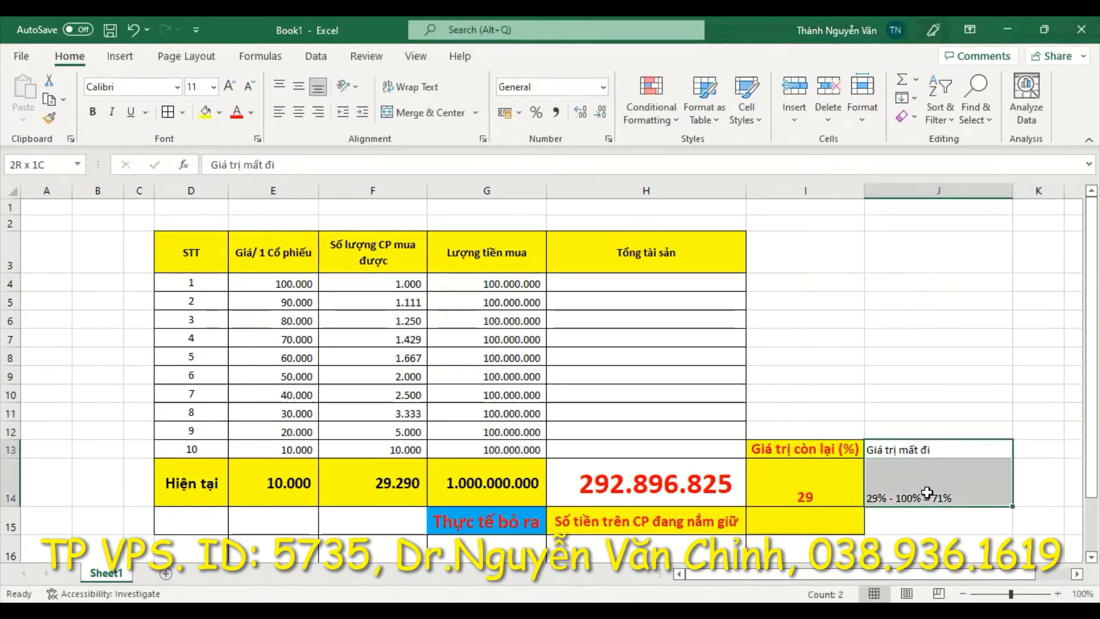
left_click(236, 110)
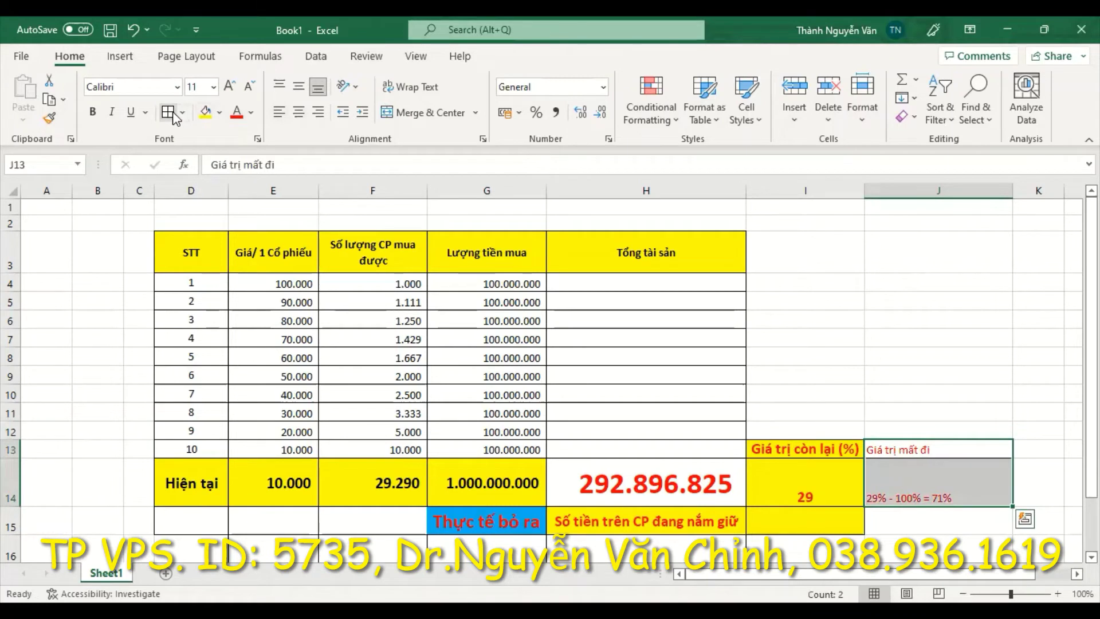
left_click(92, 112)
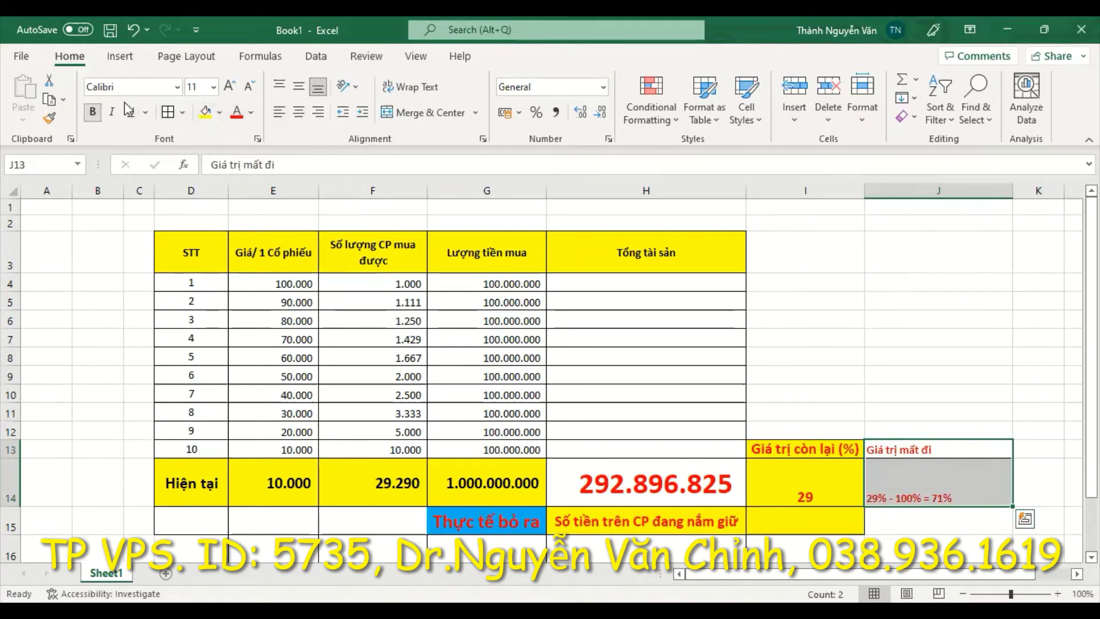
left_click(300, 113)
left_click(298, 88)
left_click(956, 391)
Step: Fill J13:J14 with the standard orange colour and enlarge their text
left_click_drag(962, 439, 956, 484)
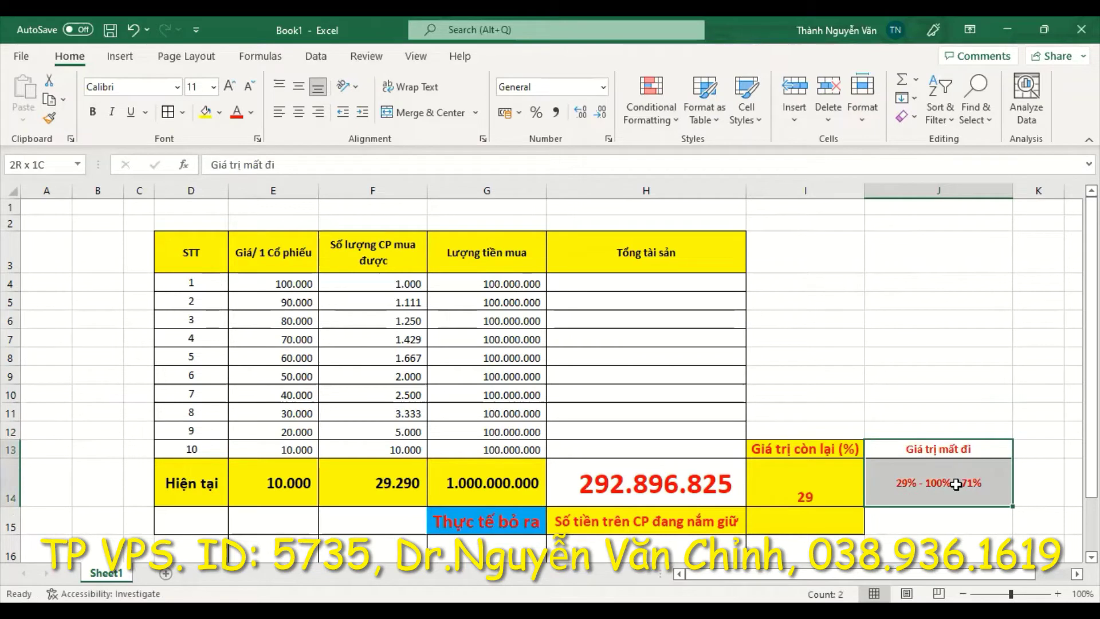
left_click(221, 113)
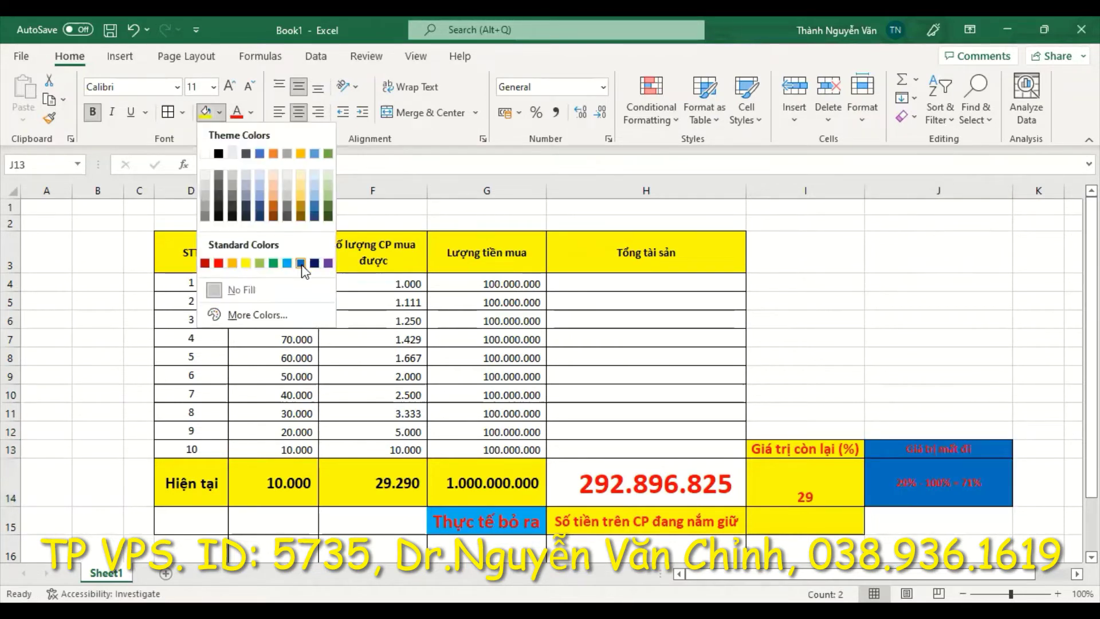
left_click(232, 263)
left_click(229, 87)
left_click_drag(928, 355, 929, 375)
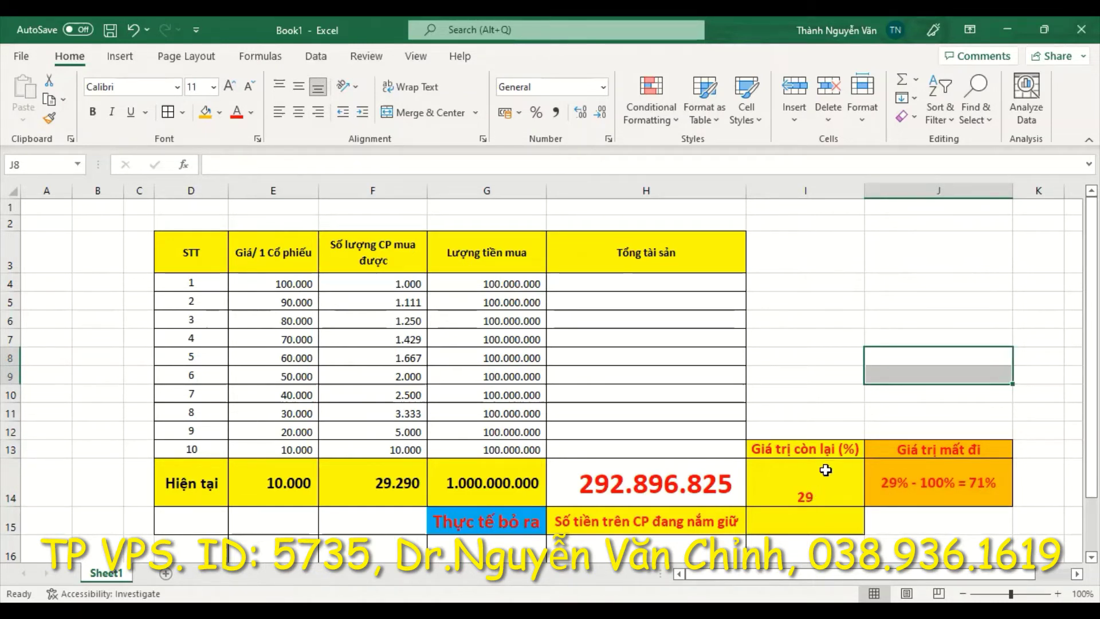
Step: Merge and center cells I3:J3 beside the table's header row
left_click(845, 279)
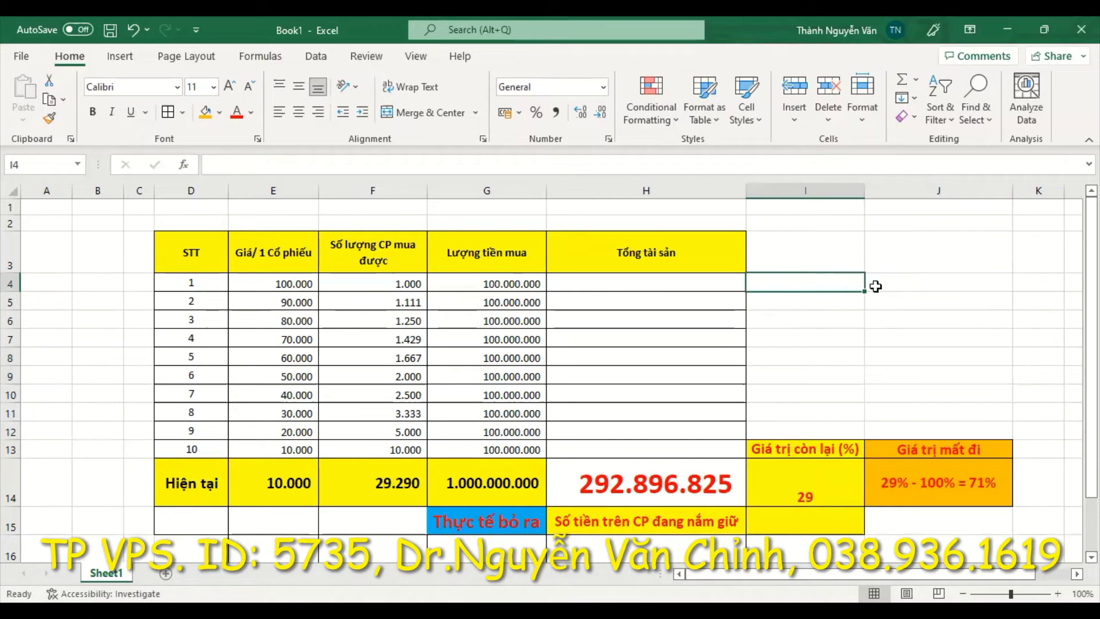
left_click(276, 487)
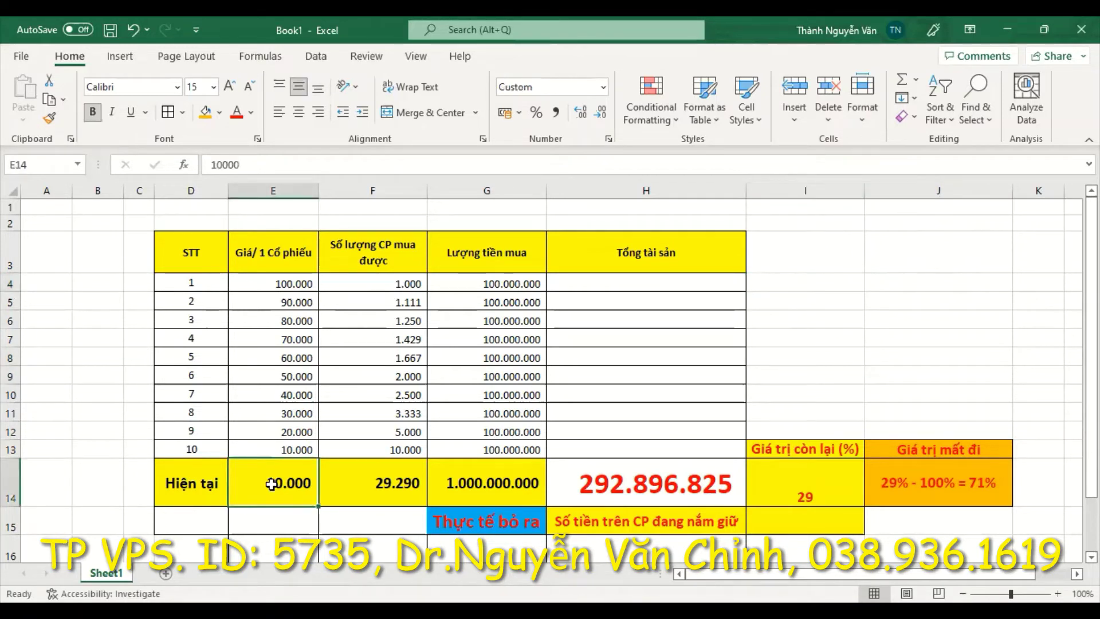
left_click_drag(833, 252, 940, 250)
left_click(417, 112)
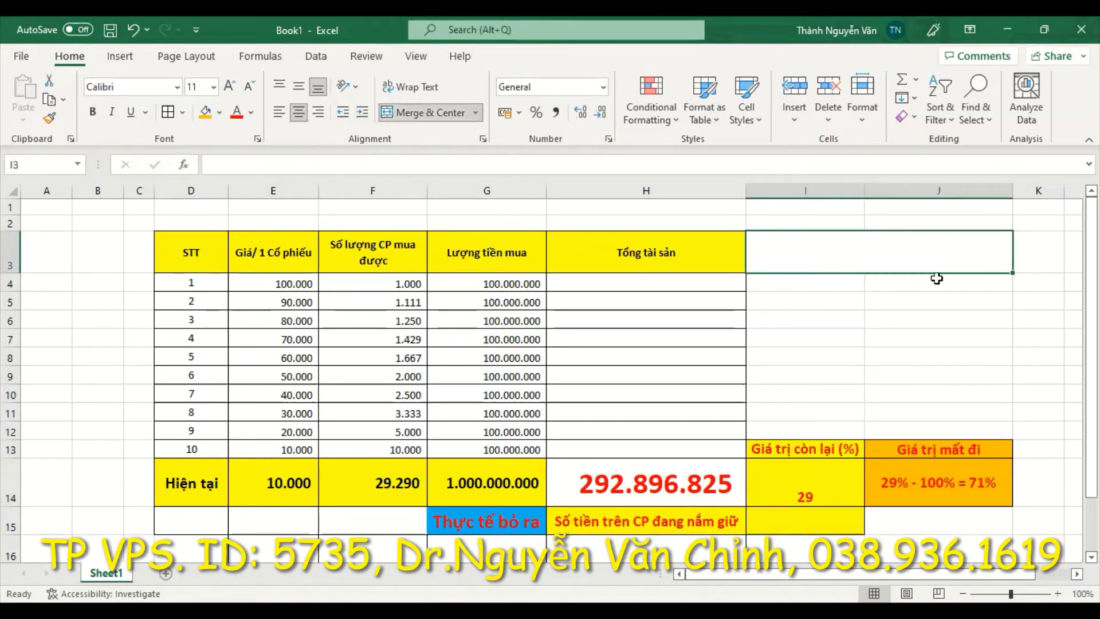
Step: Begin a note in the merged I3 cell with "Nếu không mua trung bình giá xuống theo thời gian"
double_click(880, 247)
type("Nếu khômg")
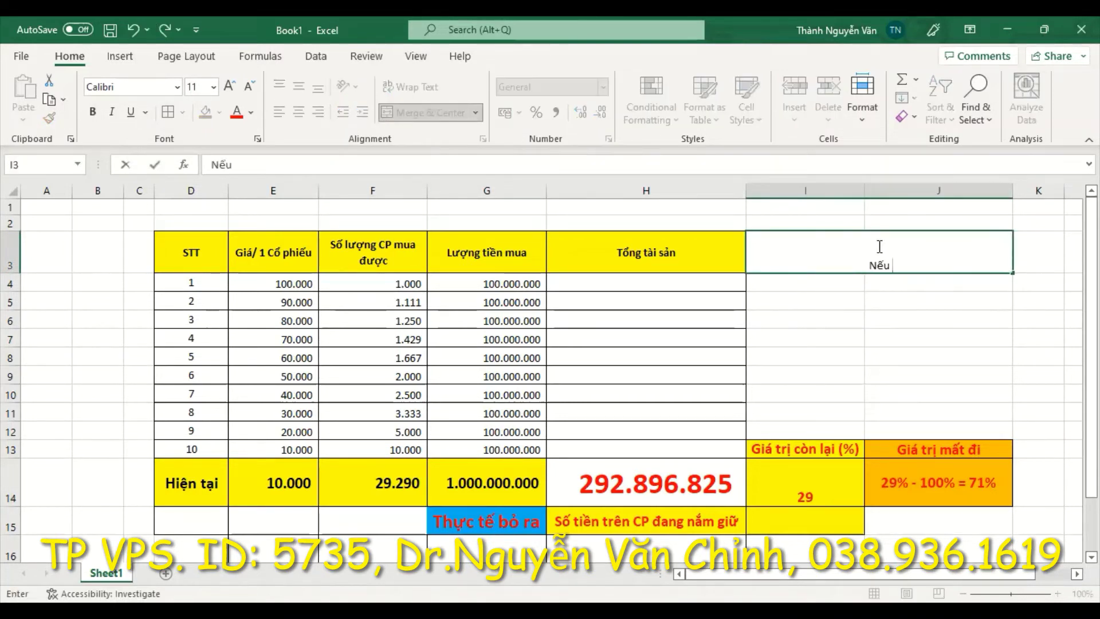
key("BackSpace")
key("BackSpace")
type("ng ,")
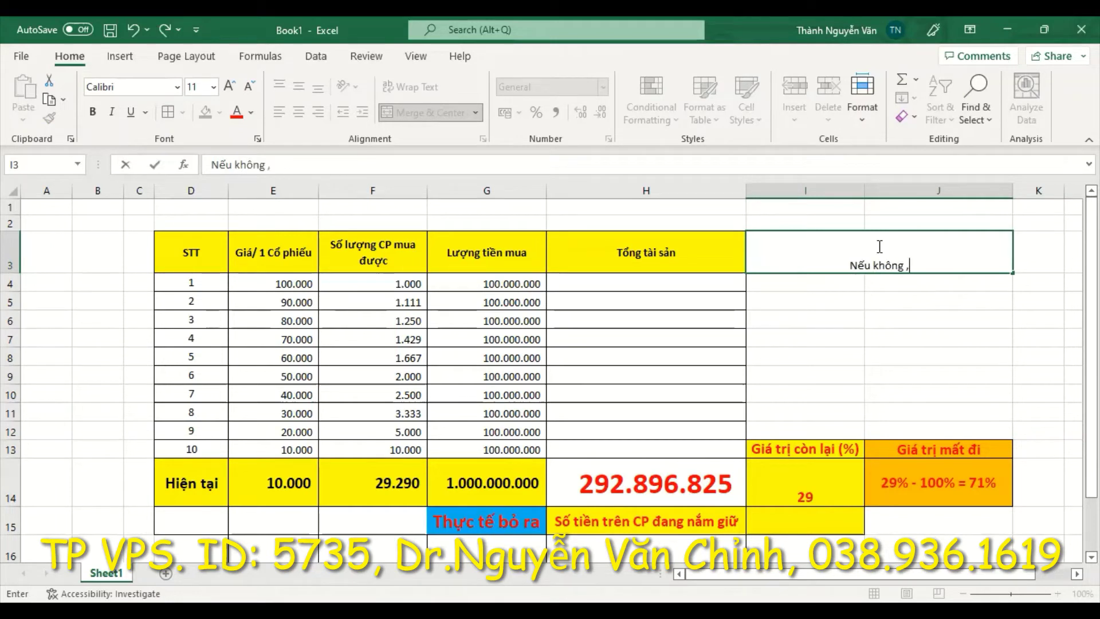
key("BackSpace")
type("mua ")
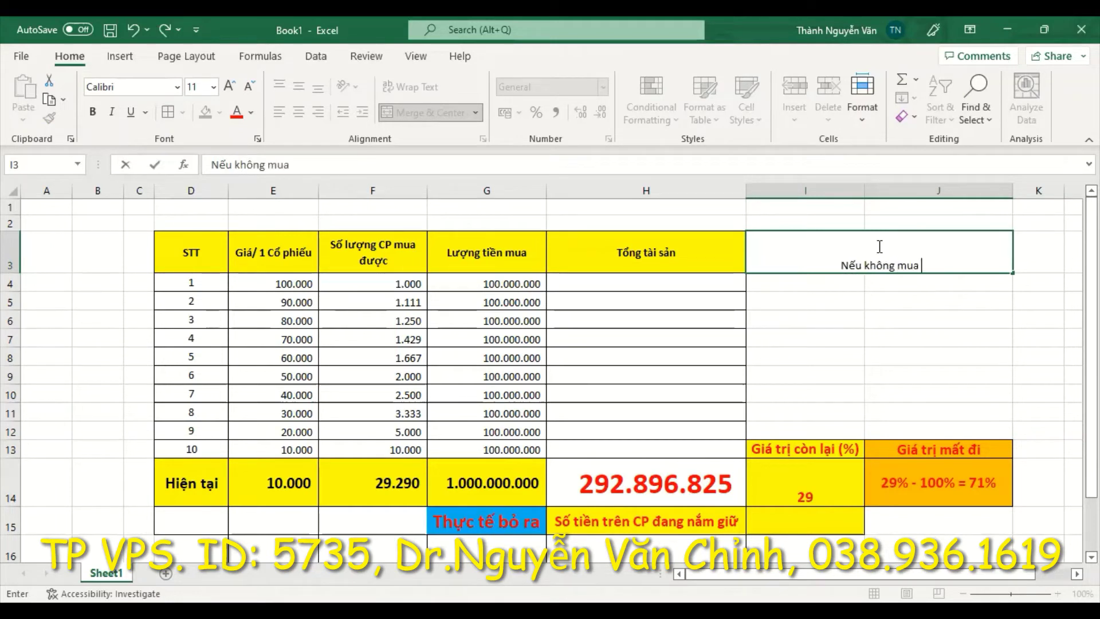
type("trung bình g")
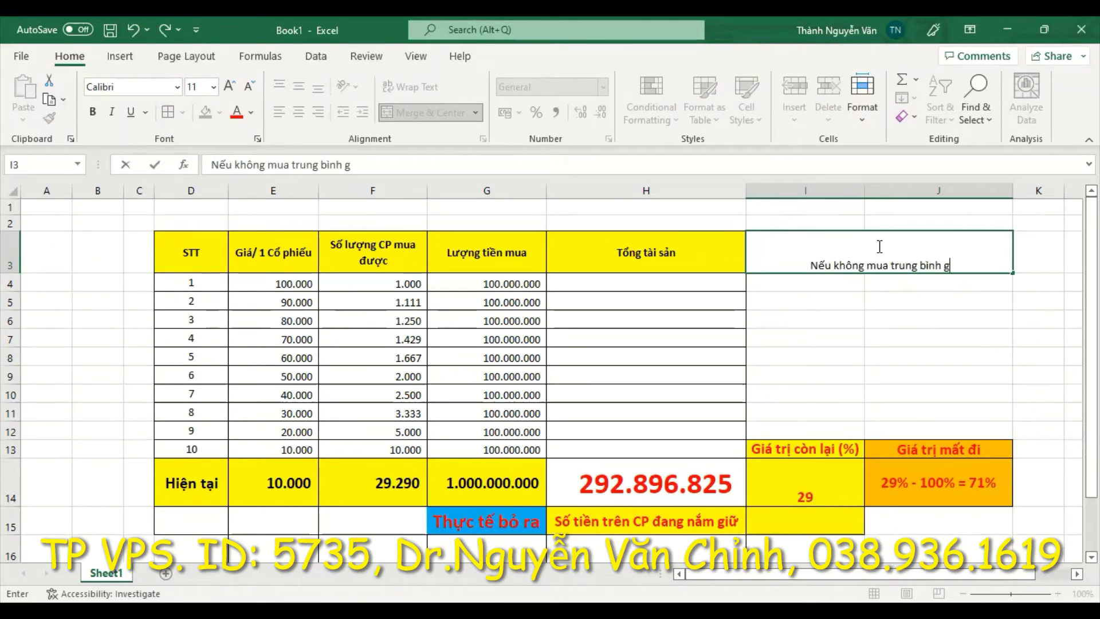
type("iá xuoống the")
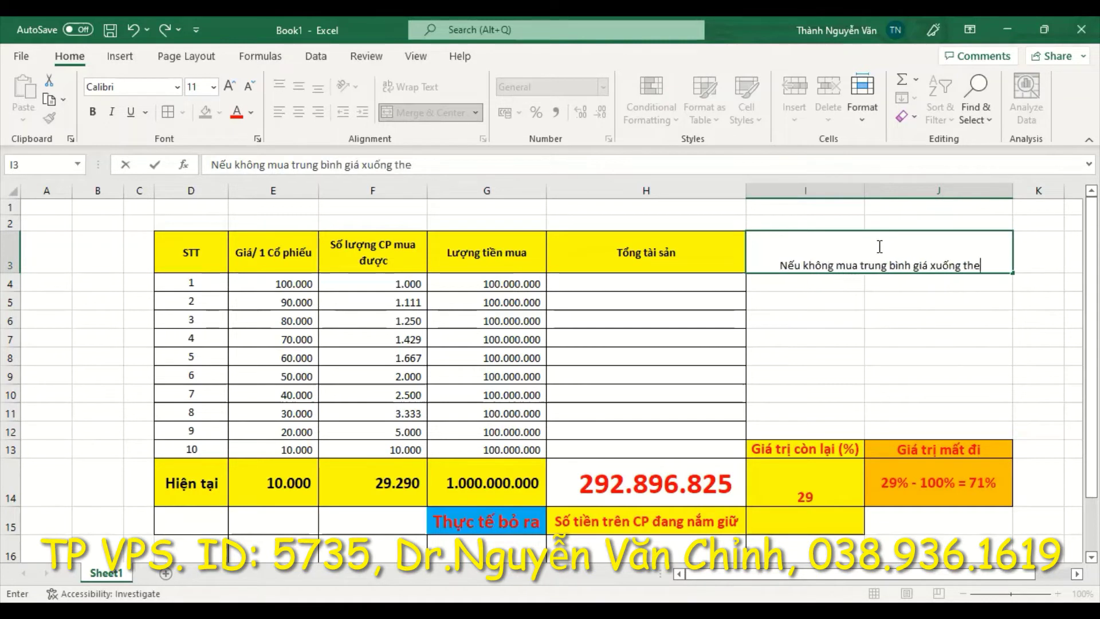
type("o thời gian")
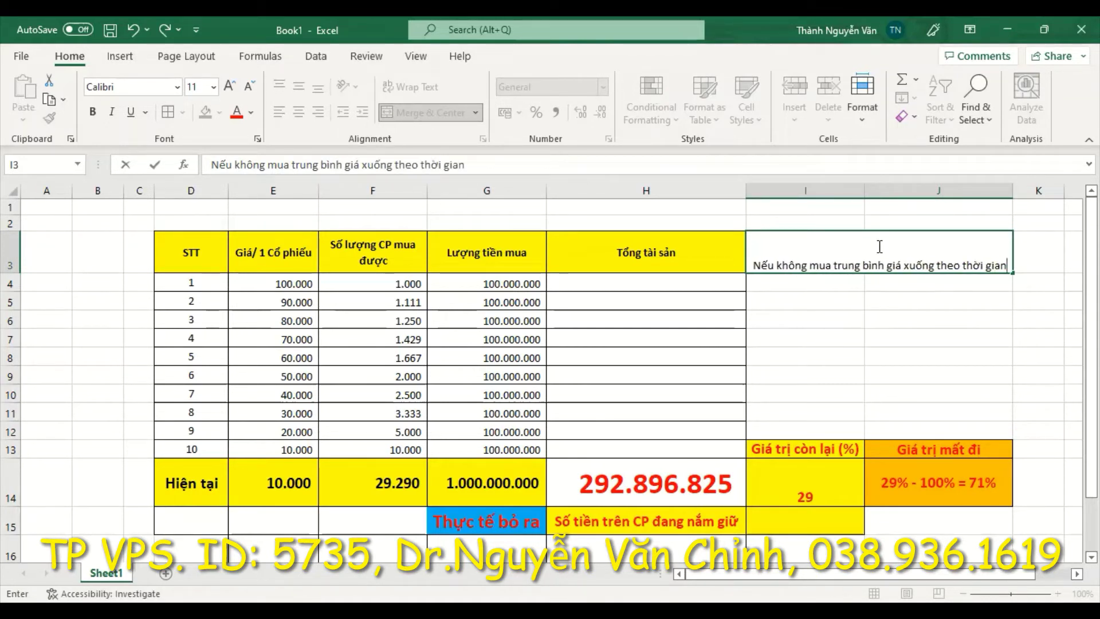
Step: Complete the I3 note with "thì a/c sẽ bảo toàn được 1 tỷ"
type(" thì ac")
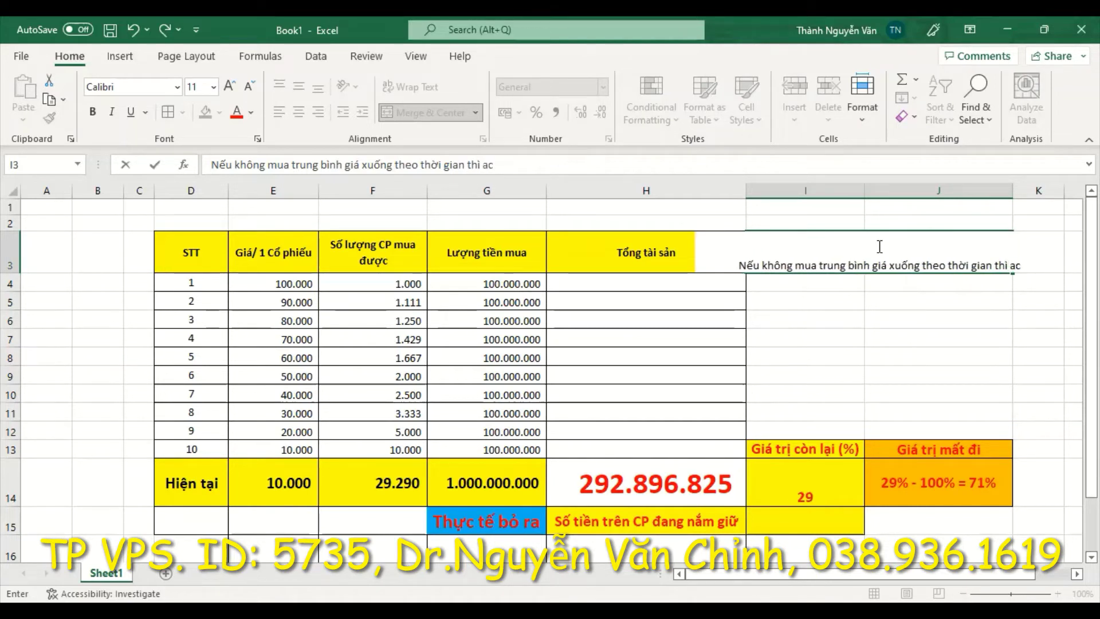
key("BackSpace")
type("/c sew")
type("va")
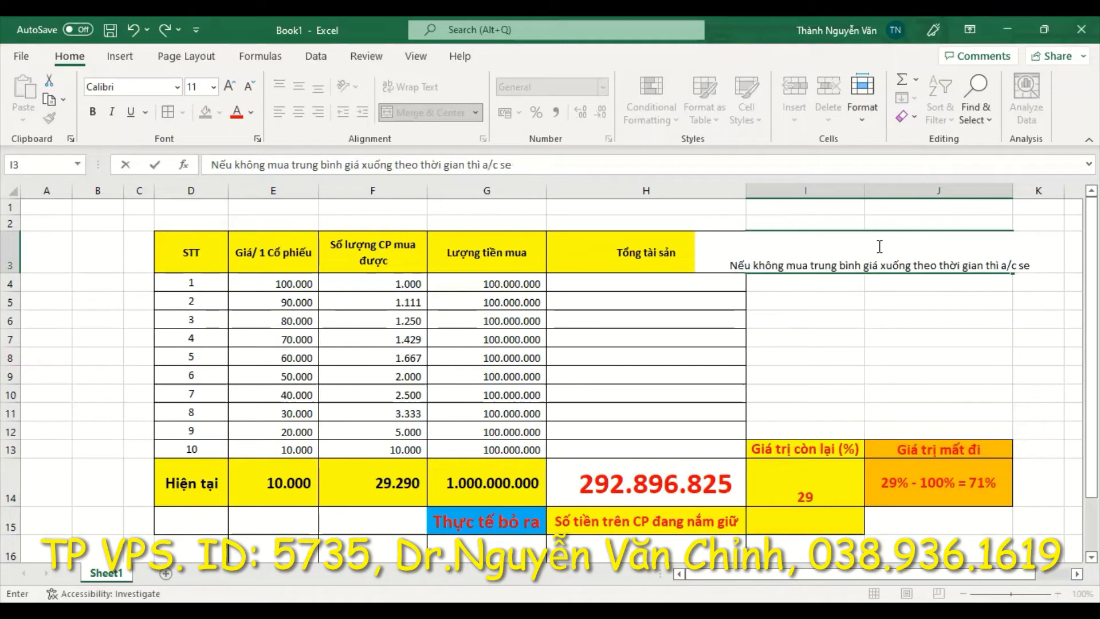
type("o")
key("BackSpace")
key("BackSpace")
key("BackSpace")
type("bao can")
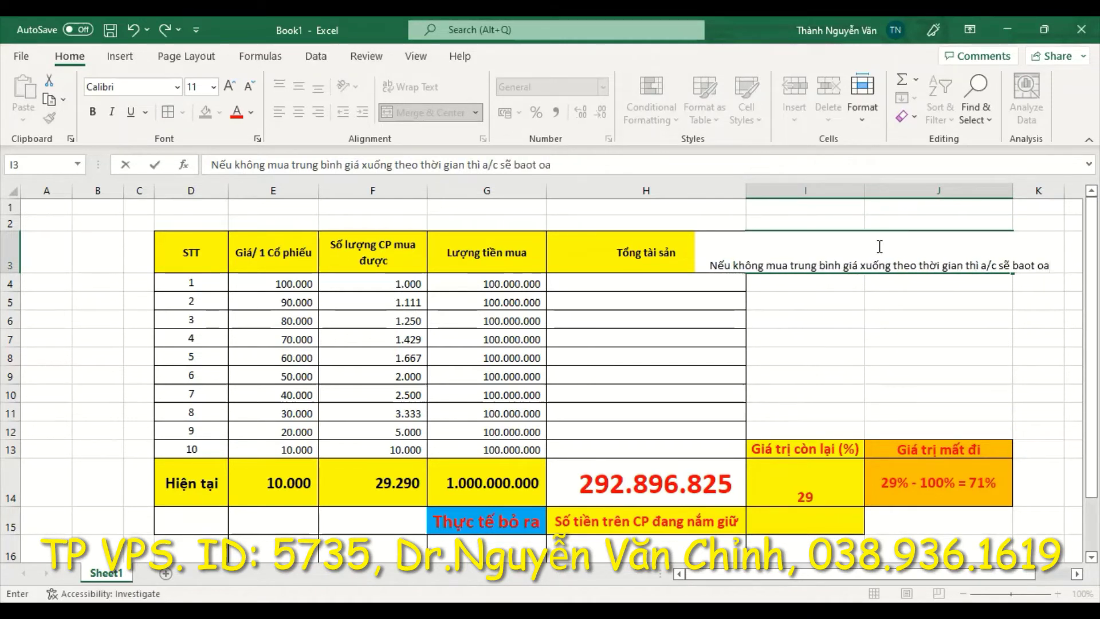
key("BackSpace")
key("BackSpace")
key("BackSpace")
key("BackSpace")
type("toàn được")
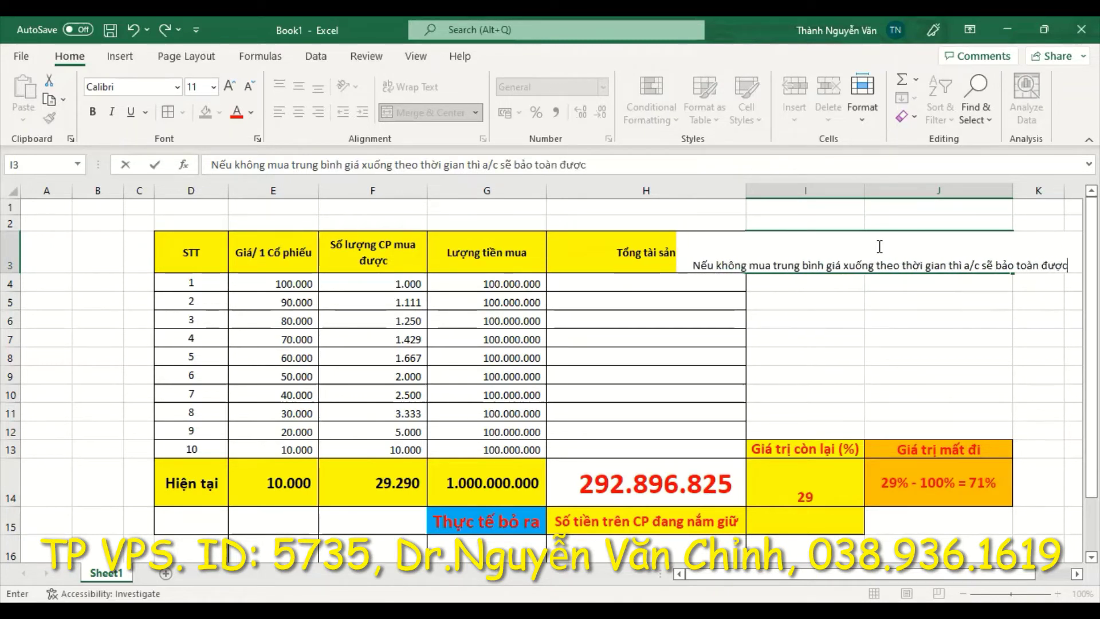
type(" 1")
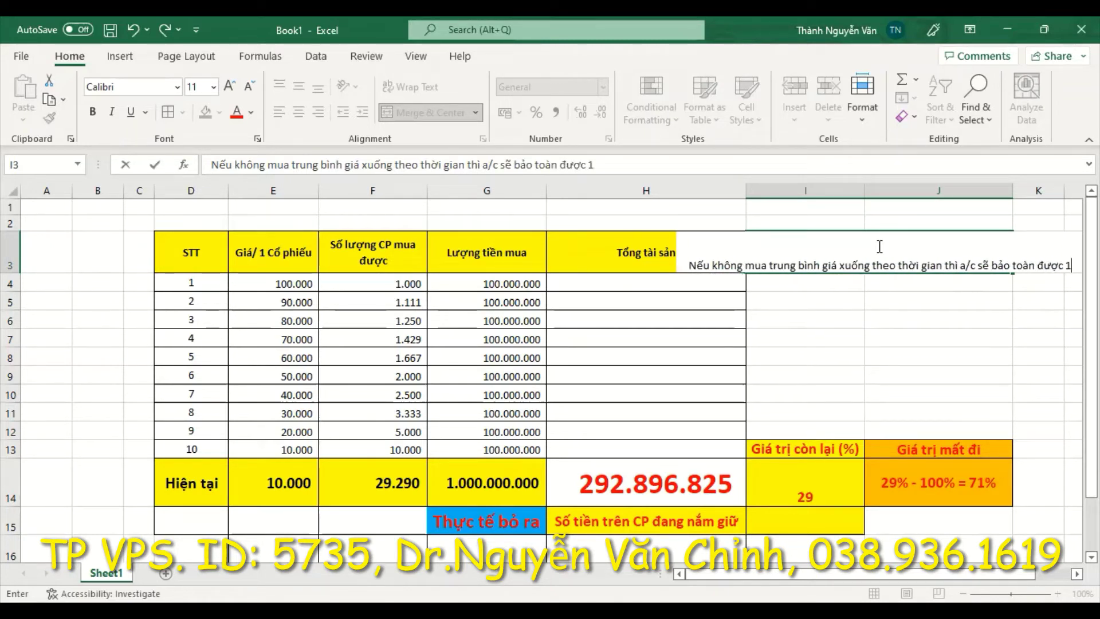
type(" tỷ")
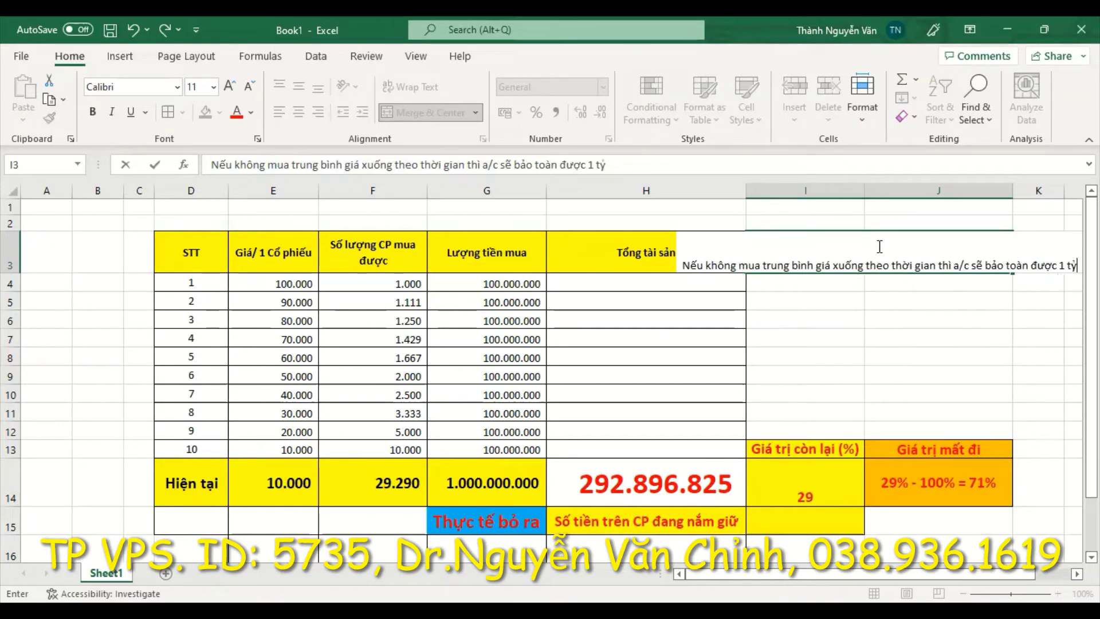
key("ctrl+Return")
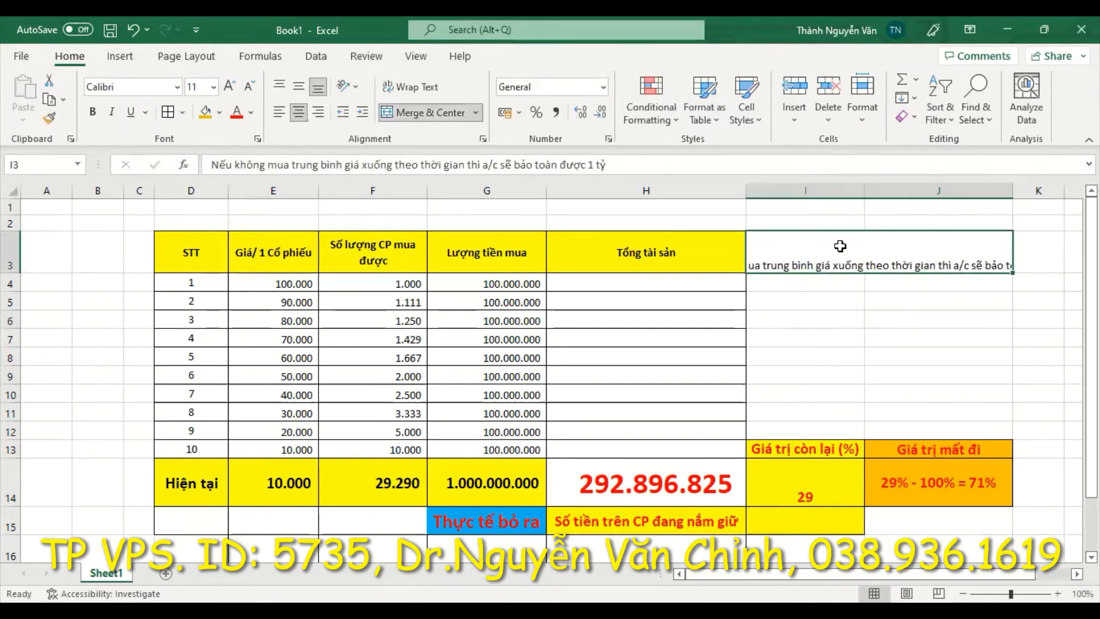
Step: Wrap the note in I3 within its merged cell and make its text bold and red
left_click(418, 87)
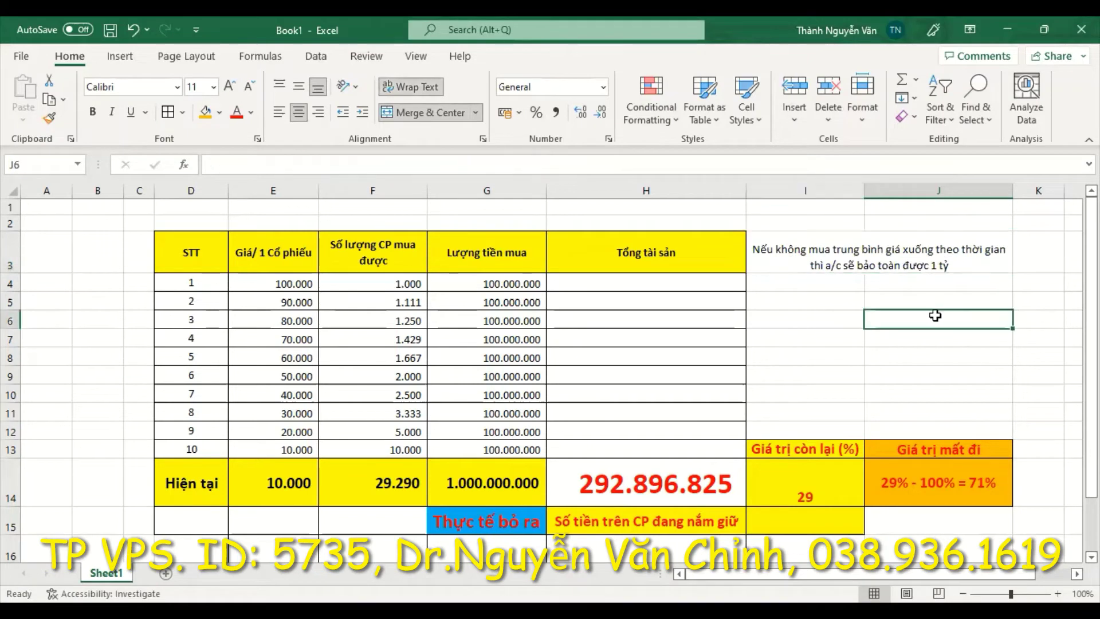
left_click(93, 112)
left_click(236, 112)
left_click(802, 283)
Step: Enter the label "Giờ chúng ta mua" in I5
left_click(791, 300)
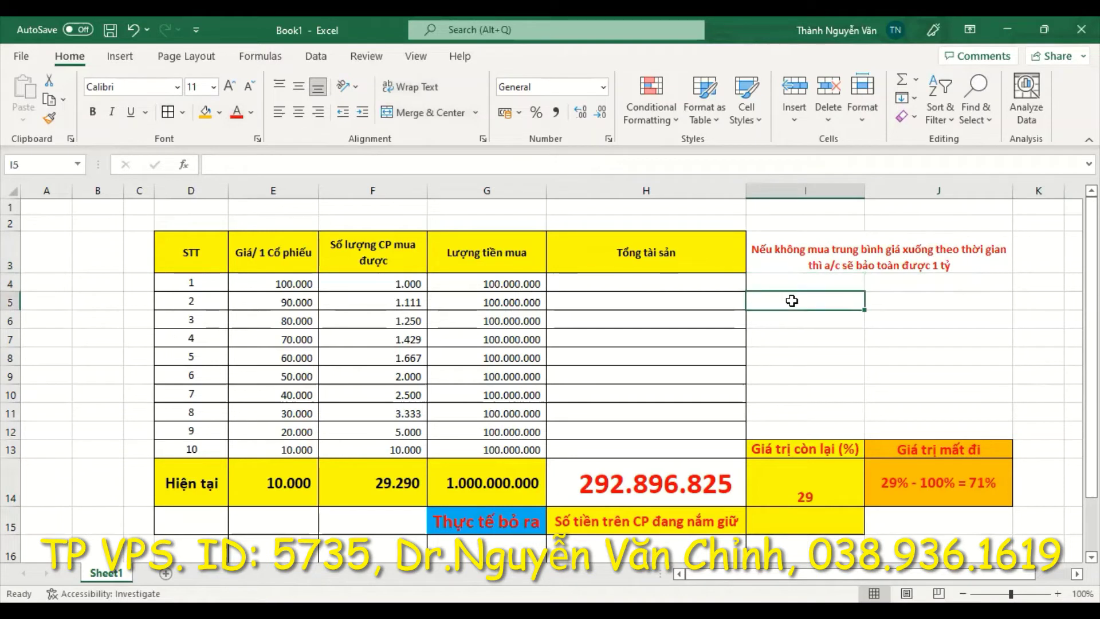
type("Giờ chúng")
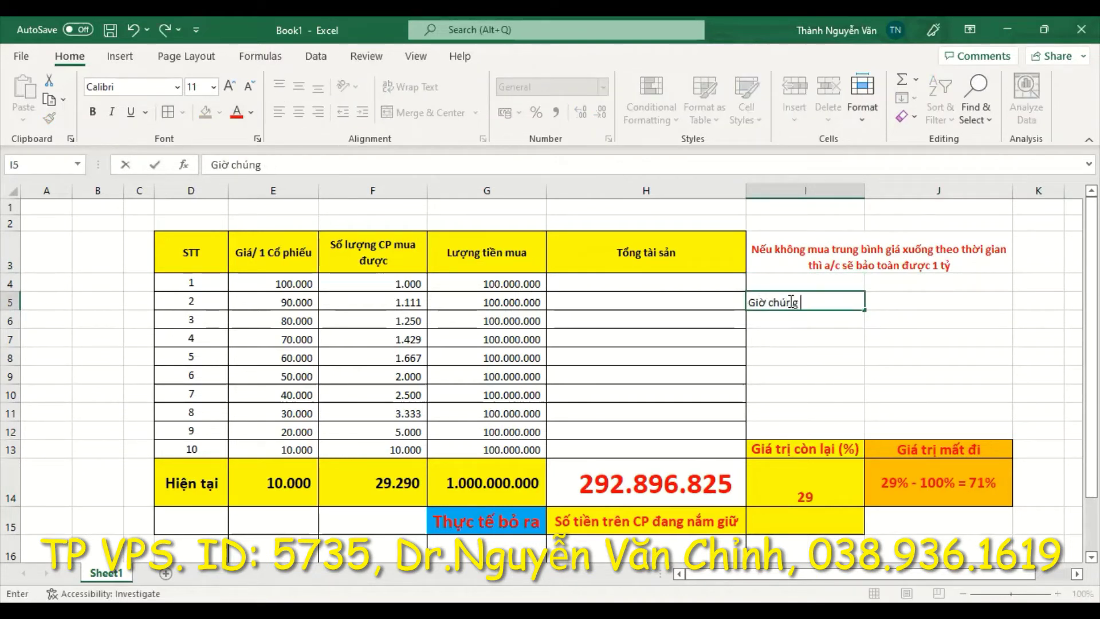
type(" ta mua")
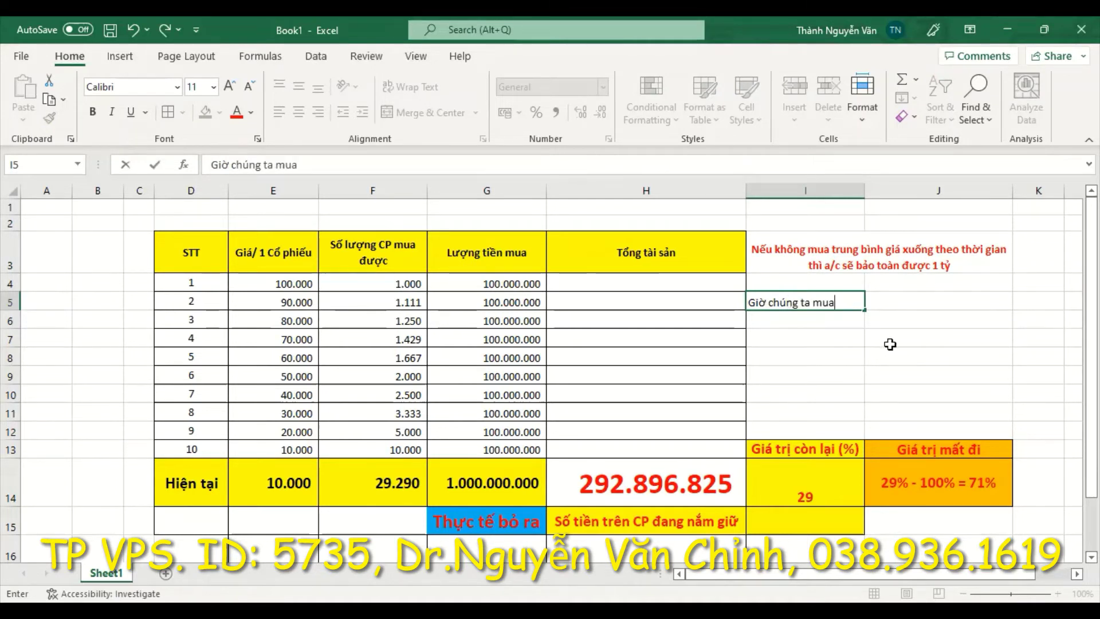
key("Return")
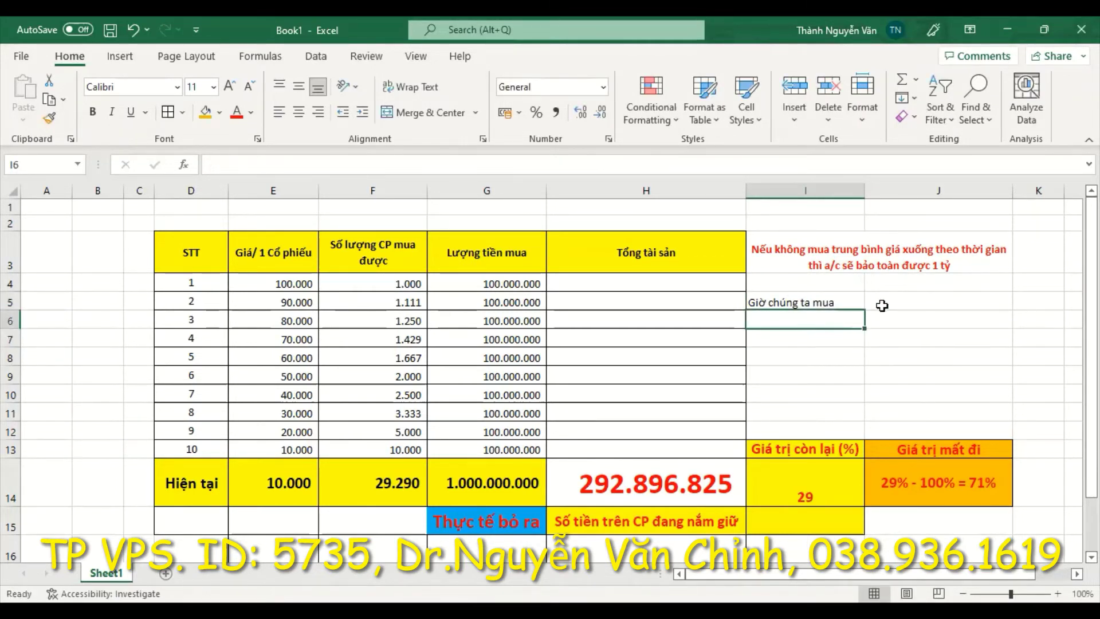
Step: Enter the label "số lượng CP mua được" in J5 and select J5:J6
left_click(904, 301)
type("so")
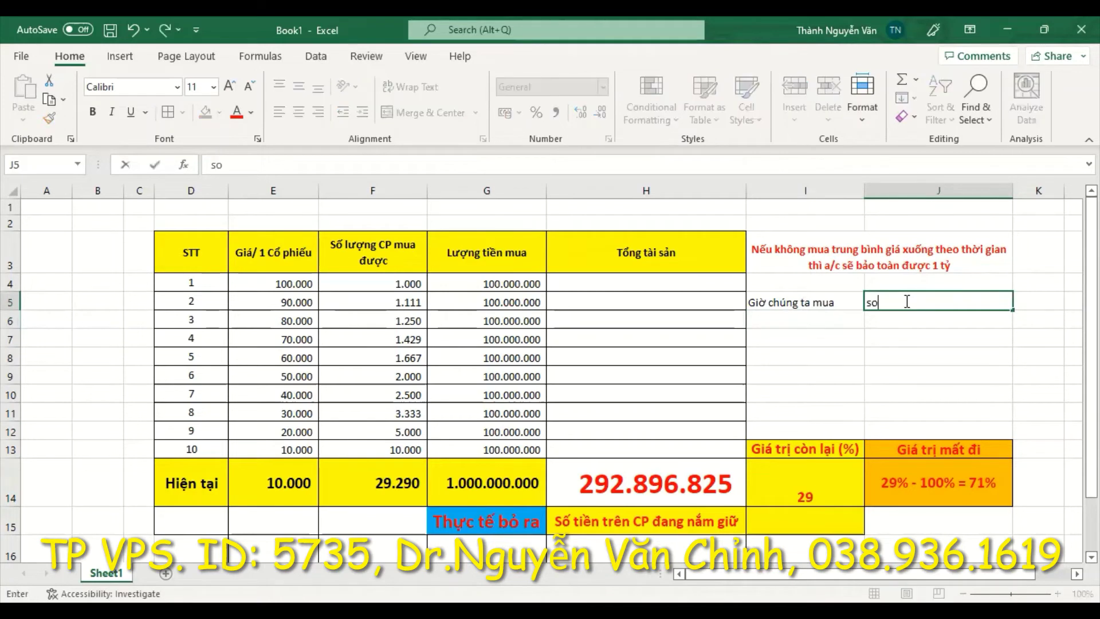
type(" lương CP mua được")
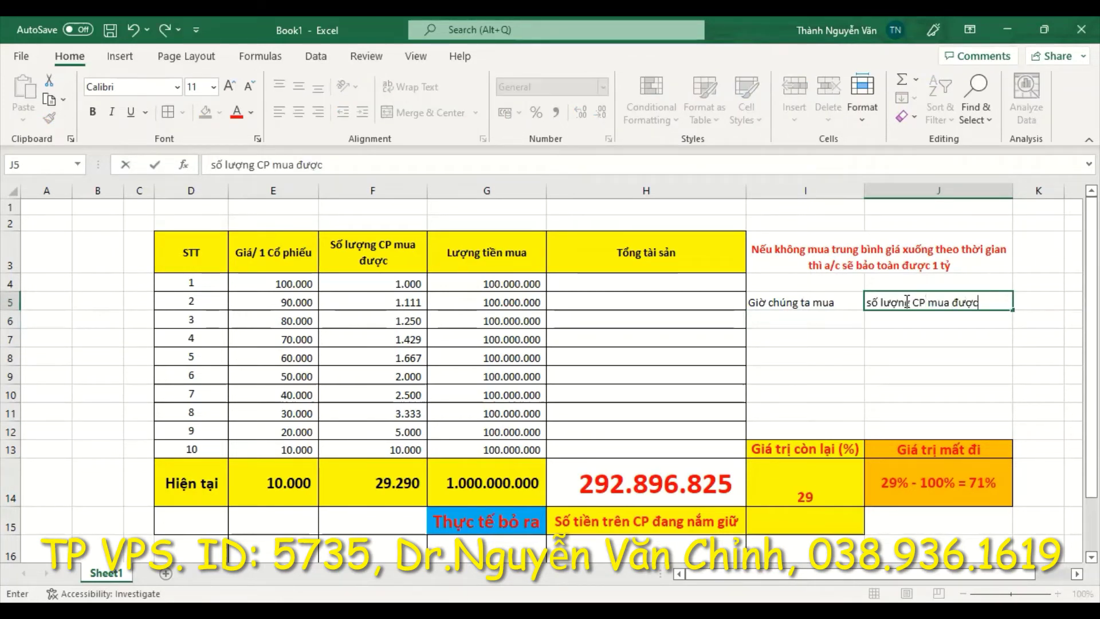
left_click(934, 334)
left_click_drag(938, 308, 939, 318)
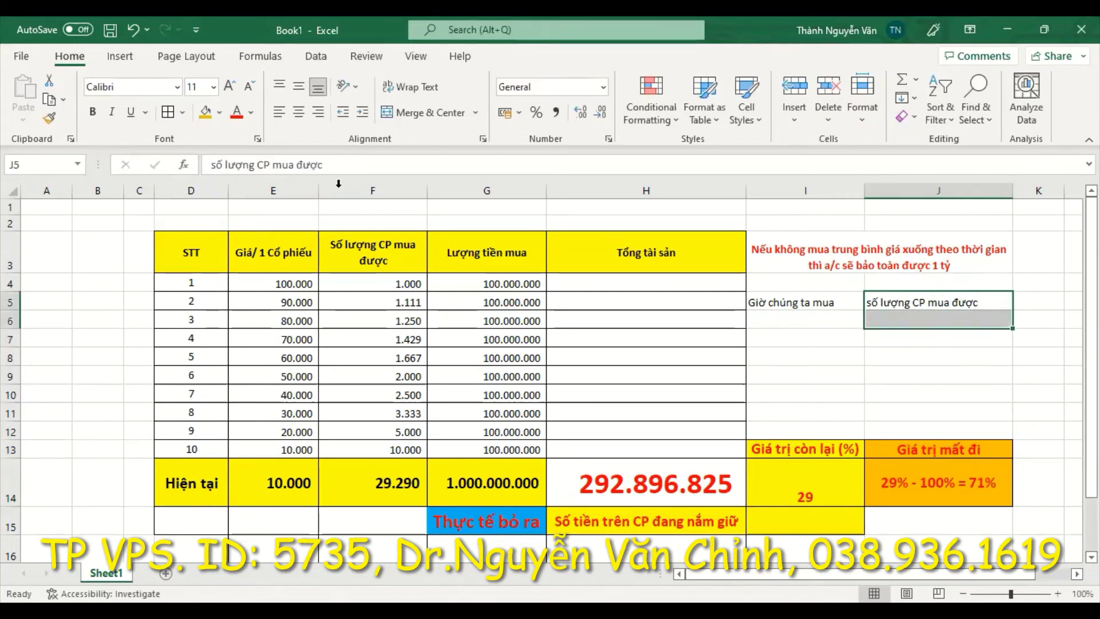
Step: Format J5:J6 with borders, bold red 13-point text and a light green fill
left_click(205, 112)
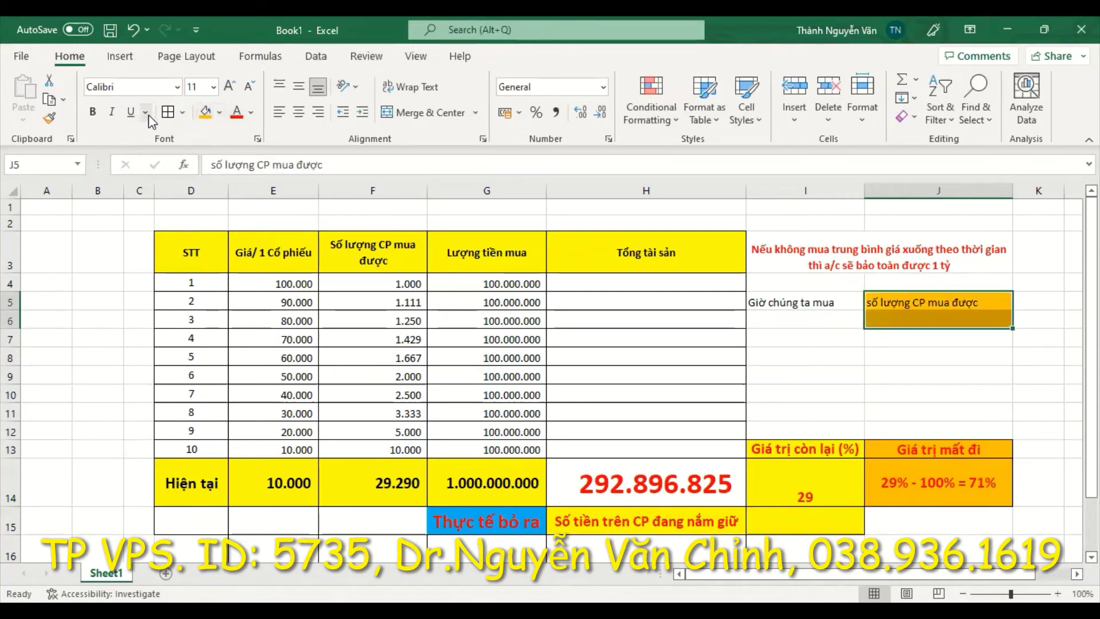
left_click(168, 112)
left_click(94, 112)
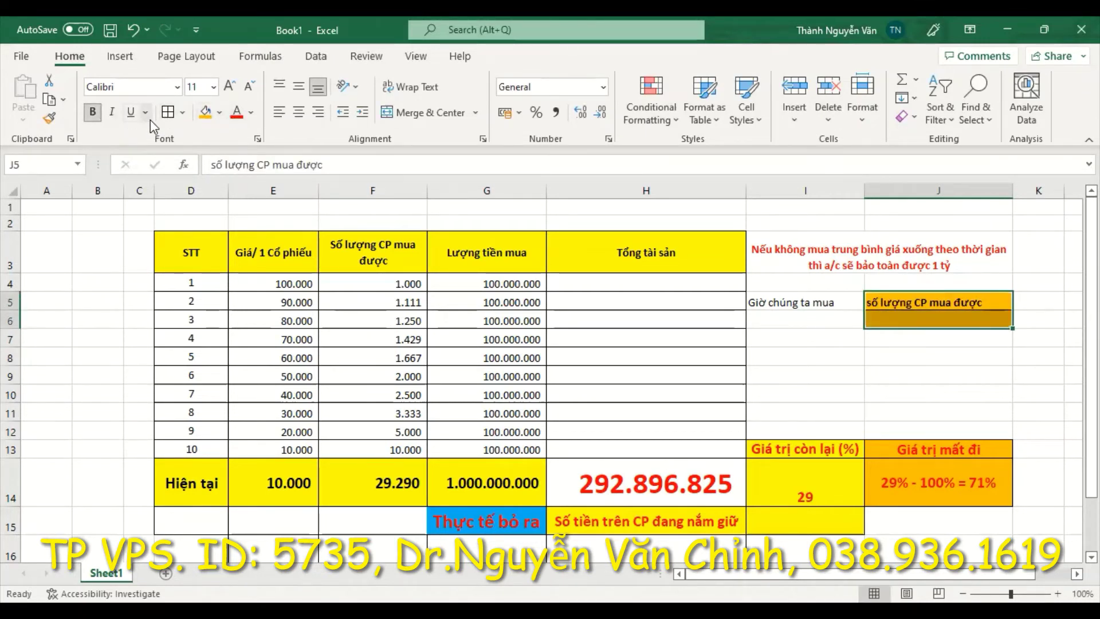
left_click(236, 111)
left_click(228, 87)
left_click(229, 87)
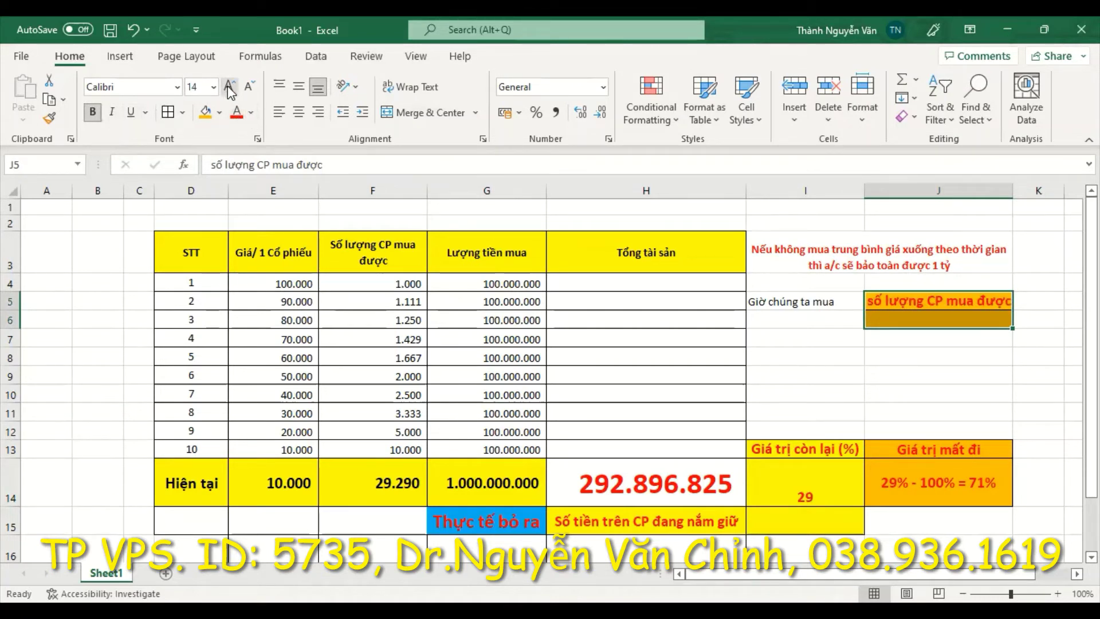
left_click(195, 87)
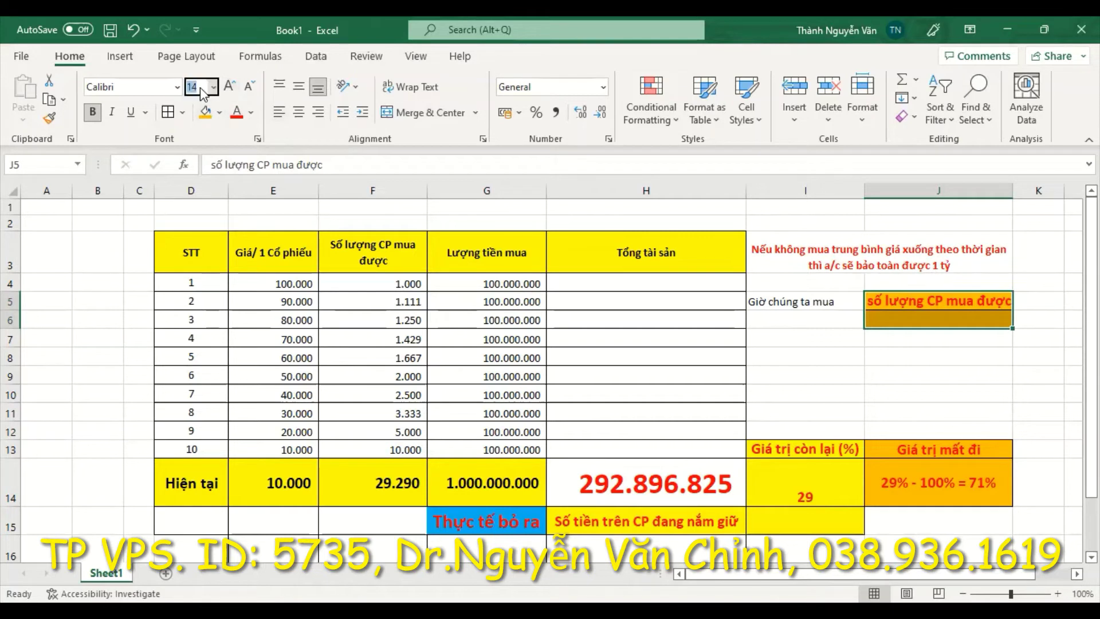
key("Return")
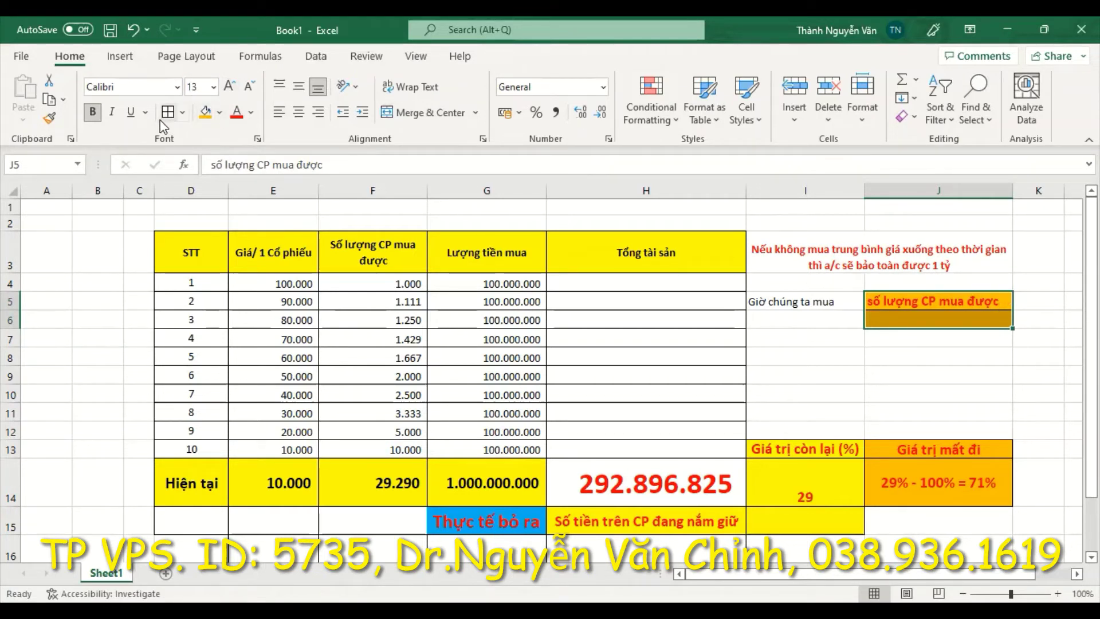
left_click(220, 112)
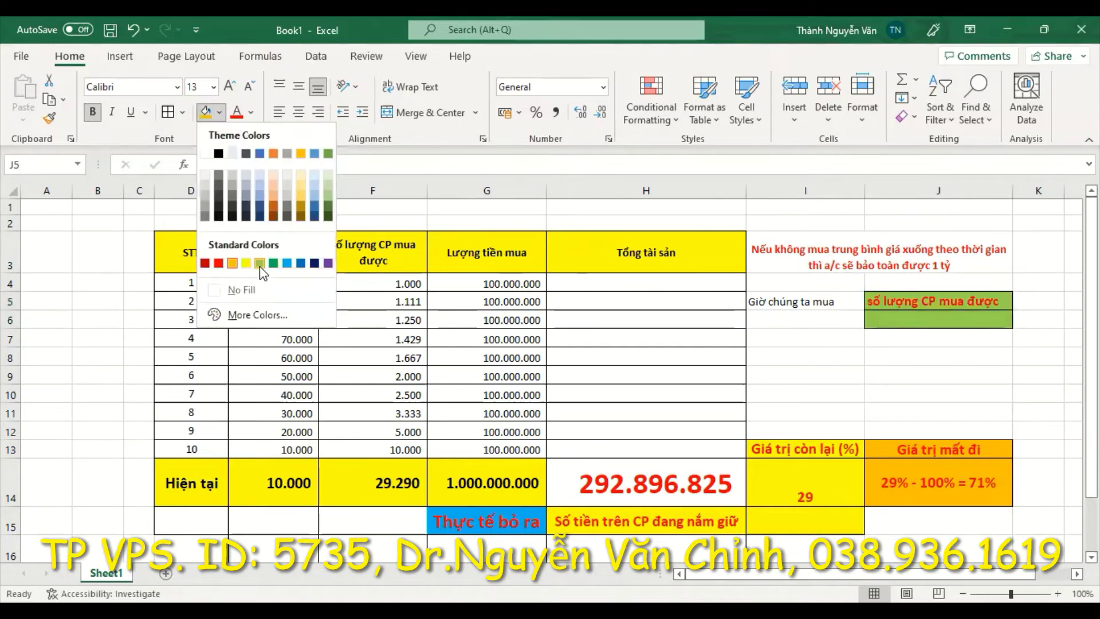
Step: Calculate the number of shares purchasable in J6 with the formula =G14/E14
left_click(930, 317)
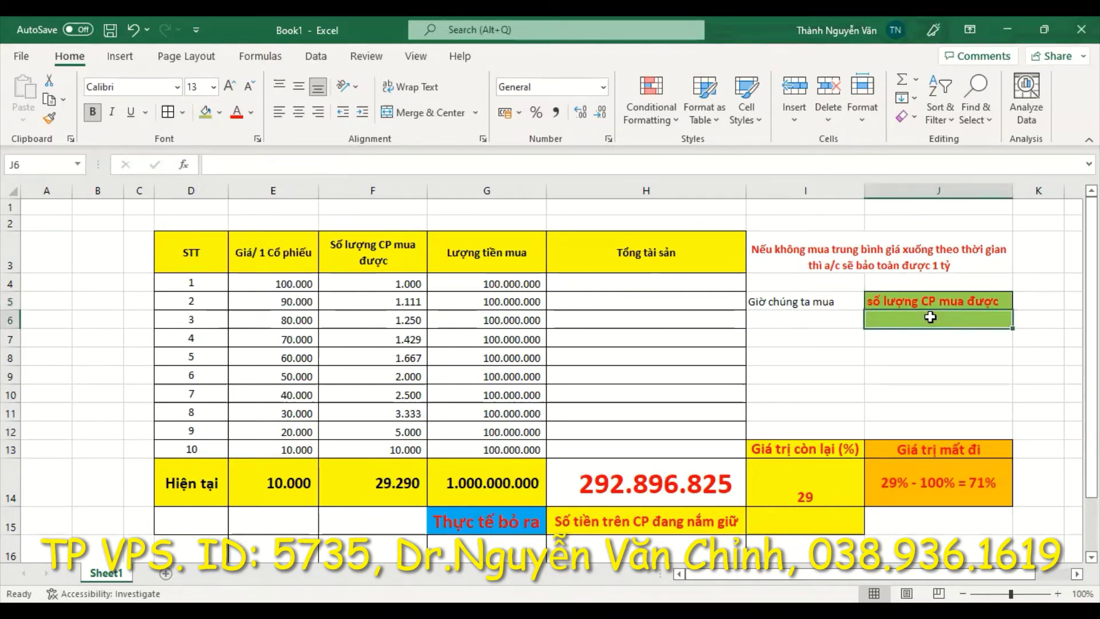
type("=")
left_click(493, 483)
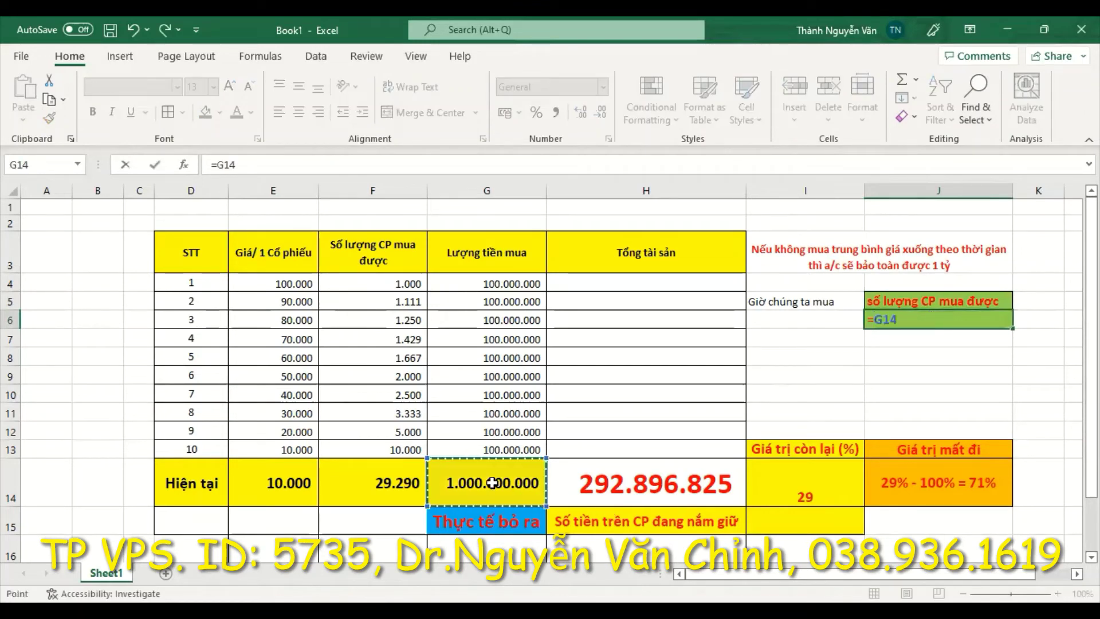
type("/")
left_click(250, 478)
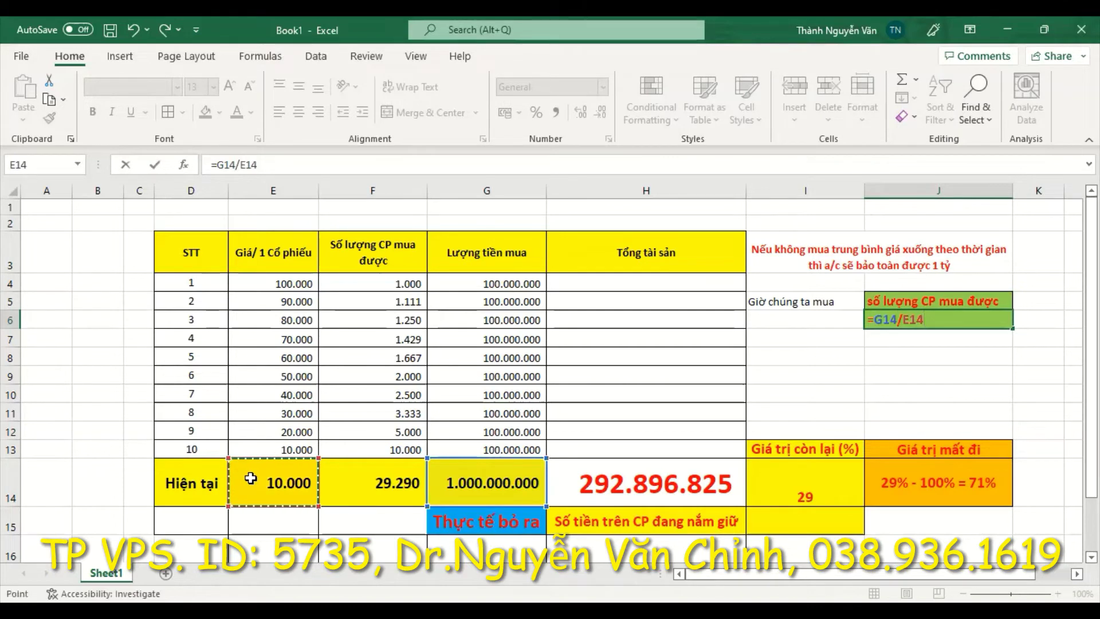
key("Return")
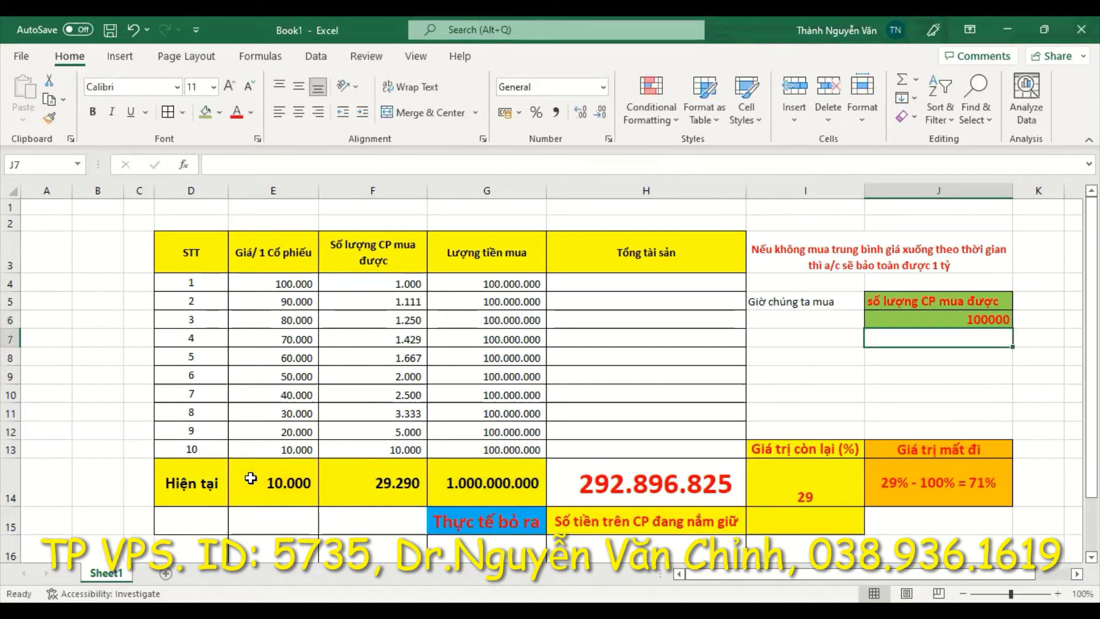
Step: Format the share count in J6 with a thousands separator and no decimal places
left_click(956, 320)
left_click(556, 113)
left_click(600, 111)
left_click(600, 112)
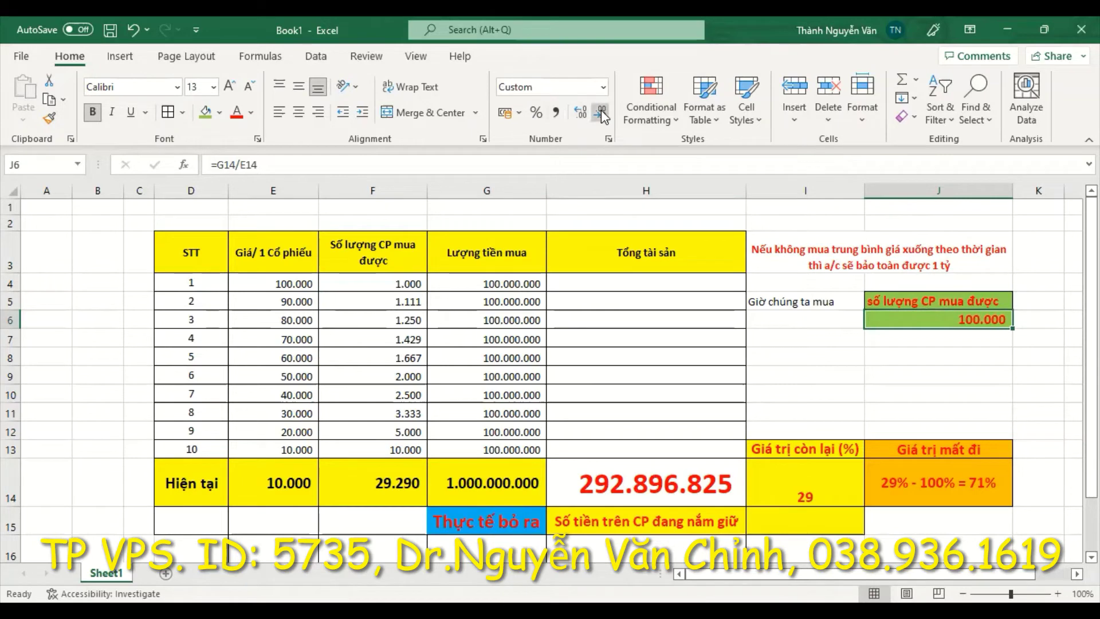
left_click(1033, 371)
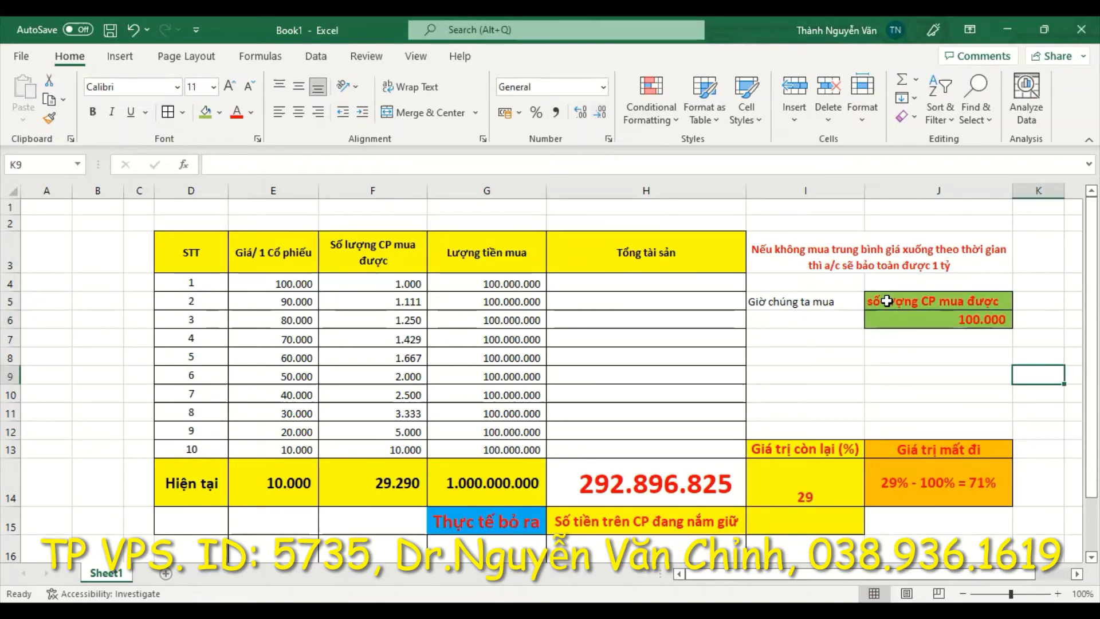
Step: Capitalise the first letter of the heading in J5 so it reads "Số lượng CP mua được"
left_click(876, 300)
double_click(877, 301)
key("BackSpace")
type("S")
Step: Enter the unit label "Cổ phiếu" in K6, beside the calculated share count
left_click(1043, 319)
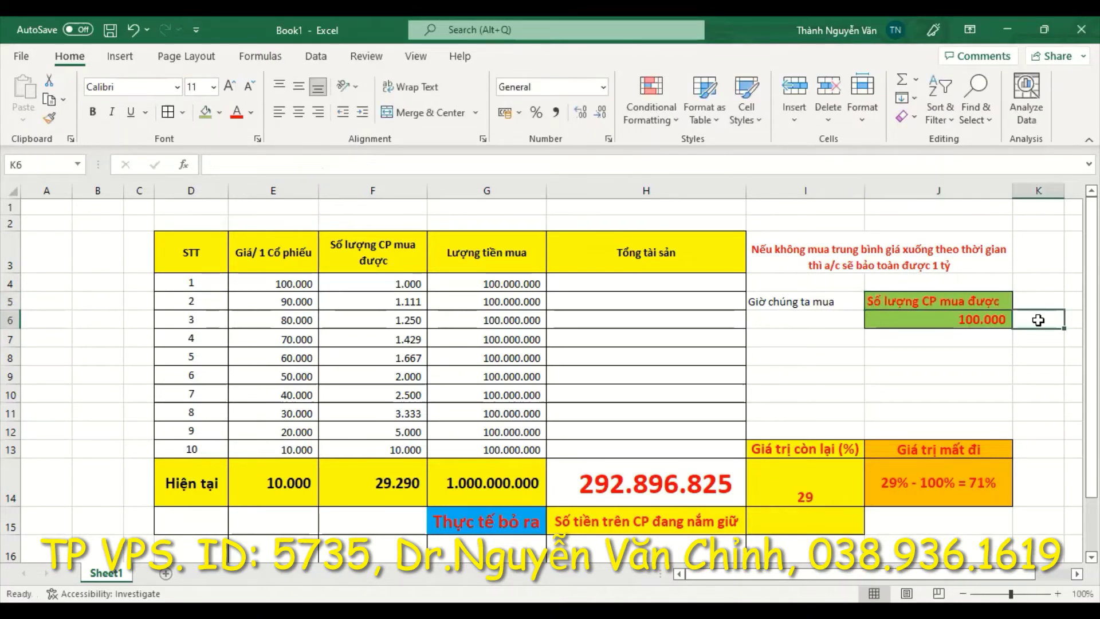
type("Cổ phiếu")
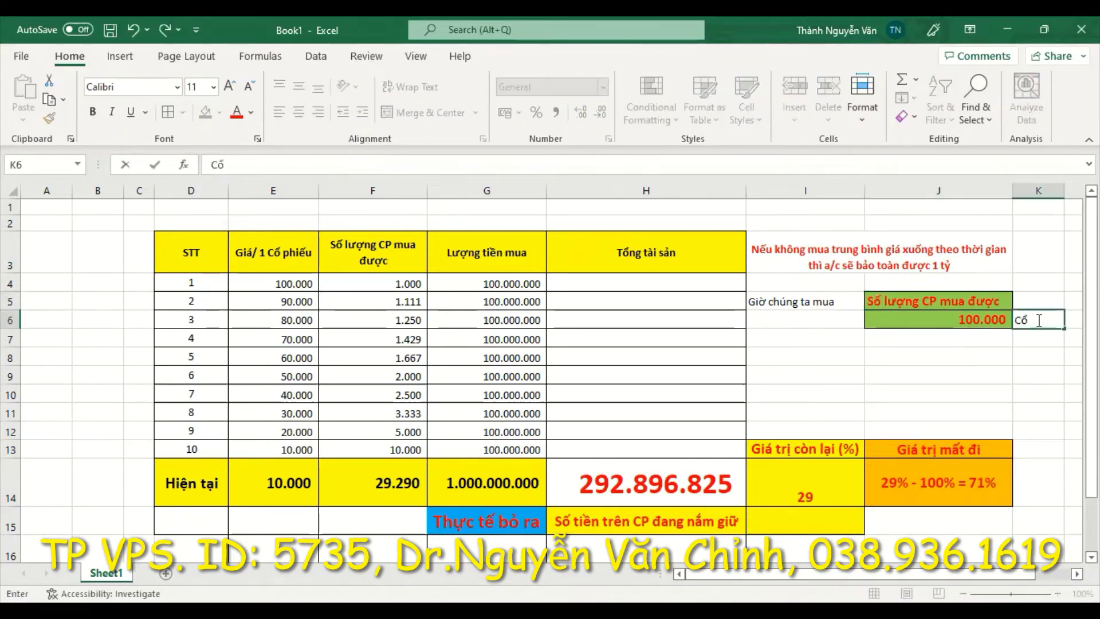
left_click(1025, 357)
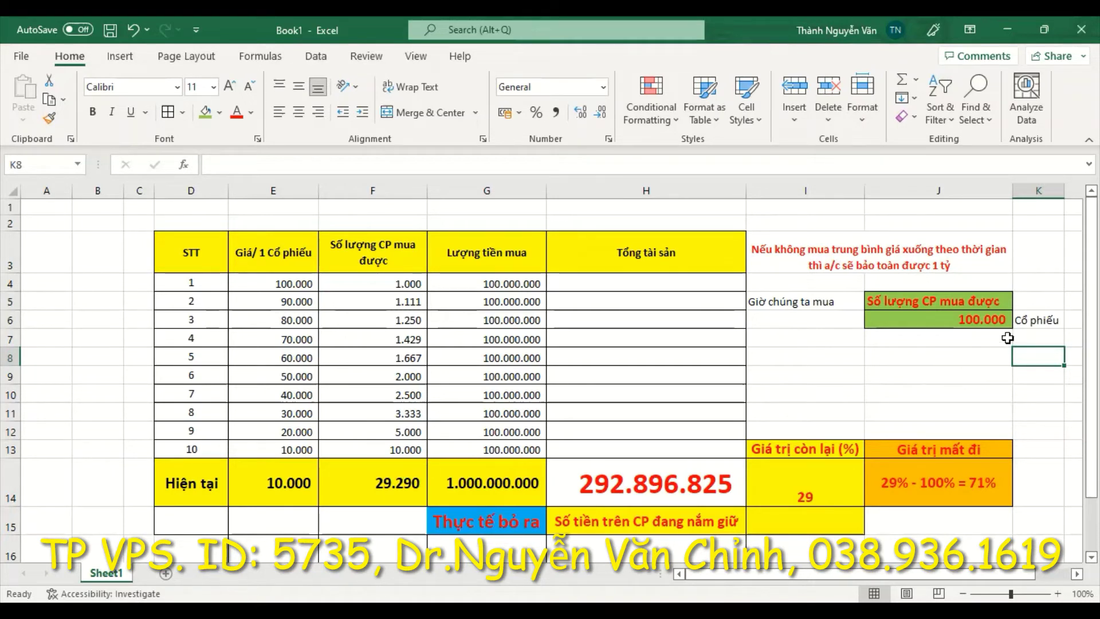
left_click(1049, 337)
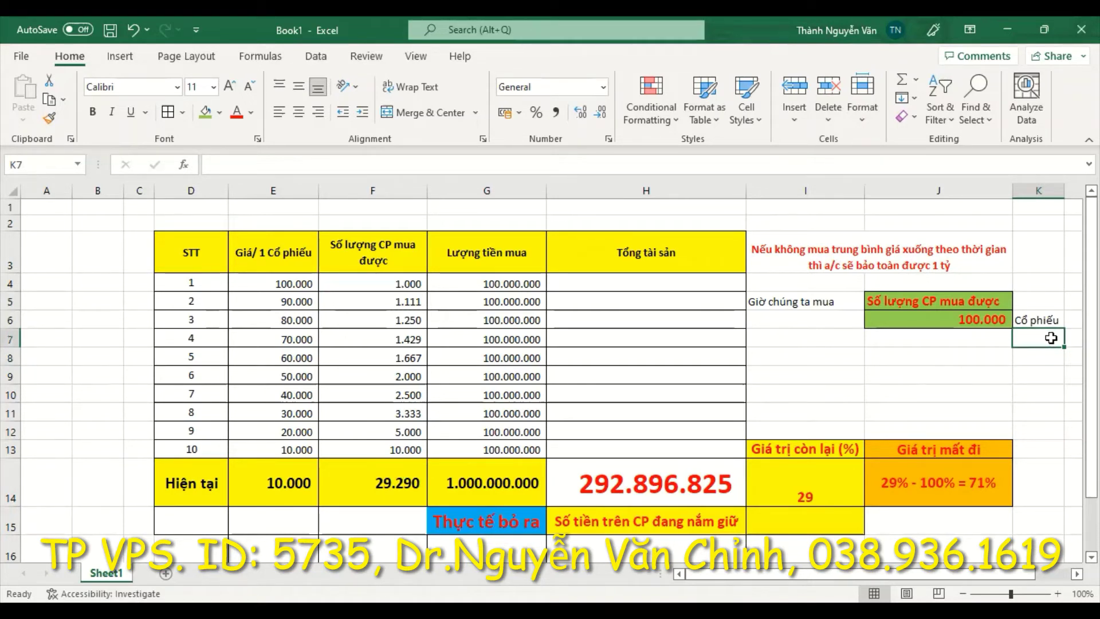
Step: Enter the row label "Thực tế đang nắm giữ" in cell I7
left_click(789, 352)
left_click(777, 339)
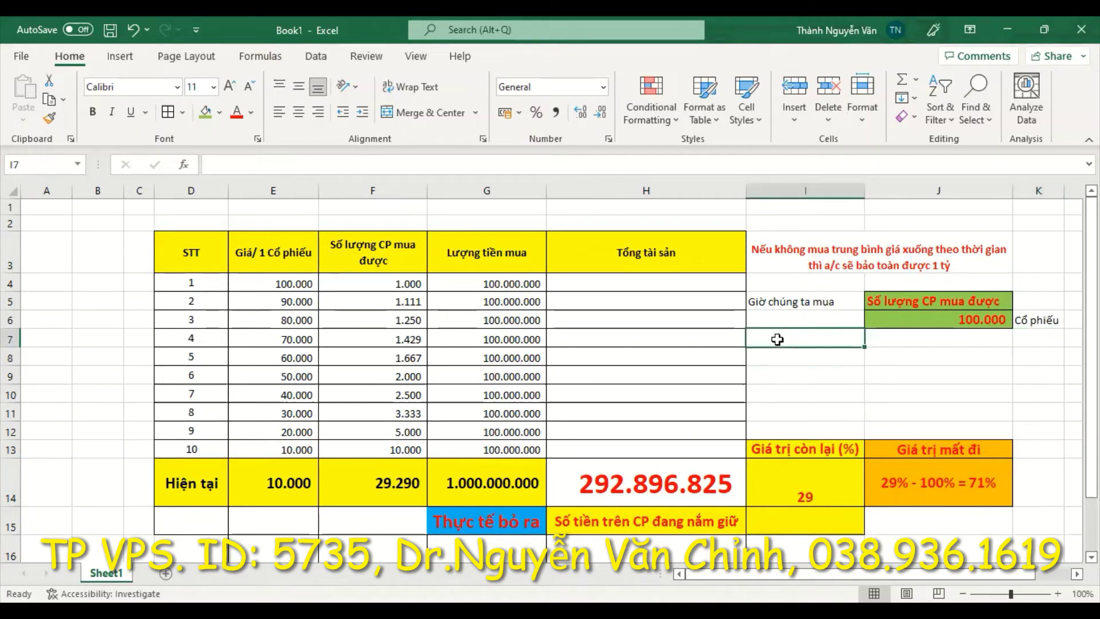
type("Th")
type("ưu")
key("BackSpace")
key("BackSpace")
type("ực")
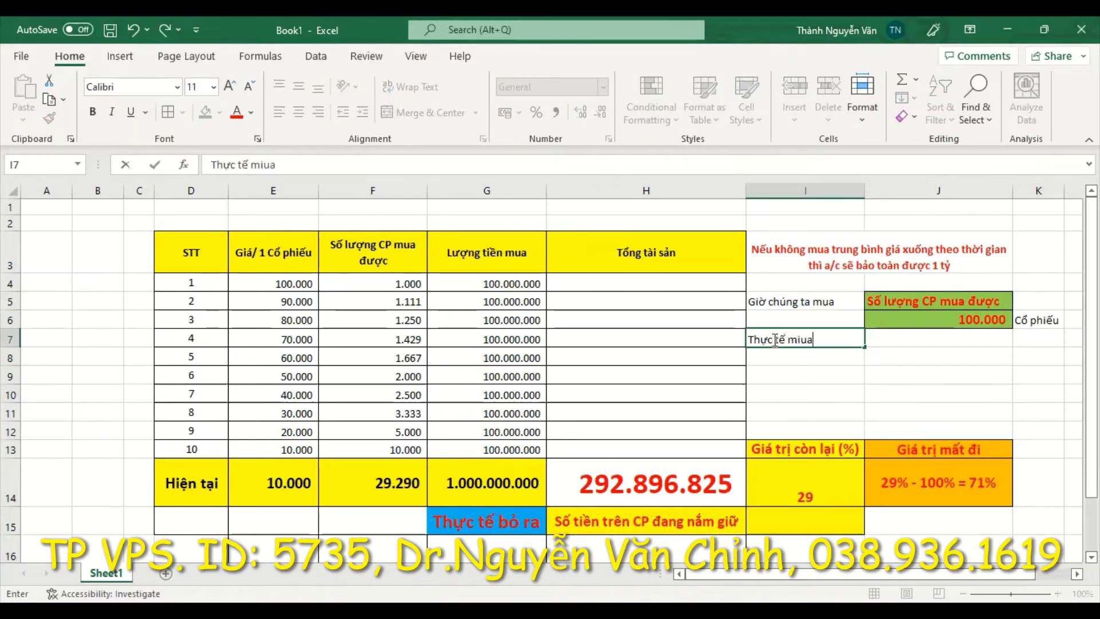
type(" tế mua đư")
key("BackSpace")
key("BackSpace")
key("BackSpace")
type("đang na")
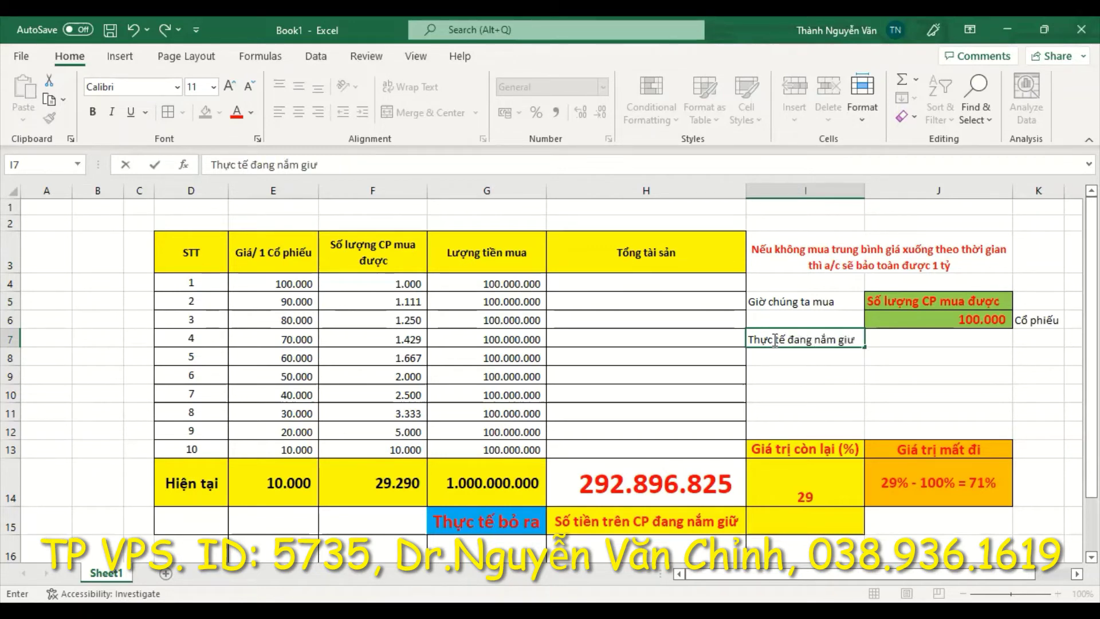
Step: Link J7 to the total number of shares held with the formula =F14
left_click(895, 335)
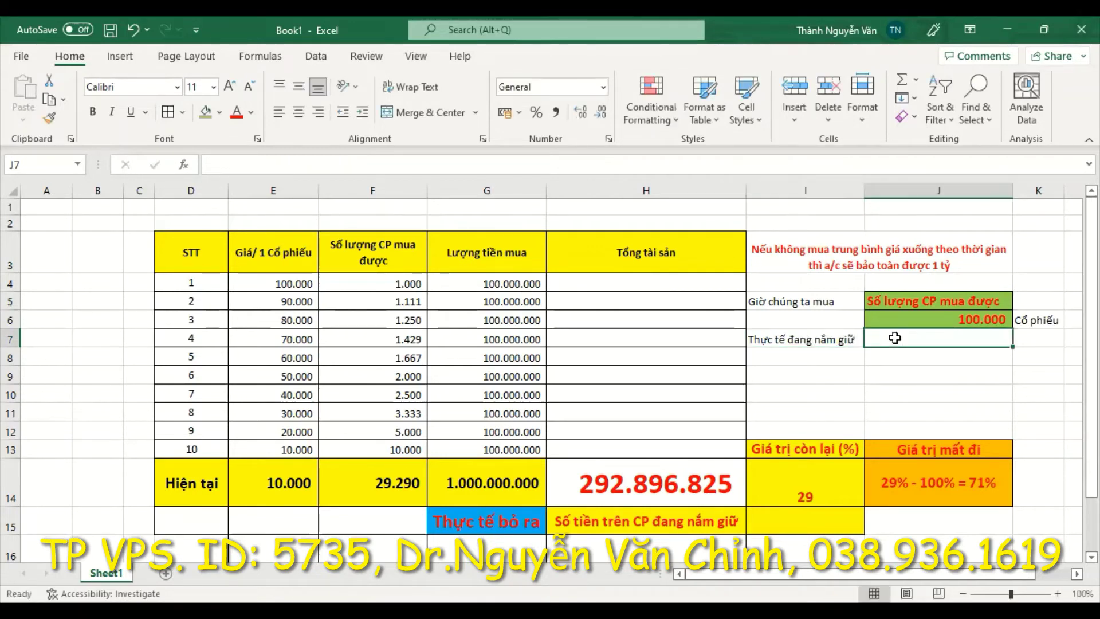
type("=")
left_click(378, 478)
key("Return")
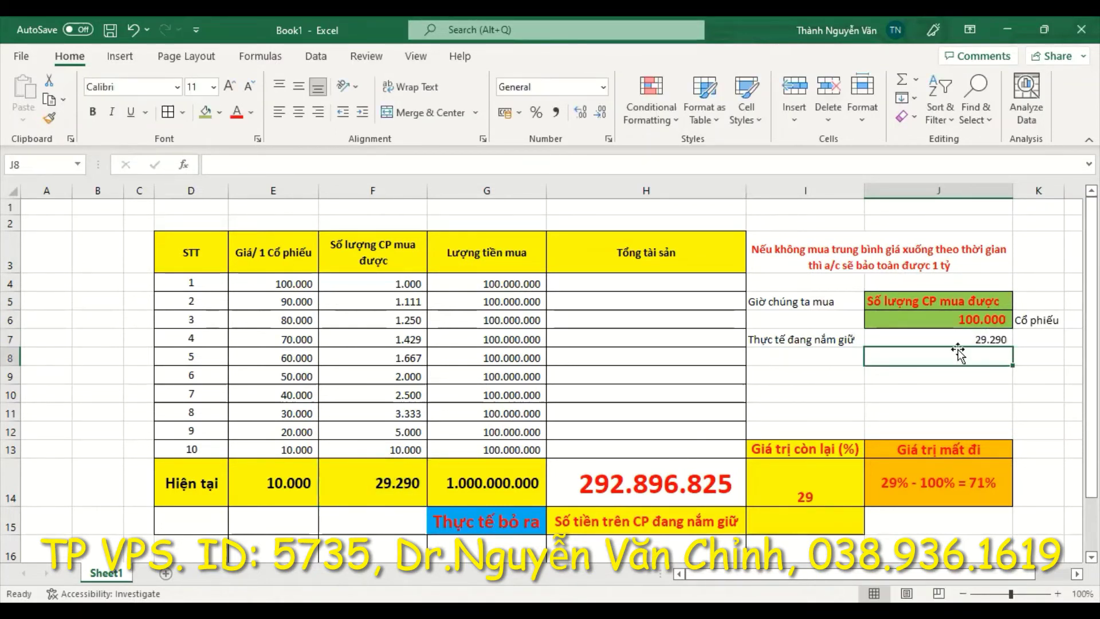
Step: Give the held share count in J7 a yellow fill and make it bold
left_click(901, 335)
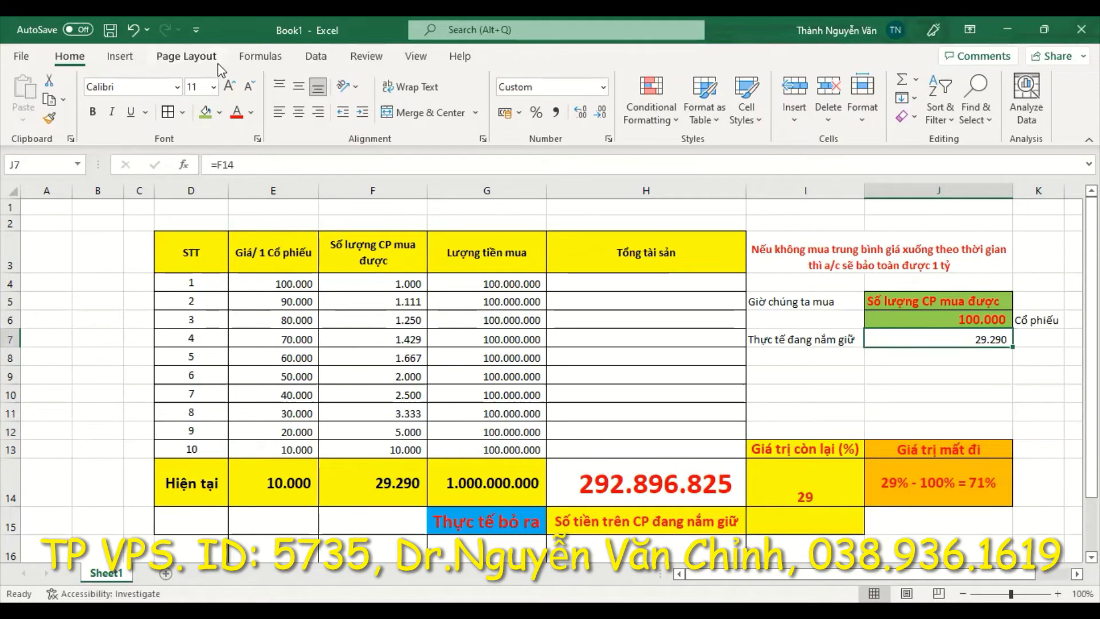
left_click(205, 118)
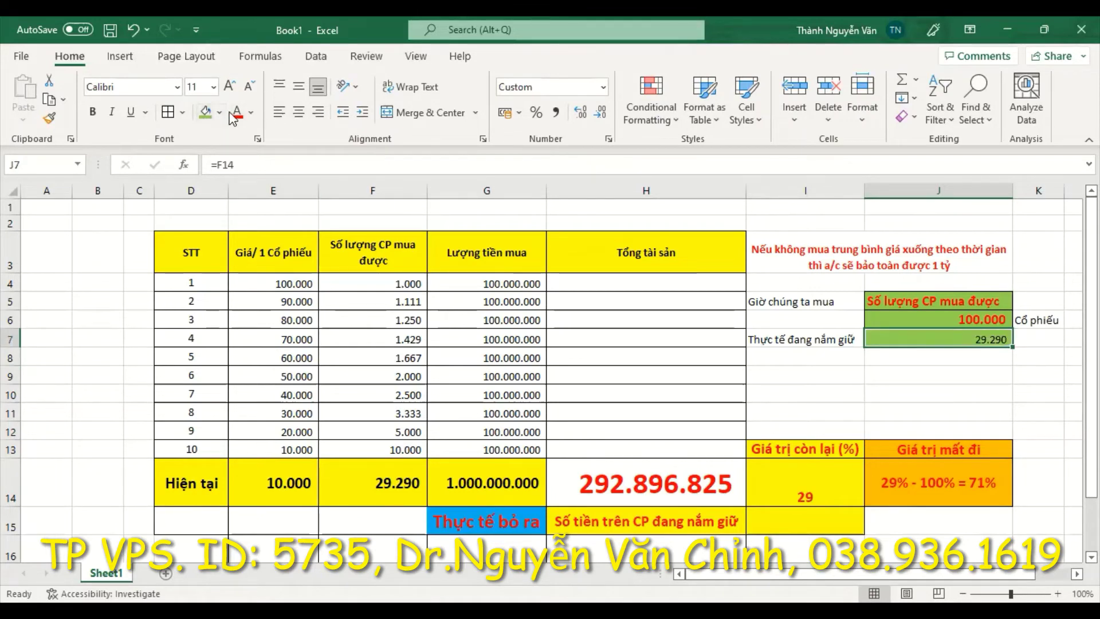
left_click(219, 112)
left_click(250, 262)
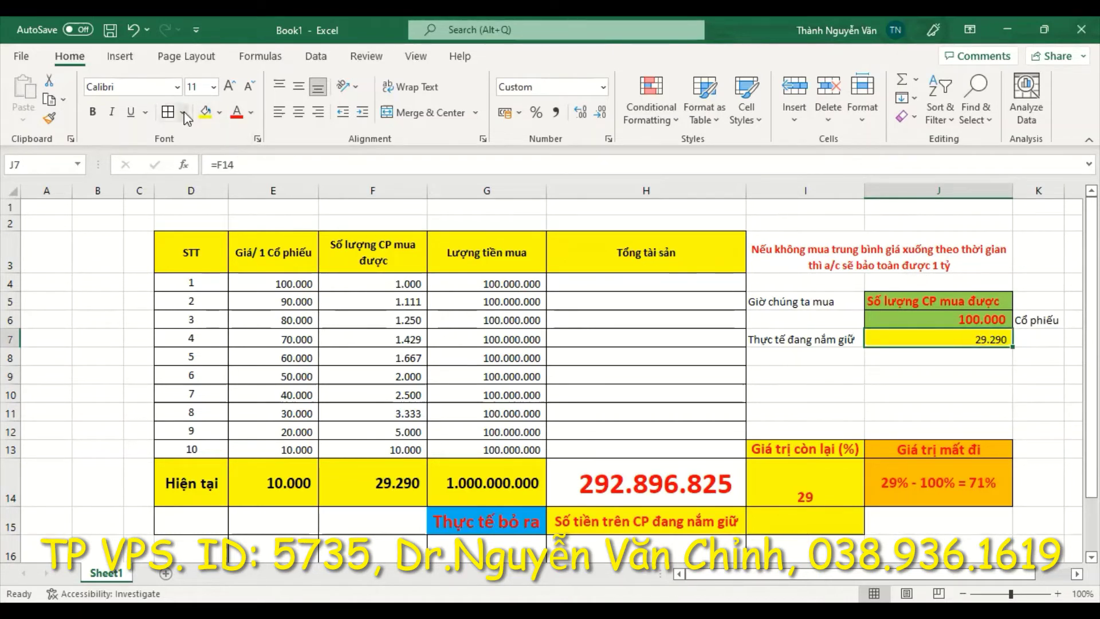
left_click(93, 112)
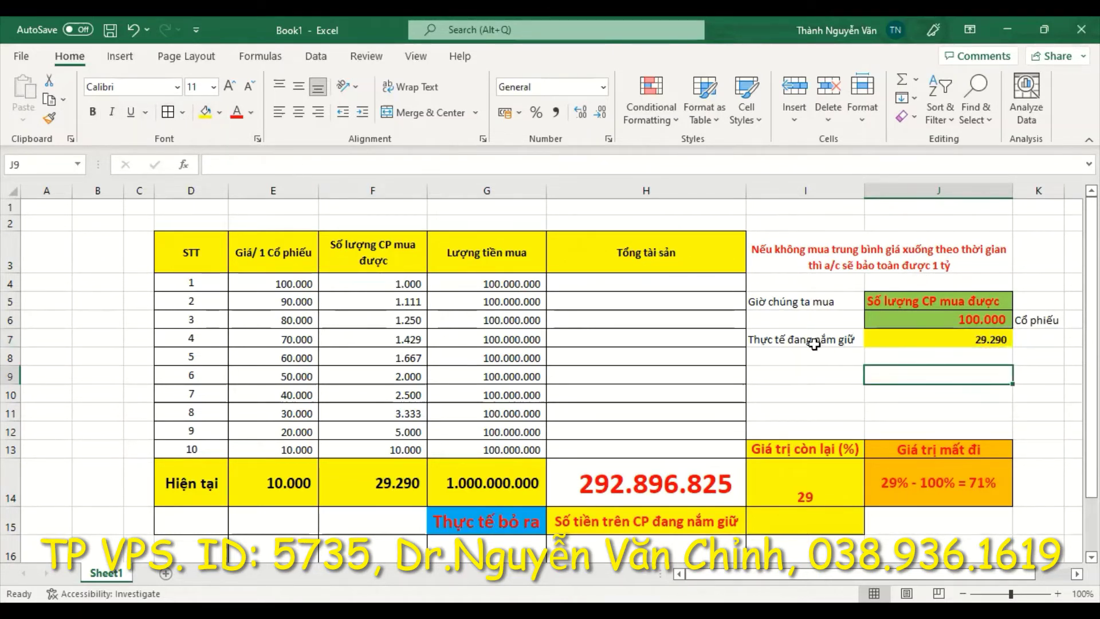
Step: Add borders to I7:J7 and try a 14-point font on both cells before restoring size 11
left_click_drag(788, 342, 899, 342)
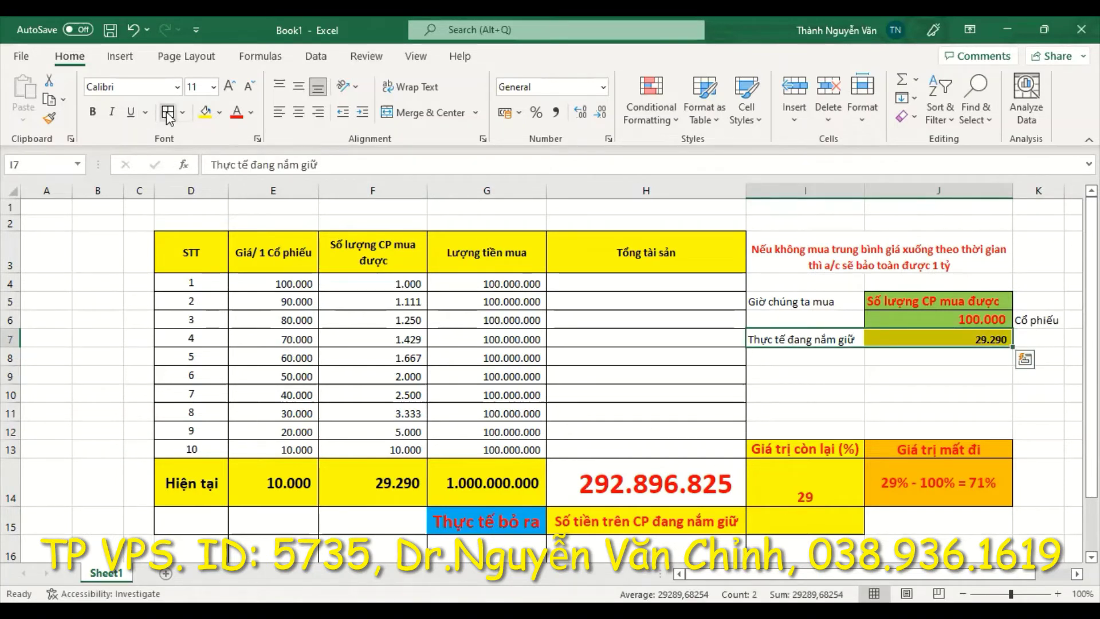
left_click(231, 87)
left_click(231, 87)
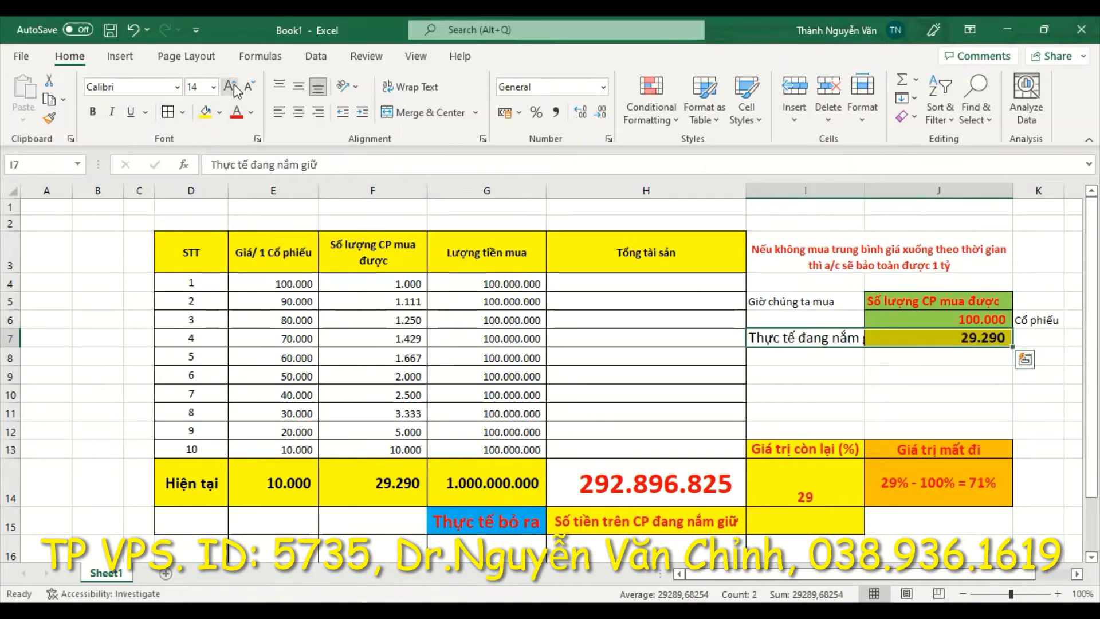
left_click(249, 88)
left_click(249, 87)
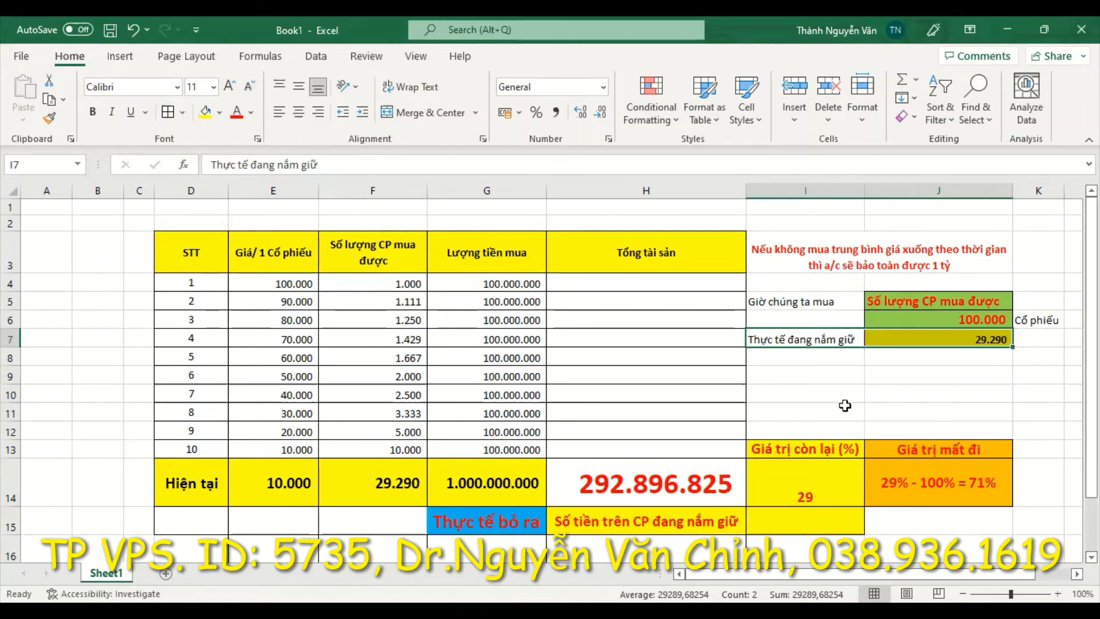
left_click(952, 374)
Step: Fill the label cell I7 with the standard red colour
left_click(808, 338)
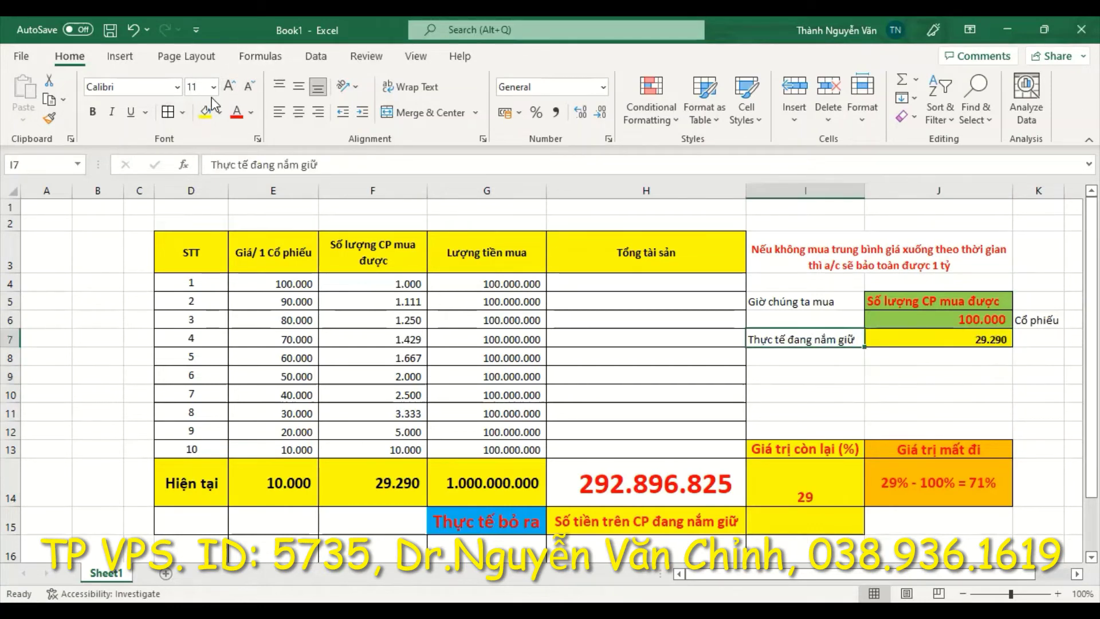
left_click(219, 113)
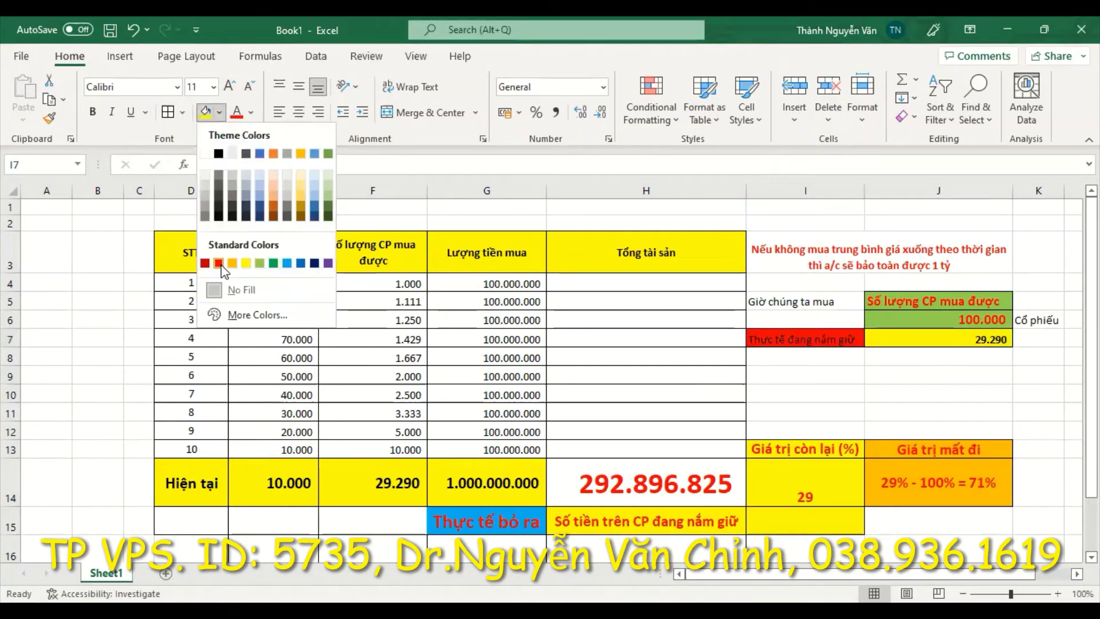
Step: Enlarge the held share count in J7 to one font size step below 18 points
left_click(924, 342)
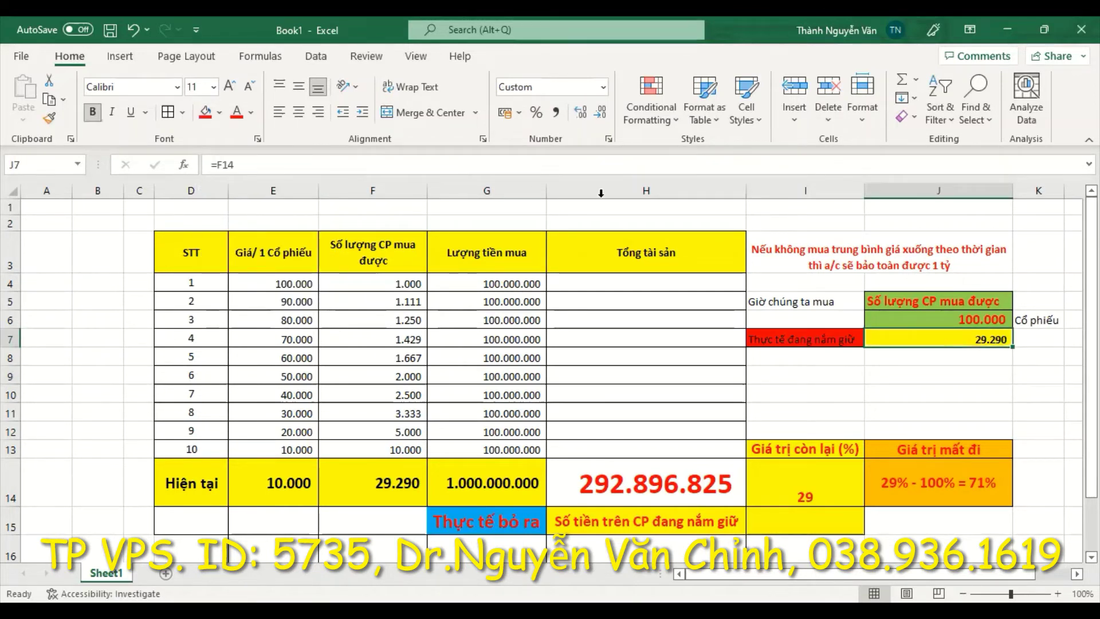
left_click(230, 86)
left_click(229, 86)
left_click(229, 85)
left_click(229, 86)
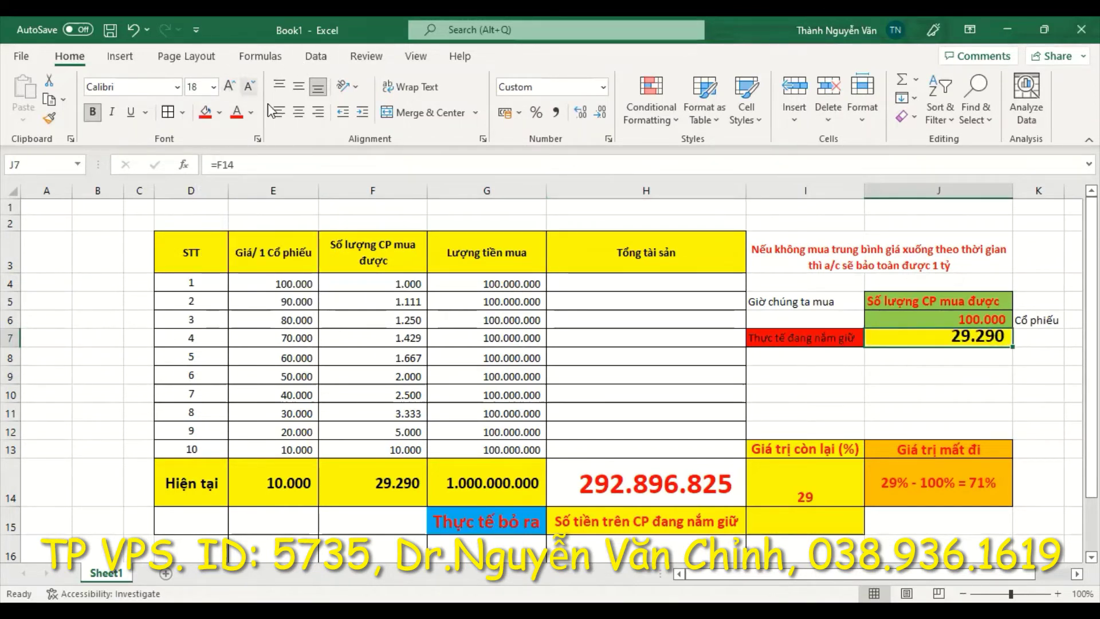
left_click(952, 361)
left_click(939, 339)
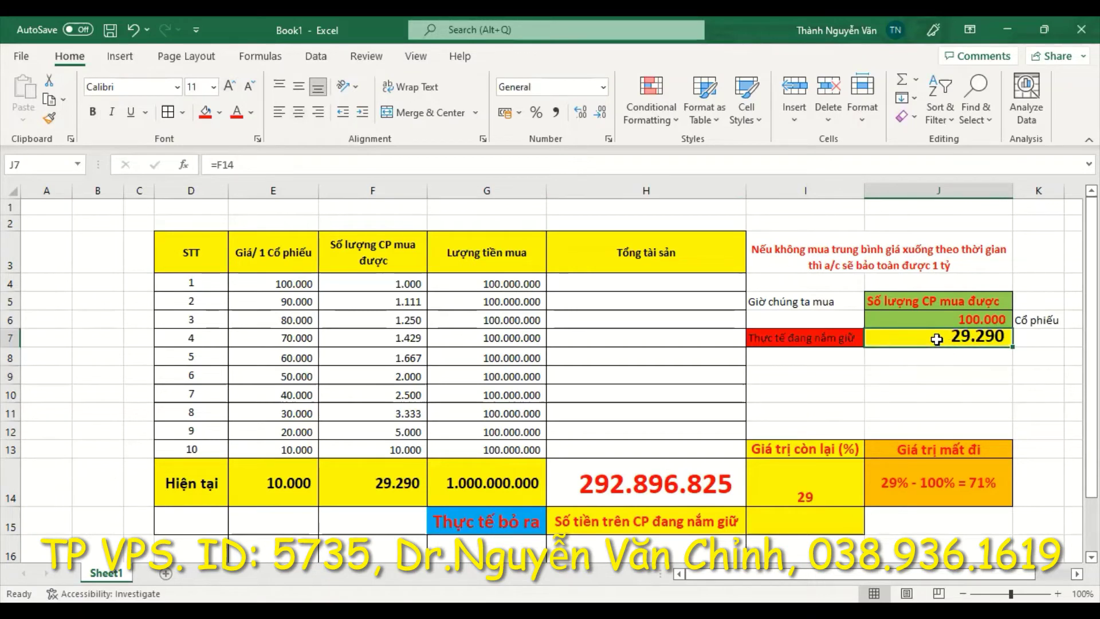
left_click(249, 86)
left_click(1001, 377)
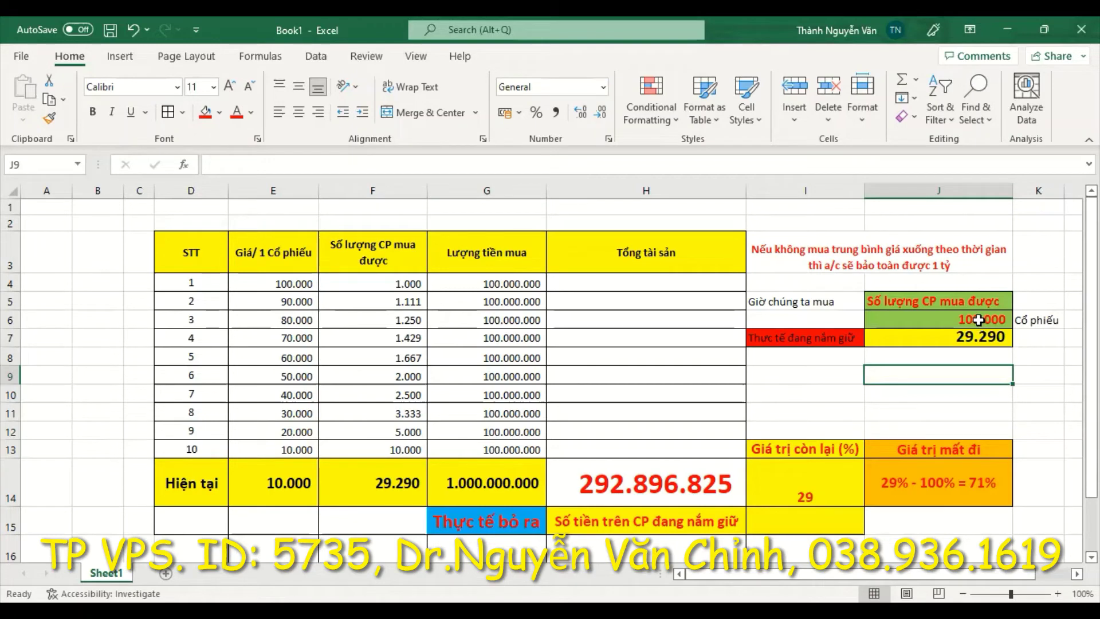
left_click(975, 357)
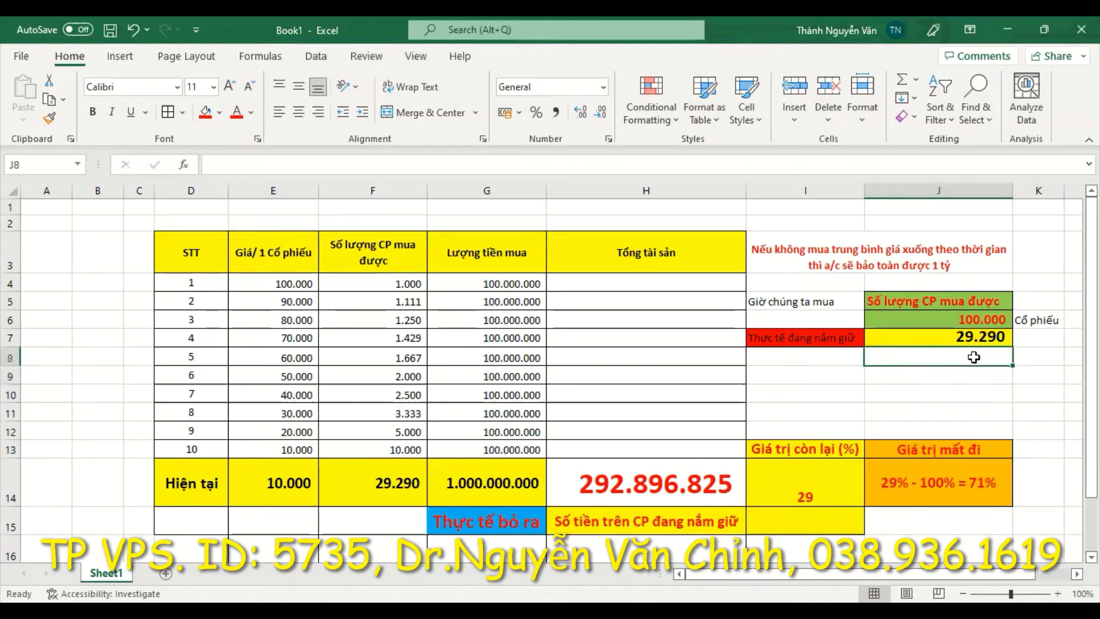
Step: Enter the label "Số lượng cổ phiếu chênh lệch" in cell I8
left_click(801, 362)
type("S")
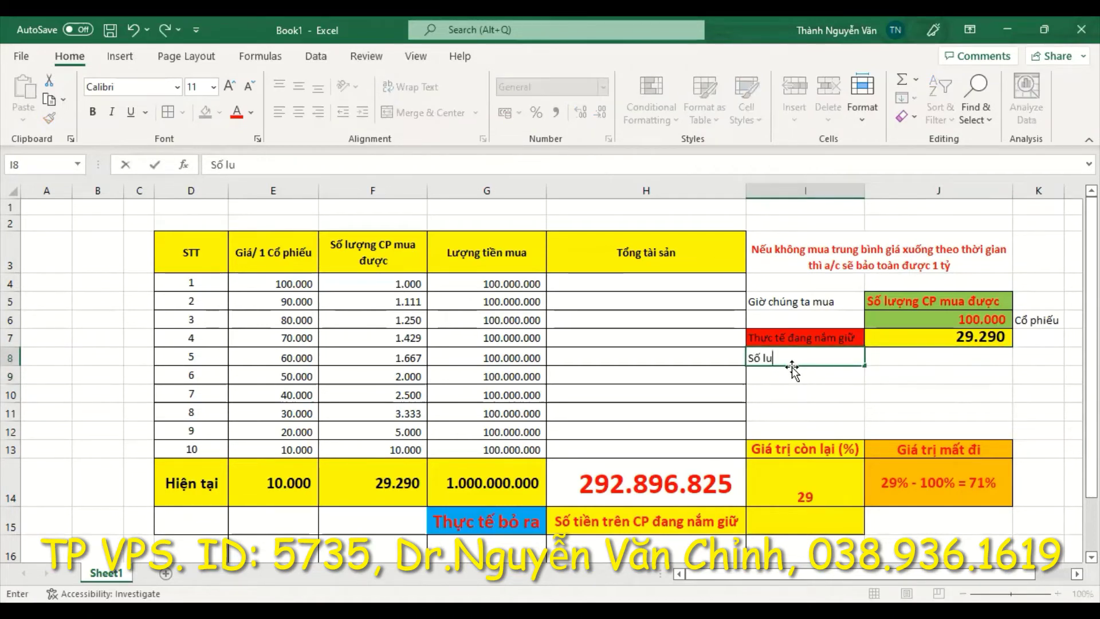
type("ố lượng cổ")
type(" poh")
key("BackSpace")
key("BackSpace")
type("hiếu c")
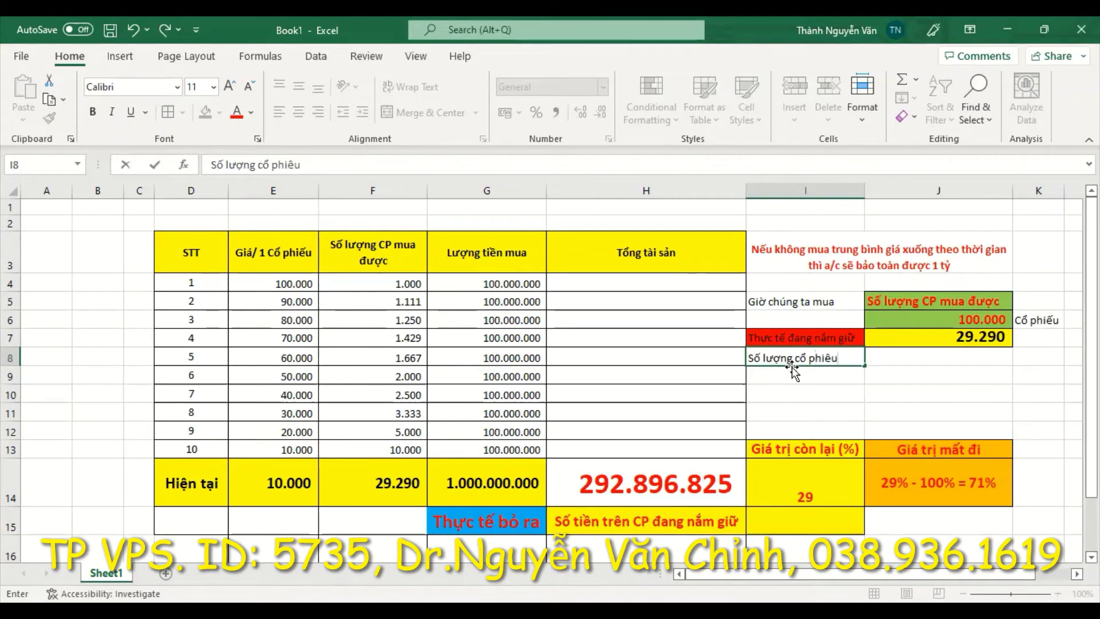
key("BackSpace")
key("BackSpace")
type("nh lệch")
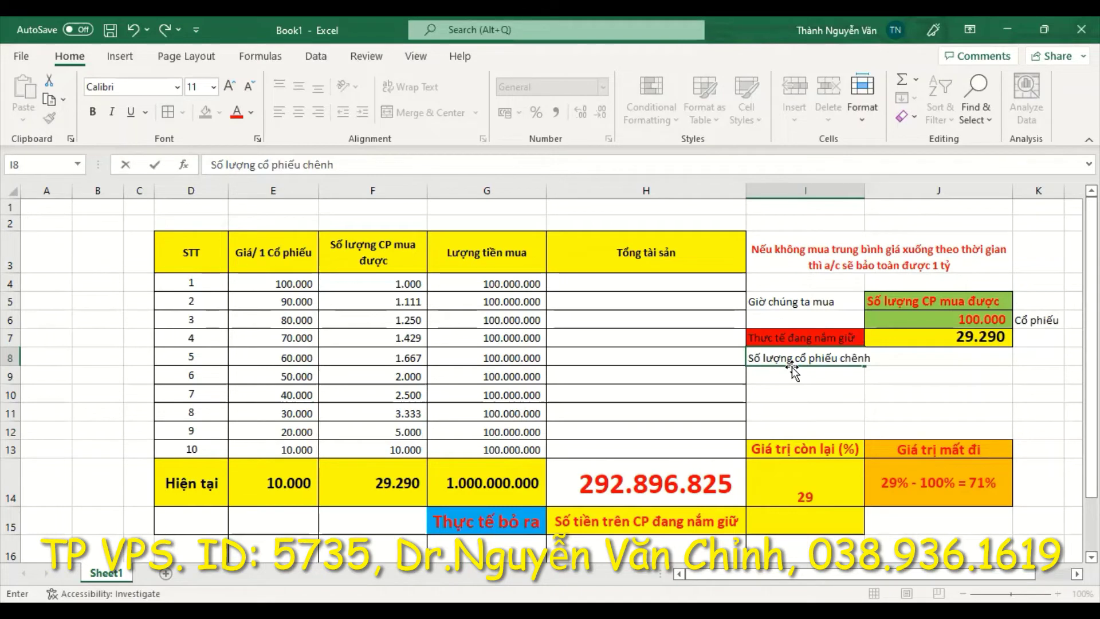
left_click(810, 392)
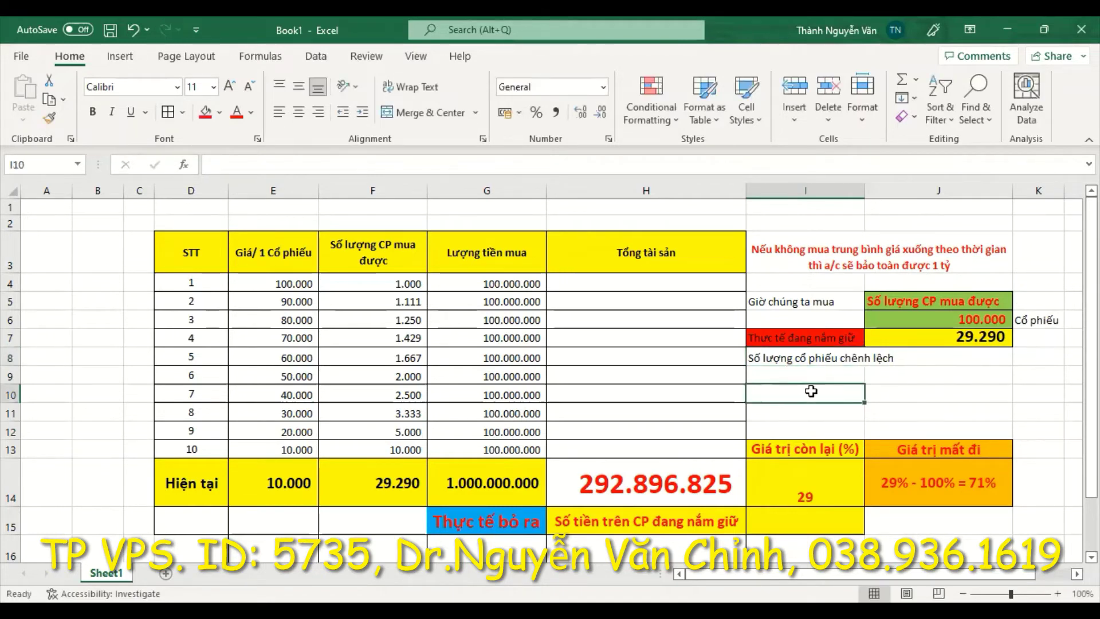
Step: Wrap the text in I8 and increase the height of row 8 to fit two lines
left_click(817, 356)
left_click(416, 87)
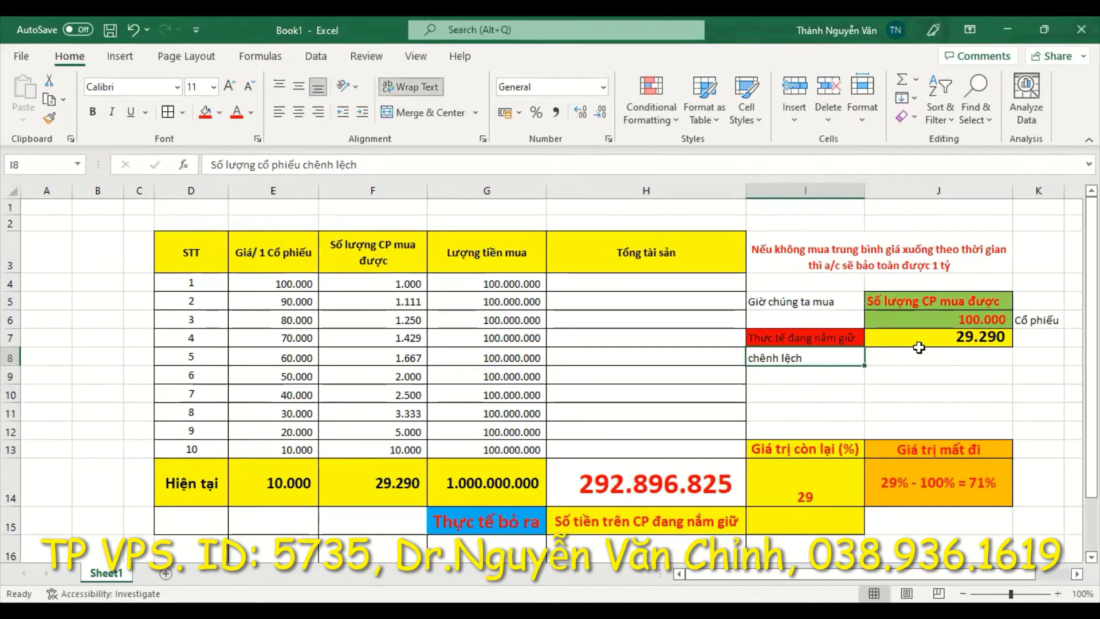
left_click(817, 408)
left_click(797, 358)
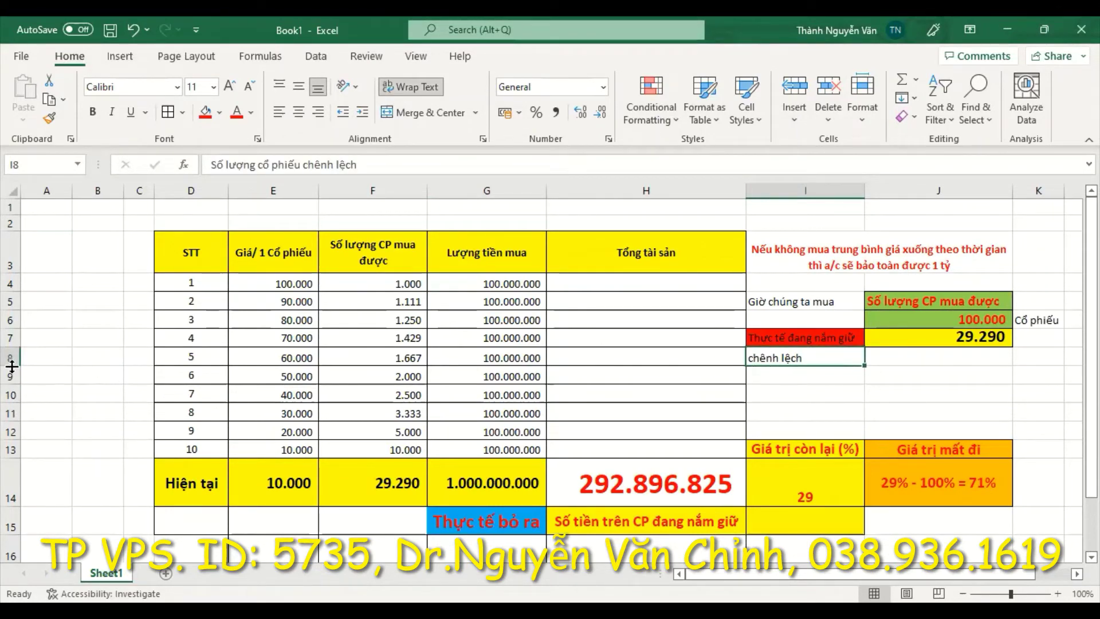
left_click_drag(12, 365, 12, 378)
Step: Calculate the share difference in J8 with the formula =J6-J7
left_click(925, 365)
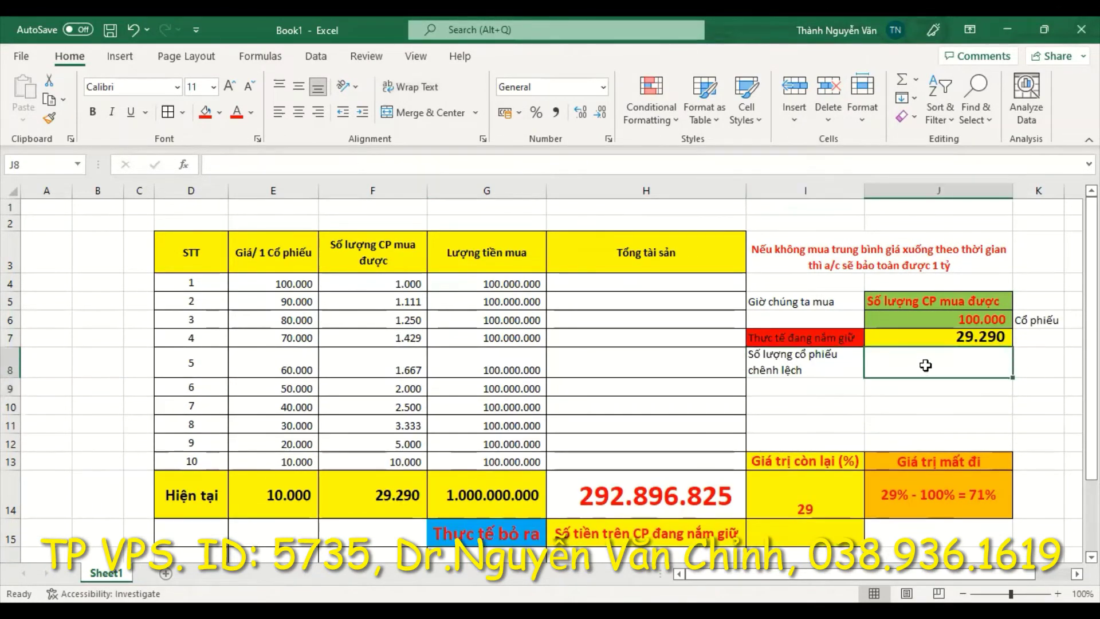
type("=")
left_click(936, 322)
type("-")
left_click(940, 341)
key("Return")
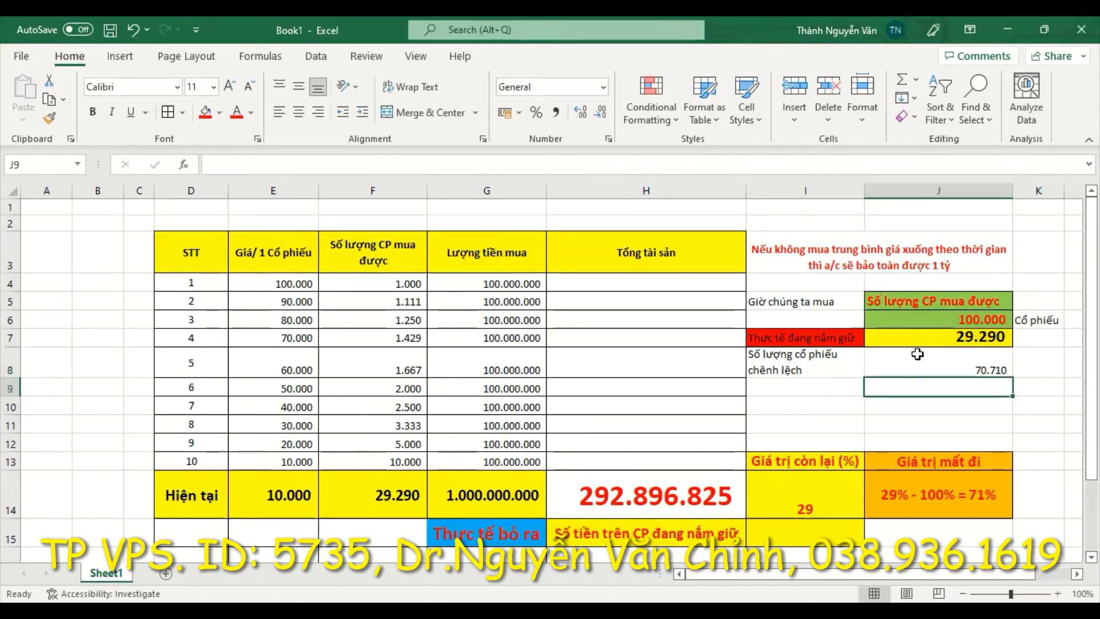
Step: Format I8:J8 with a green fill, bold red text, borders and middle vertical alignment
left_click_drag(787, 358, 950, 362)
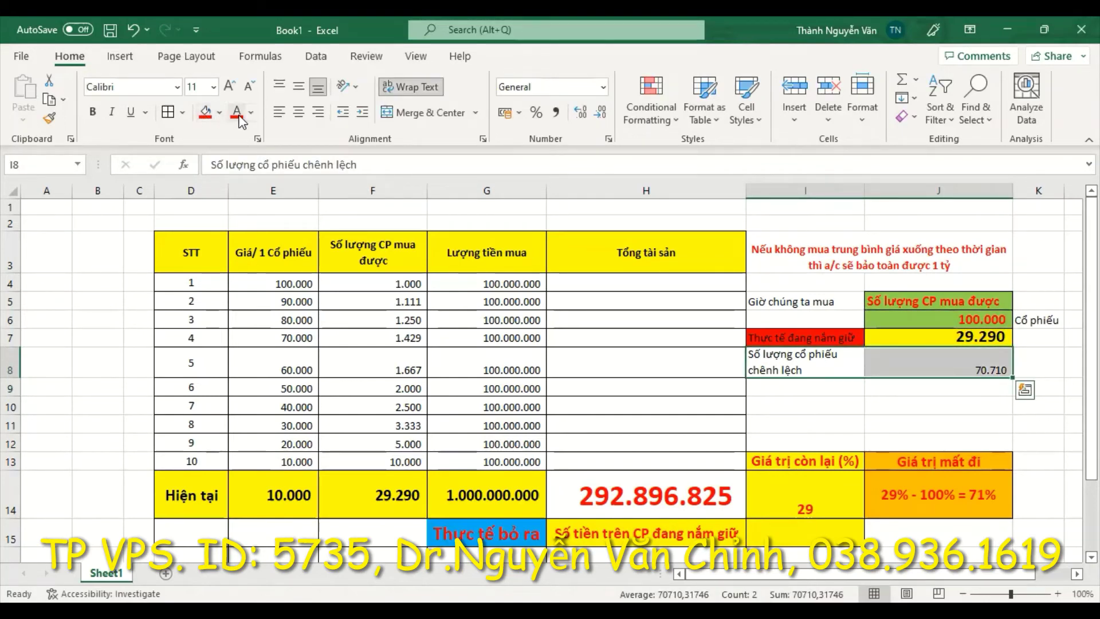
left_click(276, 264)
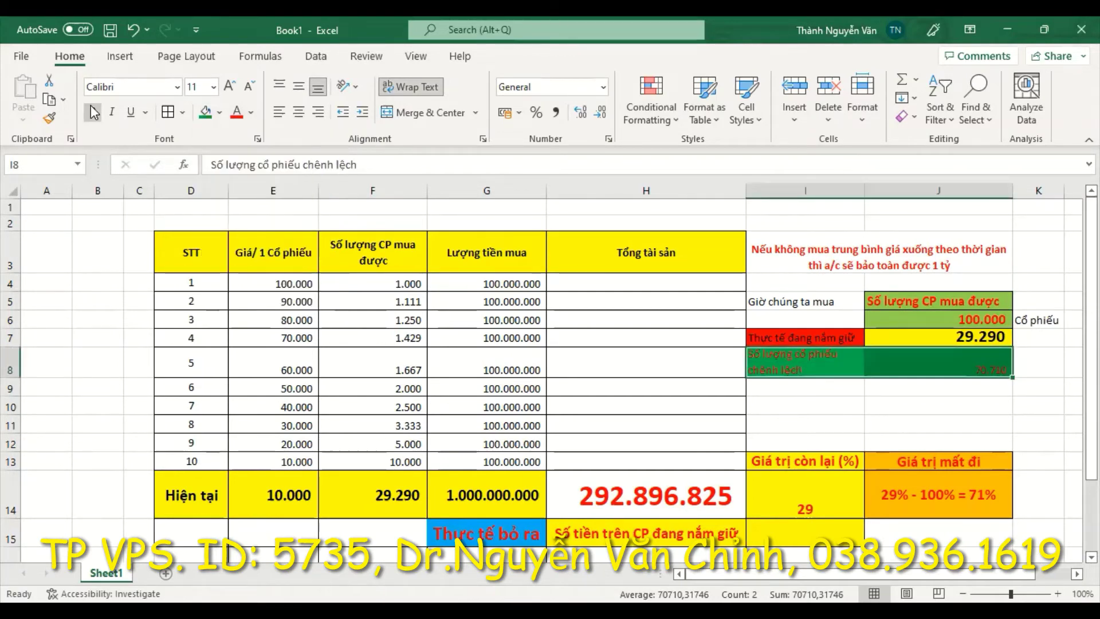
left_click(932, 408)
left_click(951, 362)
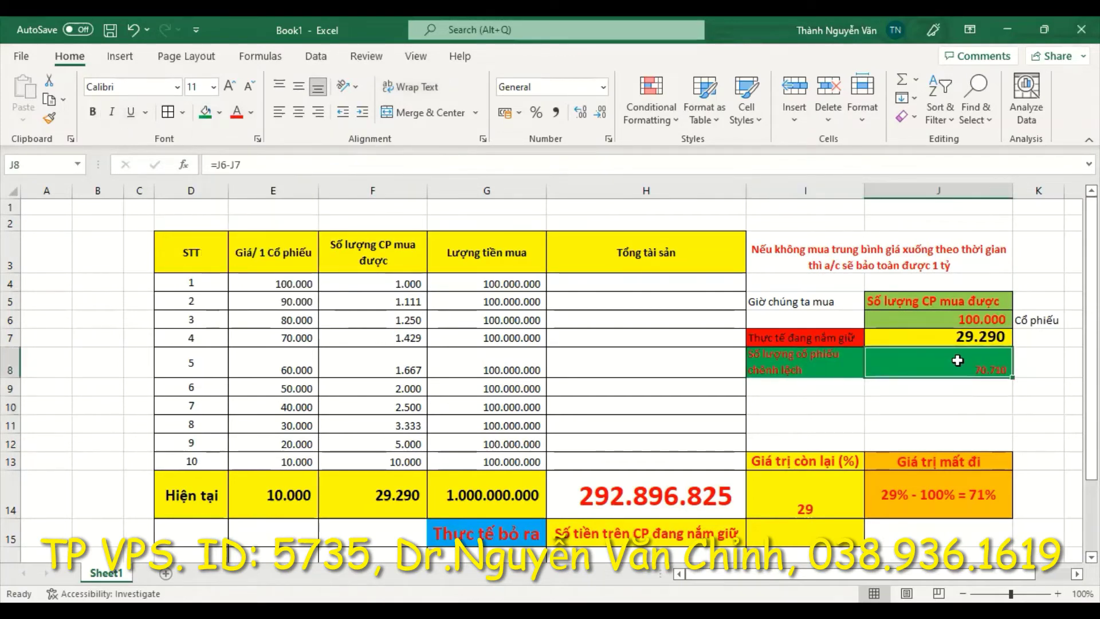
left_click_drag(820, 361, 930, 361)
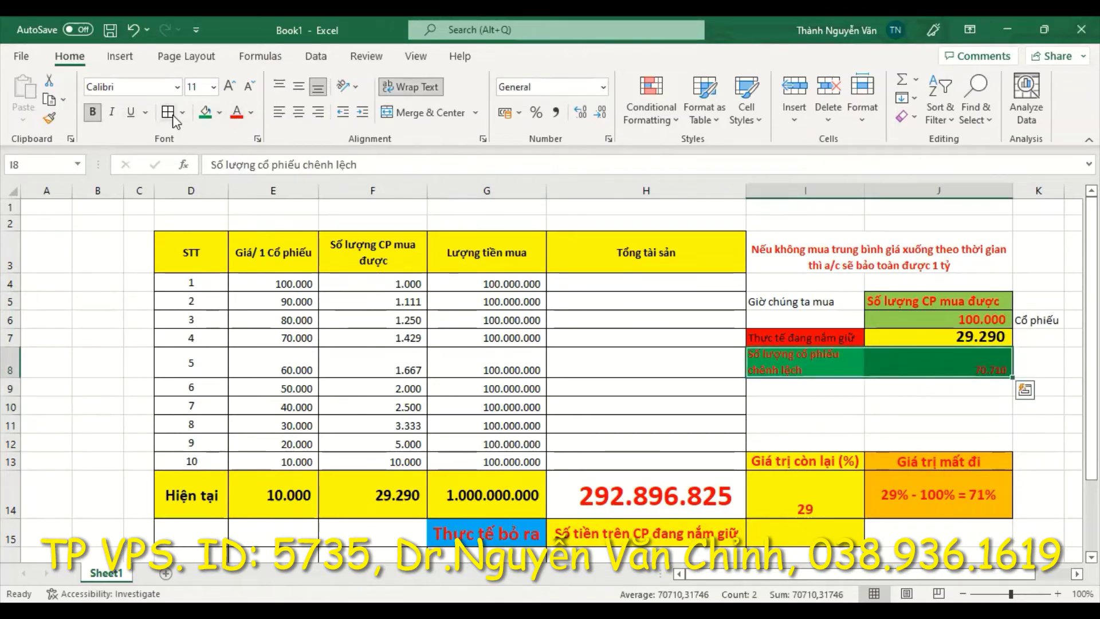
left_click(298, 87)
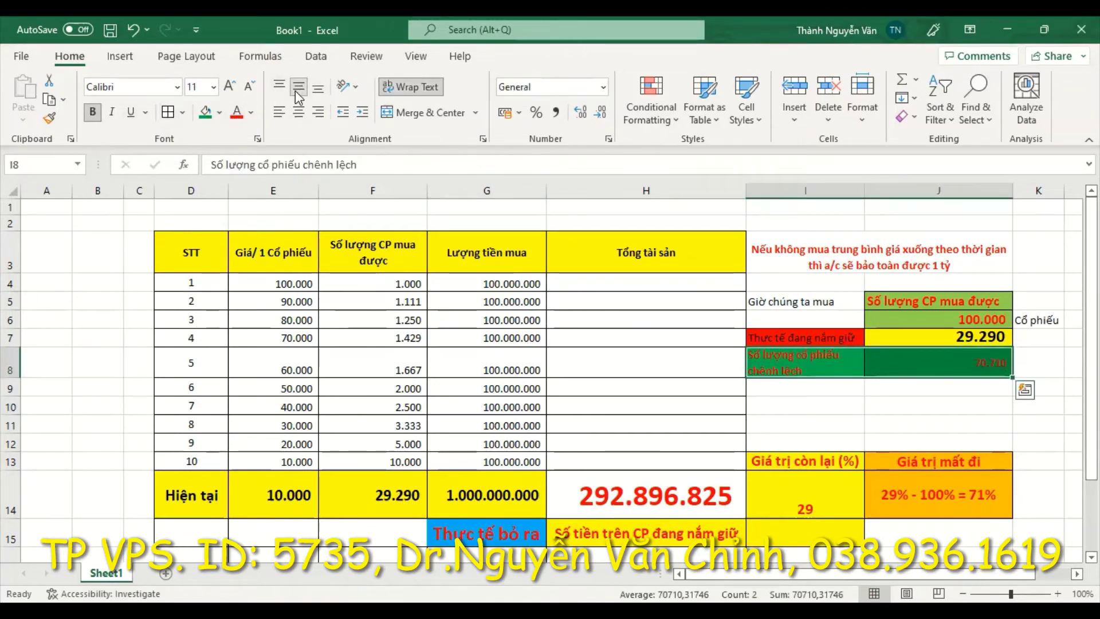
Step: Enlarge the share difference in J8 to 22 points
key("Right")
left_click(230, 86)
left_click(229, 86)
left_click(229, 86)
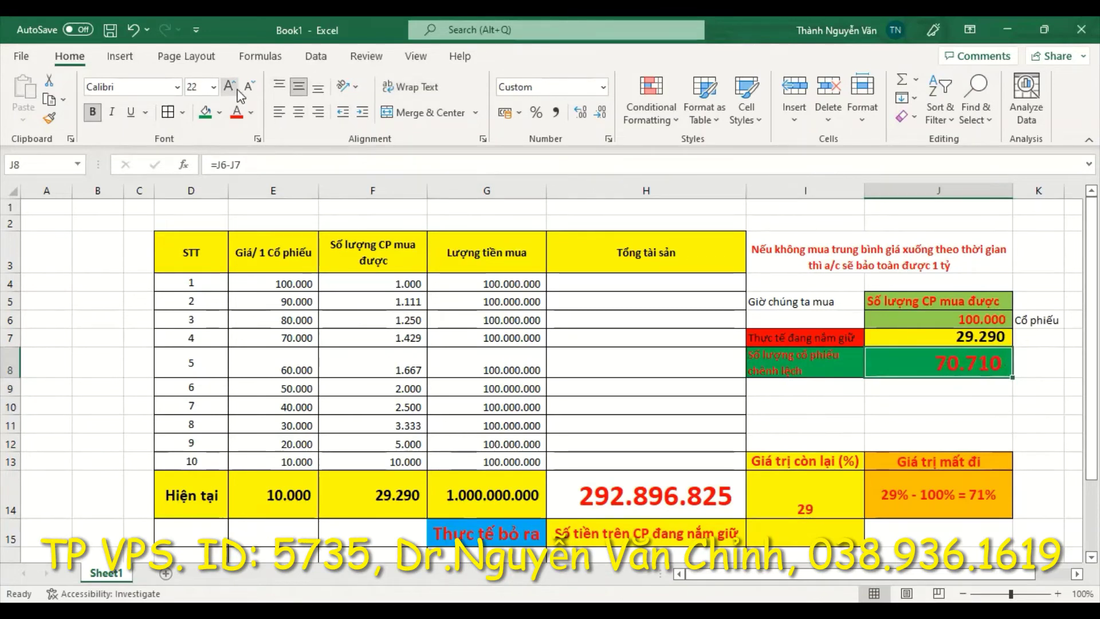
left_click(1042, 370)
left_click(1042, 314)
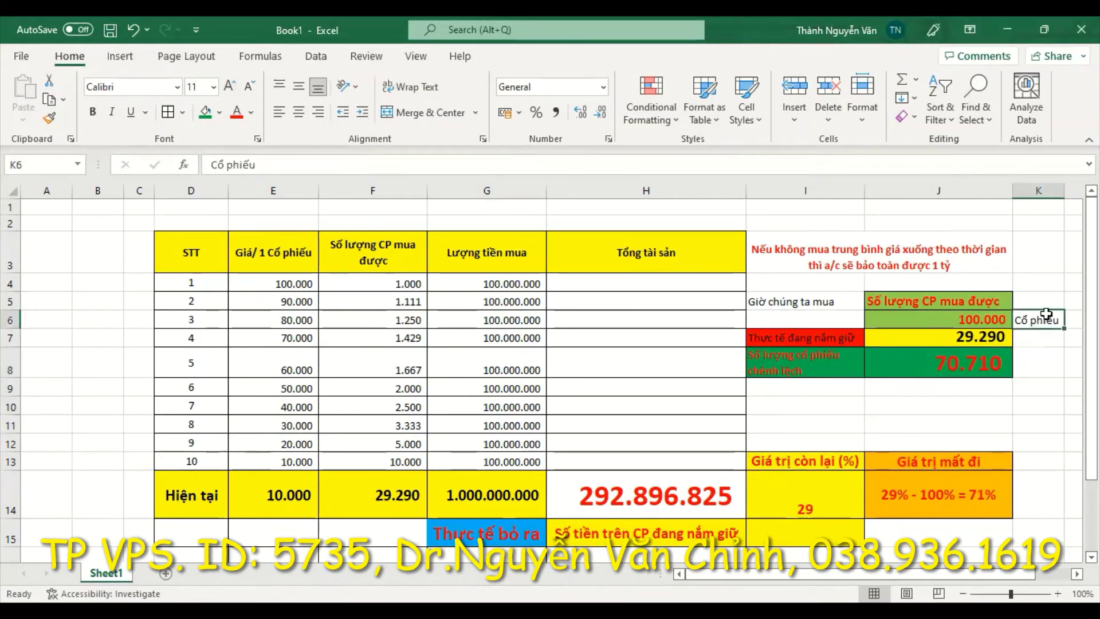
left_click(1041, 335)
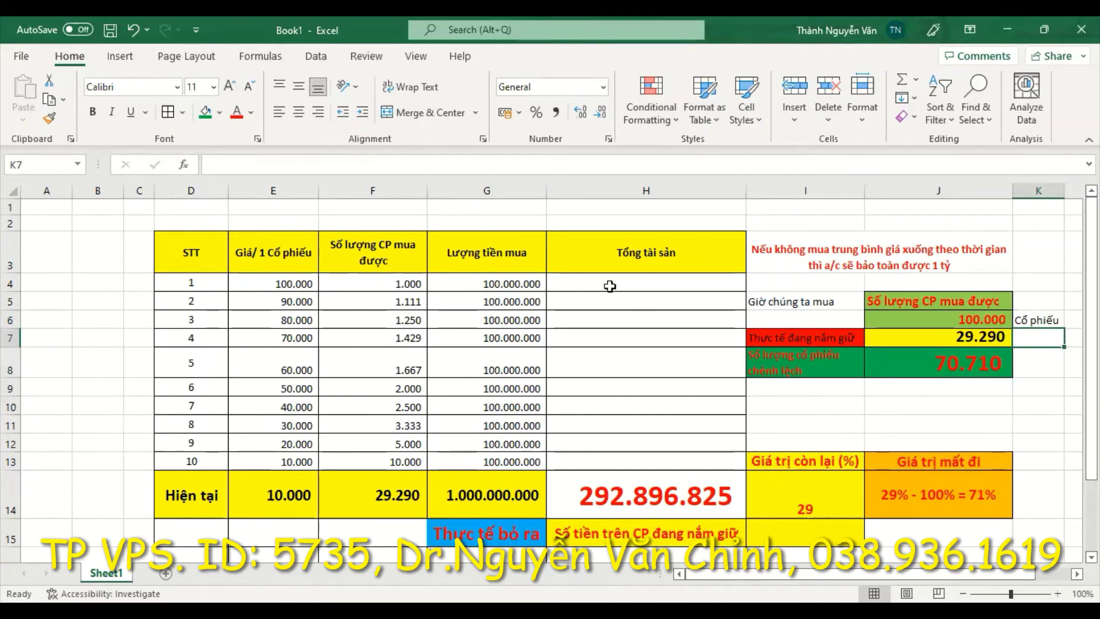
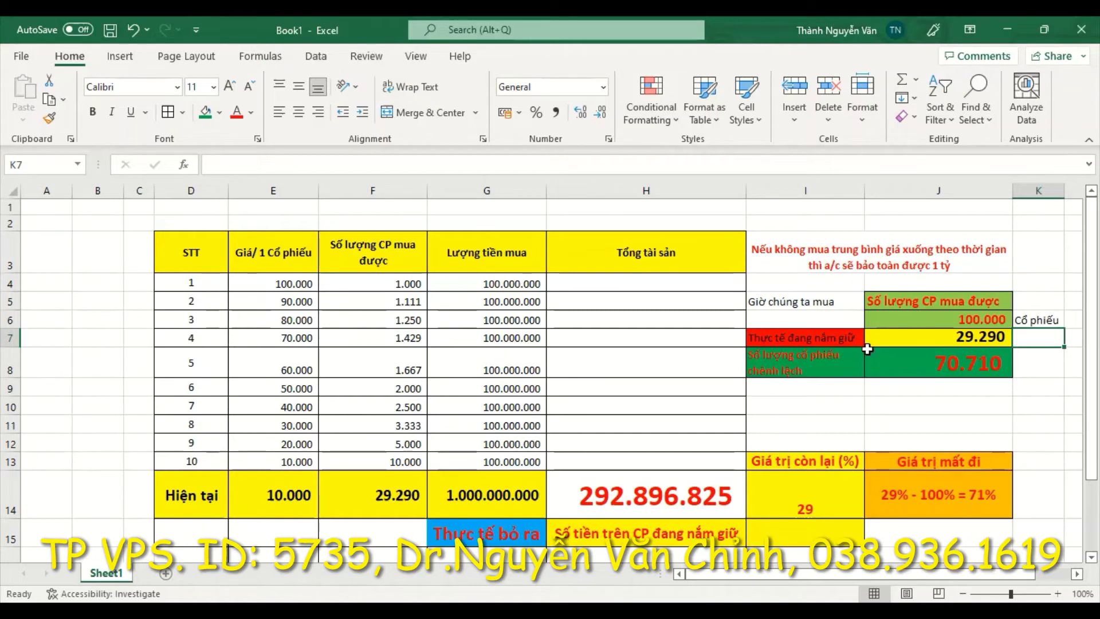
Step: Replace the formula in F4 with a fixed share count of 10000
left_click_drag(503, 290, 513, 463)
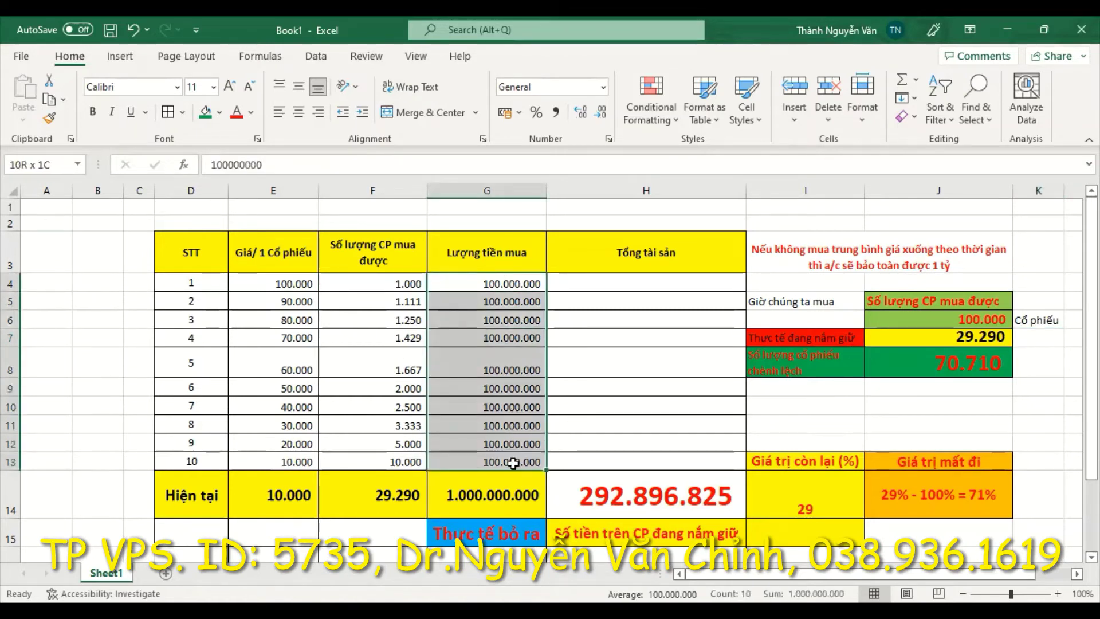
left_click(378, 285)
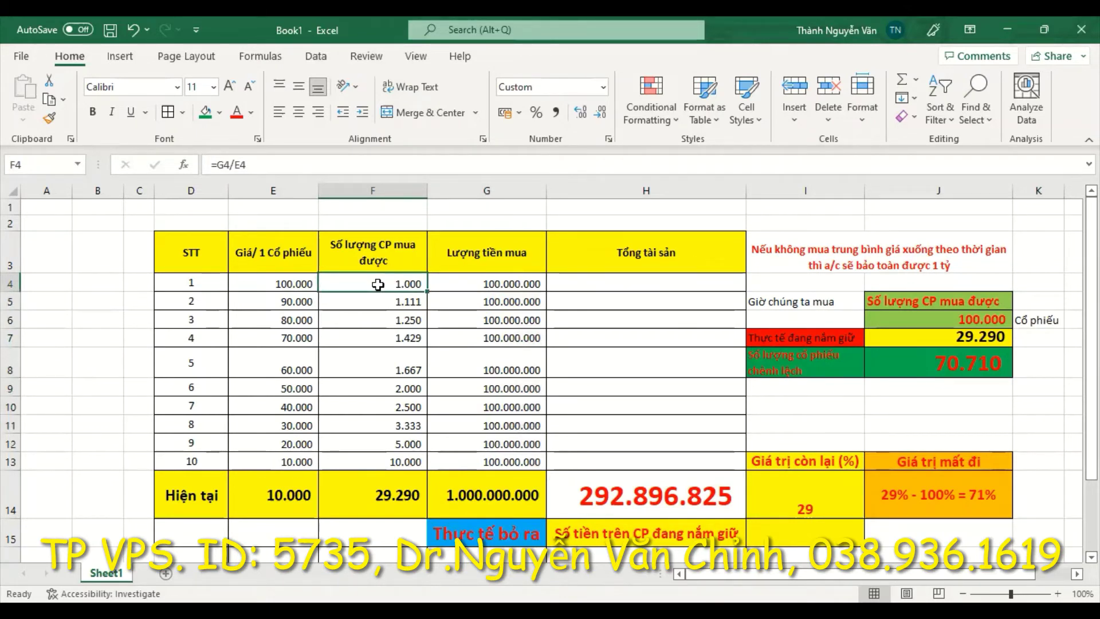
type("100000")
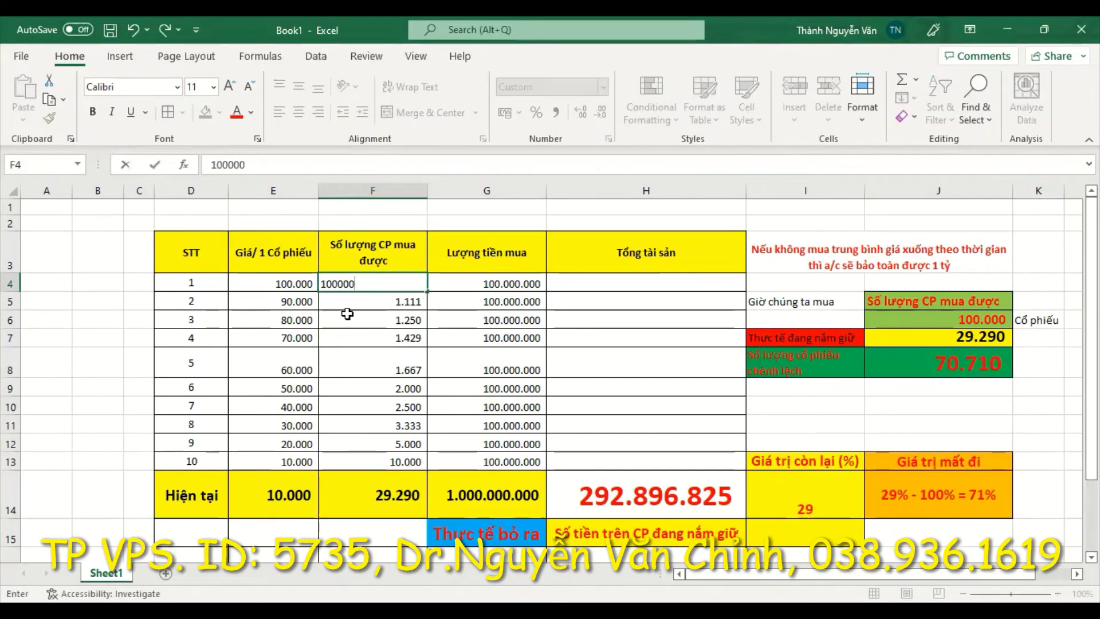
key("Return")
left_click(399, 283)
double_click(411, 283)
key("BackSpace")
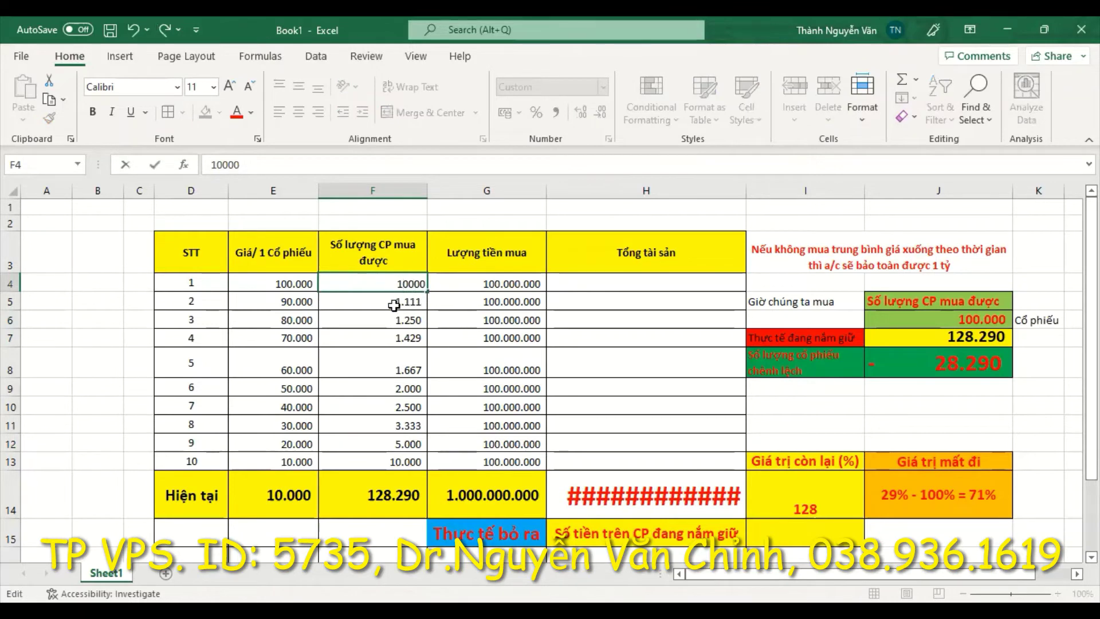
Step: Set the share count in F5 to 9000 and extend the decreasing series from F4:F5 down to F13
left_click(356, 296)
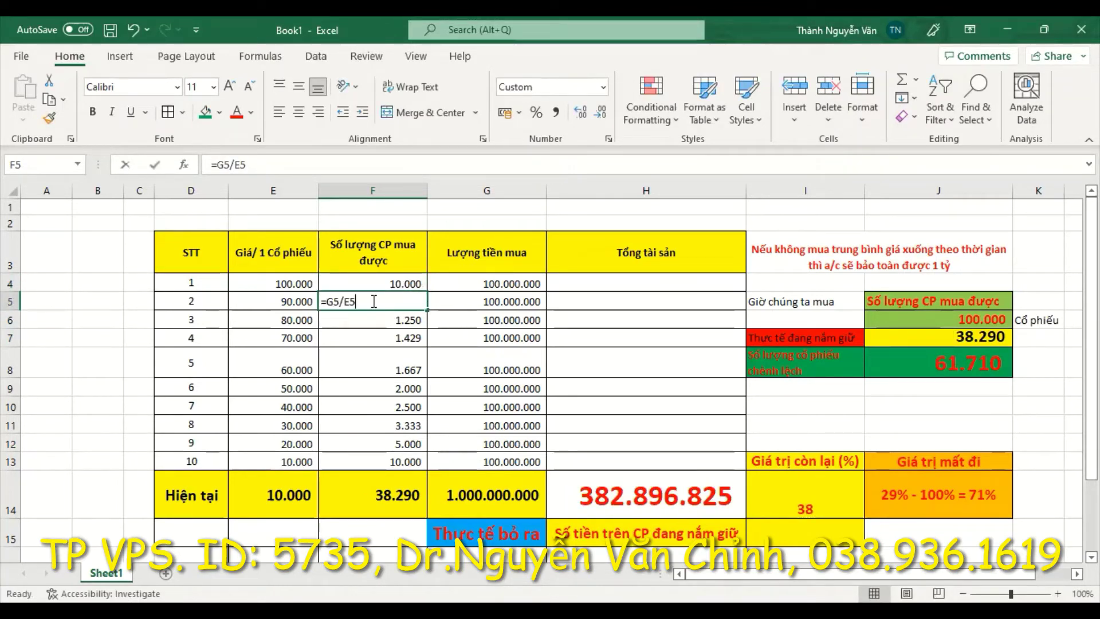
type("9000")
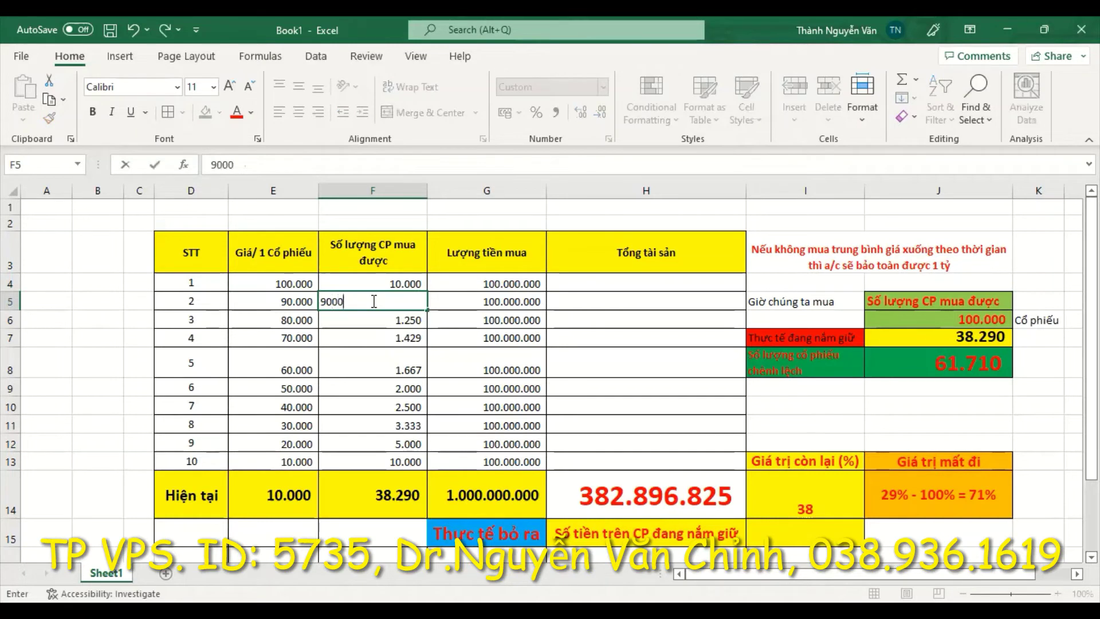
left_click(454, 305)
left_click(407, 282)
left_click_drag(407, 281, 424, 463)
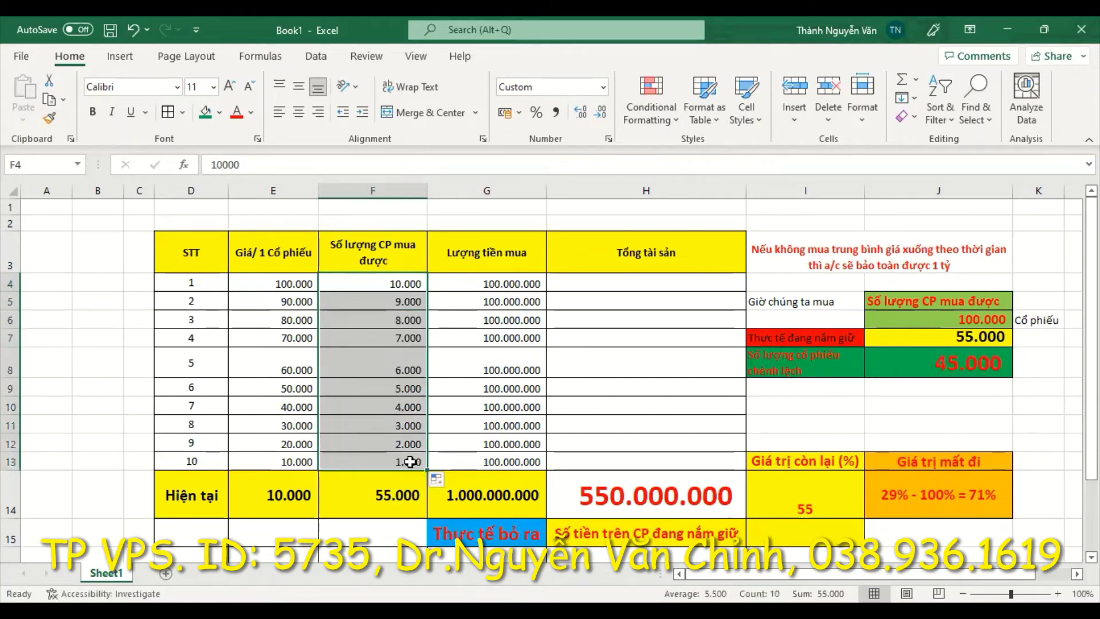
Step: Clear the fixed purchase amounts in G4:G13 under Lượng tiền mua
left_click(644, 404)
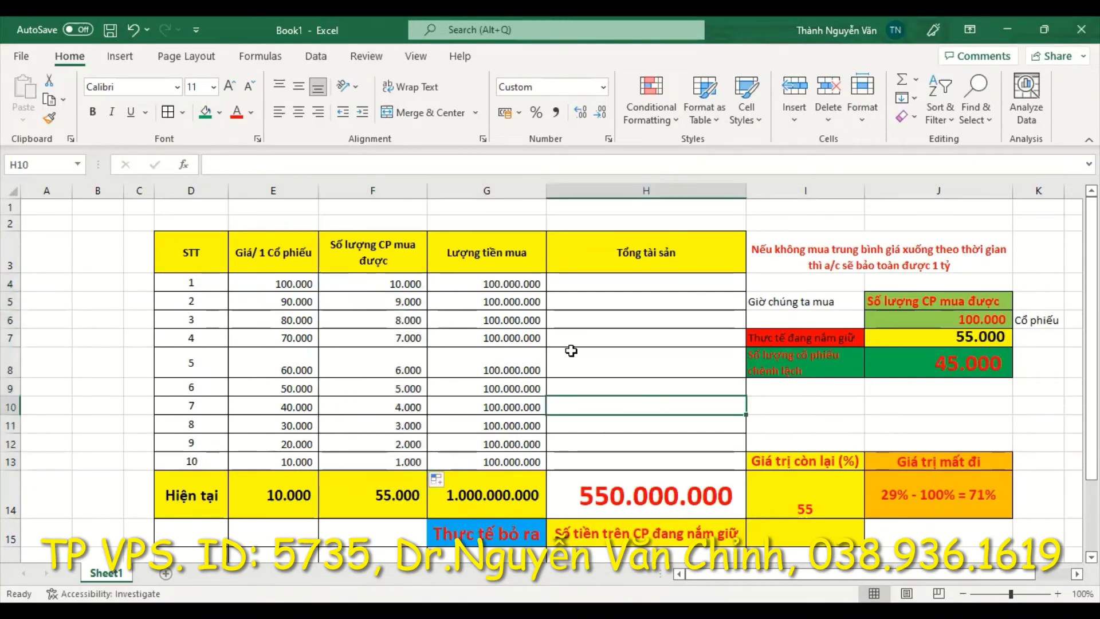
left_click_drag(516, 282, 515, 459)
left_click(603, 317)
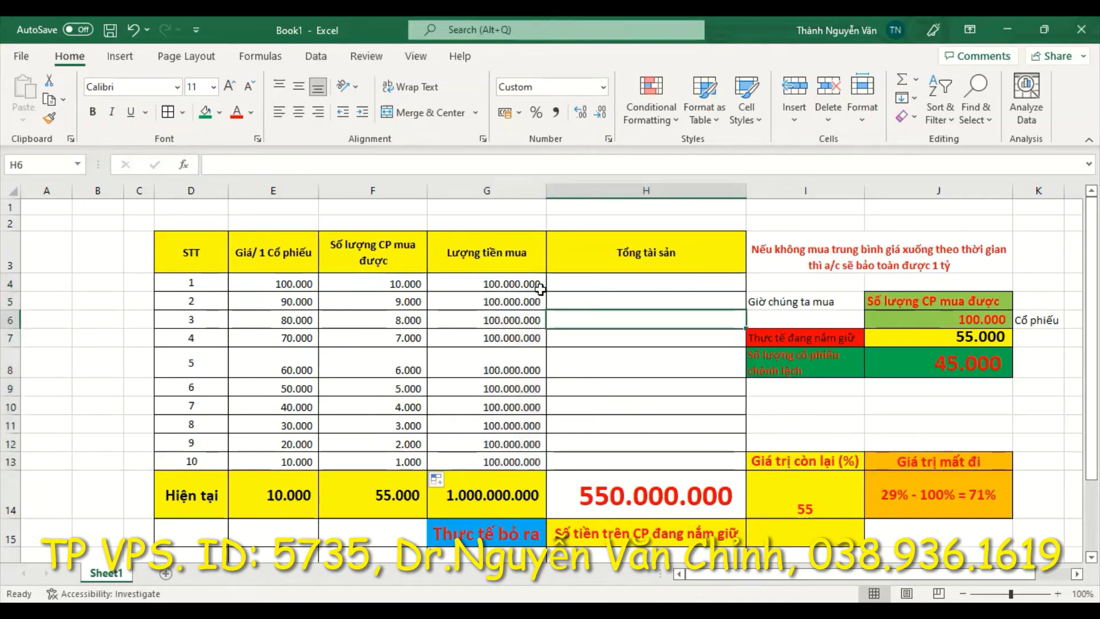
left_click(639, 254)
double_click(691, 255)
left_click_drag(690, 255, 618, 260)
left_click_drag(491, 283, 491, 459)
key("Delete")
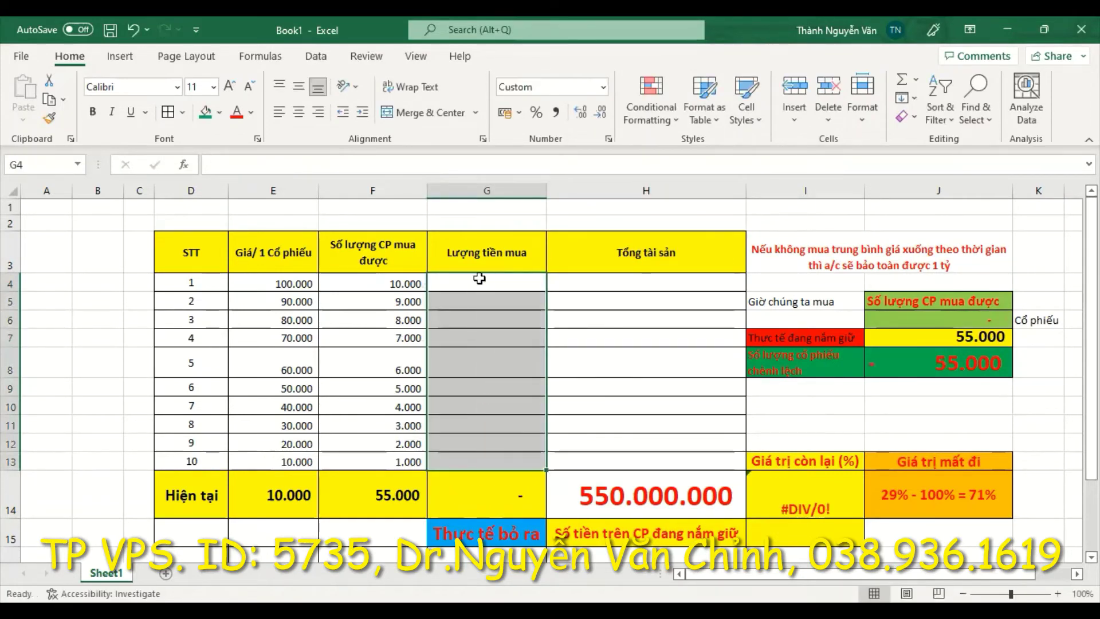
Step: Calculate the first purchase amount in G4 as price times share count with =E4*F4
left_click(478, 280)
type("=")
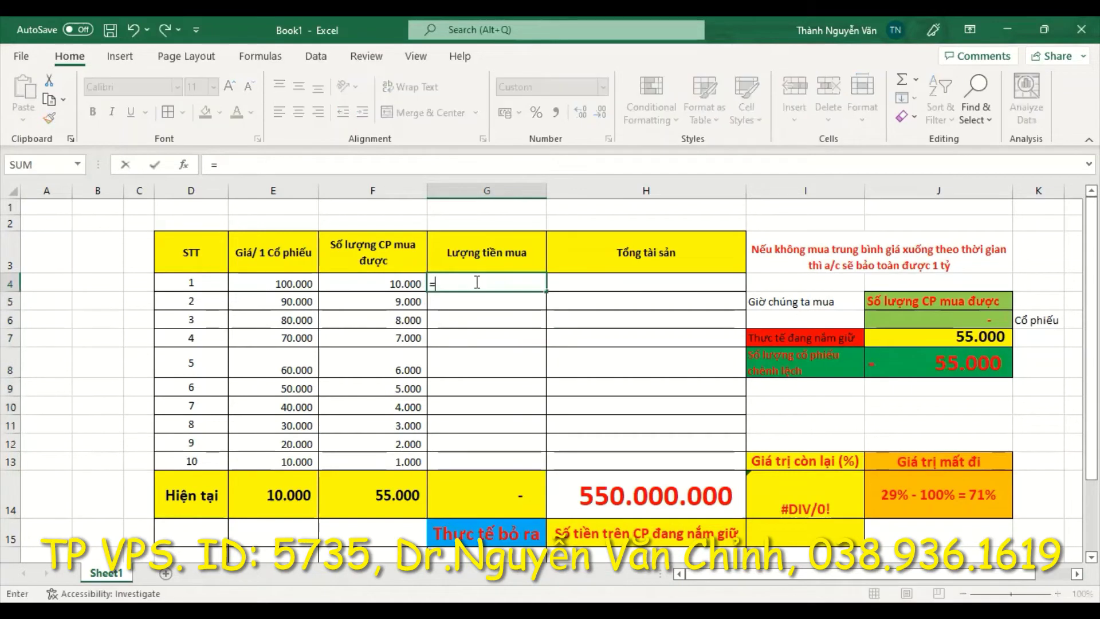
left_click(283, 279)
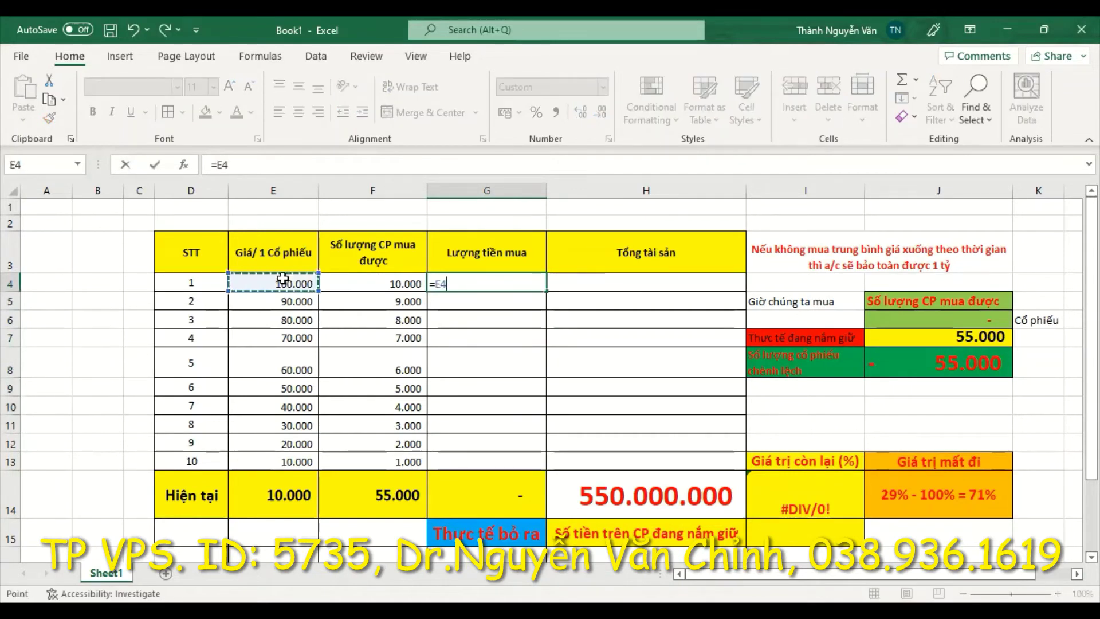
type("*")
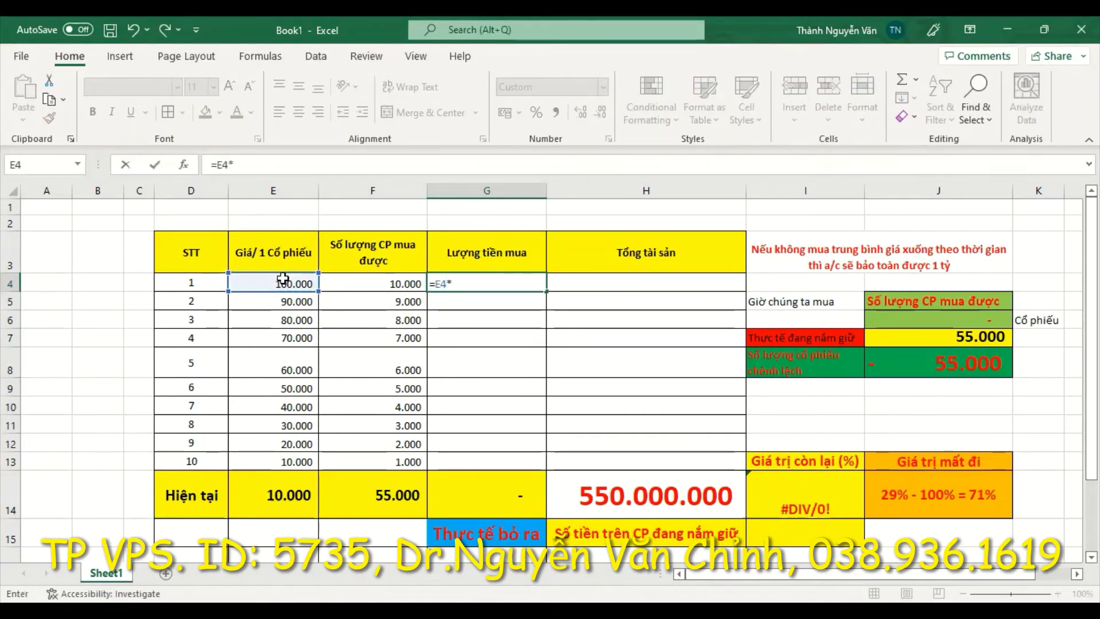
left_click(354, 280)
key("Return")
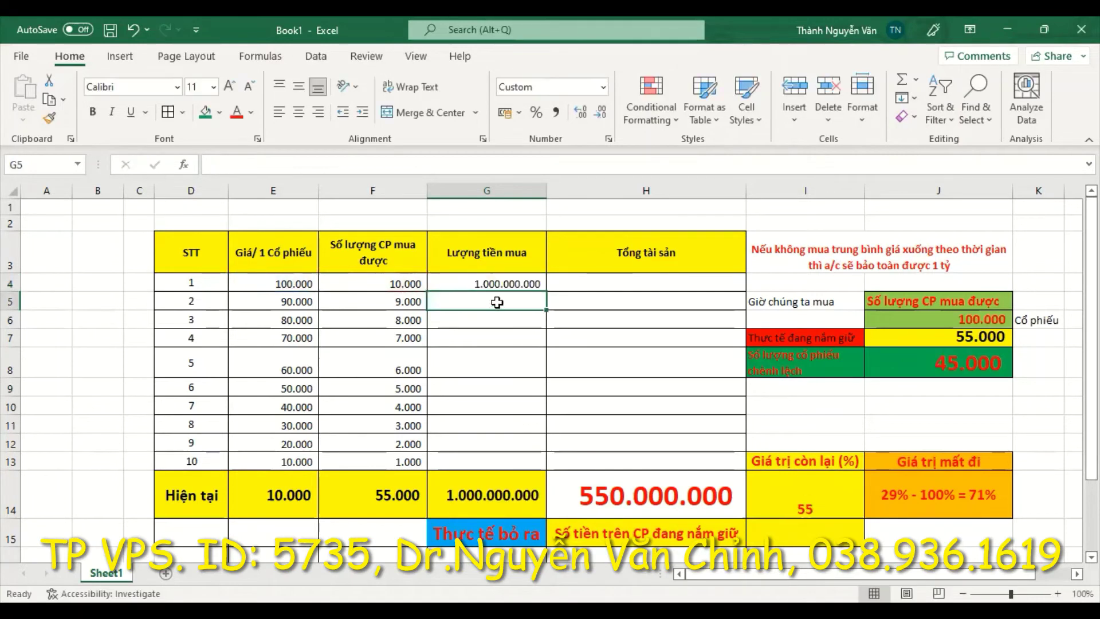
Step: Format G4 with thousands separators and no decimals, and fill its formula down to G13
left_click(508, 282)
left_click(557, 113)
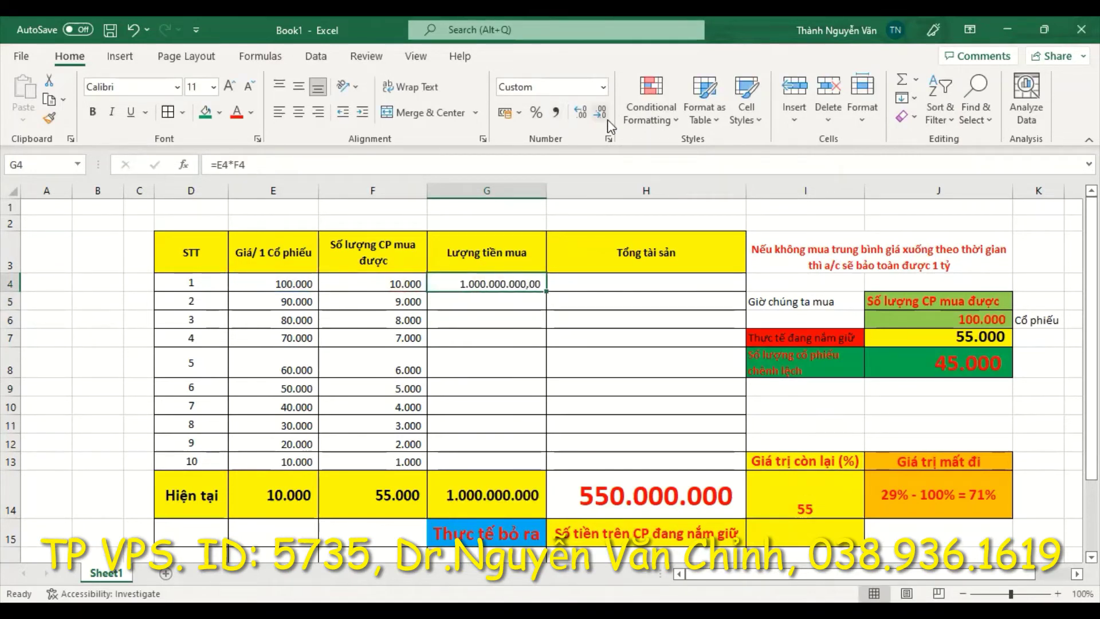
left_click(600, 112)
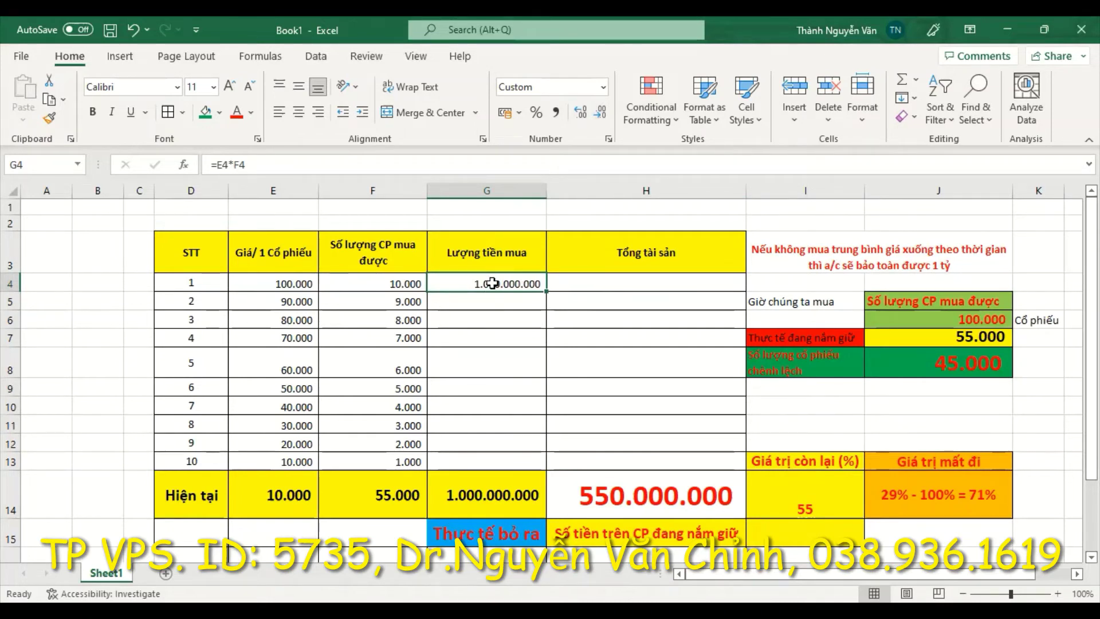
left_click(499, 302)
left_click(519, 284)
left_click_drag(547, 290, 548, 464)
left_click(621, 332)
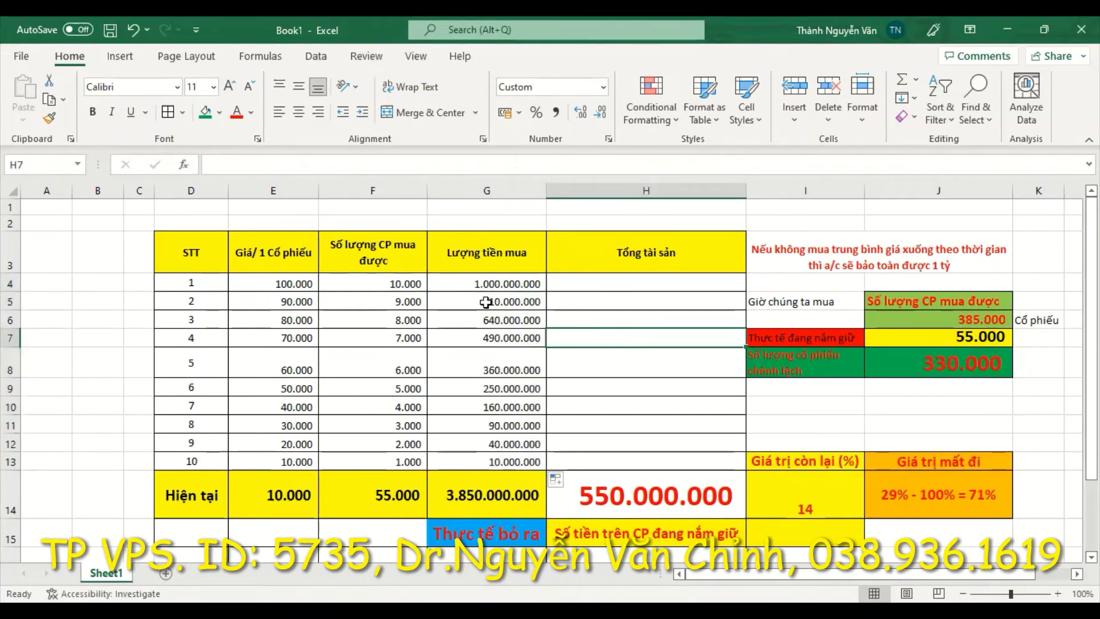
left_click(352, 299)
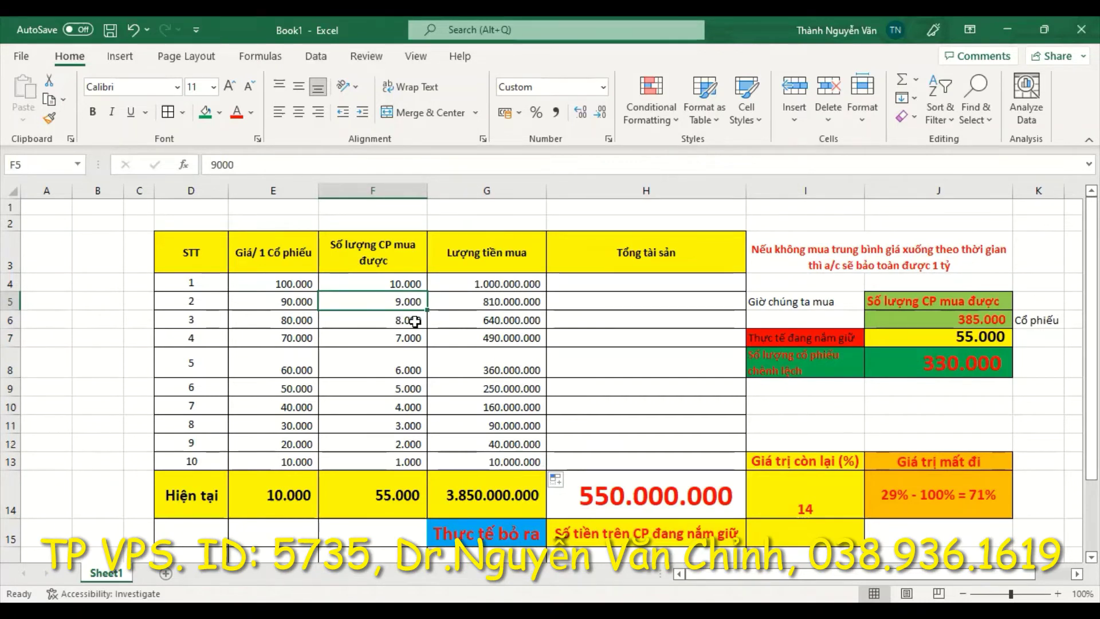
left_click(411, 339)
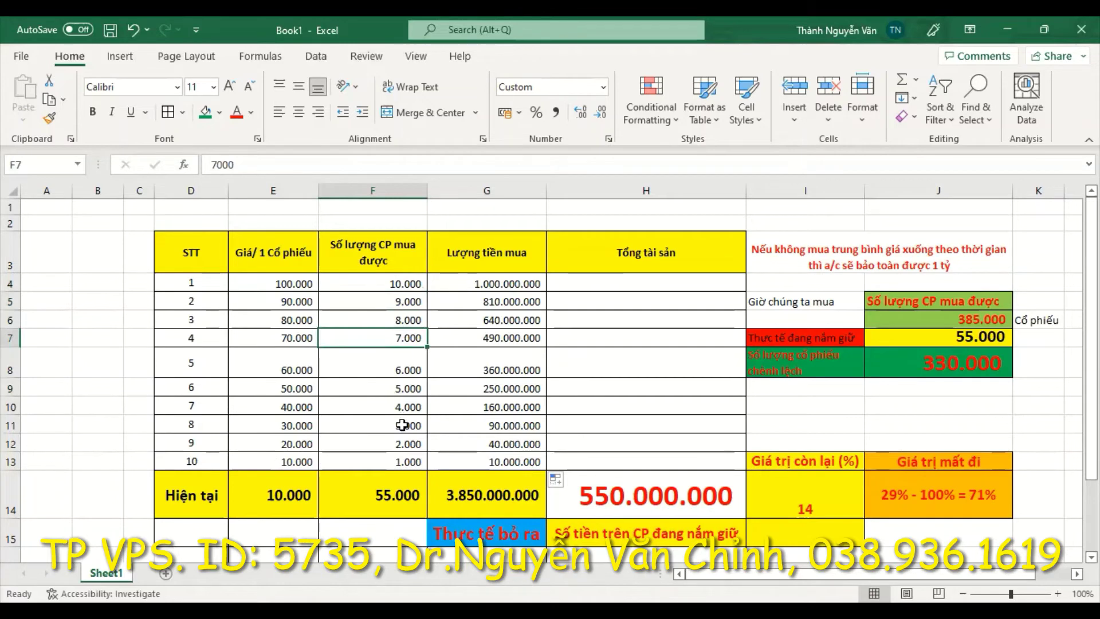
left_click(402, 464)
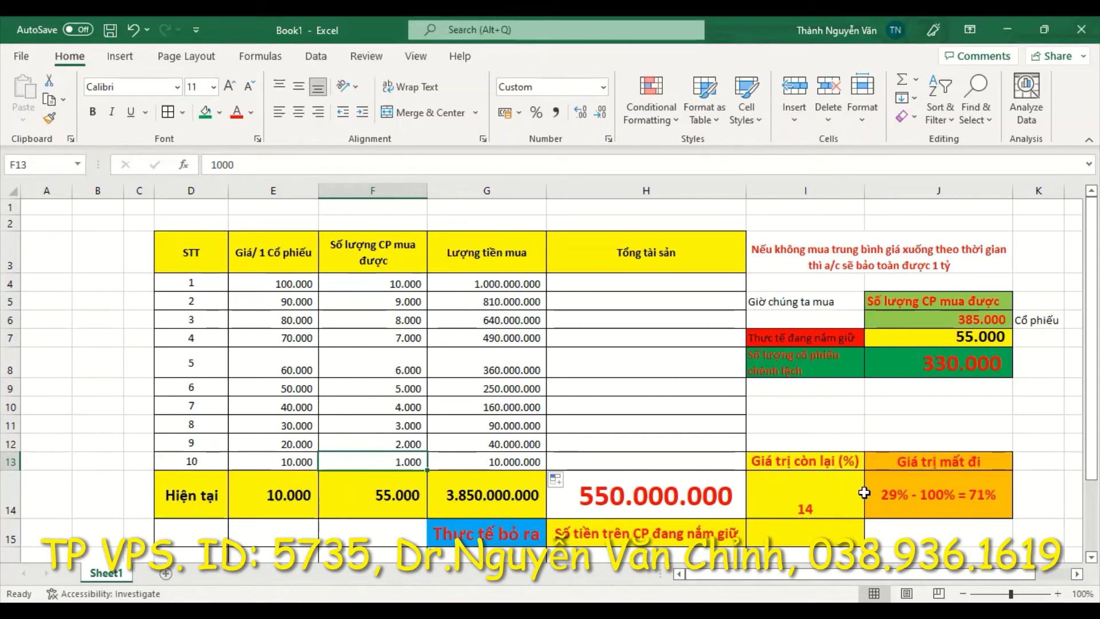
Step: Calculate the lost value percentage in J14 with =100-I14
left_click(910, 494)
type("=")
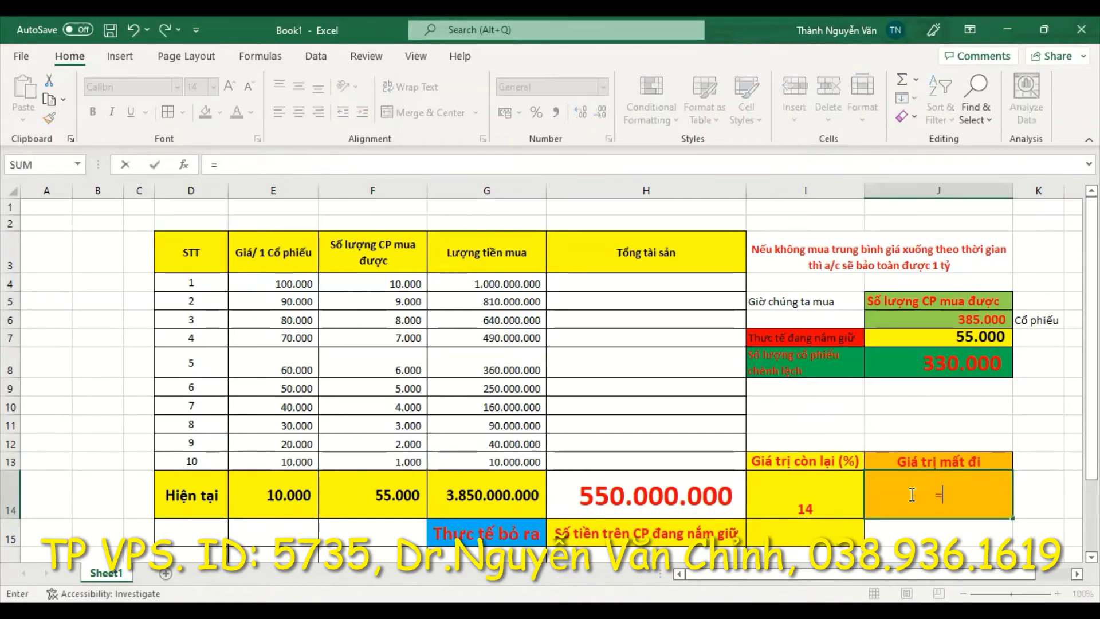
type("100")
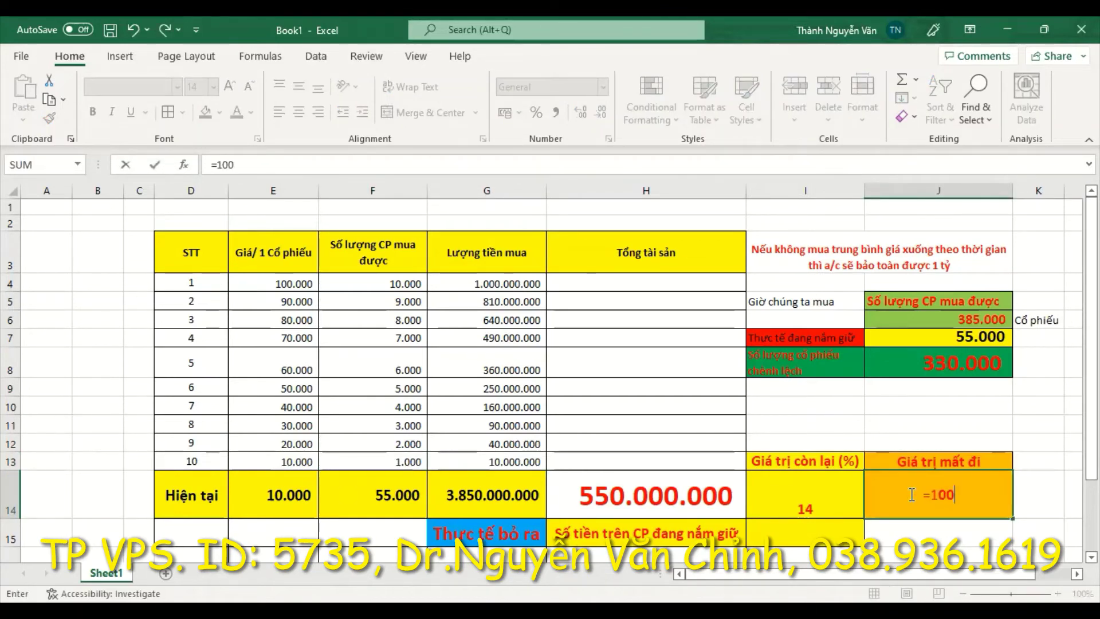
type("-")
left_click(787, 492)
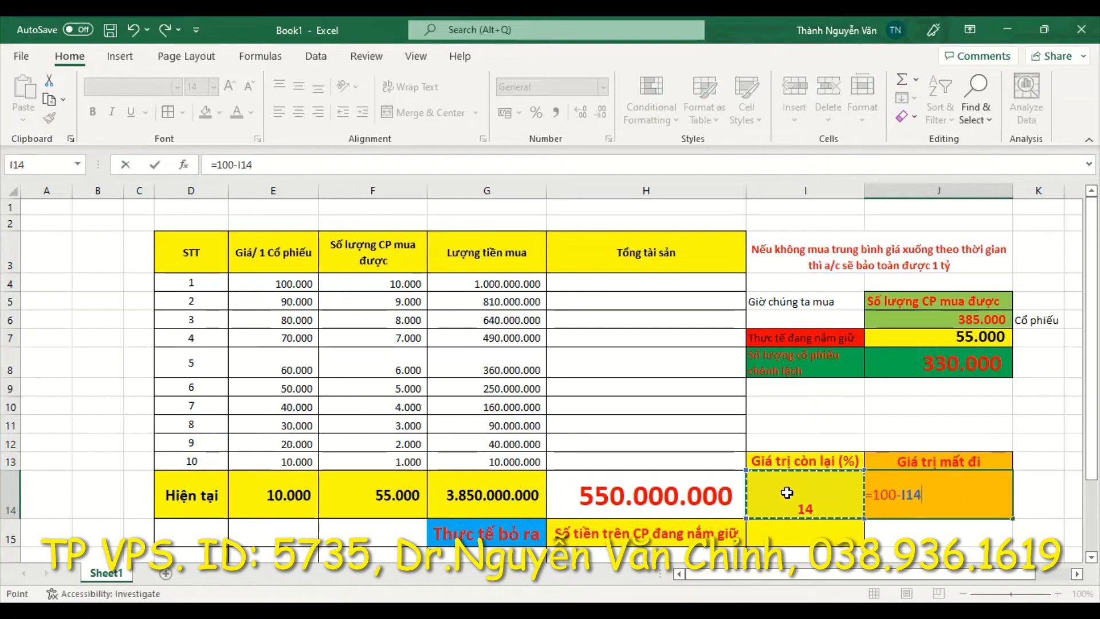
key("Return")
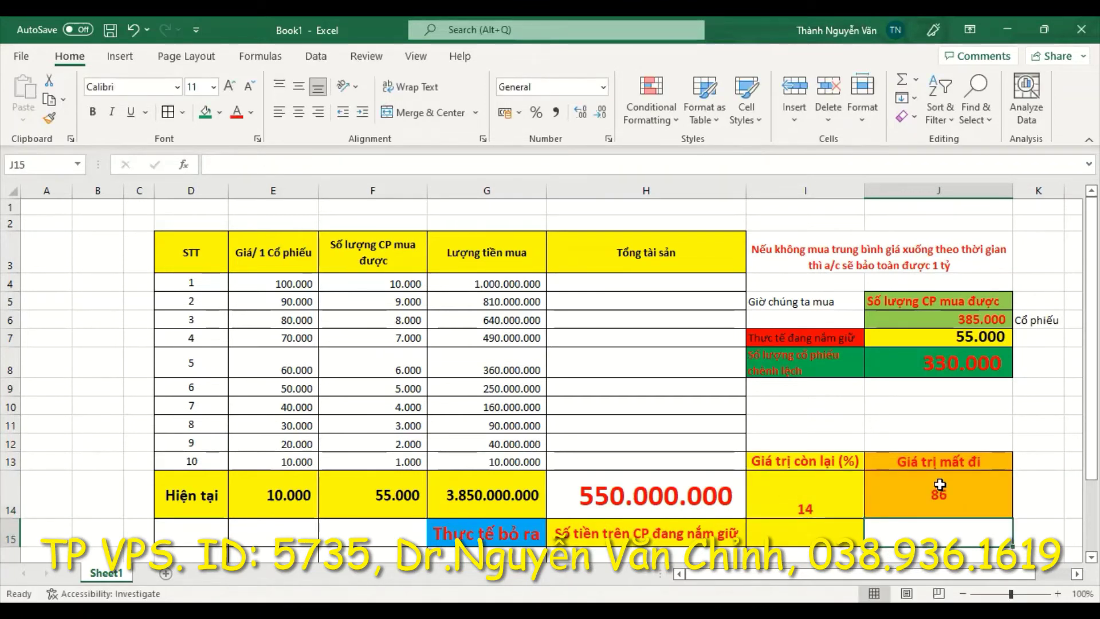
Step: Append (%) to the Giá trị mất đi header in J13 and vertically center the remaining-value percentage in I14
double_click(1006, 458)
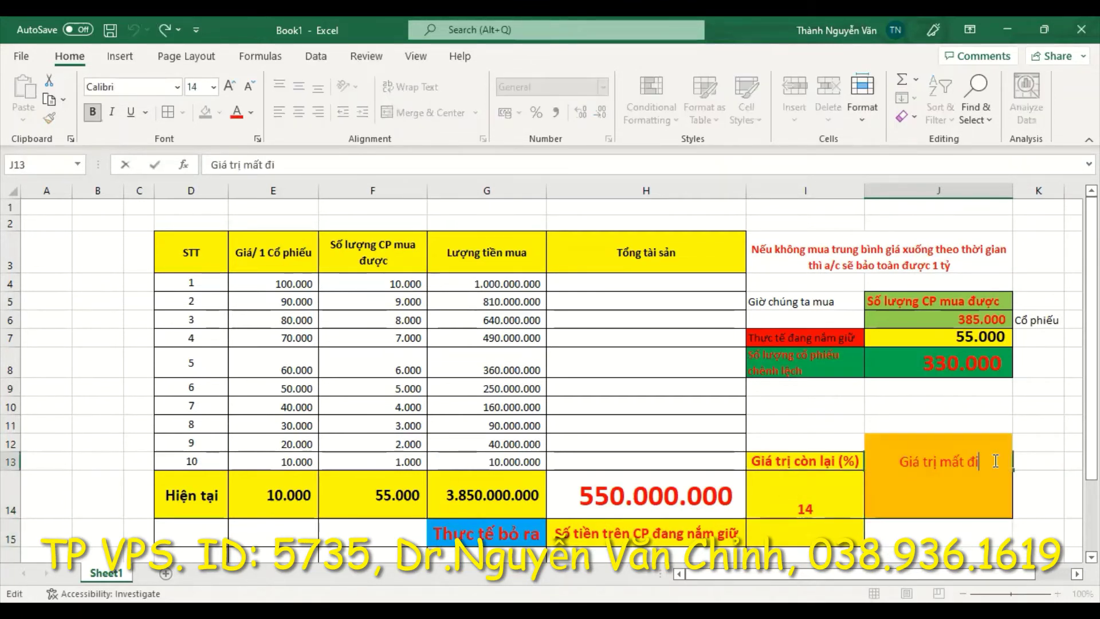
type("(%)")
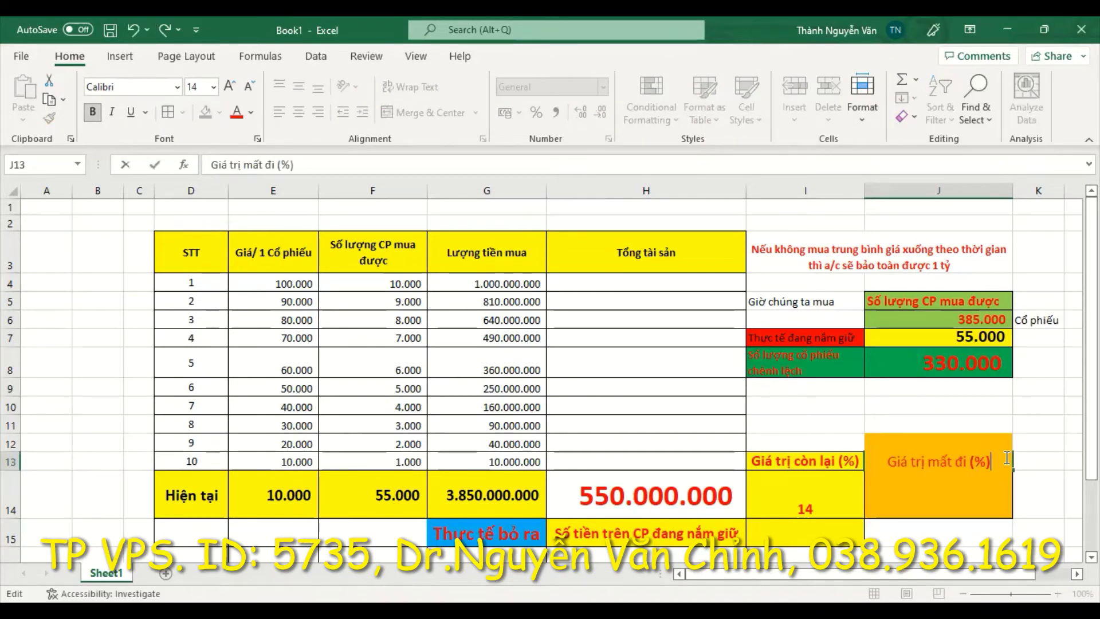
left_click(1023, 402)
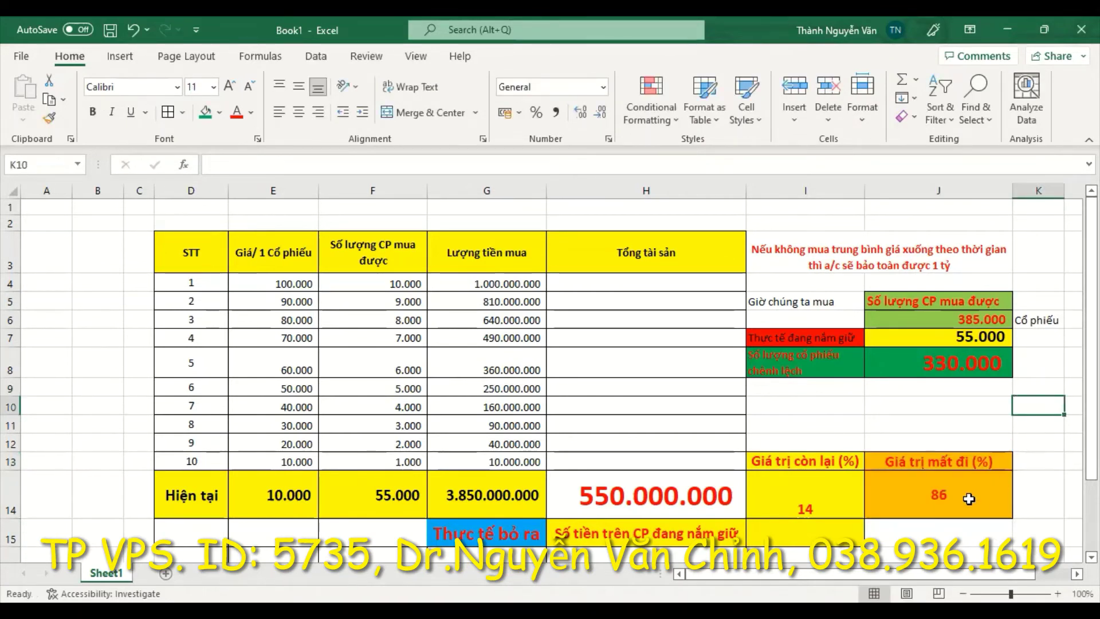
left_click(803, 498)
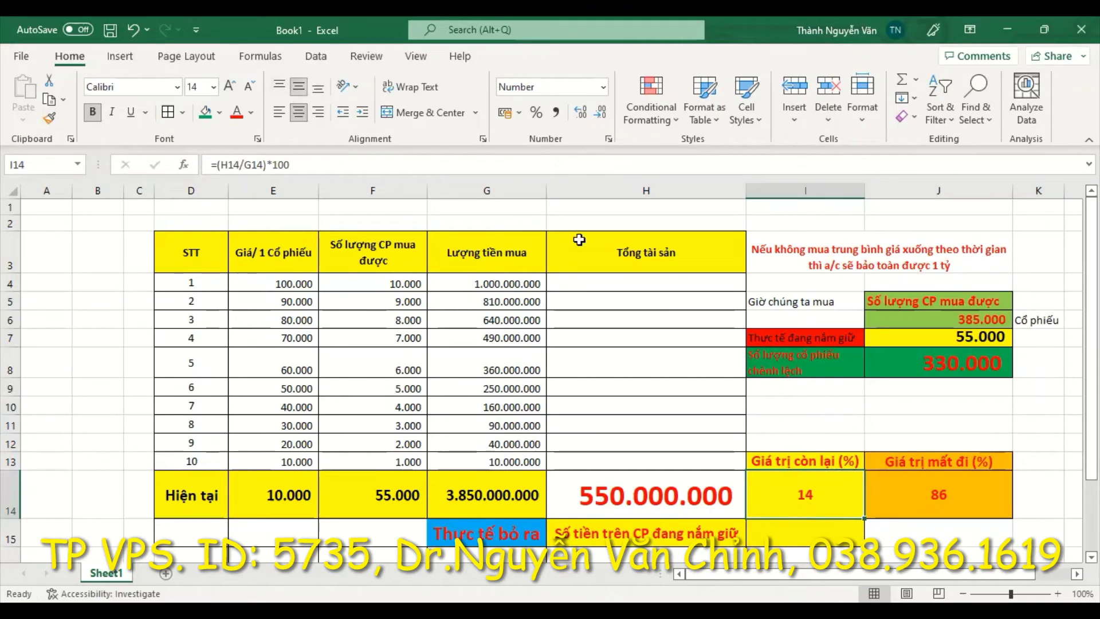
left_click(906, 404)
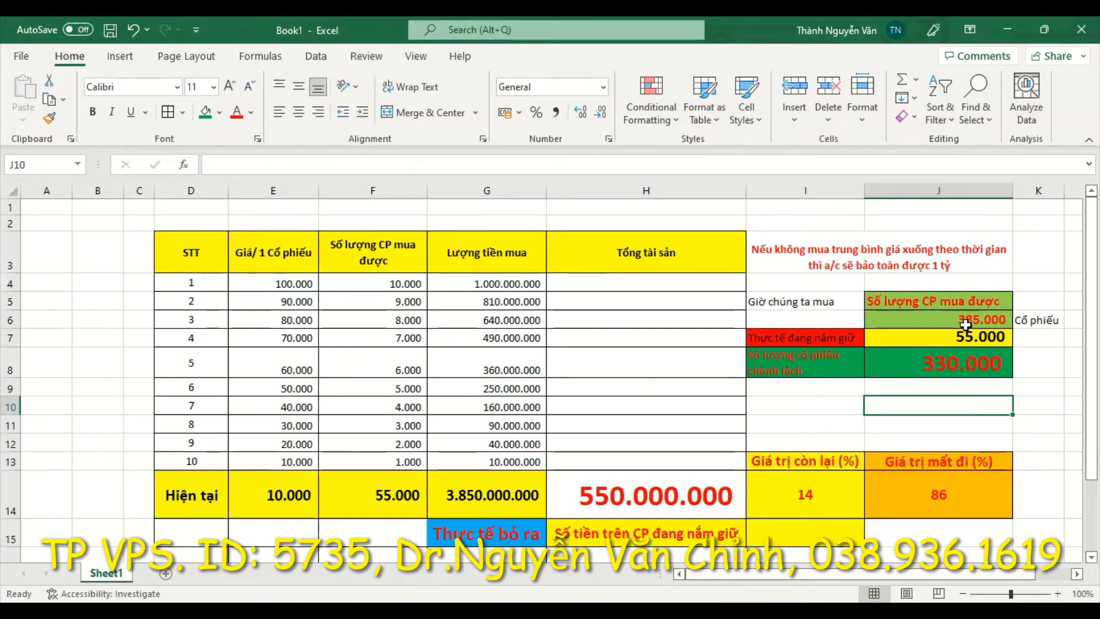
Step: Remove "1 tỷ" from the end of the red note in I3
double_click(952, 262)
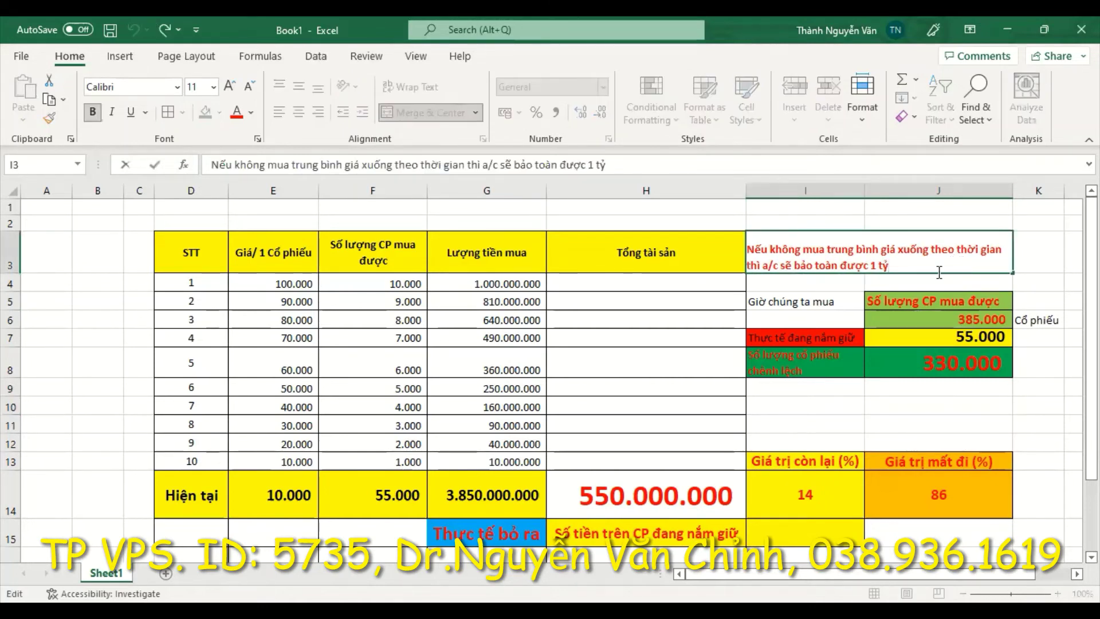
left_click_drag(889, 266, 874, 269)
key("Delete")
left_click(1035, 259)
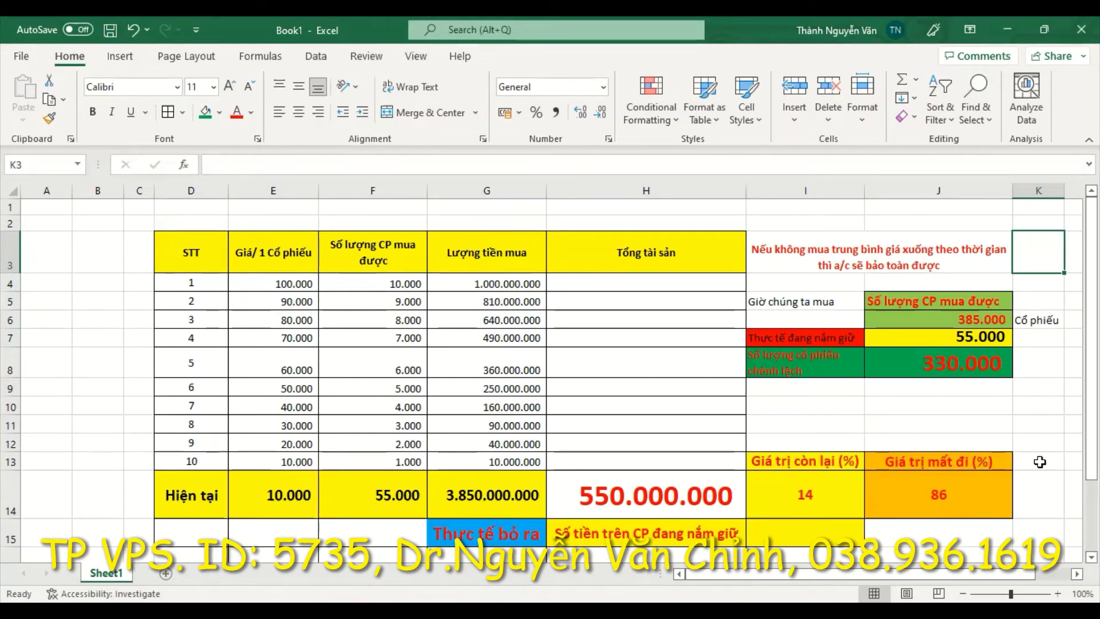
left_click(796, 488)
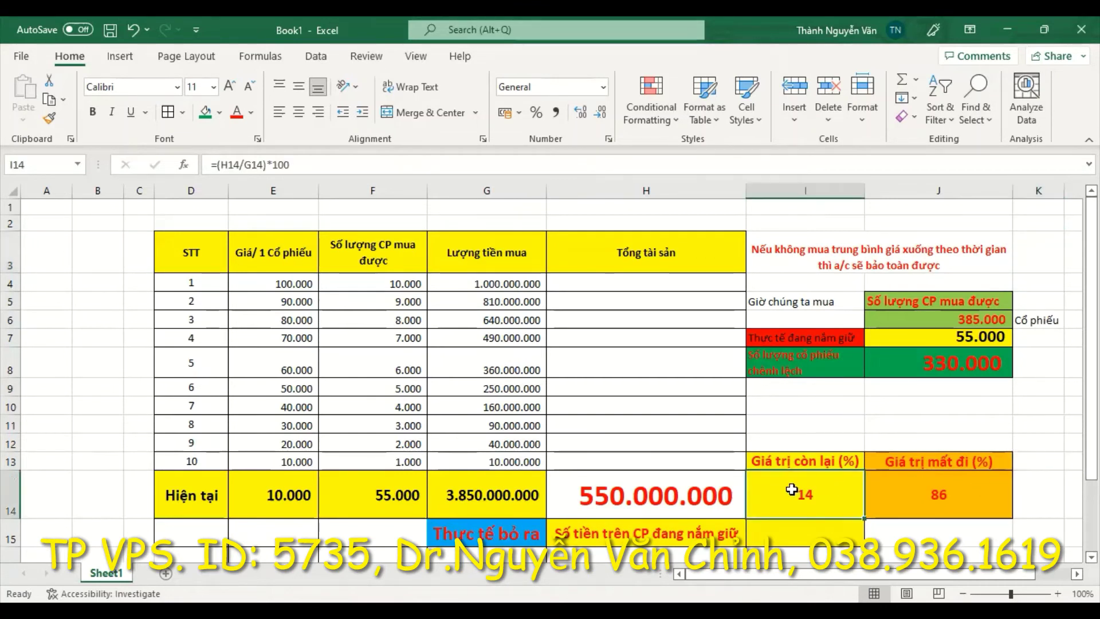
left_click(610, 422)
type("Số")
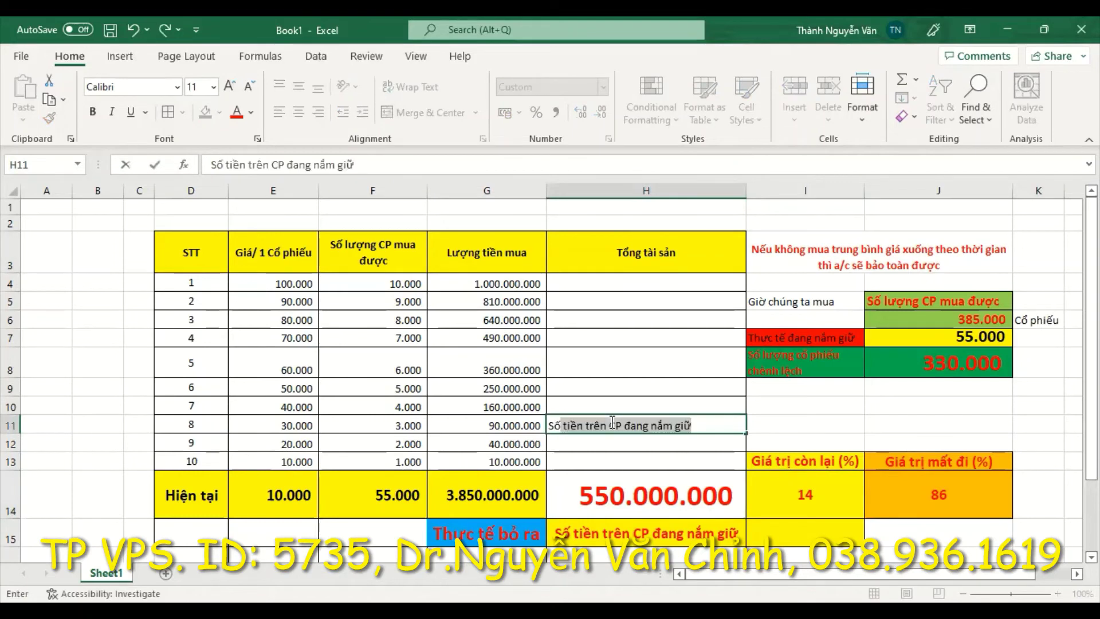
key("BackSpace")
key("BackSpace")
key("BackSpace")
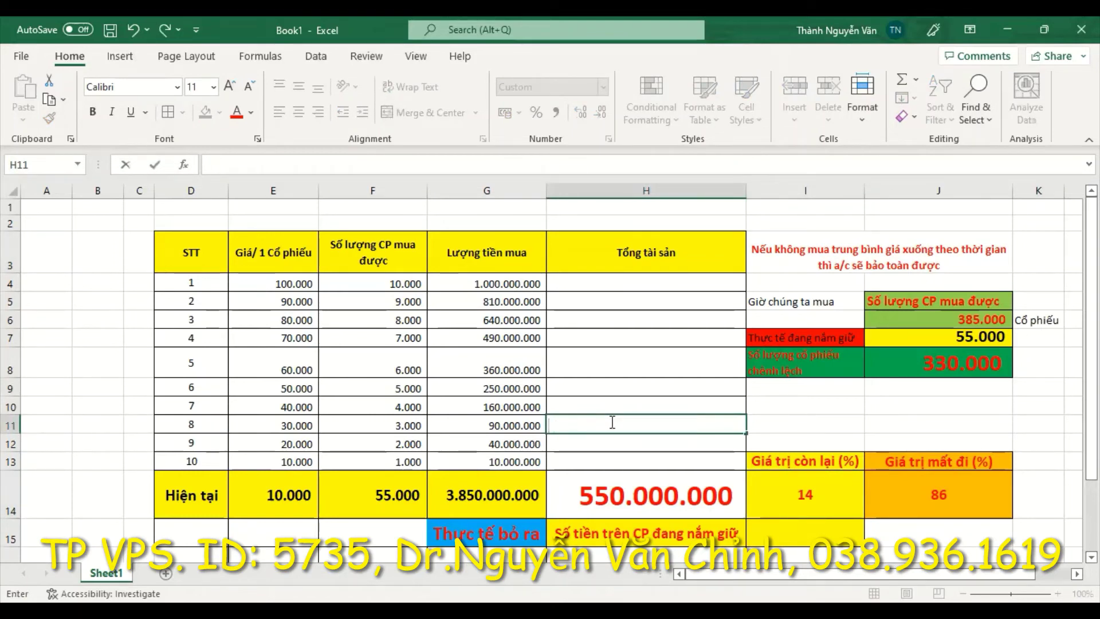
Step: Enter the label Số tiền mất đi in I10
left_click(774, 406)
type("Số tiền mây")
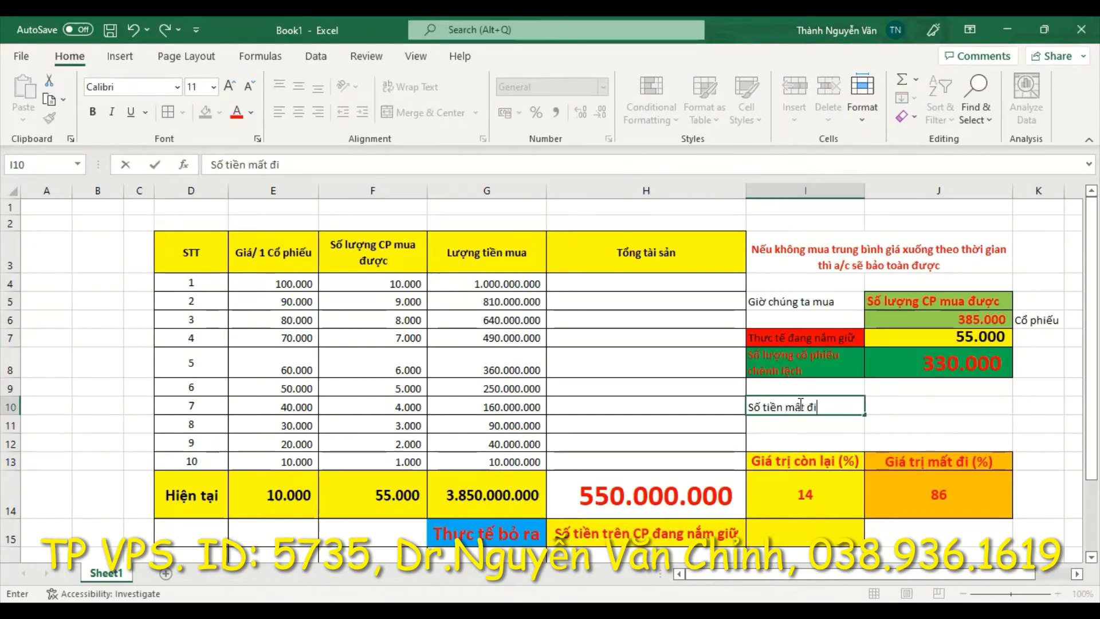
type(" đi")
Step: Fill I10:J10 with green and make the label in I10 bold
left_click_drag(788, 407, 874, 408)
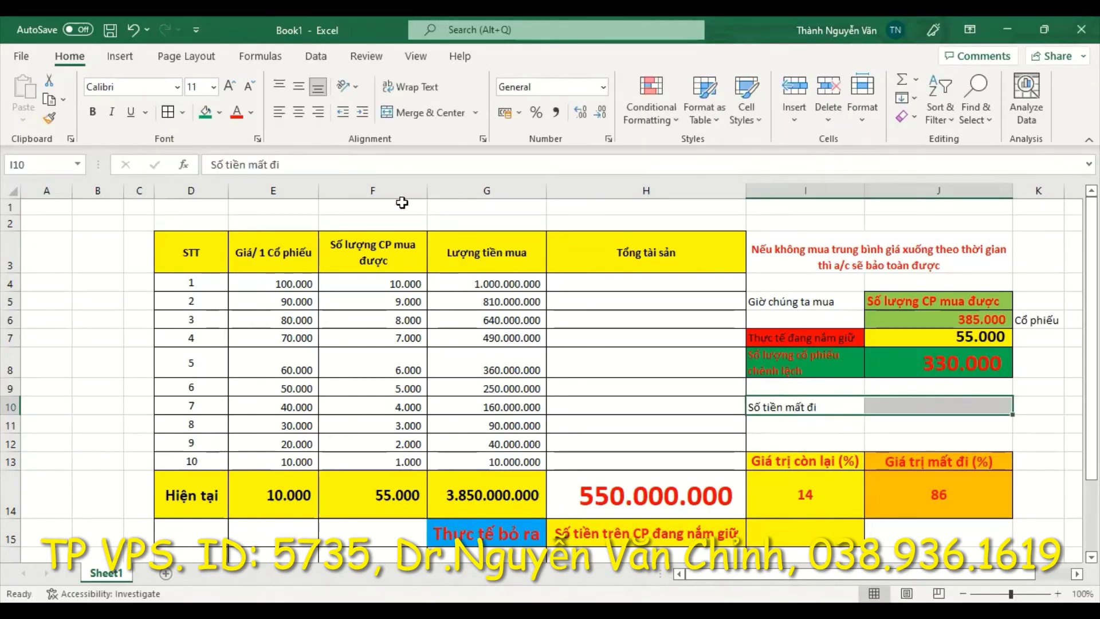
left_click(205, 112)
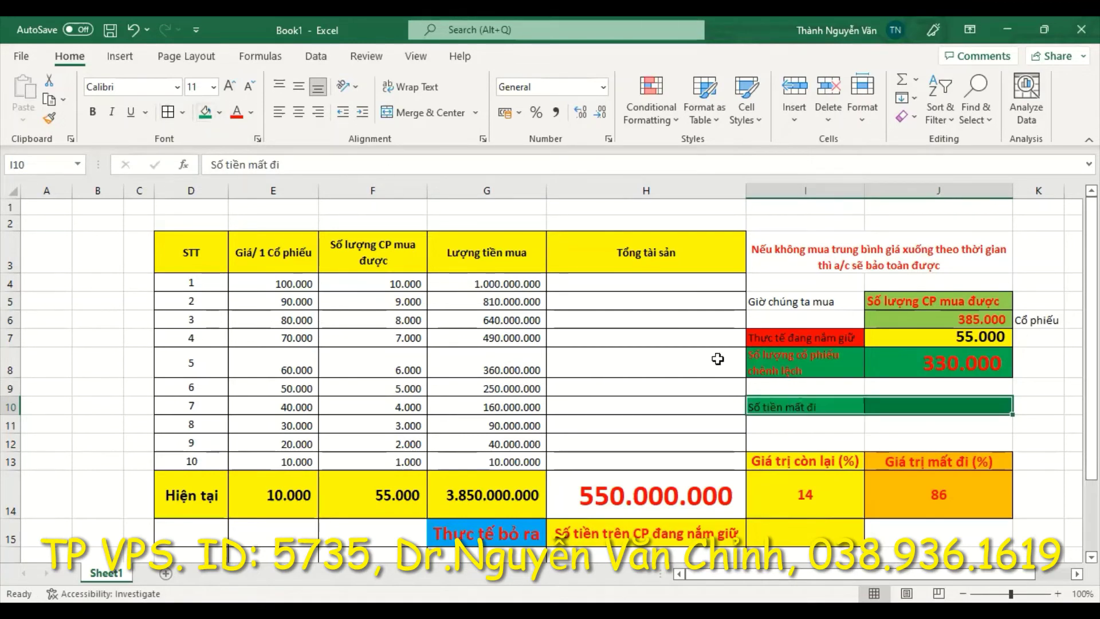
left_click(805, 406)
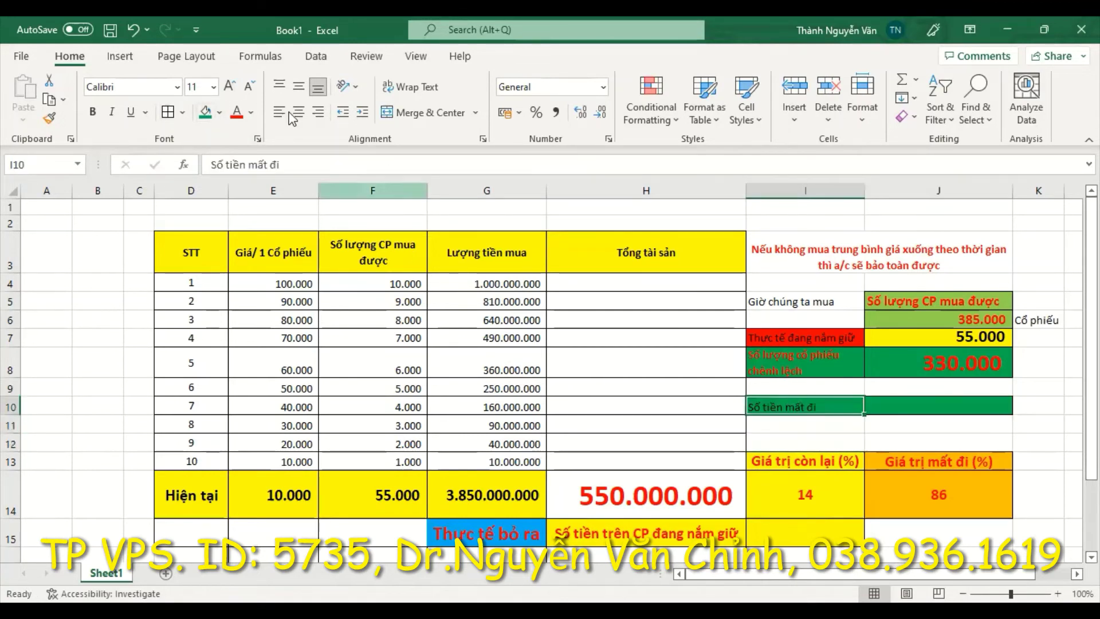
Step: Calculate the money lost in J10 as amount spent minus current holding value with =G14-H14
left_click(893, 405)
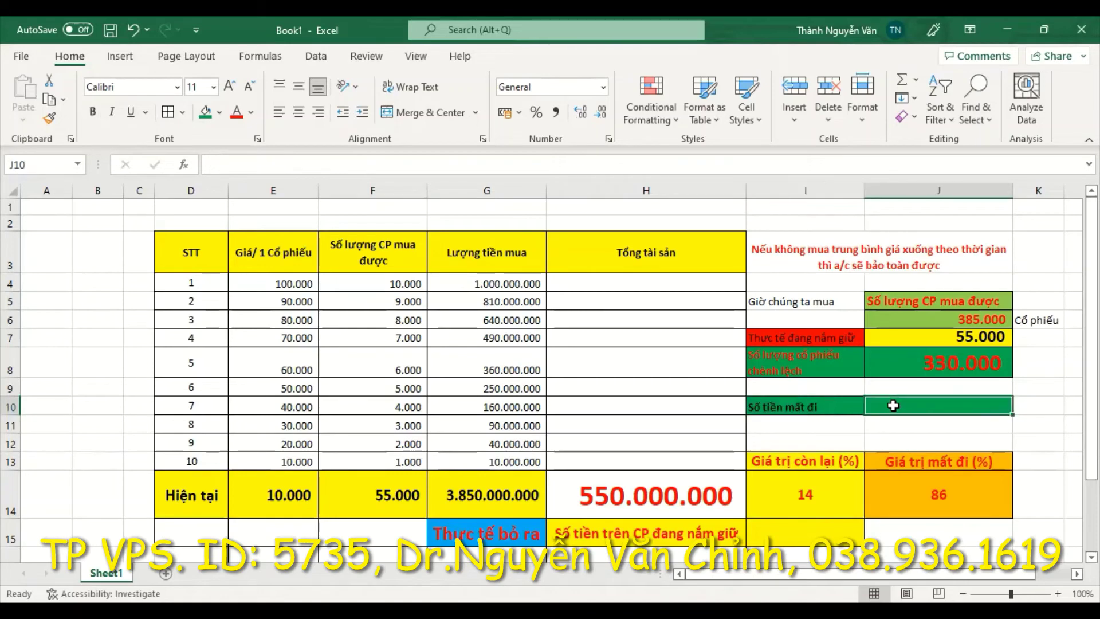
type("=")
left_click(476, 494)
type("-")
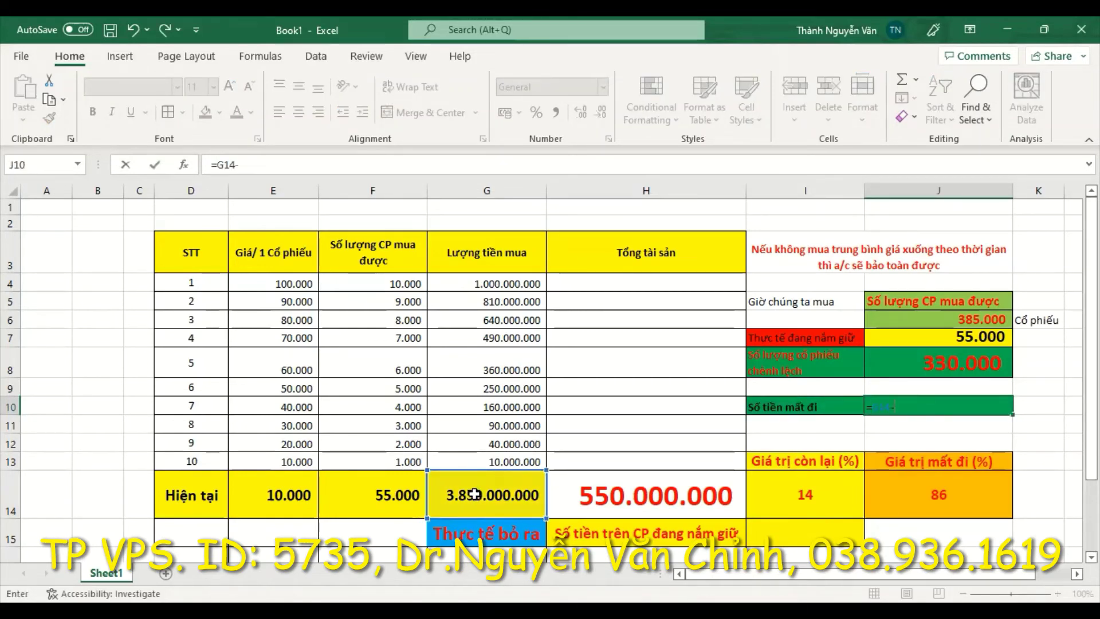
left_click(590, 494)
key("Return")
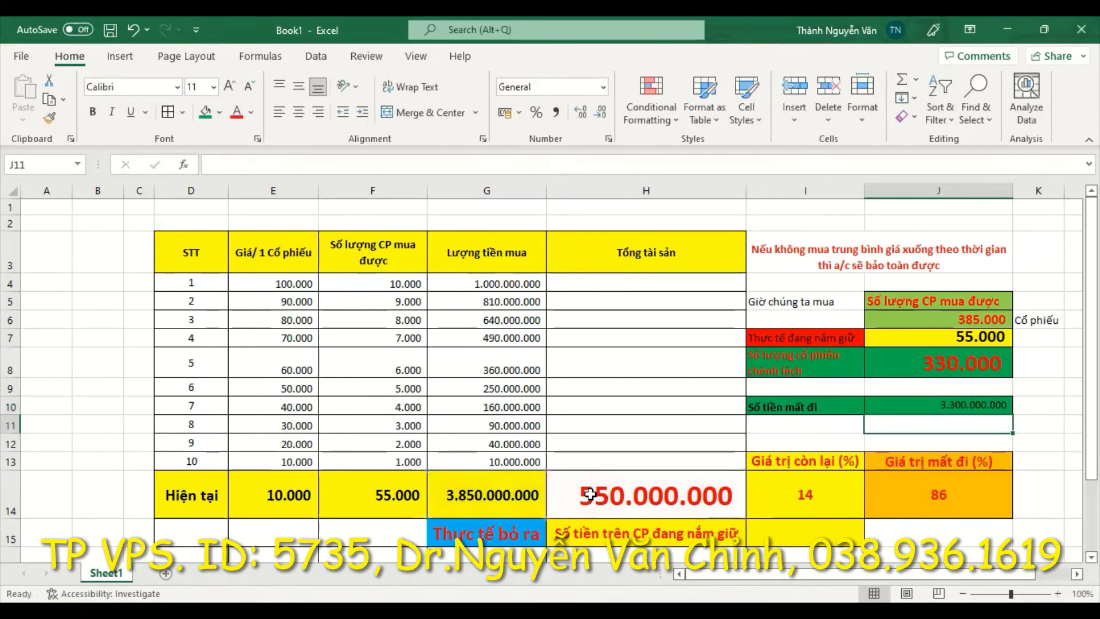
Step: Format the lost amount in J10 as bold red text at size 16 and make row 10 taller
left_click(898, 403)
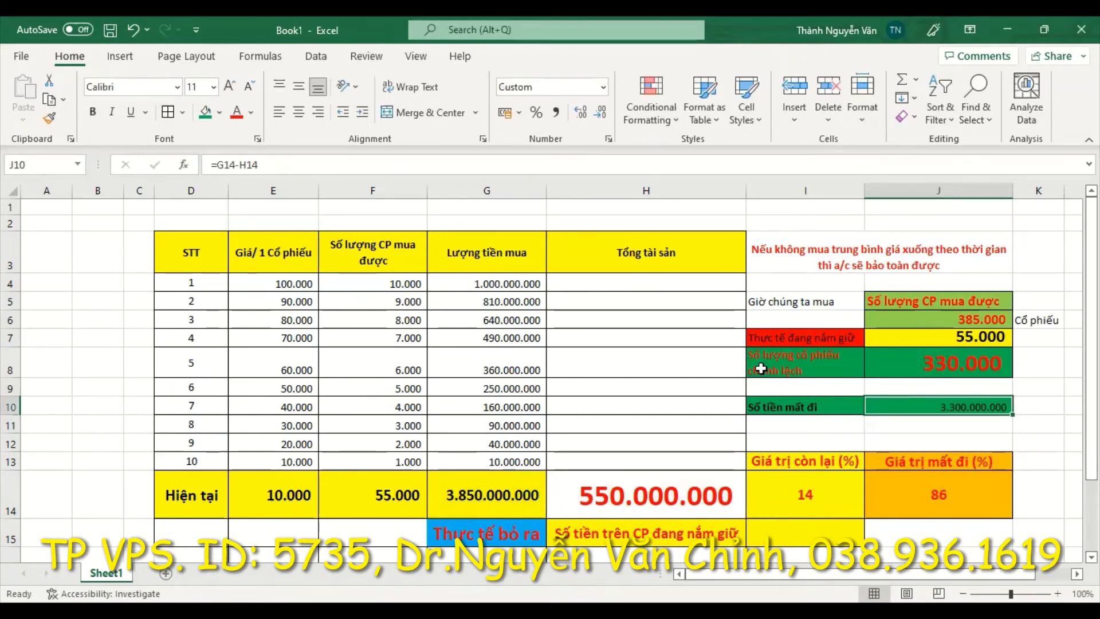
left_click(92, 112)
left_click(230, 87)
left_click(229, 87)
left_click(229, 87)
left_click(230, 87)
left_click(249, 86)
left_click(997, 439)
left_click(943, 407)
left_click(236, 112)
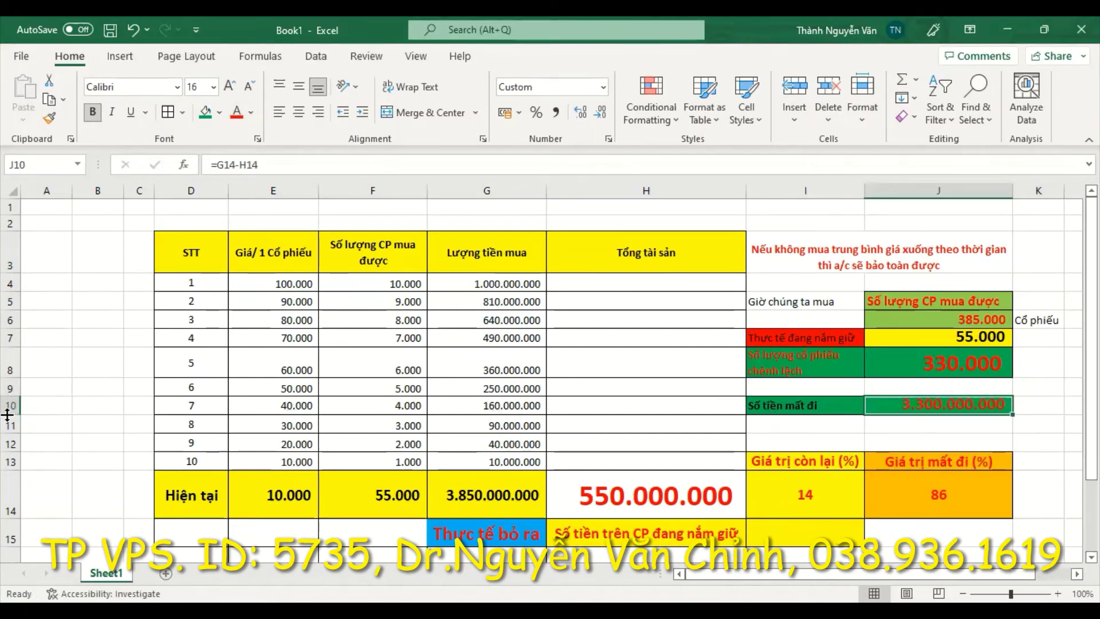
left_click_drag(8, 413, 8, 421)
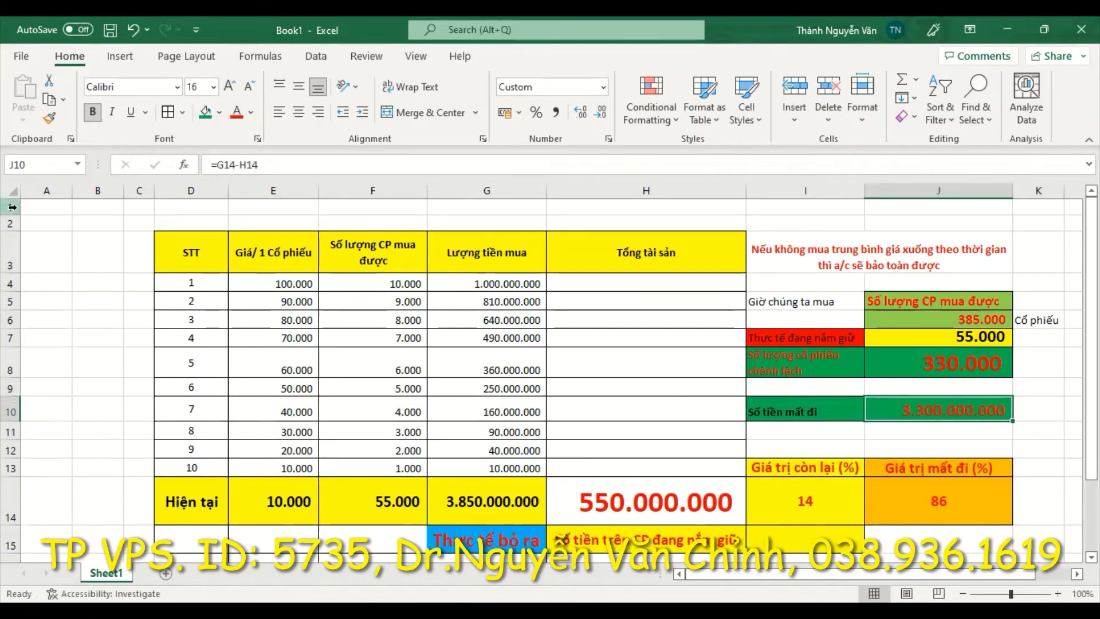
Step: Delete the empty rows 1 and 2 above the table
left_click(10, 207)
left_click(11, 223, "shift")
left_click(828, 91)
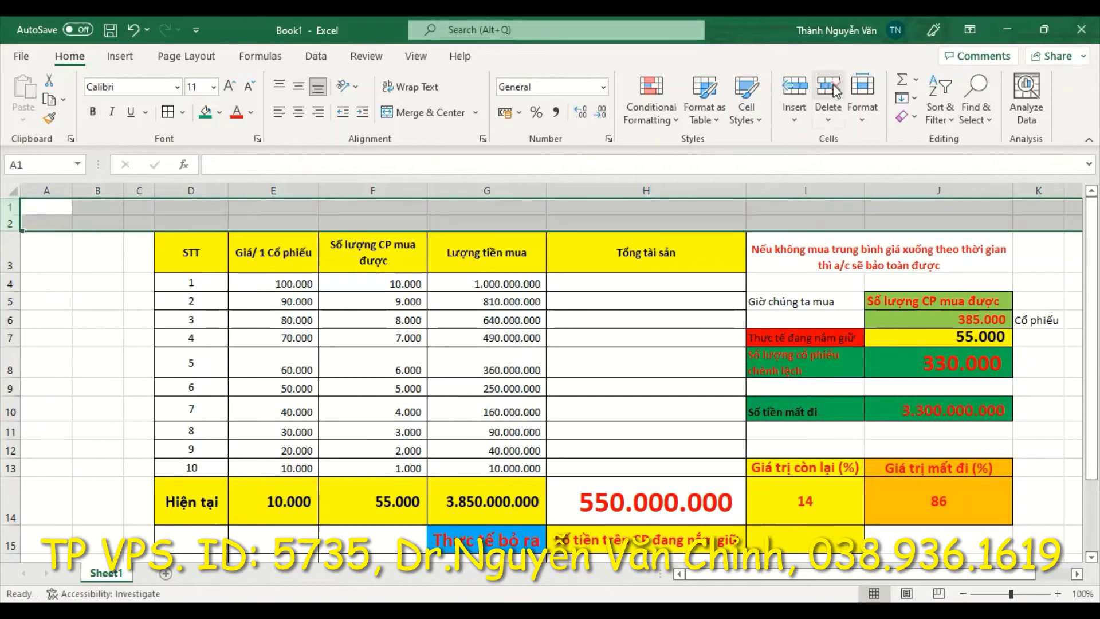
left_click(614, 250)
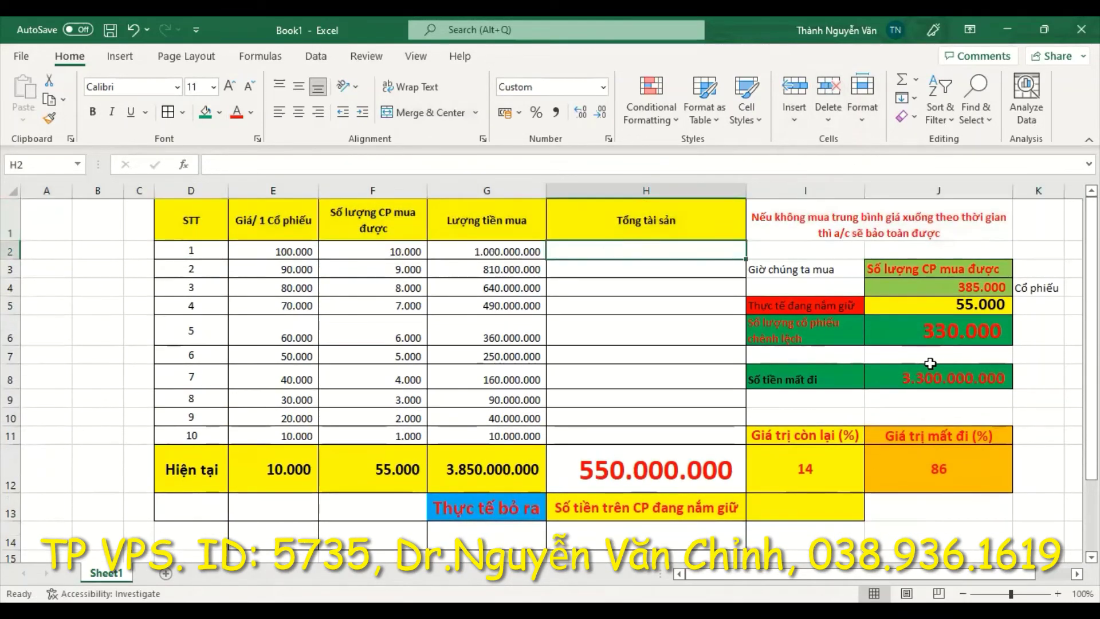
Step: Increase the font size of the lost amount in J8 to 18 and make row 8 slightly taller
left_click(939, 381)
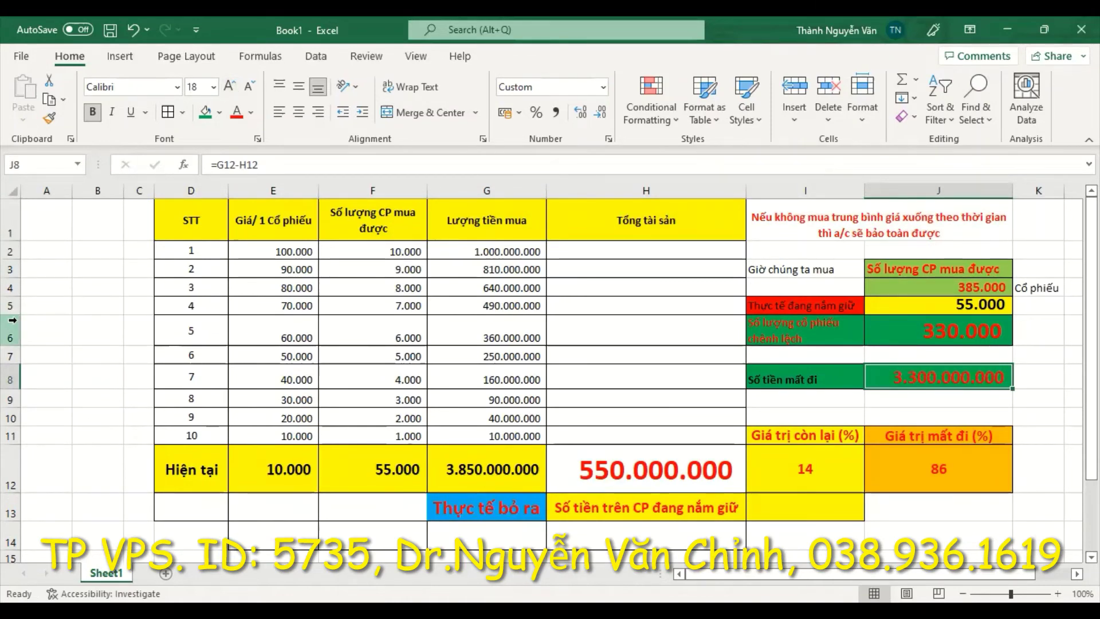
left_click_drag(10, 389, 11, 398)
Step: Center the Số tiền mất đi label and its amount in I8:J8 both vertically and horizontally
left_click_drag(782, 381, 934, 379)
left_click(299, 86)
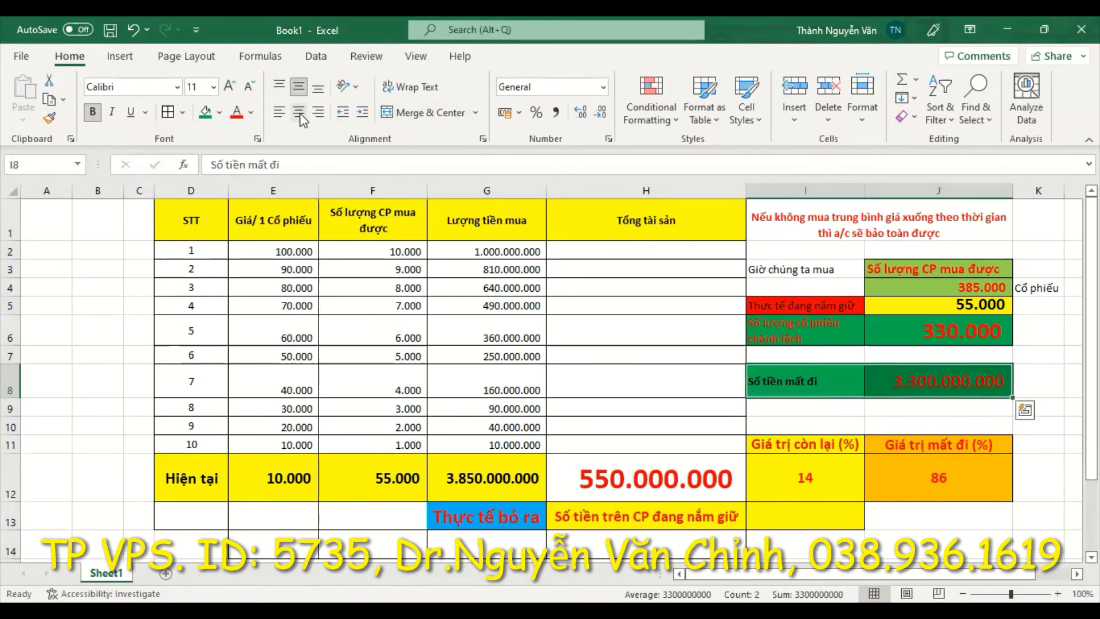
left_click(299, 112)
left_click(939, 389)
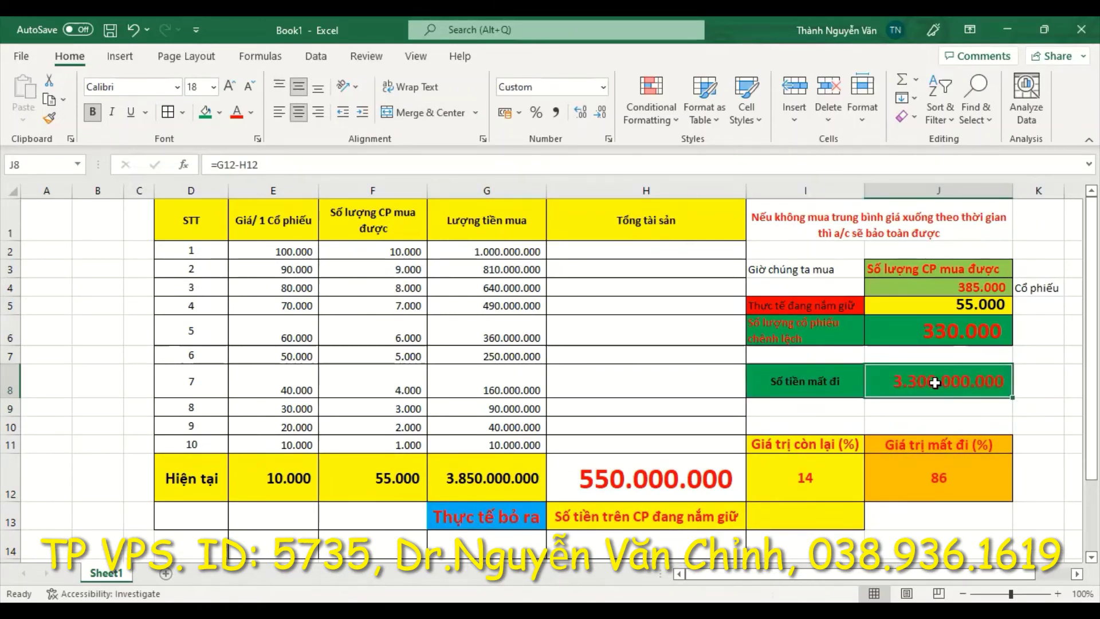
left_click(1054, 376)
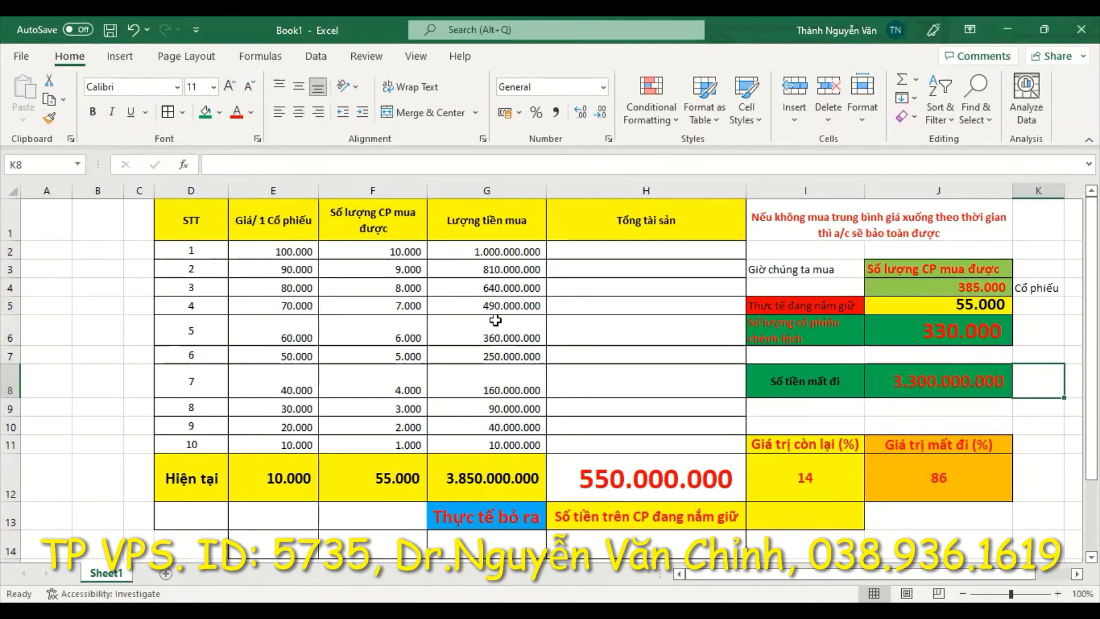
left_click(375, 252)
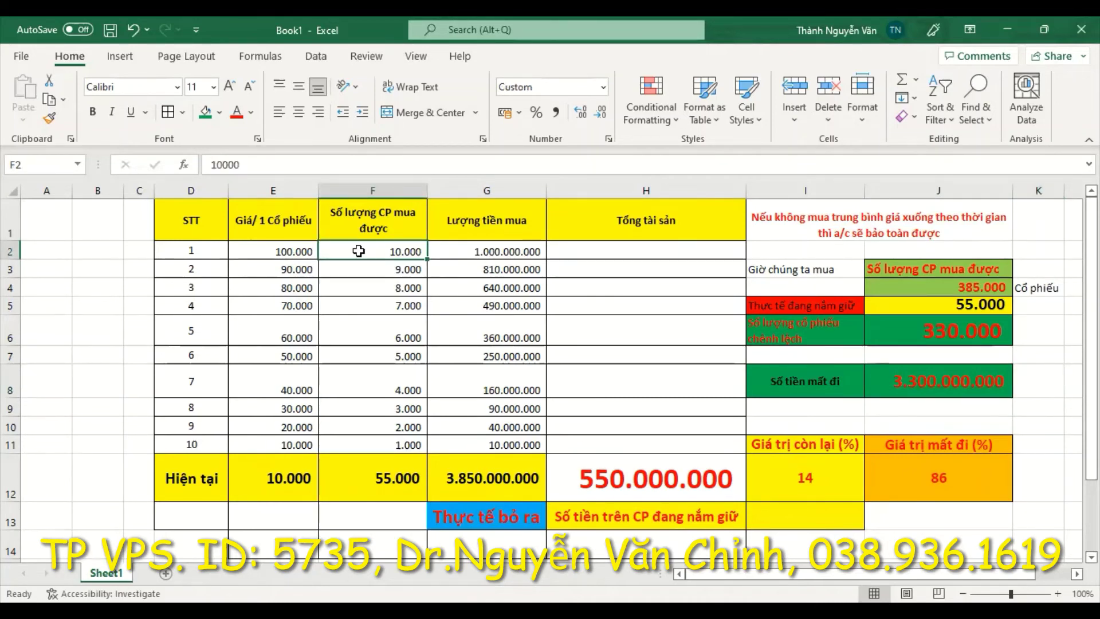
left_click(392, 269)
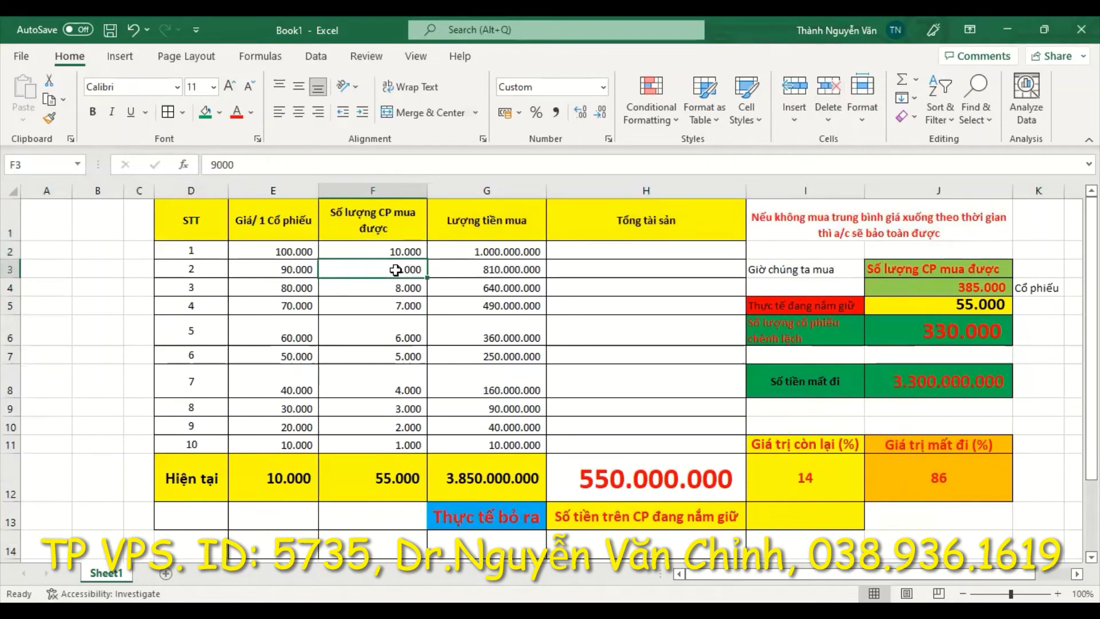
left_click(394, 254)
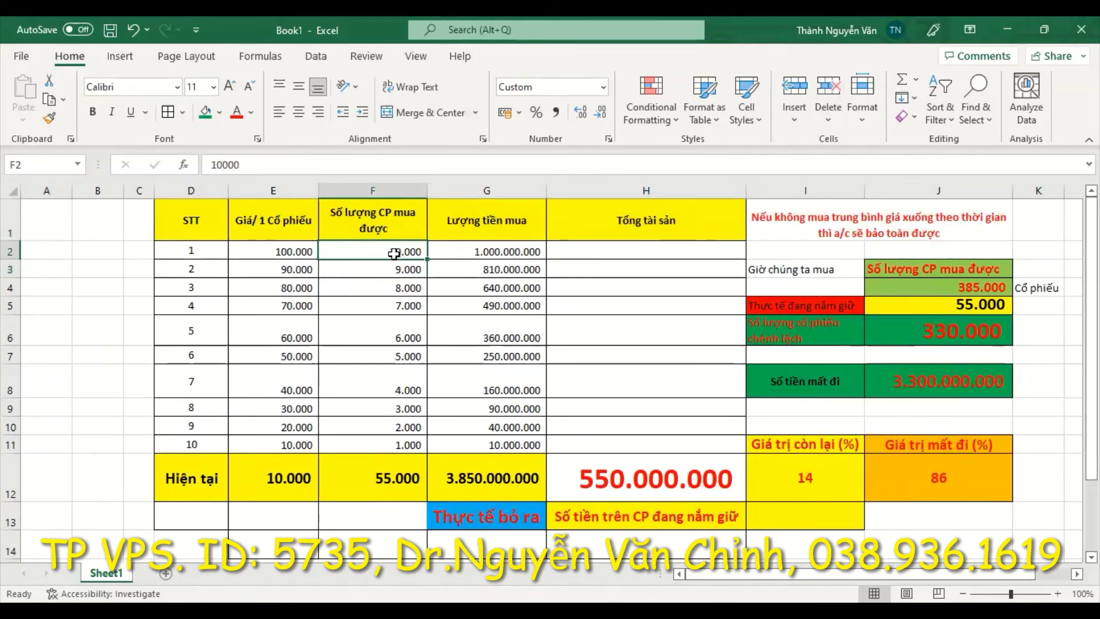
Step: Set the share counts in F2 and F3 to 5.000 and 6.000 and extend the series down to F11
type("5000")
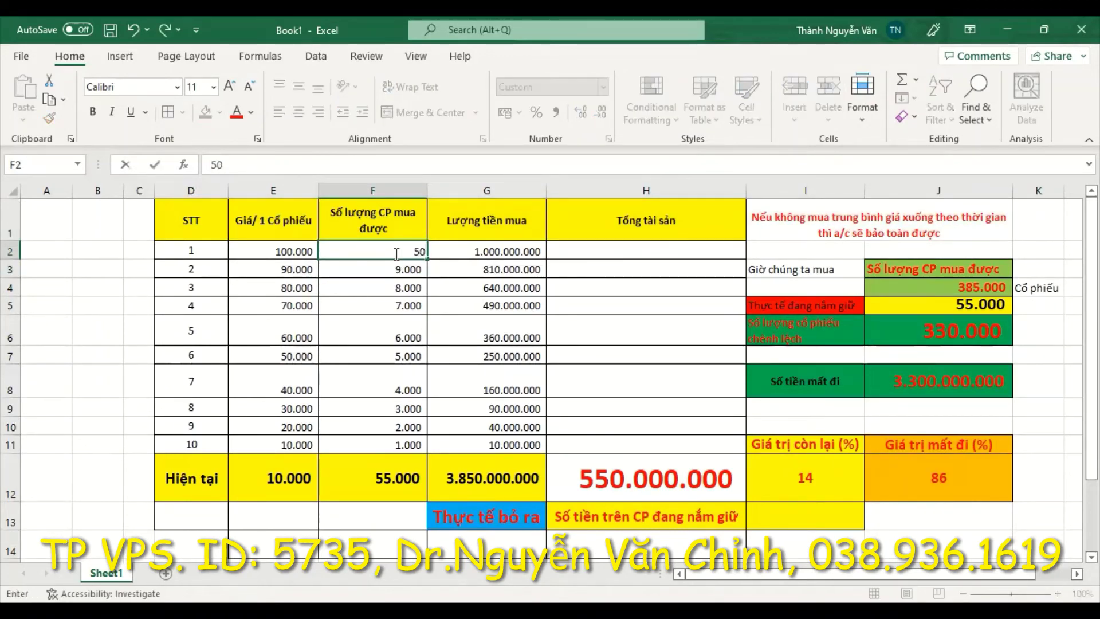
left_click(404, 301)
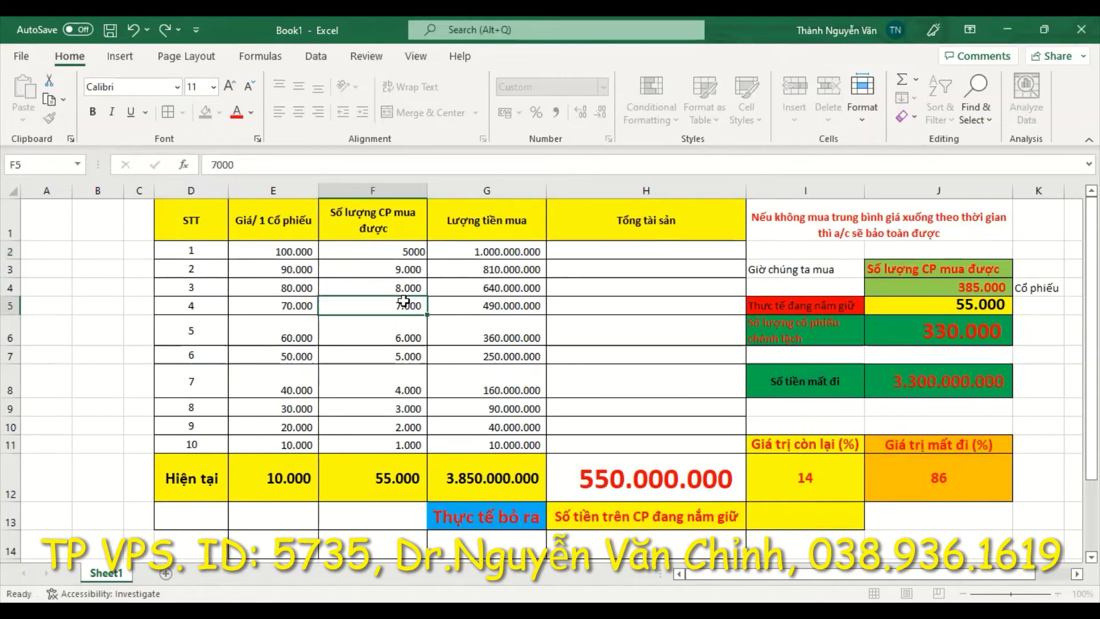
left_click(390, 268)
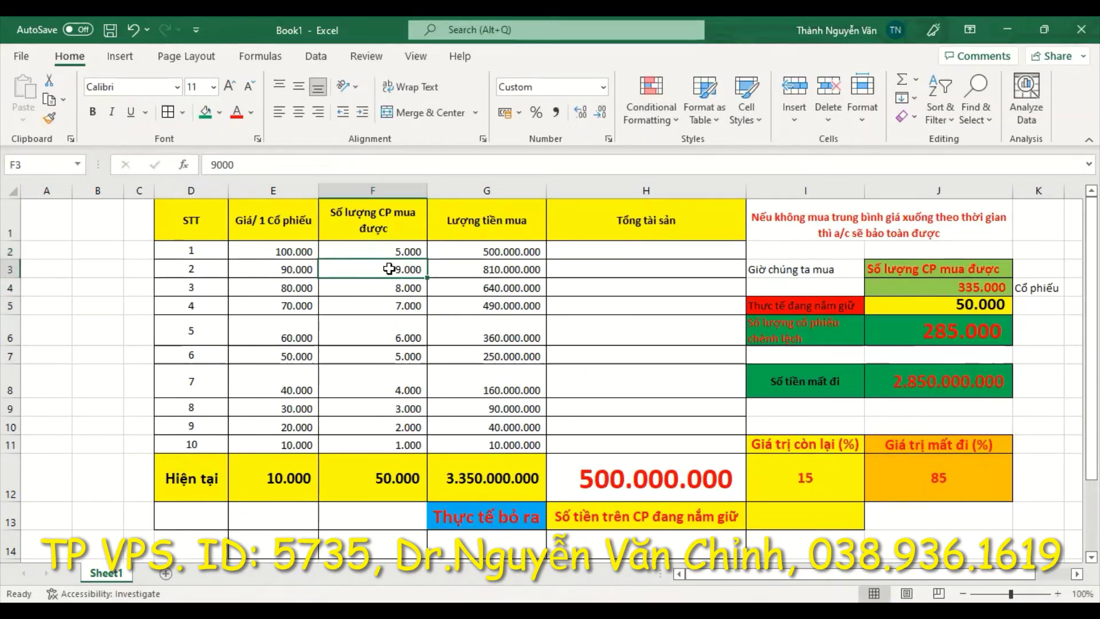
type("6")
left_click(387, 307)
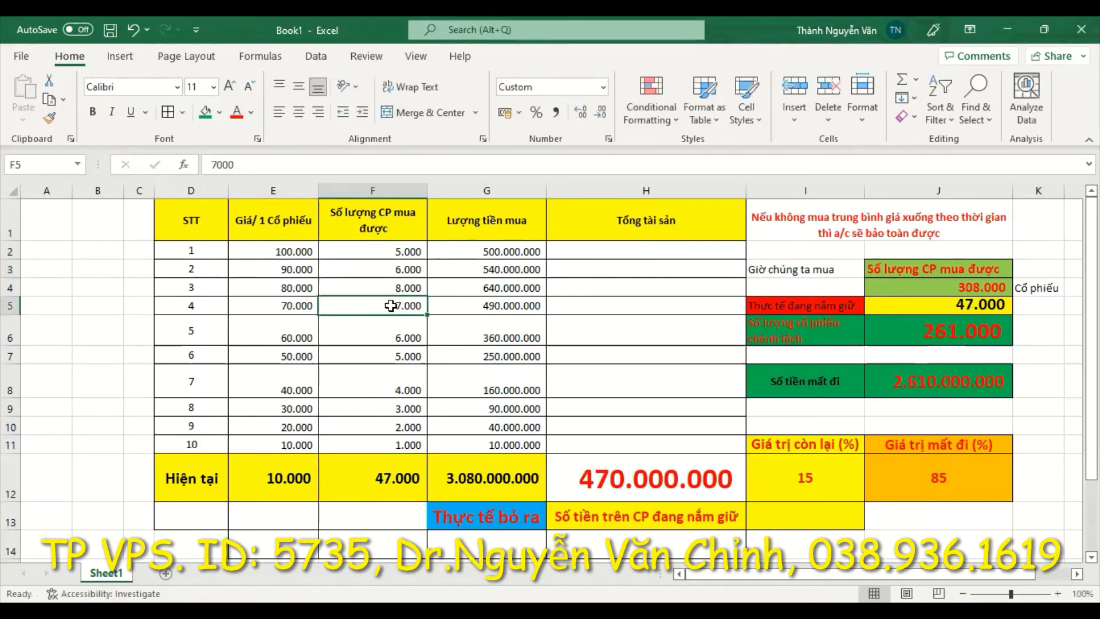
left_click_drag(401, 253, 418, 444)
left_click(662, 320)
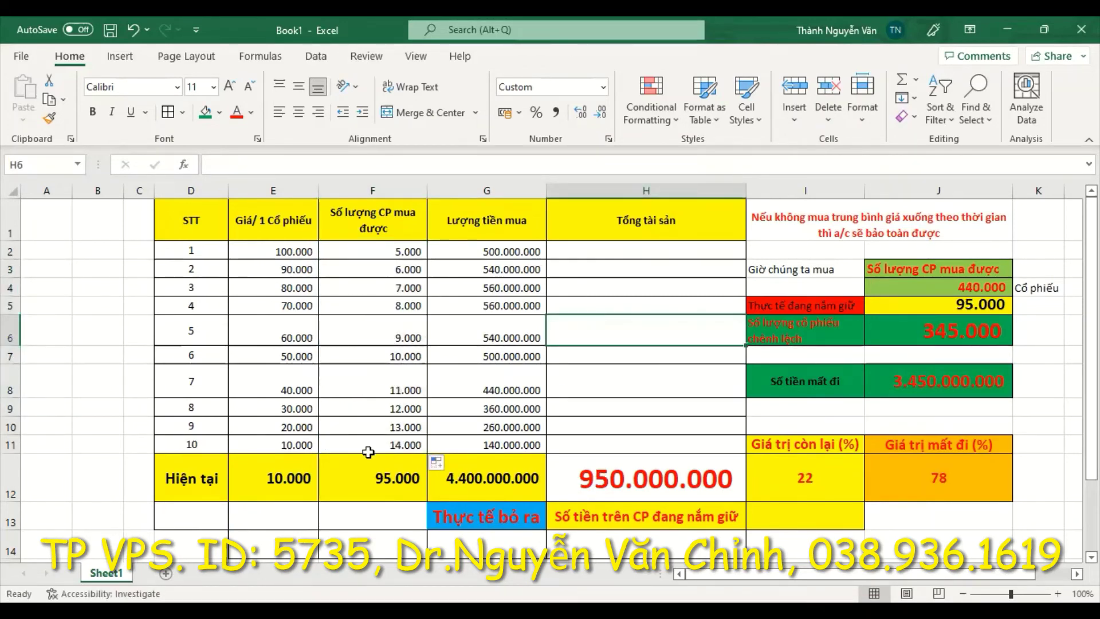
Step: Set the second share count in F3 to 10.000 and extend the series from F2:F3 down to F11
left_click(388, 269)
type("10.000")
left_click(605, 299)
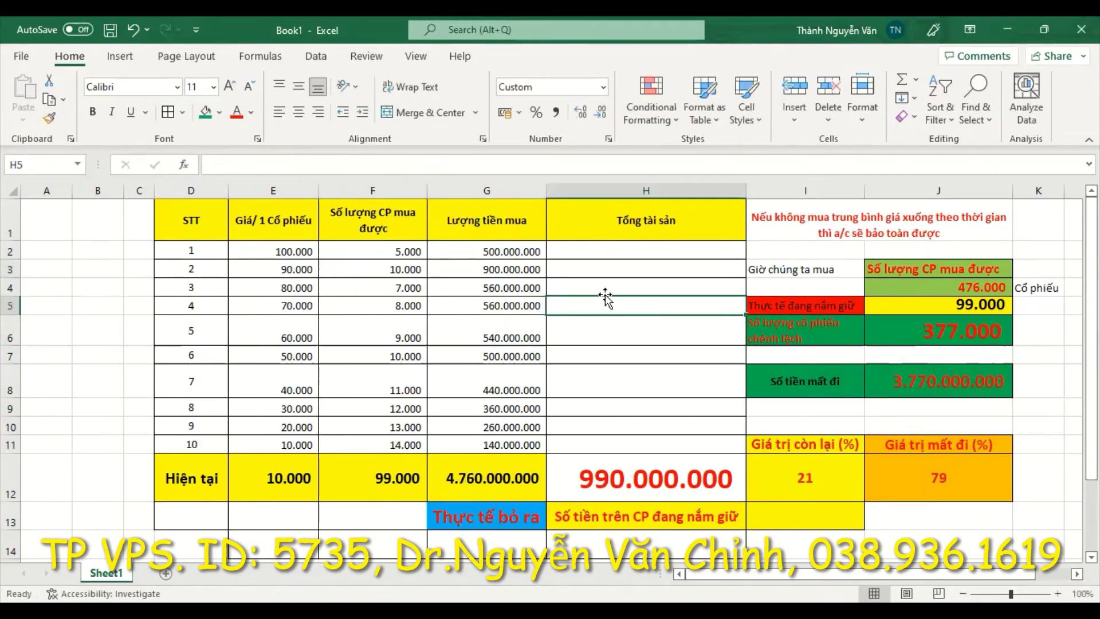
left_click_drag(401, 253, 425, 452)
left_click(653, 331)
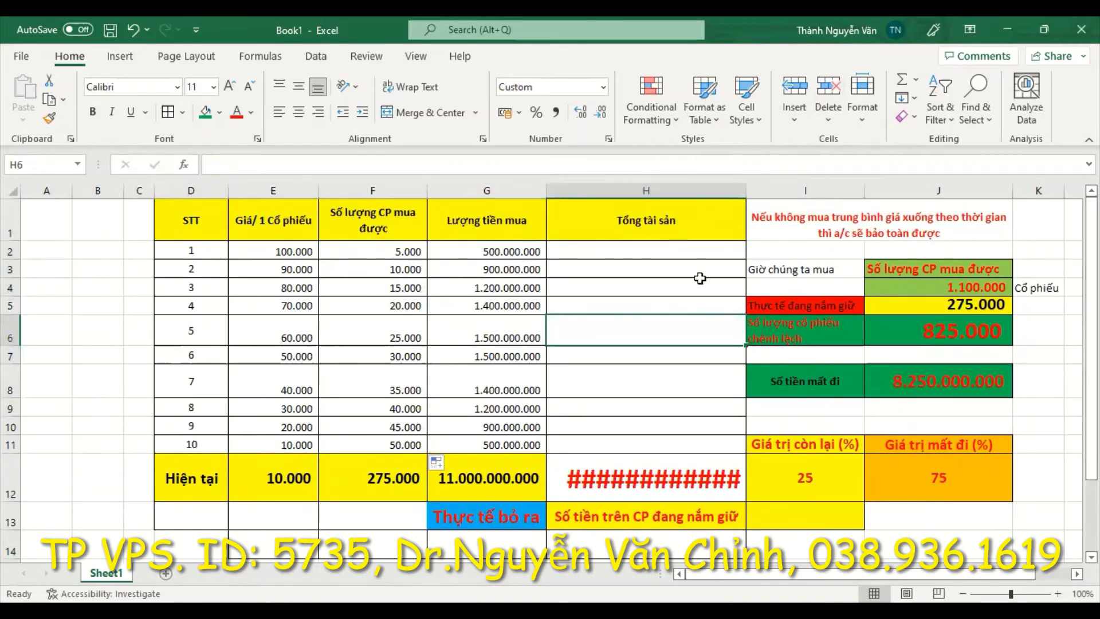
Step: Reduce the font size of the total asset value in H12 to 26
left_click(656, 471)
left_click(251, 87)
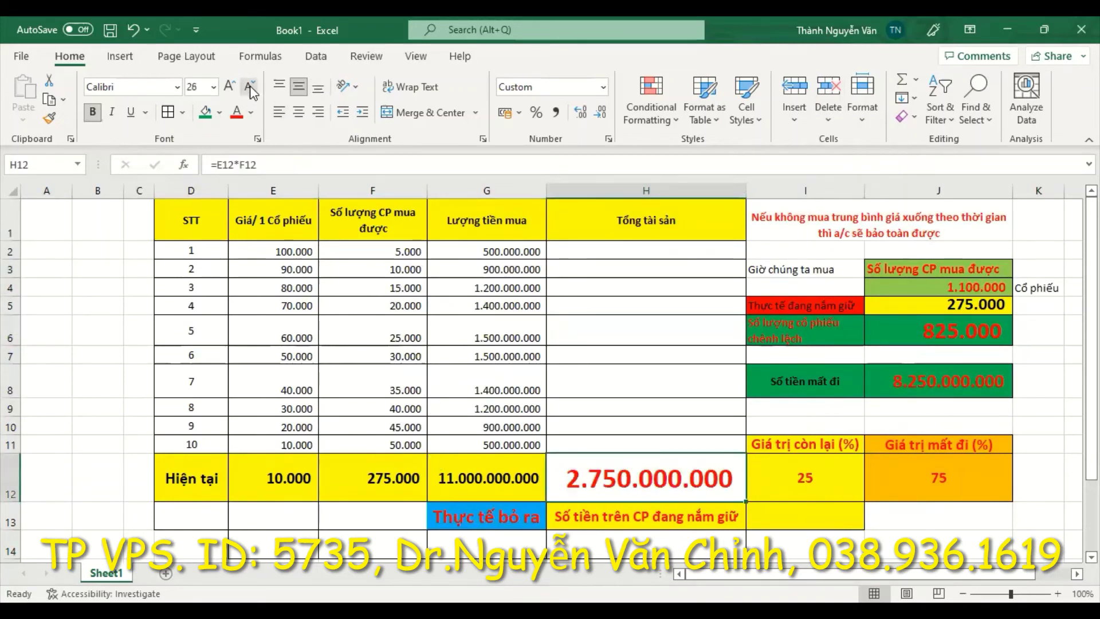
left_click(654, 320)
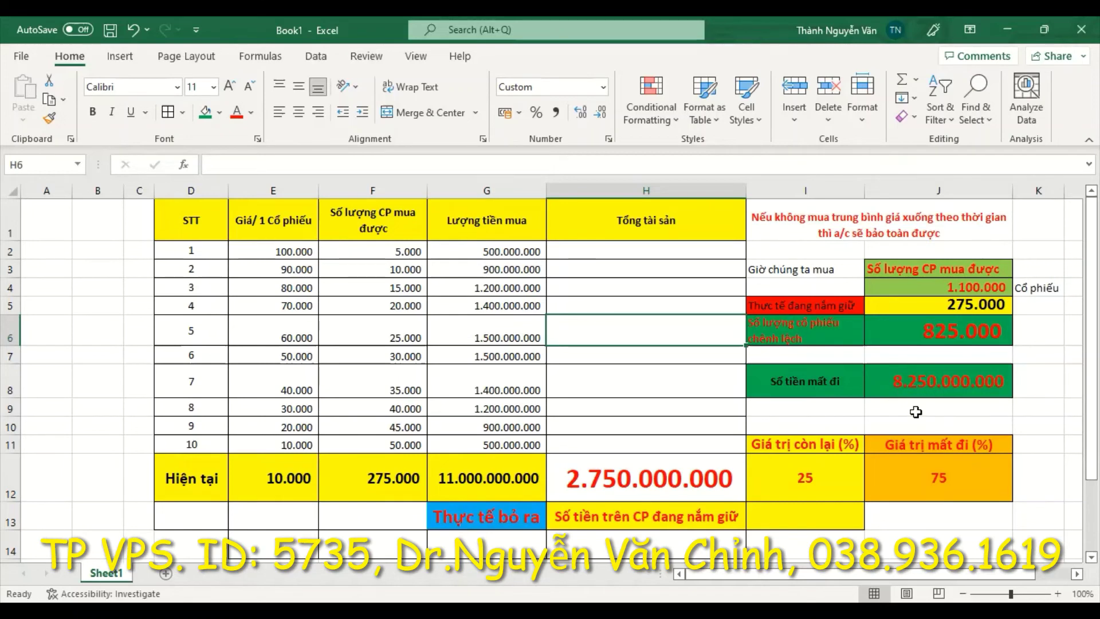
left_click(915, 411)
left_click(920, 393)
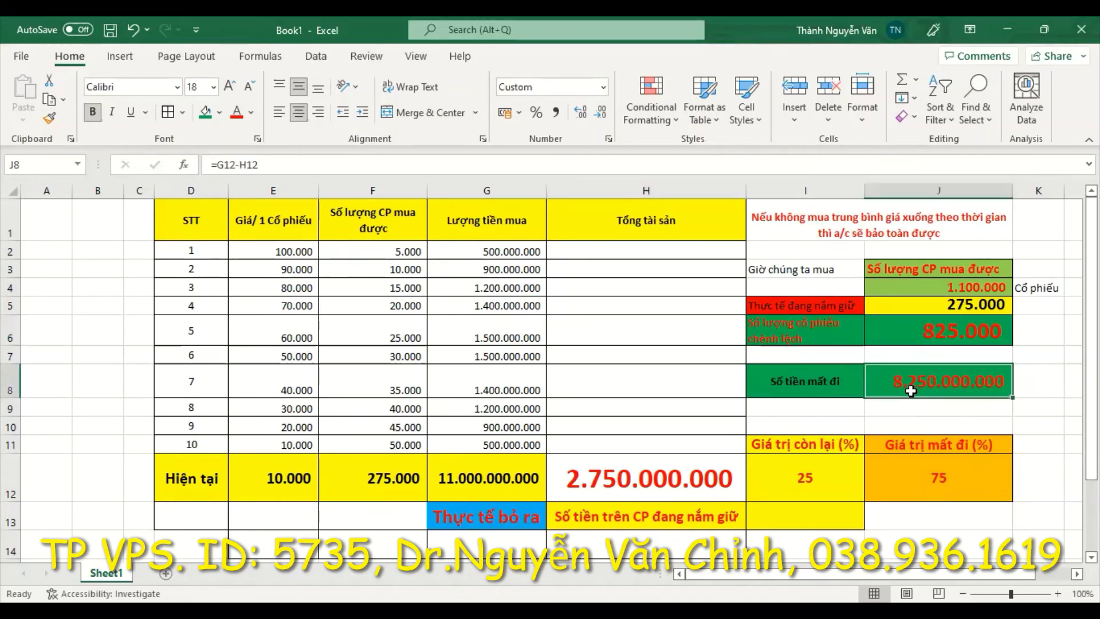
left_click(909, 403)
left_click(925, 381)
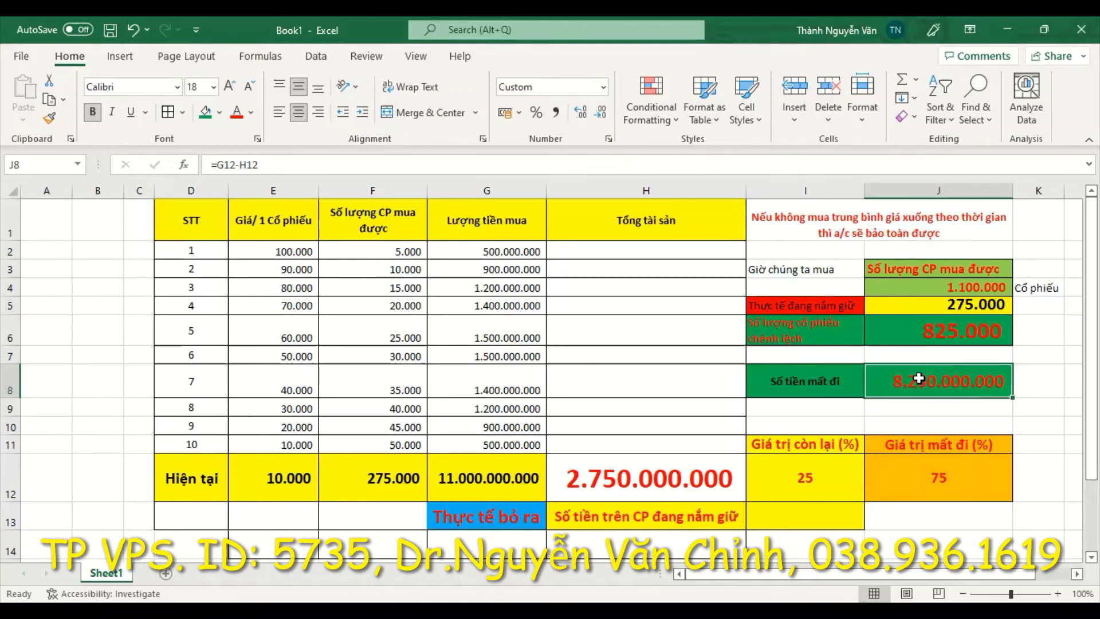
left_click(895, 354)
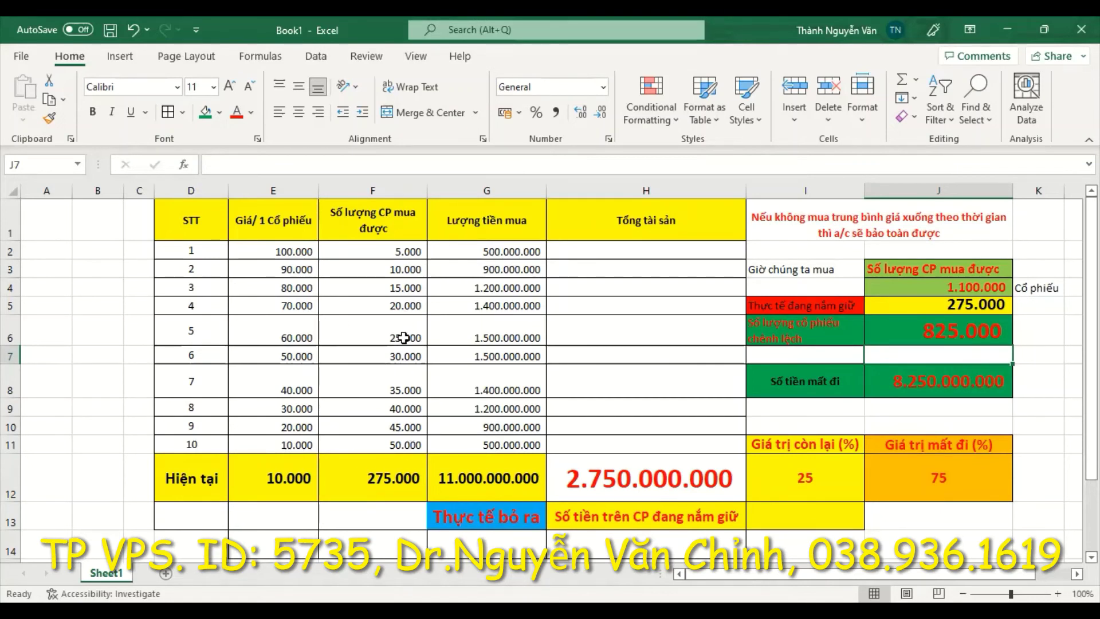
left_click(907, 374)
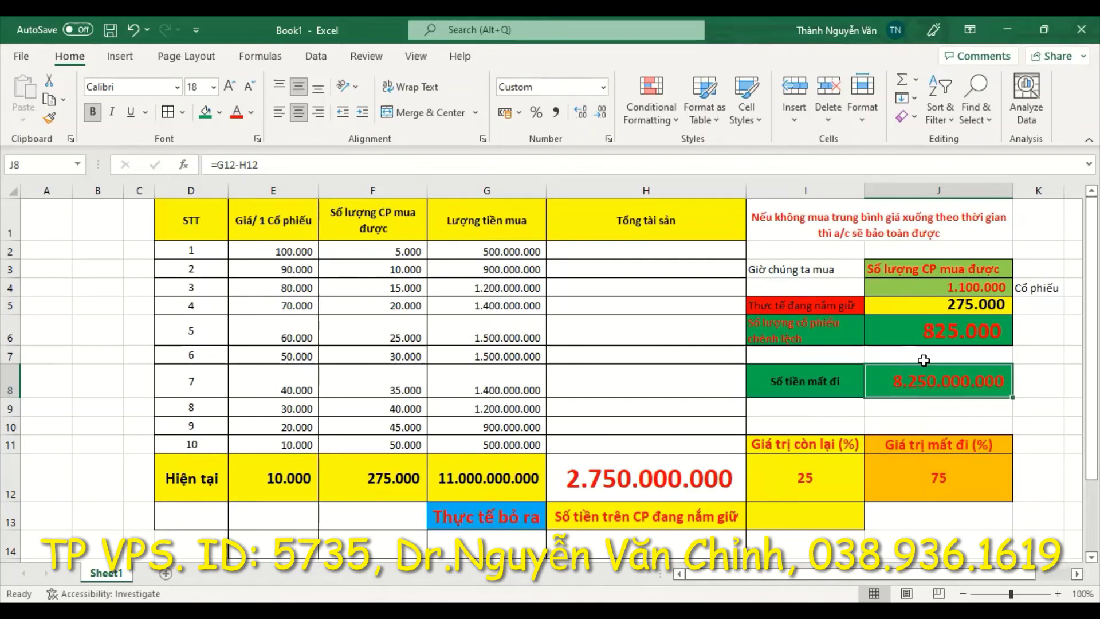
Step: Set the second share count in F3 to 20.000 and extend the series from F2:F3 down to F11
left_click(382, 270)
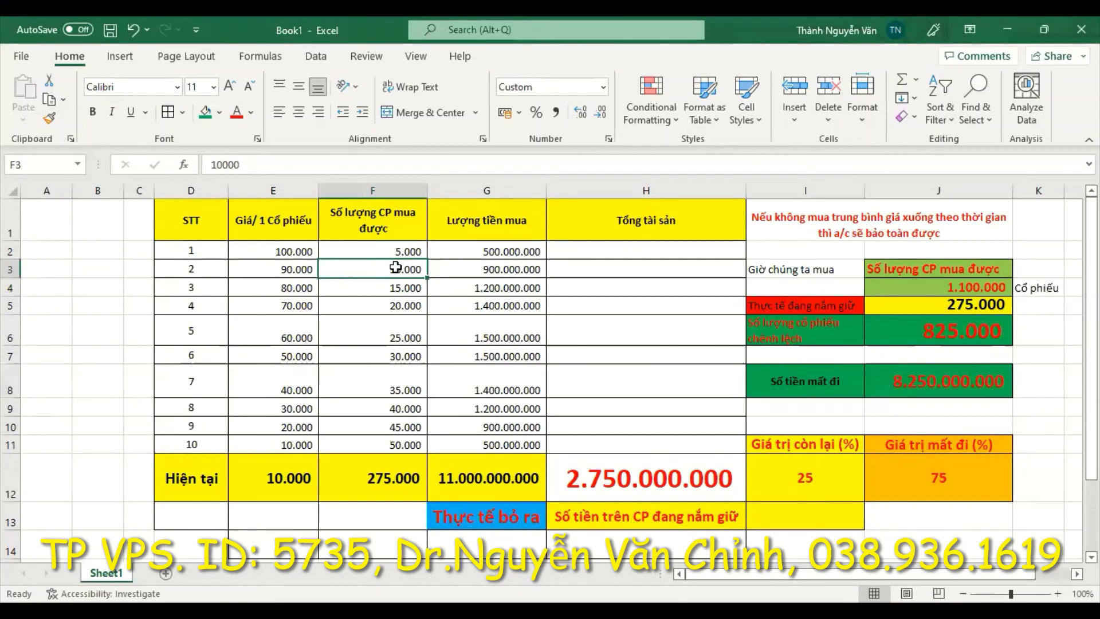
type("20")
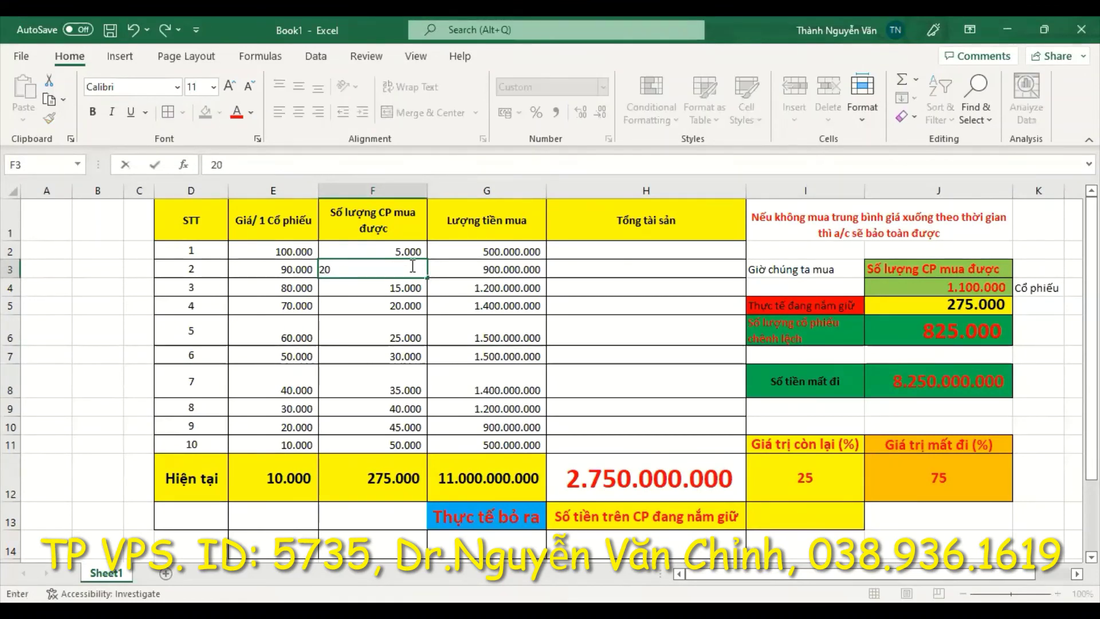
type(".000")
left_click(454, 302)
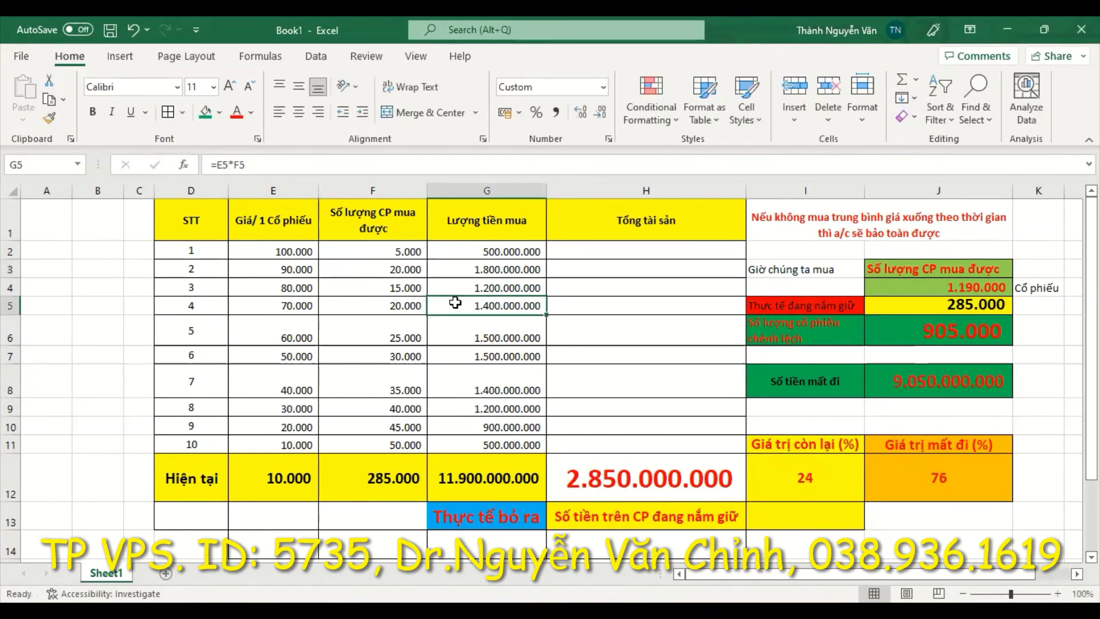
left_click_drag(405, 250, 427, 289)
left_click_drag(420, 444, 419, 445)
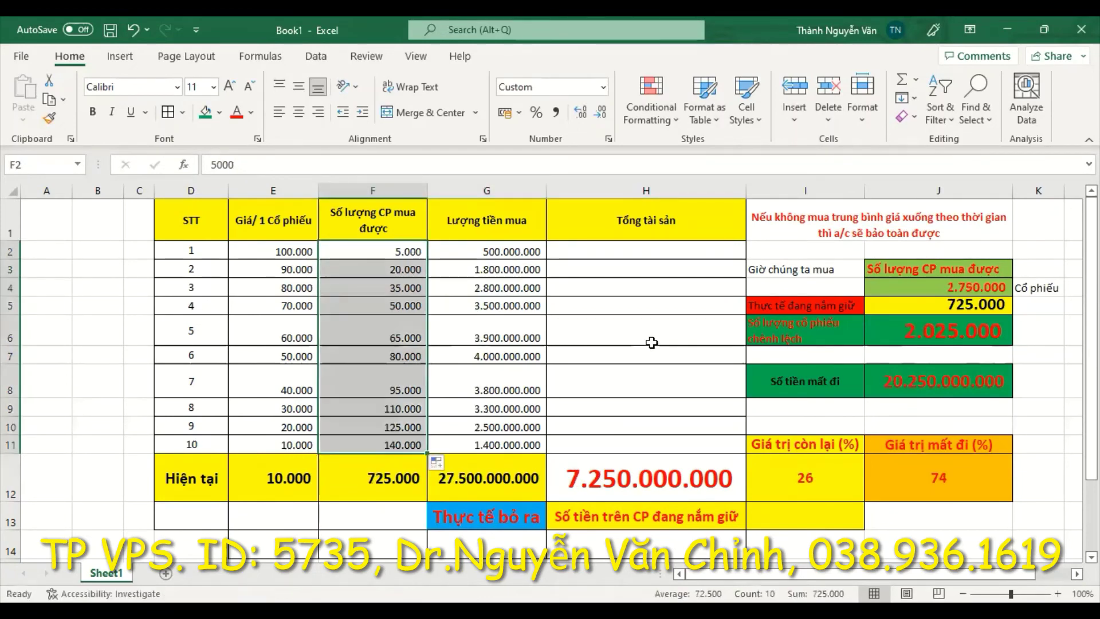
left_click(646, 325)
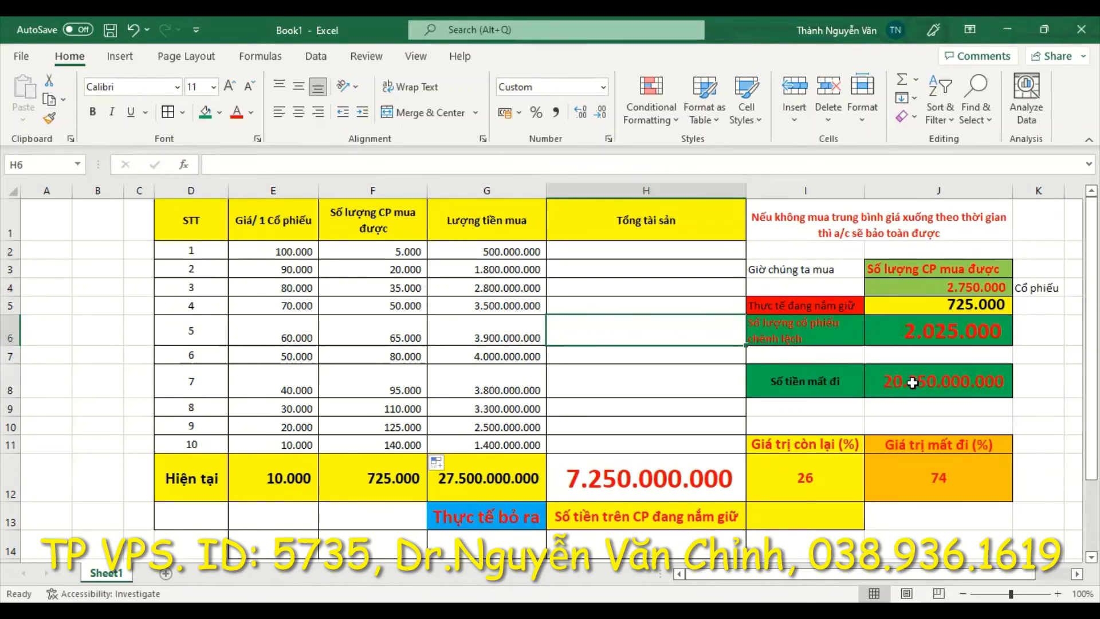
Step: Set the second share count in F3 to 30.000 and extend the series from F2:F3 down to F11
double_click(400, 266)
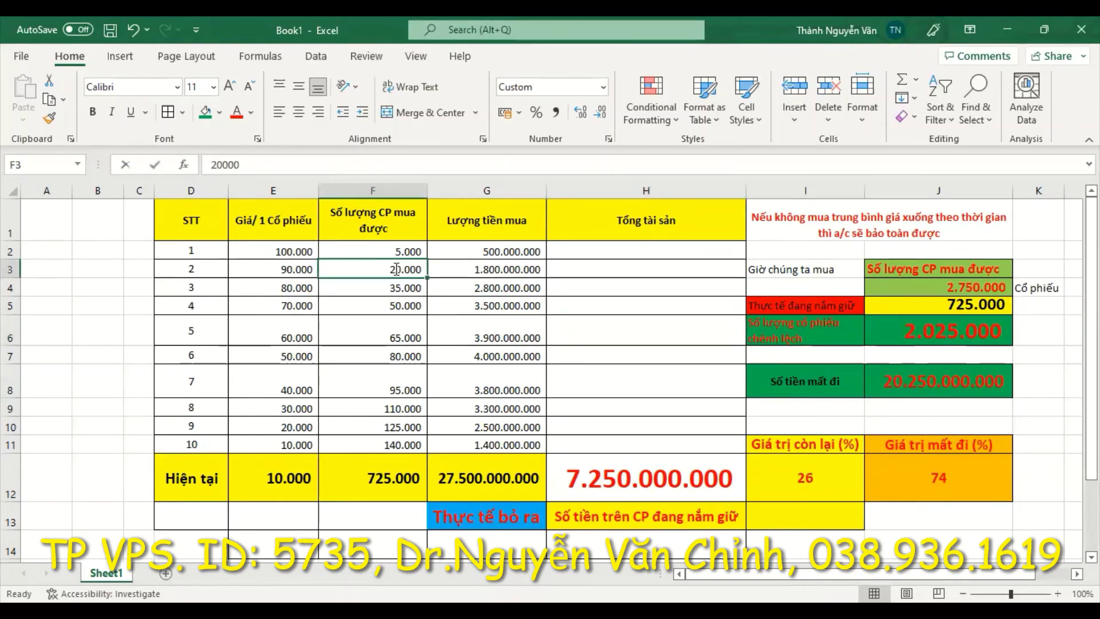
left_click(327, 269)
key("BackSpace")
type("3")
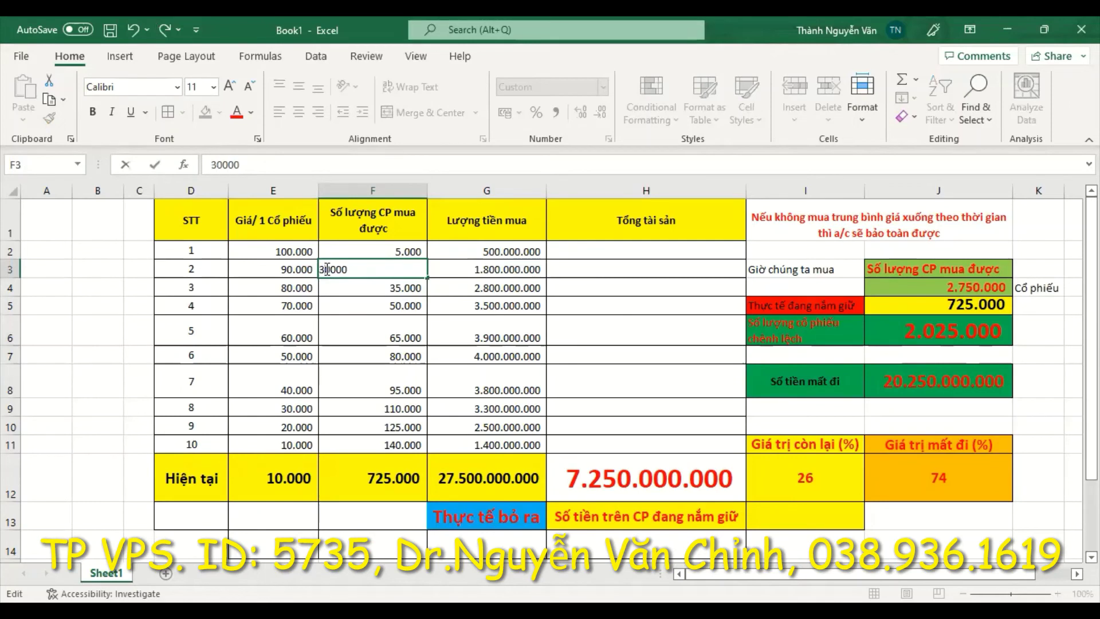
left_click(365, 322)
left_click_drag(395, 252, 426, 453)
left_click(607, 310)
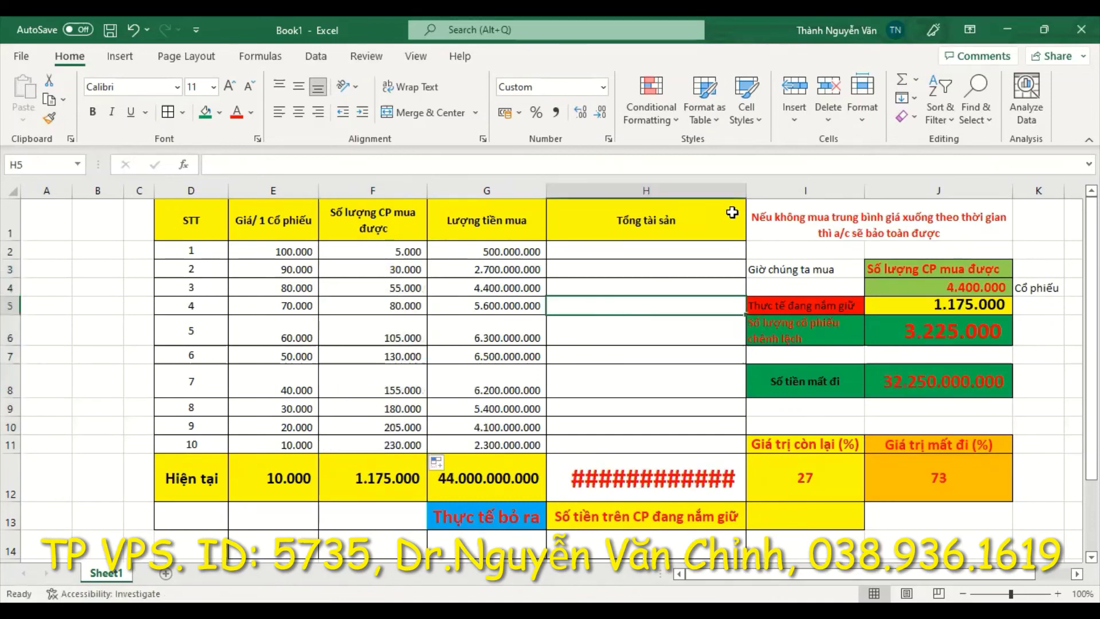
Step: Reduce the font size of the total asset value in H12 to 24
left_click(631, 471)
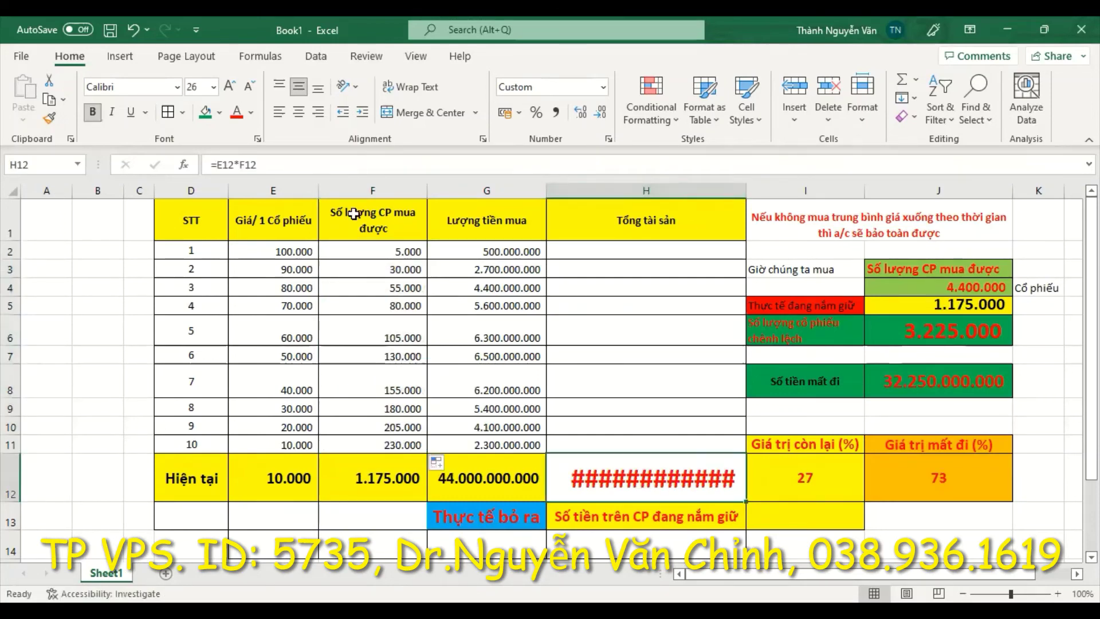
left_click(250, 86)
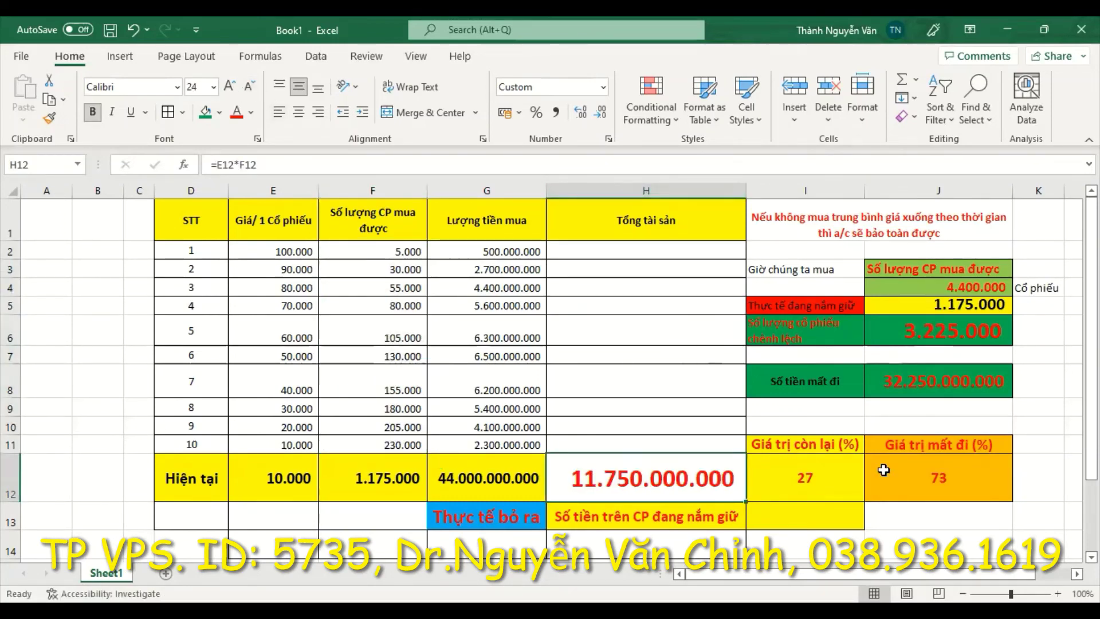
left_click(934, 541)
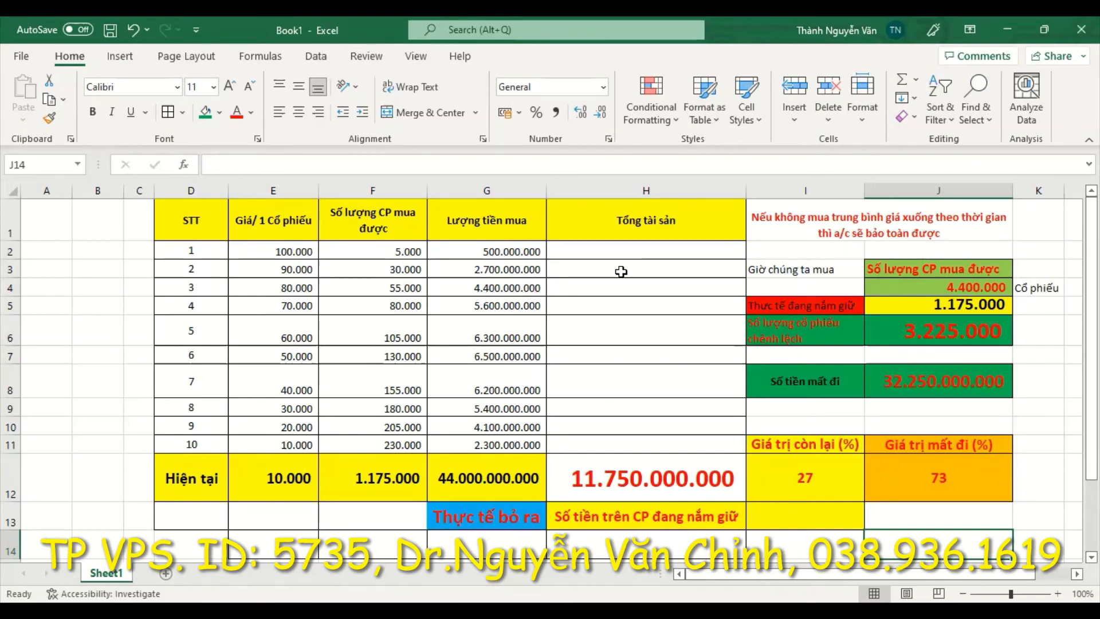
Step: Enter the label LƯỚT SÓNG in H6 and center it horizontally
left_click(631, 330)
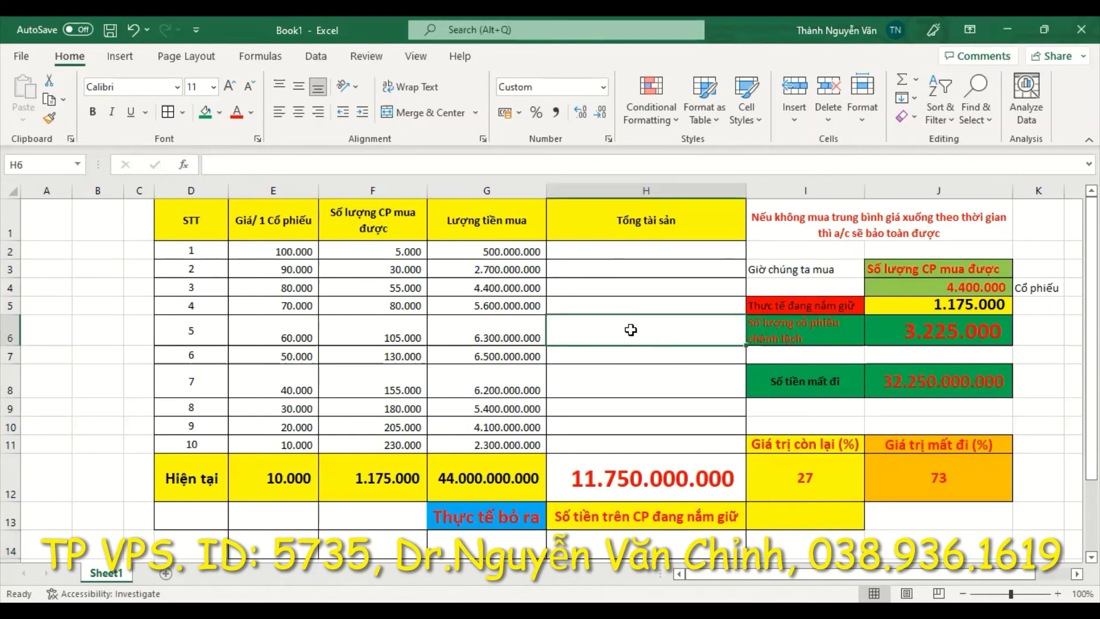
type("LUOWST SONGS")
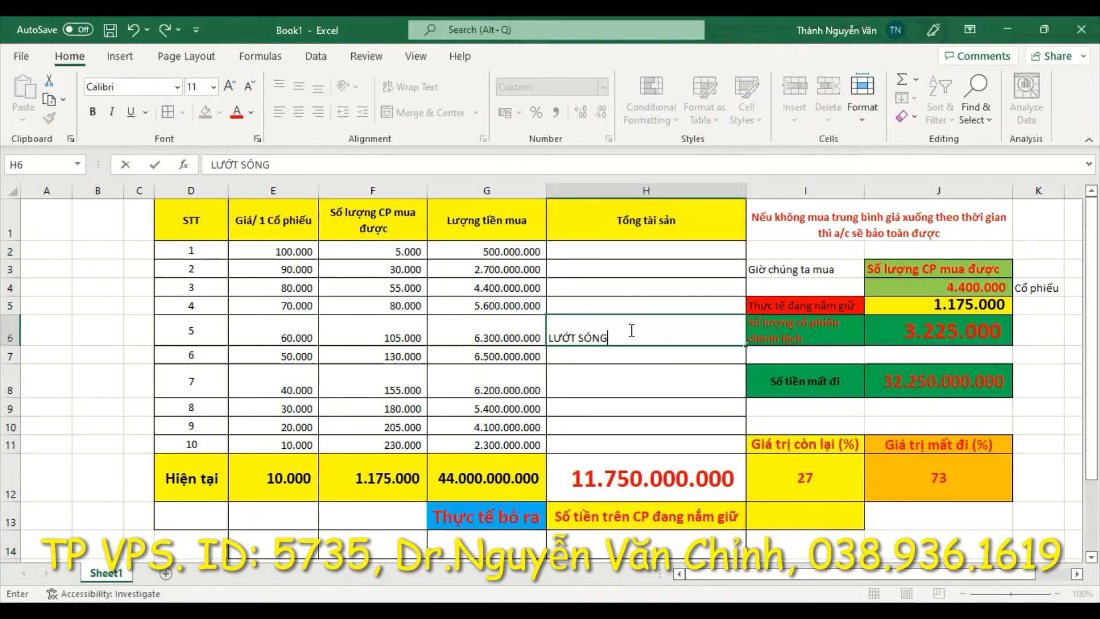
key("ctrl+Return")
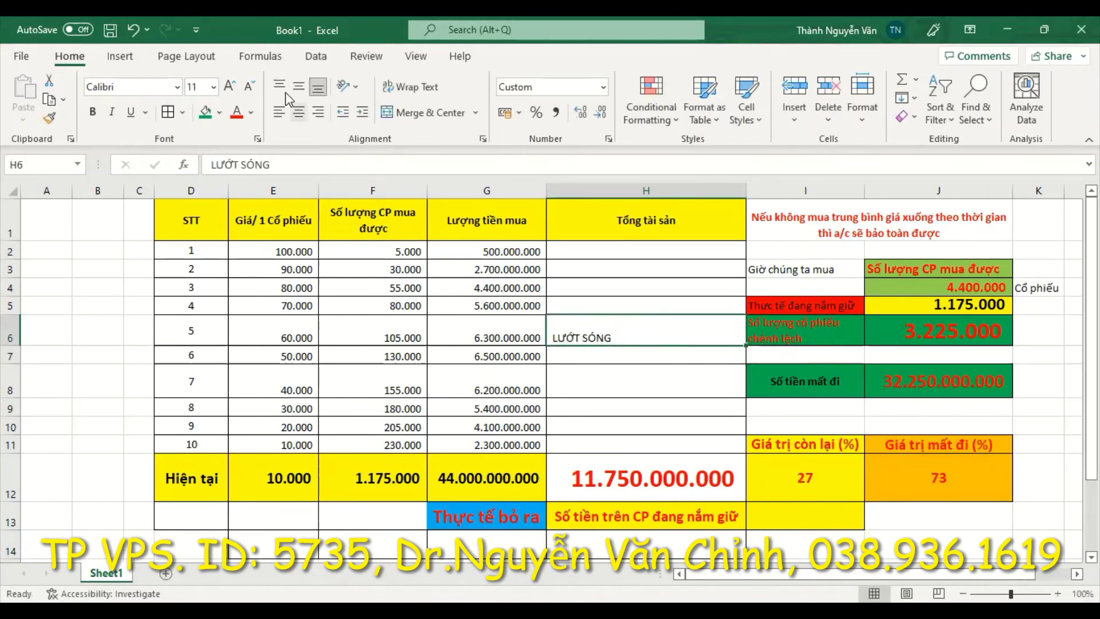
left_click(298, 112)
Step: Give the LƯỚT SÓNG label in H6 a green fill and much larger, bold red text
left_click(205, 111)
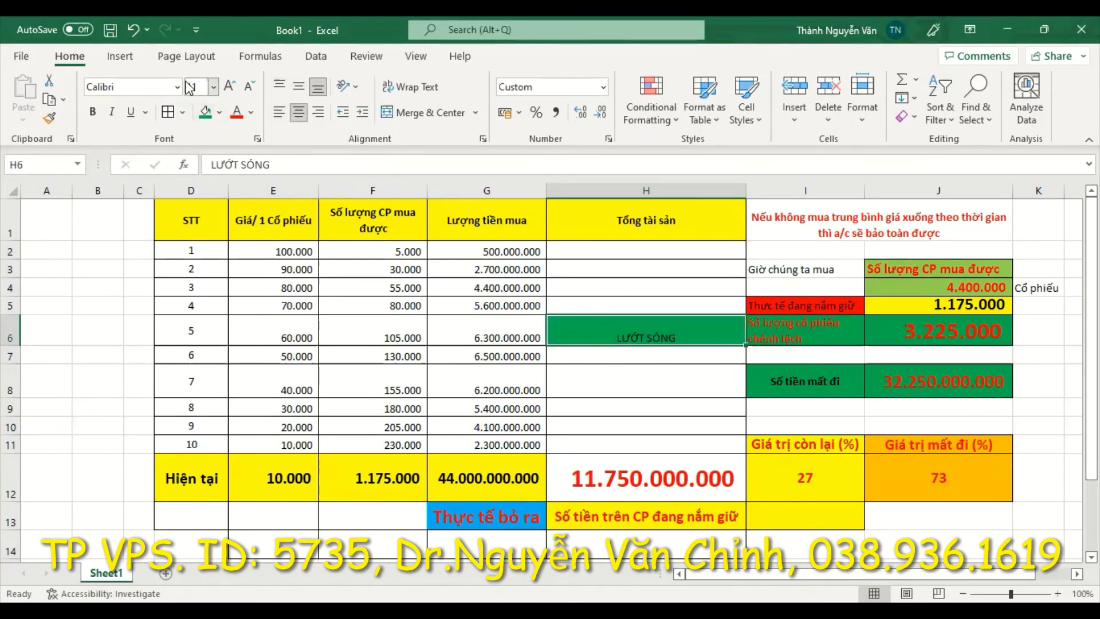
left_click(229, 86)
left_click(230, 87)
left_click(230, 87)
left_click(230, 86)
left_click(230, 87)
left_click(231, 87)
left_click(92, 111)
left_click(236, 111)
left_click(667, 384)
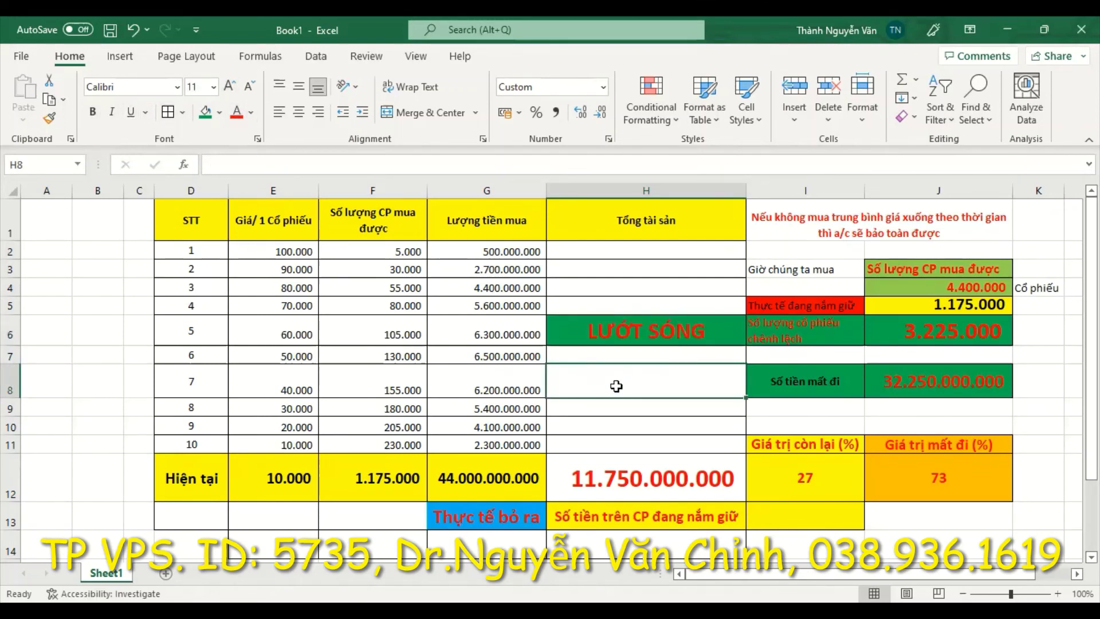
Step: Enter the label ĐẦU TƯ DÀI HẠN in H8 and center it in the cell
type("ĐA")
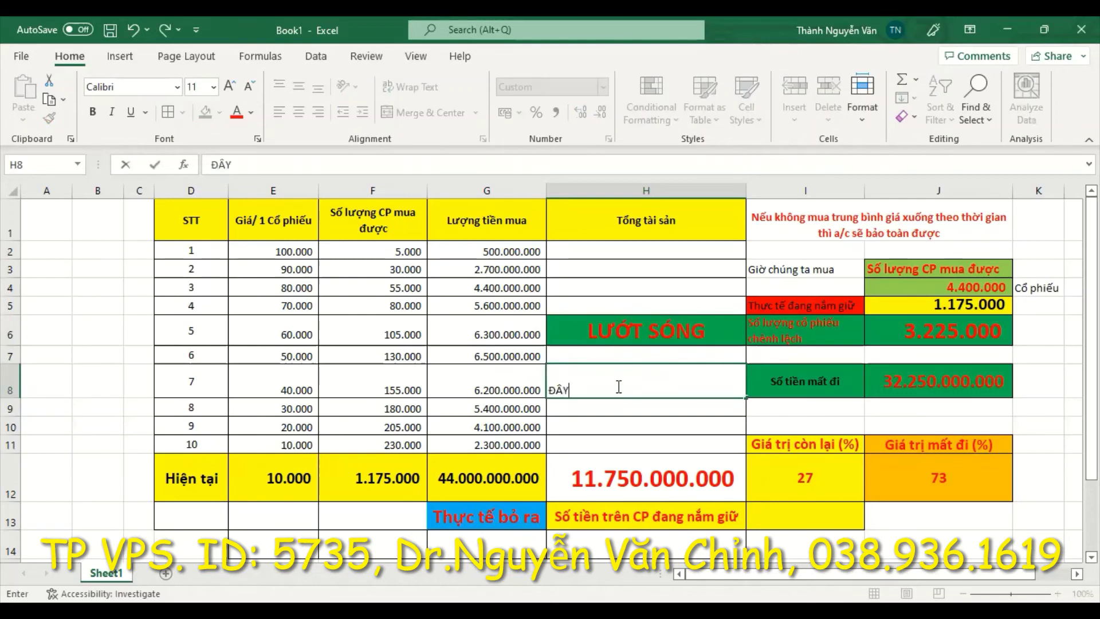
type("UF TUW DAFI HAN")
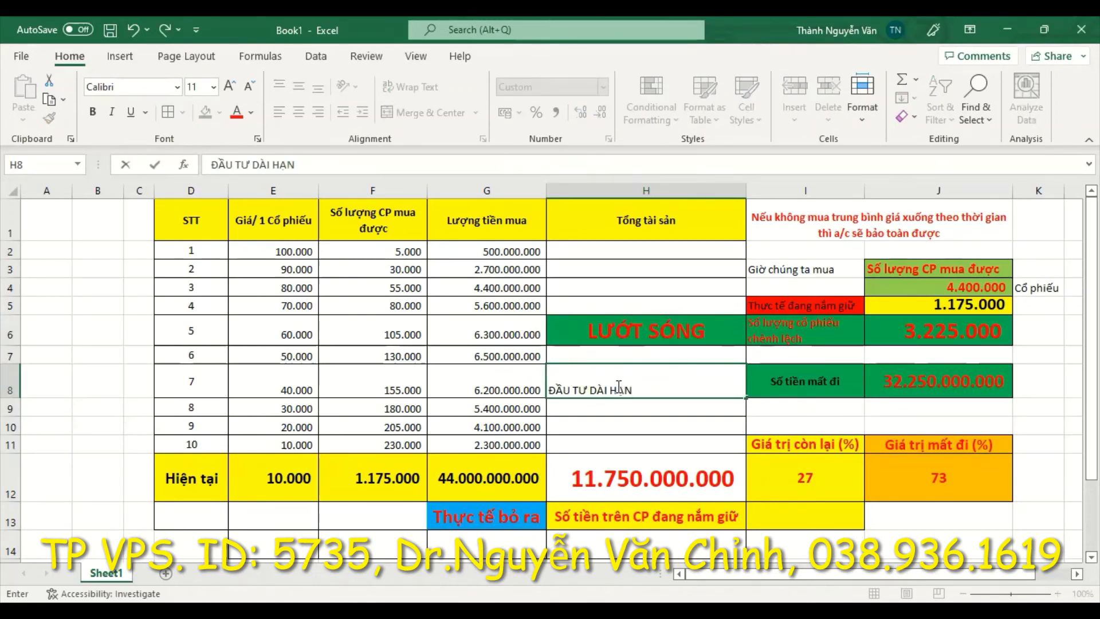
key("Return")
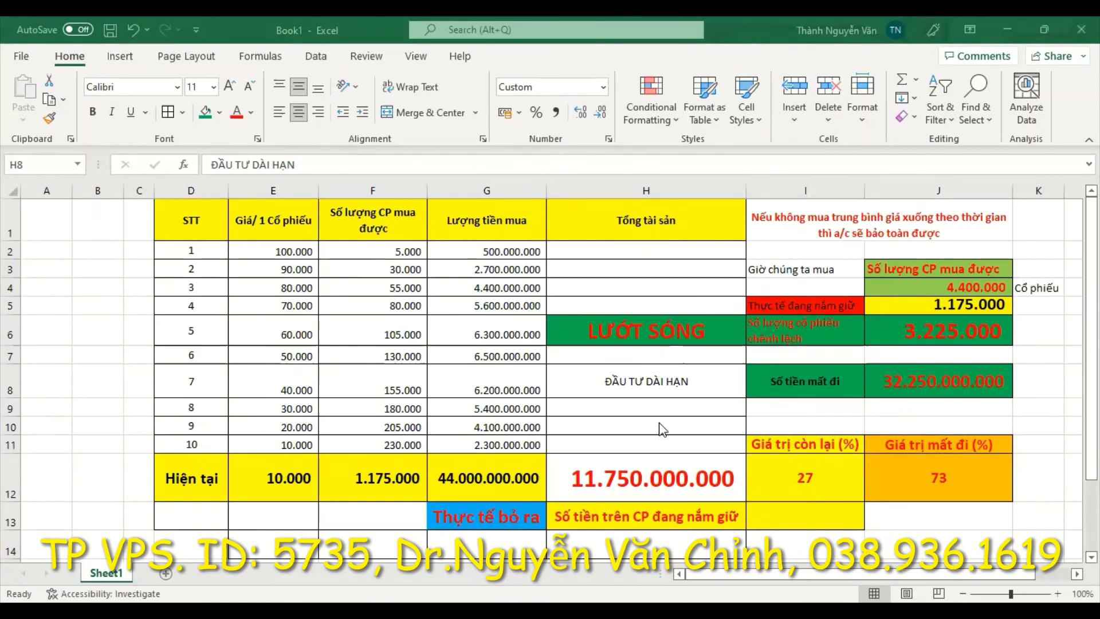
Step: Format the ĐẦU TƯ DÀI HẠN label in H8 as bold text at size 18 with a green fill
left_click(628, 381)
left_click(96, 114)
left_click(229, 86)
left_click(230, 86)
left_click(229, 86)
left_click(230, 86)
key("Return")
left_click(710, 379)
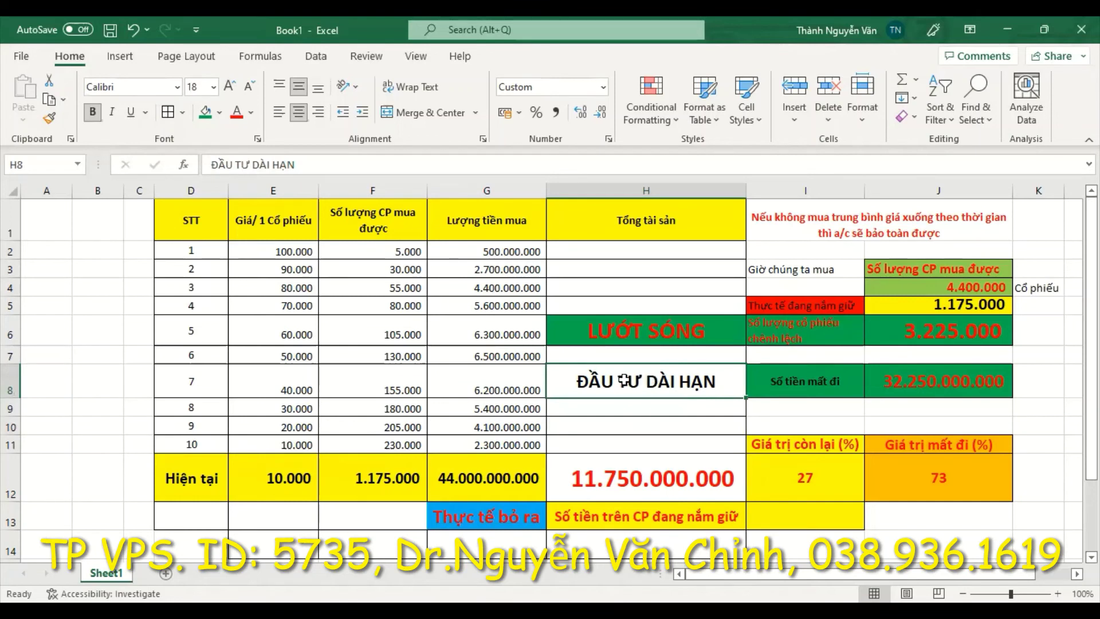
left_click(205, 112)
left_click(644, 424)
left_click(639, 383)
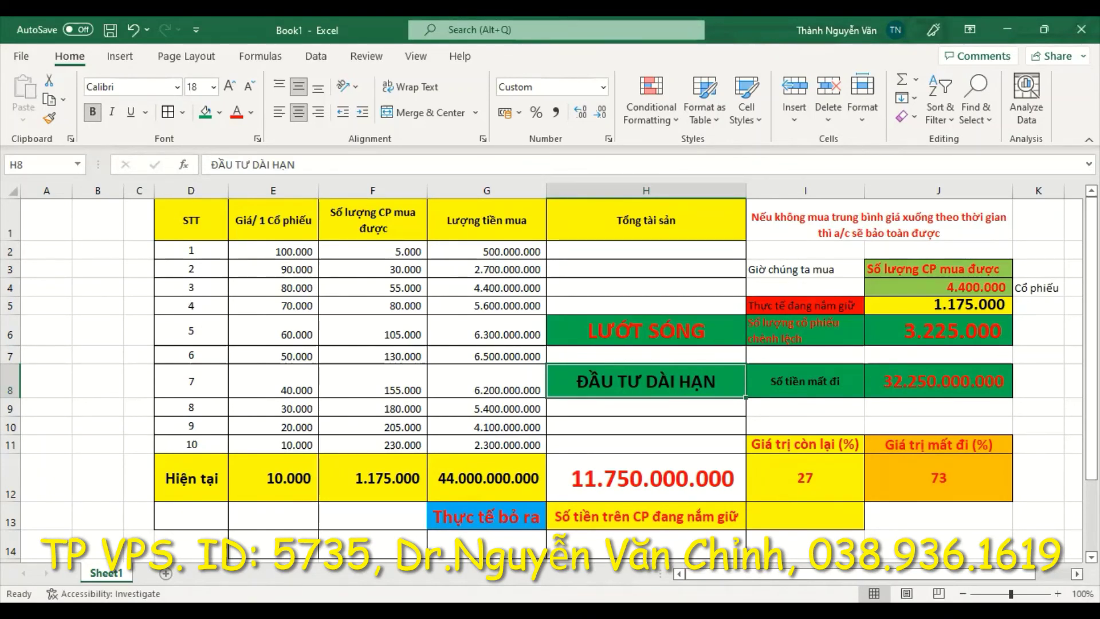
scroll(671, 518, "down", 1)
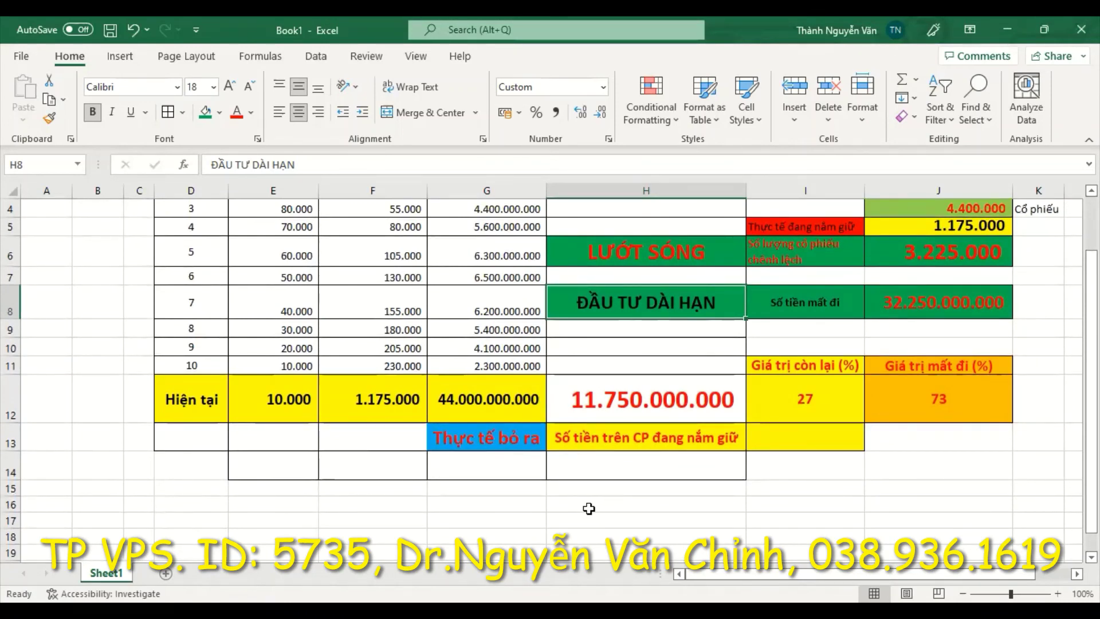
Step: Enter LƯỚT SÓNG in G16 and TT tăng + TT giảm beside it in H16
left_click(486, 508)
type("LƯƠ")
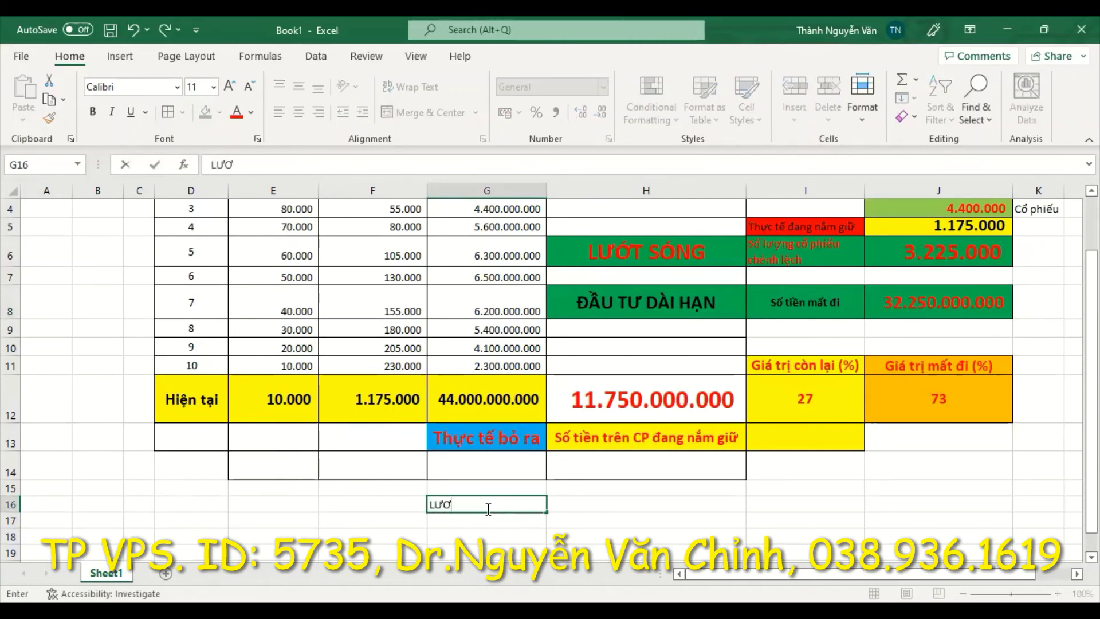
type("T SONG")
left_click(575, 504)
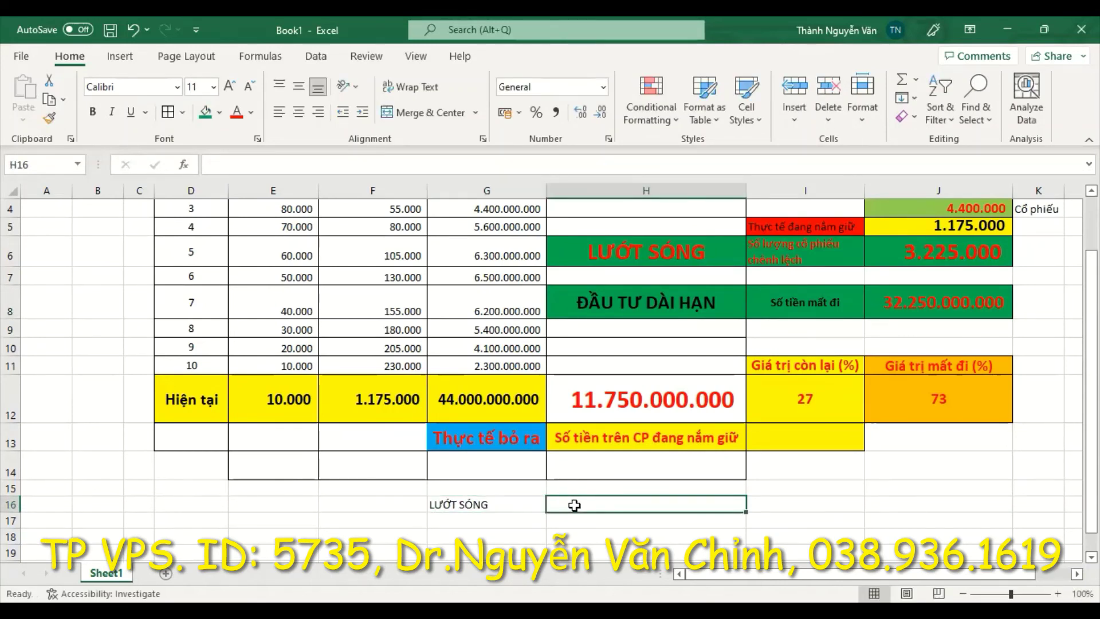
type("TT tăng")
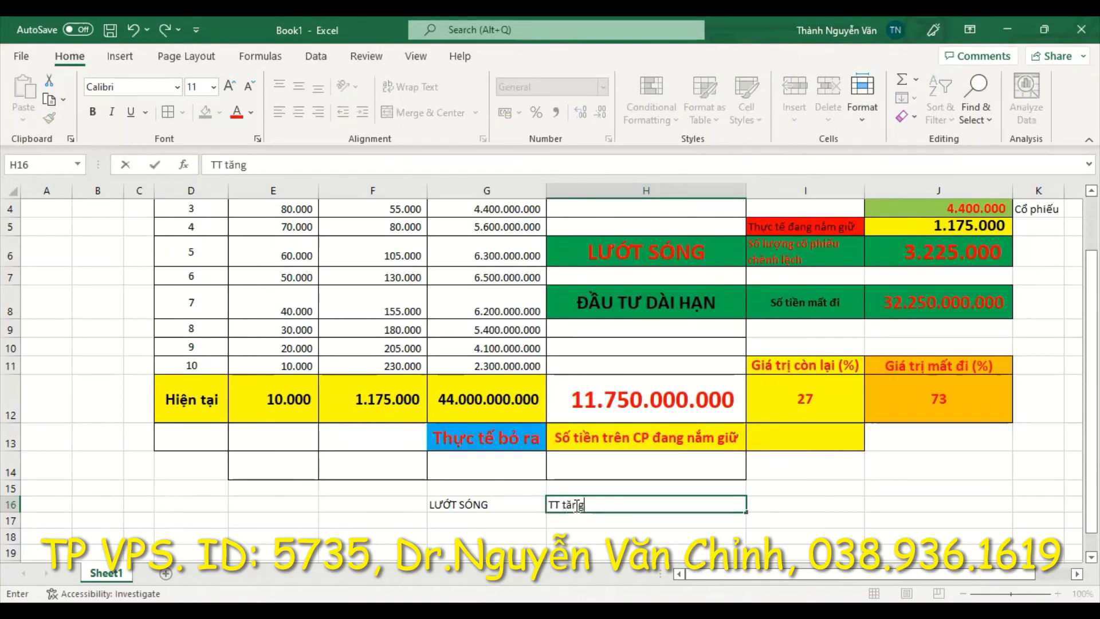
type(" + TT giảm")
Step: Enter Đầu tư dài hạn in G17 and TT tăng + Tích lũy đi lên in H17
left_click(467, 524)
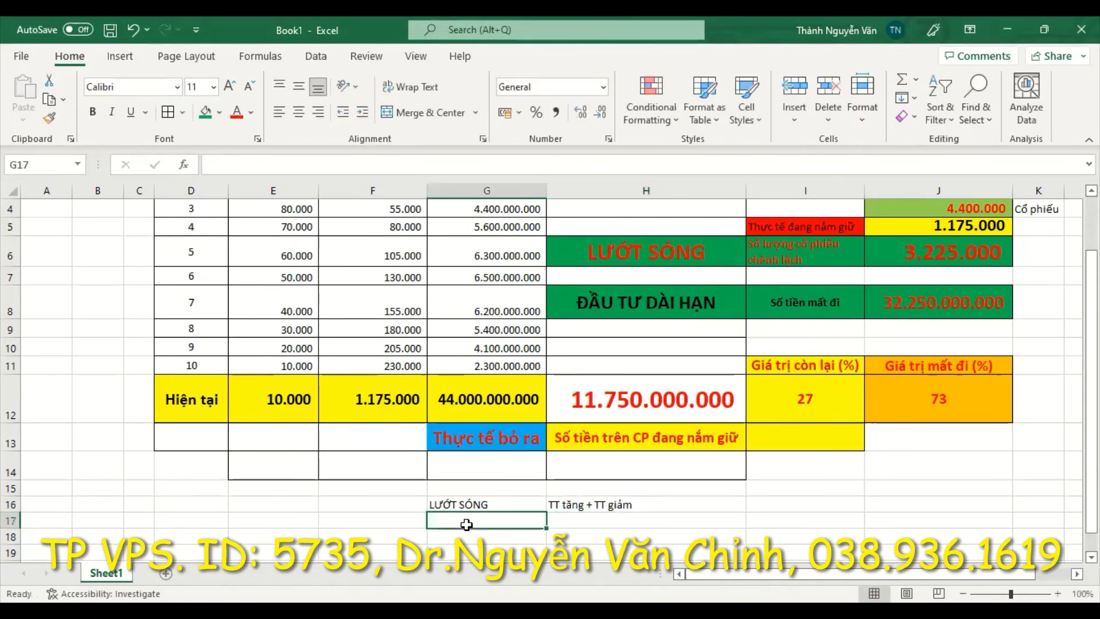
type("Đầu tư dài hạn")
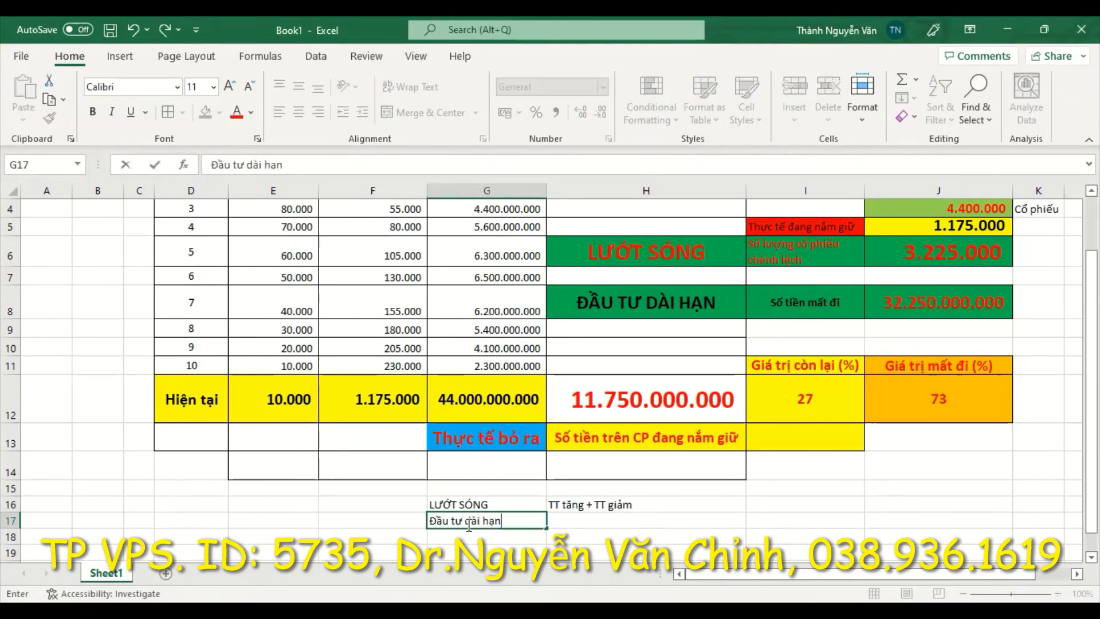
left_click(578, 522)
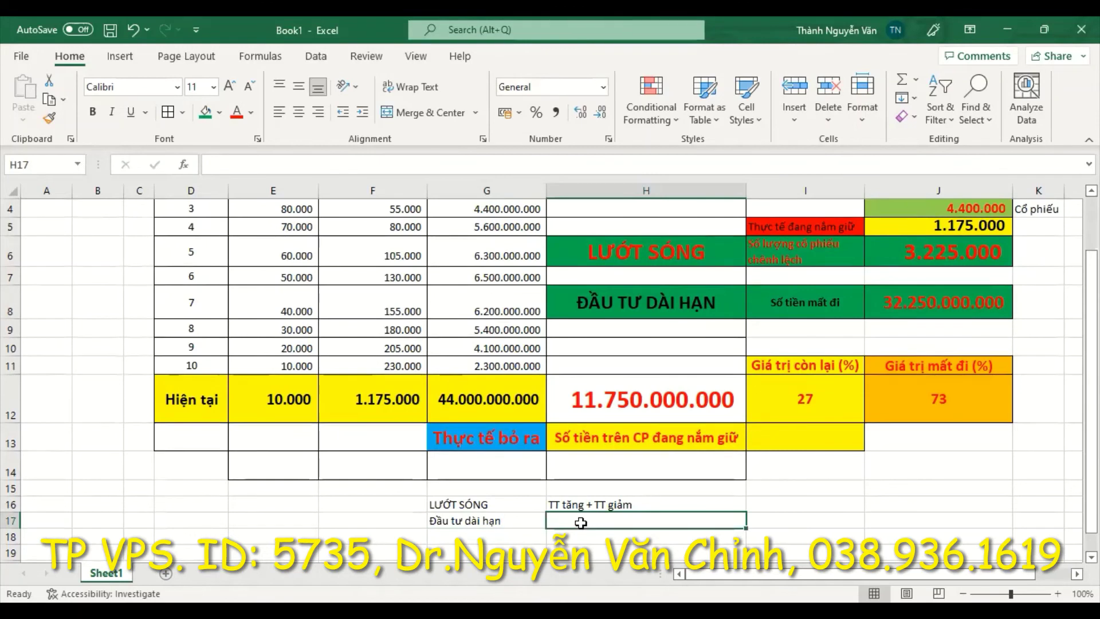
type("TTT ta")
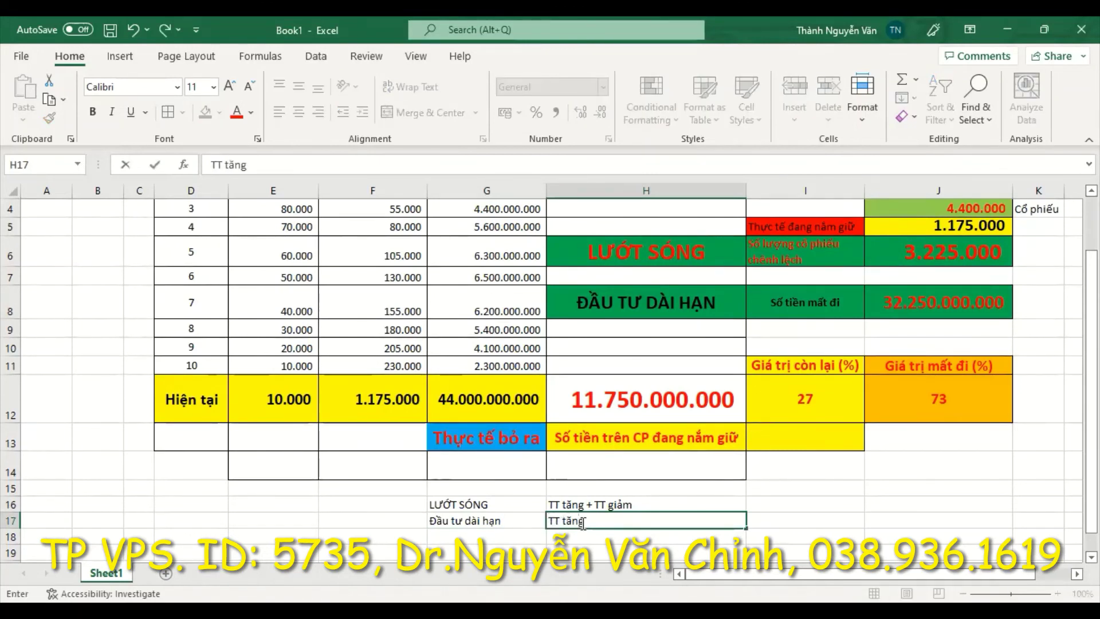
type("ng + Tích lũy đi lên")
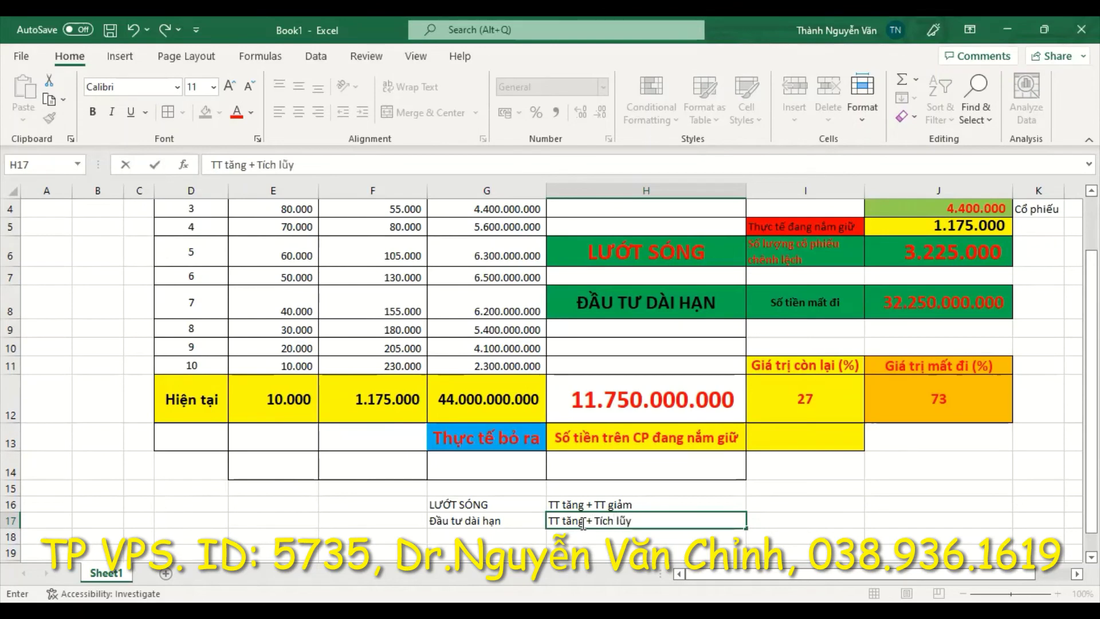
left_click(710, 509)
Step: Make the text in G16:H17 bold and red, and increase the height of rows 15 to 17
left_click_drag(466, 504, 648, 520)
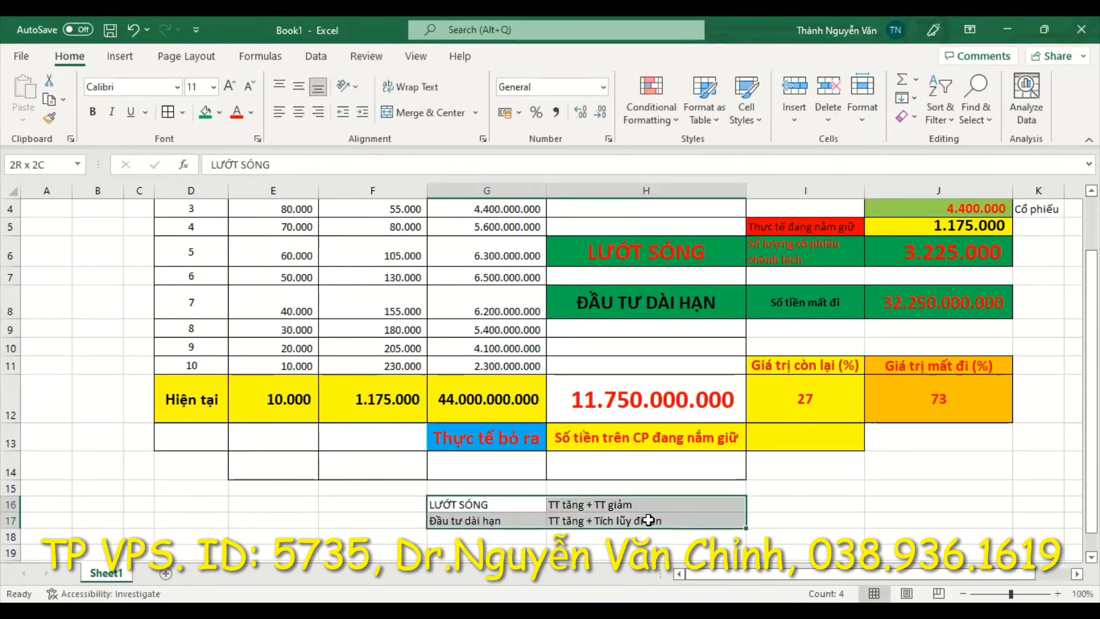
left_click(98, 114)
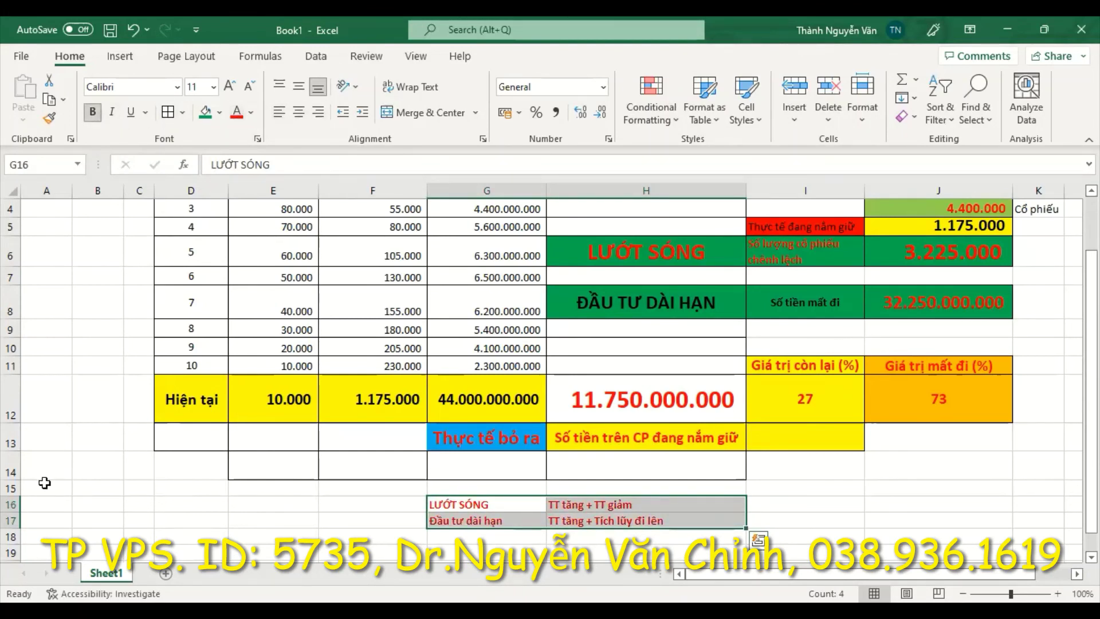
left_click_drag(10, 488, 14, 522)
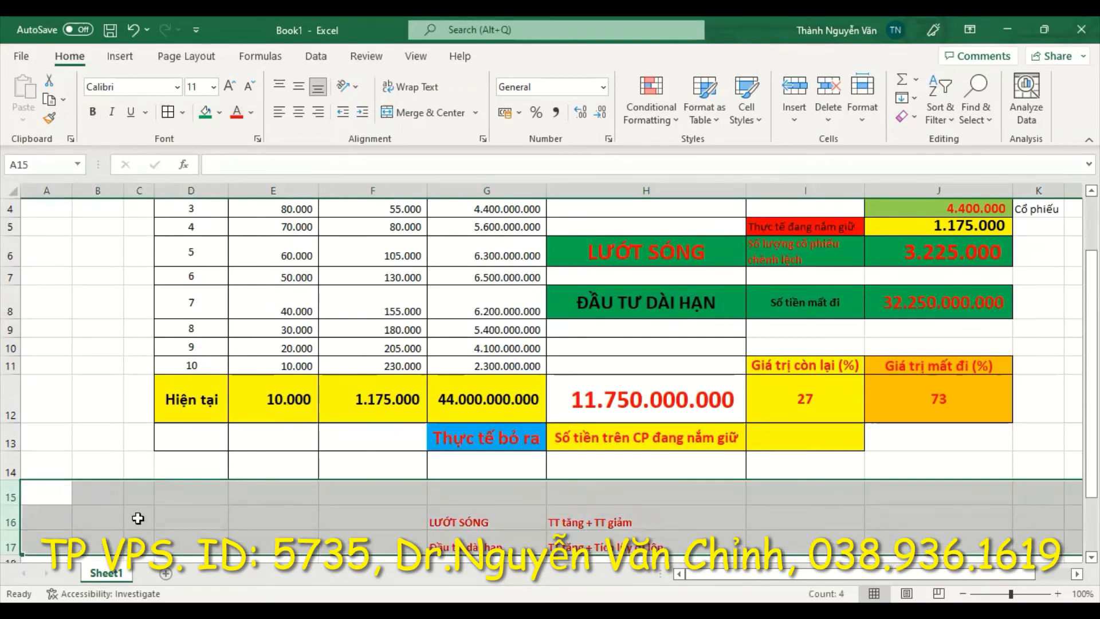
left_click(333, 509)
Step: Delete the empty row 15 so the two summary rows sit directly under the table
left_click(16, 488)
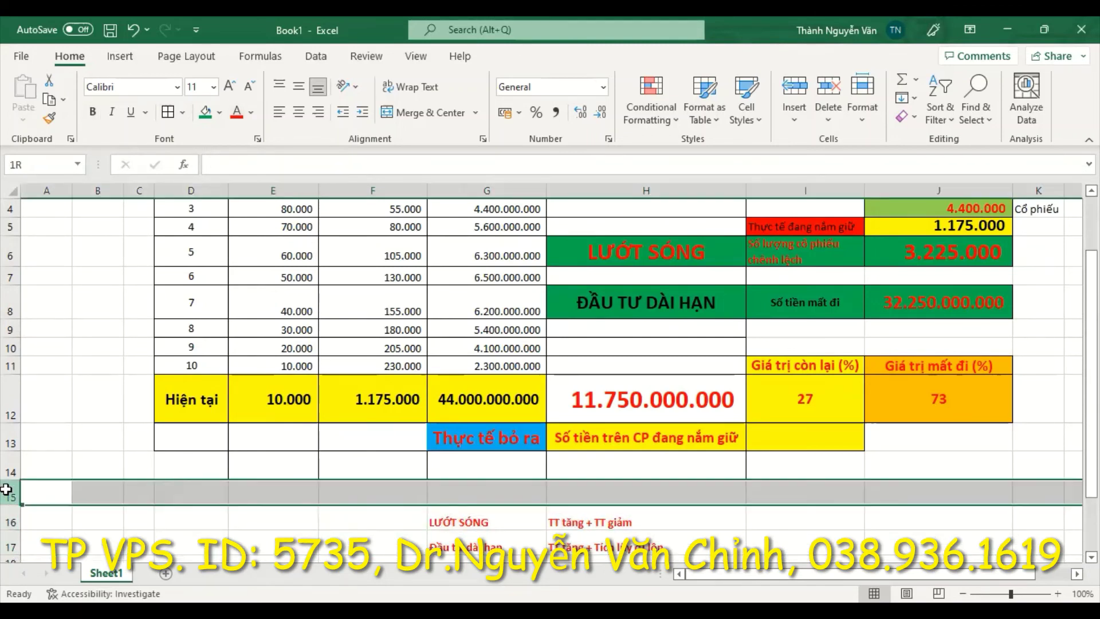
left_click(830, 86)
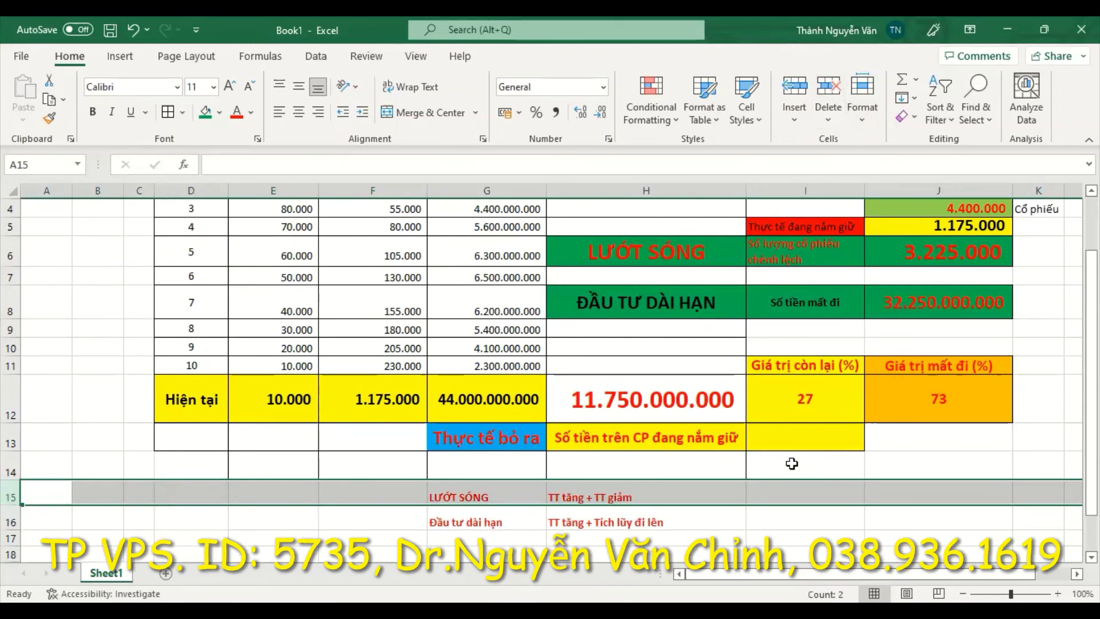
left_click(768, 514)
Step: Fill the summary cells G15:H16 with green
left_click_drag(446, 491, 717, 518)
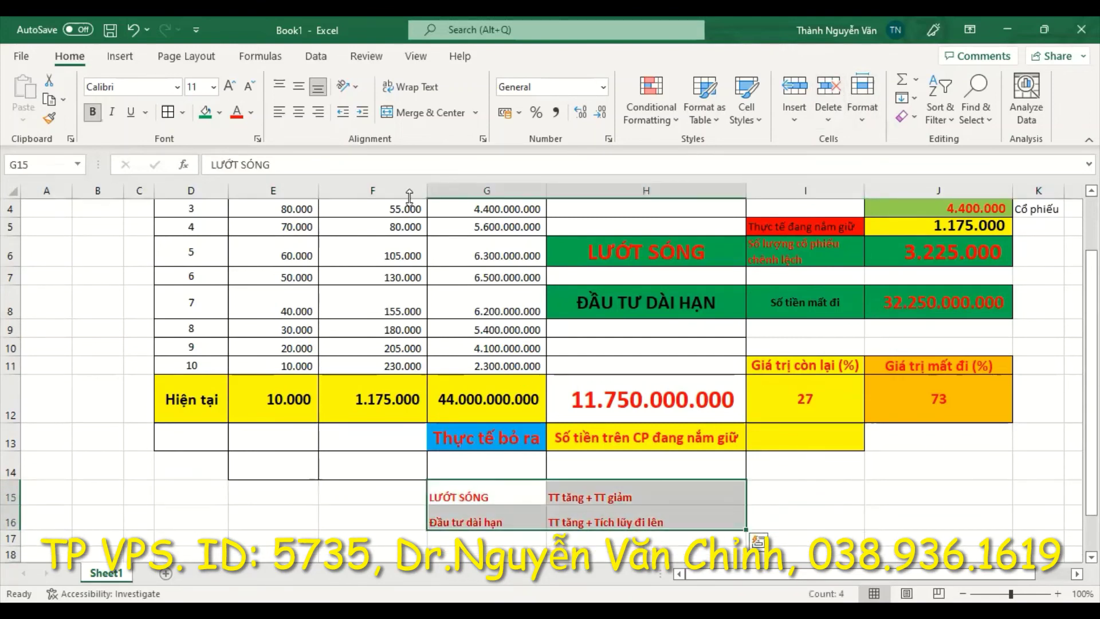
left_click(210, 118)
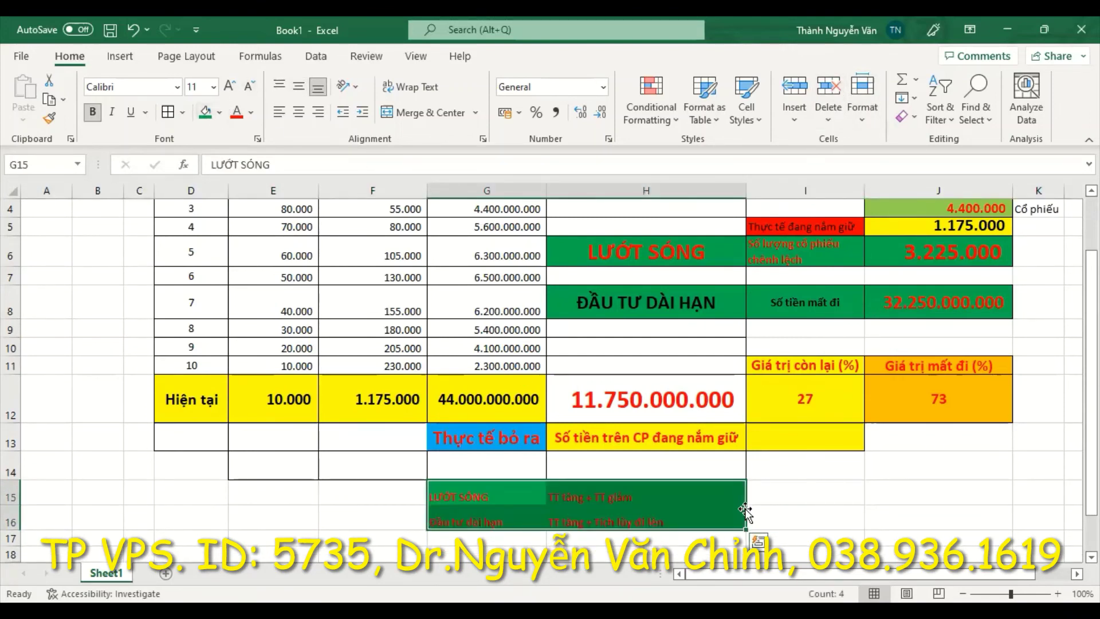
left_click(718, 509)
Step: Add borders around all cells in G15:H16 and align their text vertically to the middle
left_click_drag(500, 485, 682, 530)
left_click(168, 114)
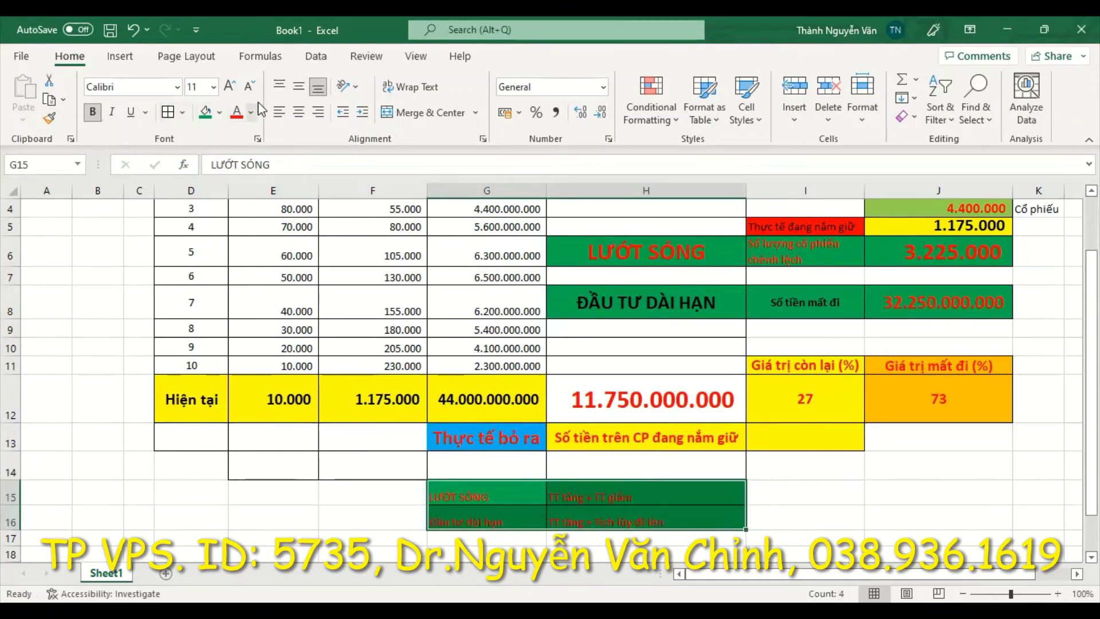
left_click(298, 88)
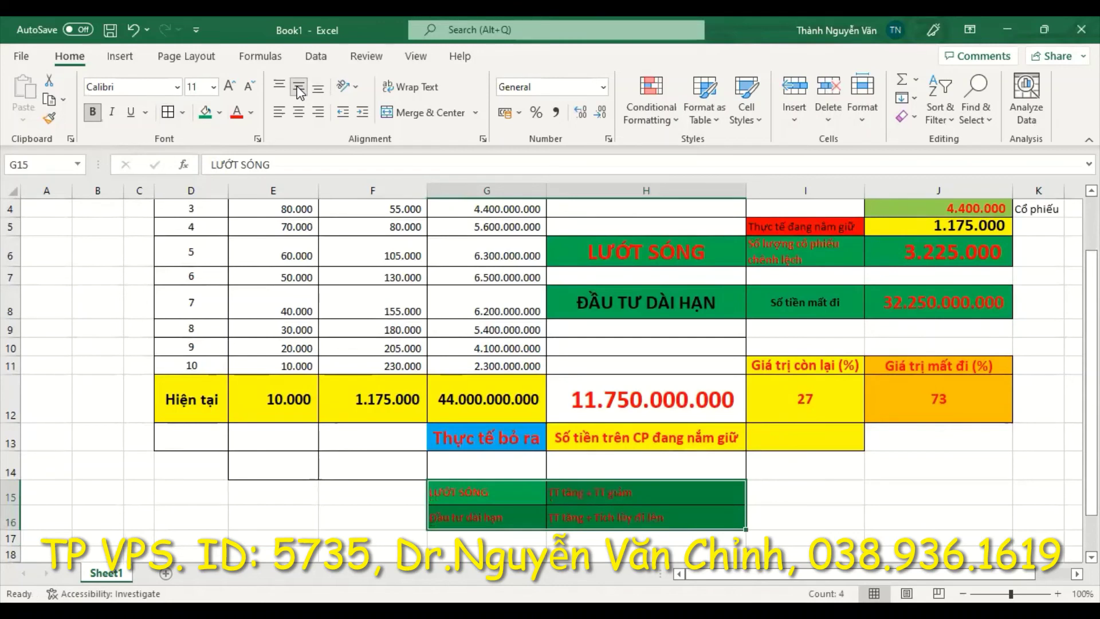
left_click(858, 492)
Step: Change the fill of the summary cells G15:H16 to yellow
left_click_drag(457, 494, 648, 518)
left_click(219, 113)
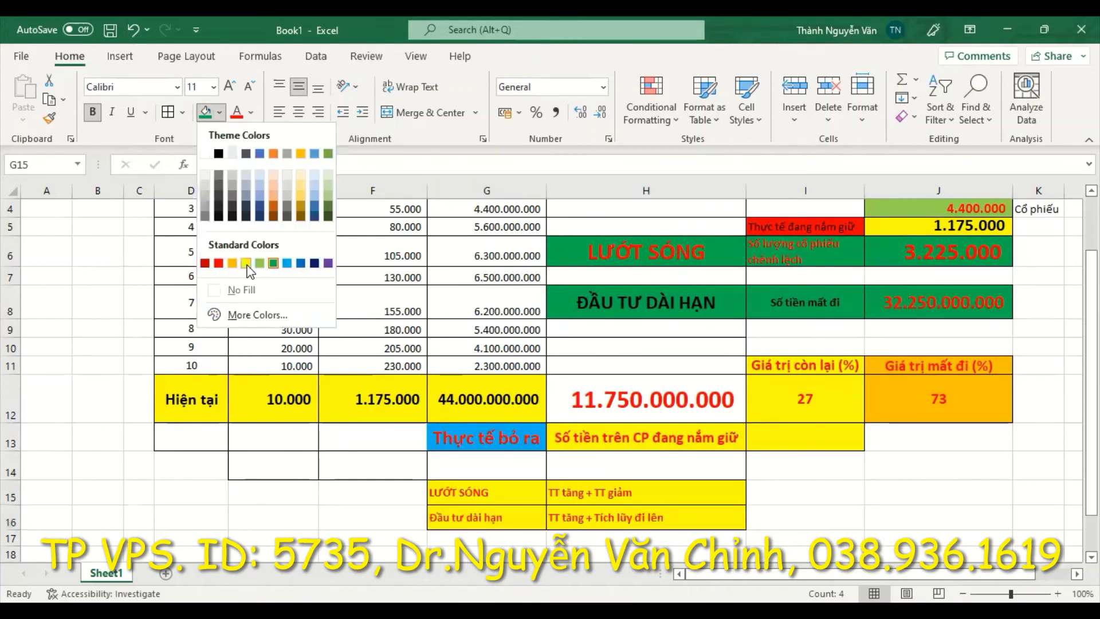
left_click(247, 263)
left_click(924, 512)
Step: Increase the font size of the summary text in G15:H16 to 14
left_click_drag(518, 493, 627, 508)
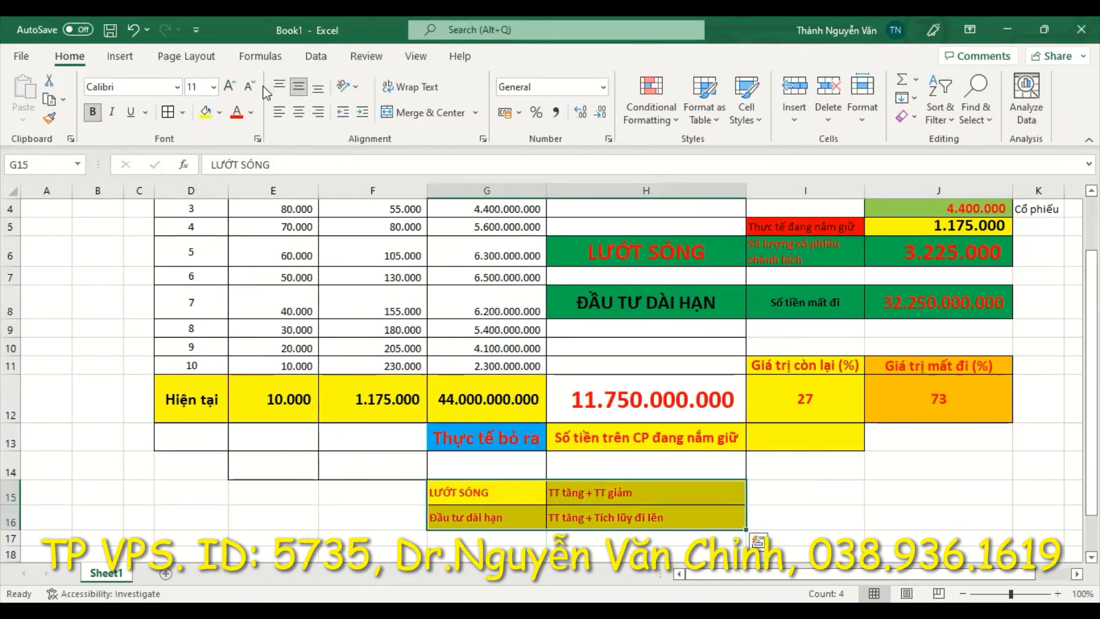
left_click(231, 86)
left_click(231, 86)
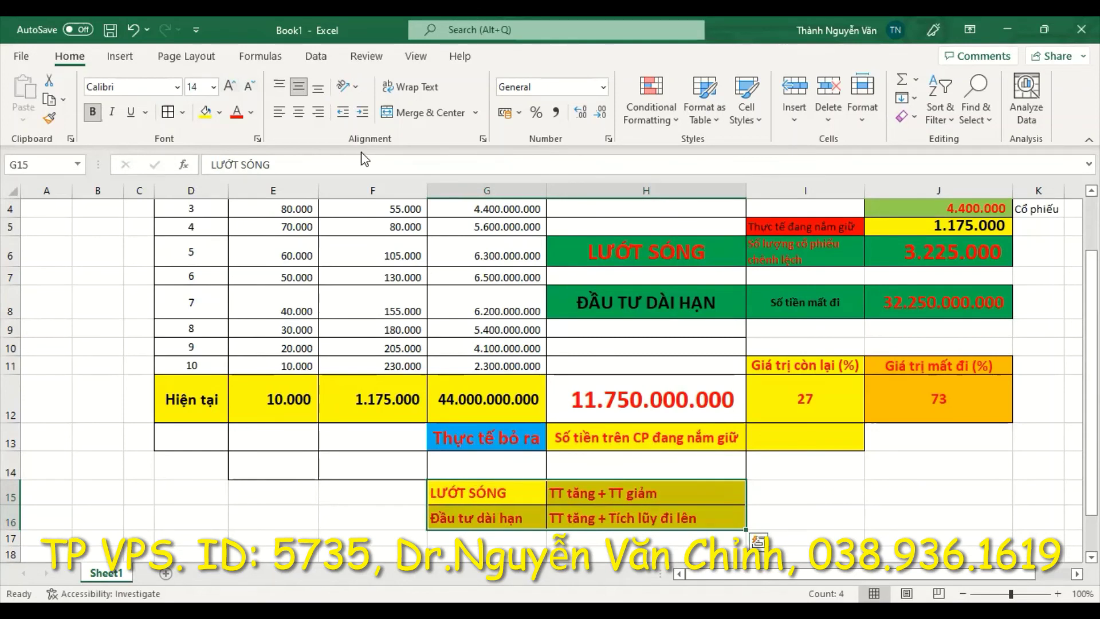
left_click(833, 513)
left_click(808, 467)
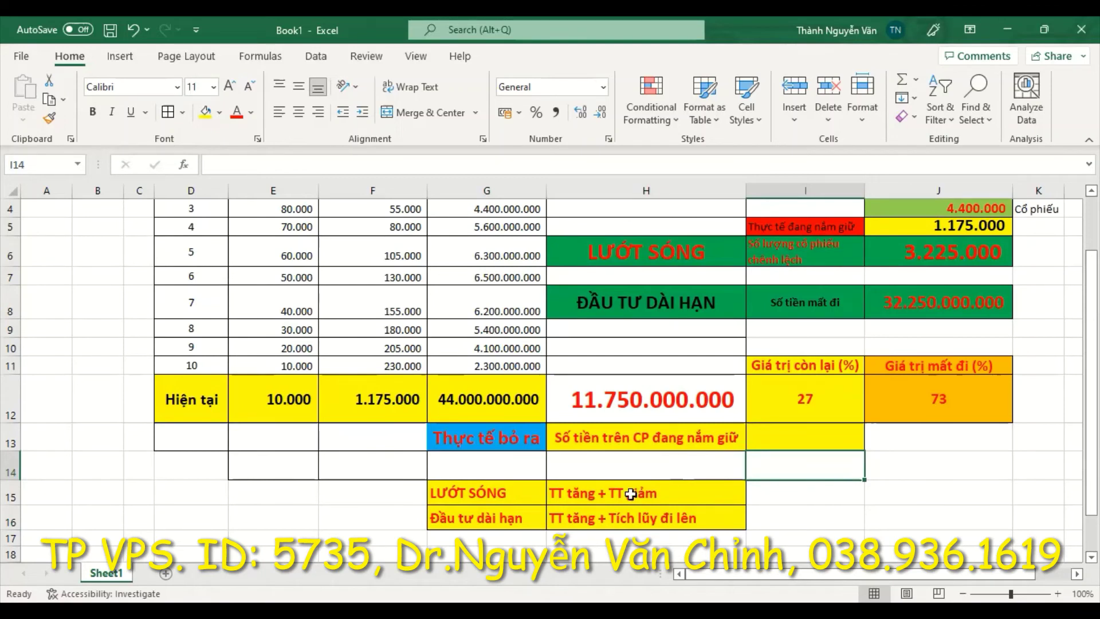
left_click(502, 519)
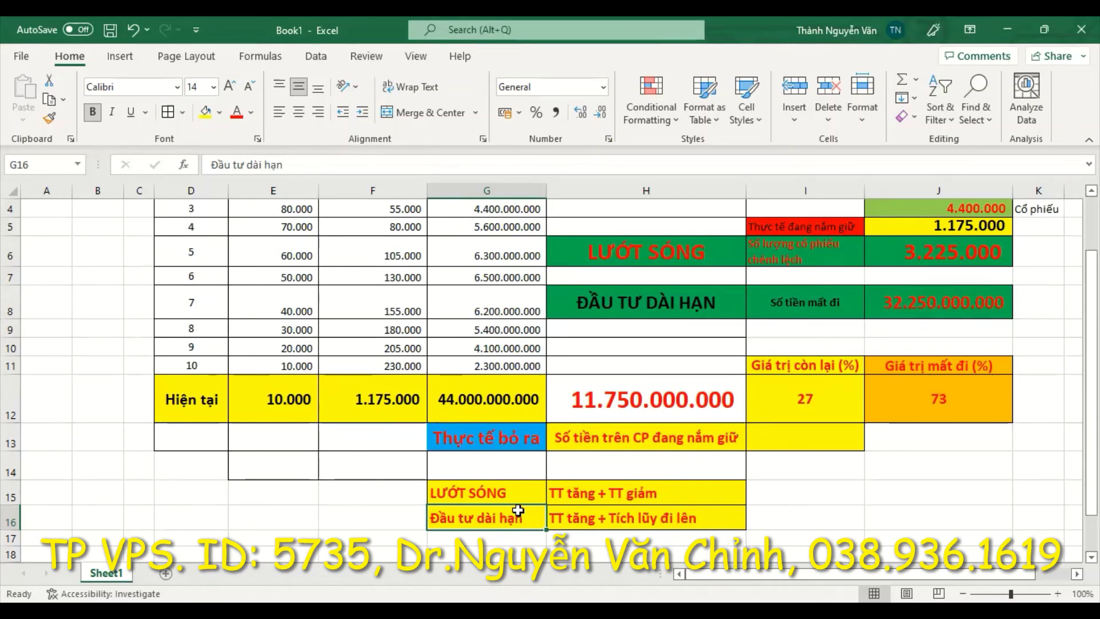
left_click(581, 523)
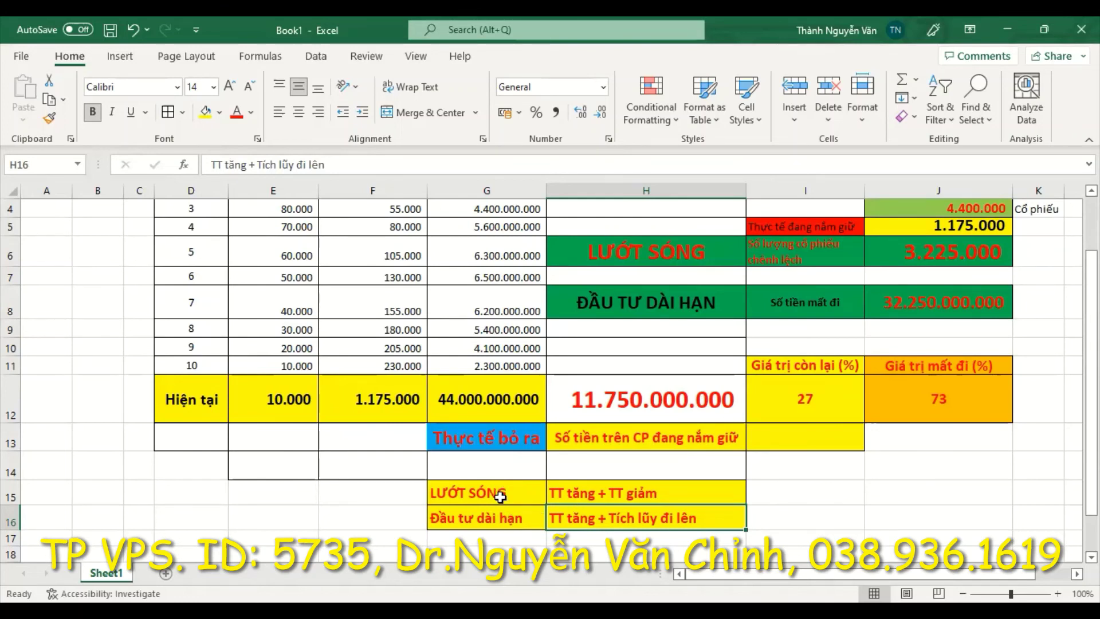
Step: Widen column G and raise the font size of the labels in G15:G16 to 16
left_click_drag(498, 494, 502, 518)
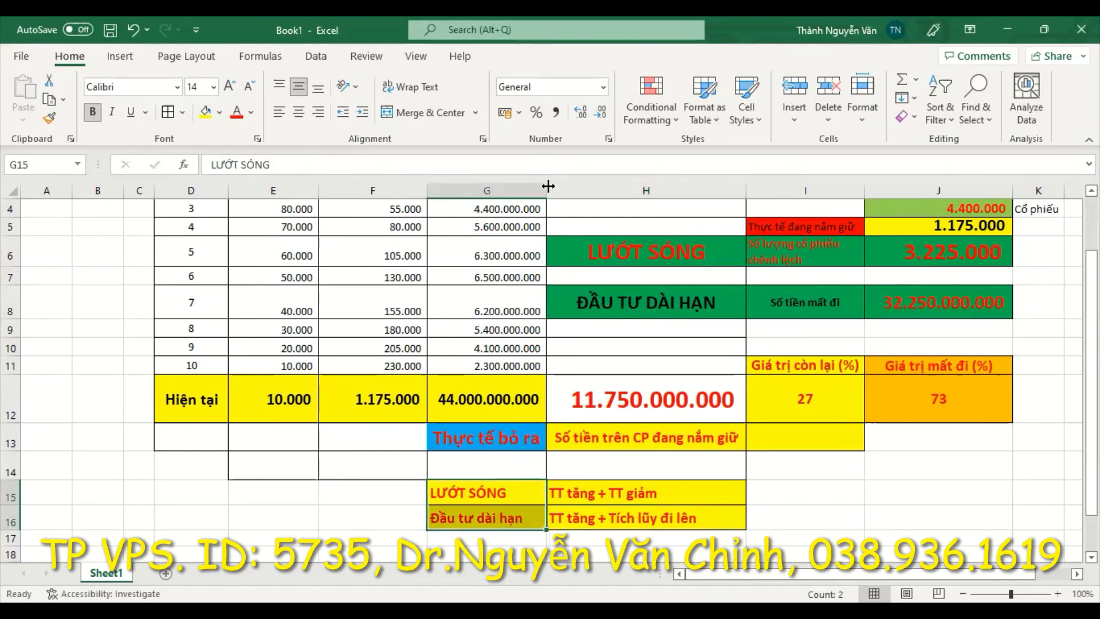
left_click_drag(574, 191, 600, 191)
left_click_drag(496, 490, 511, 518)
left_click(228, 89)
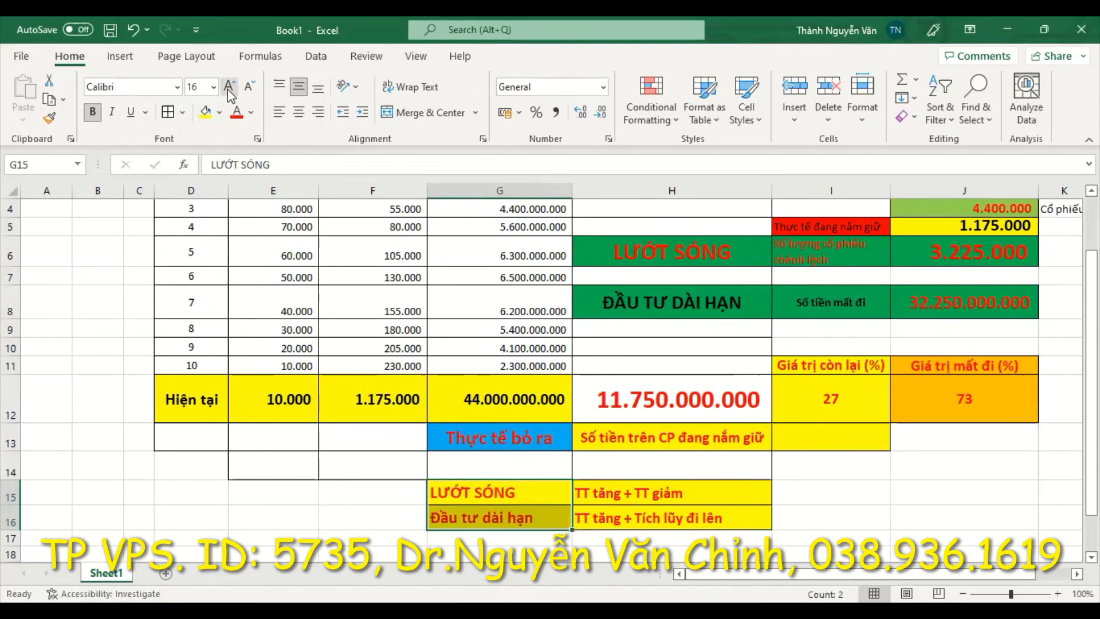
left_click(859, 469)
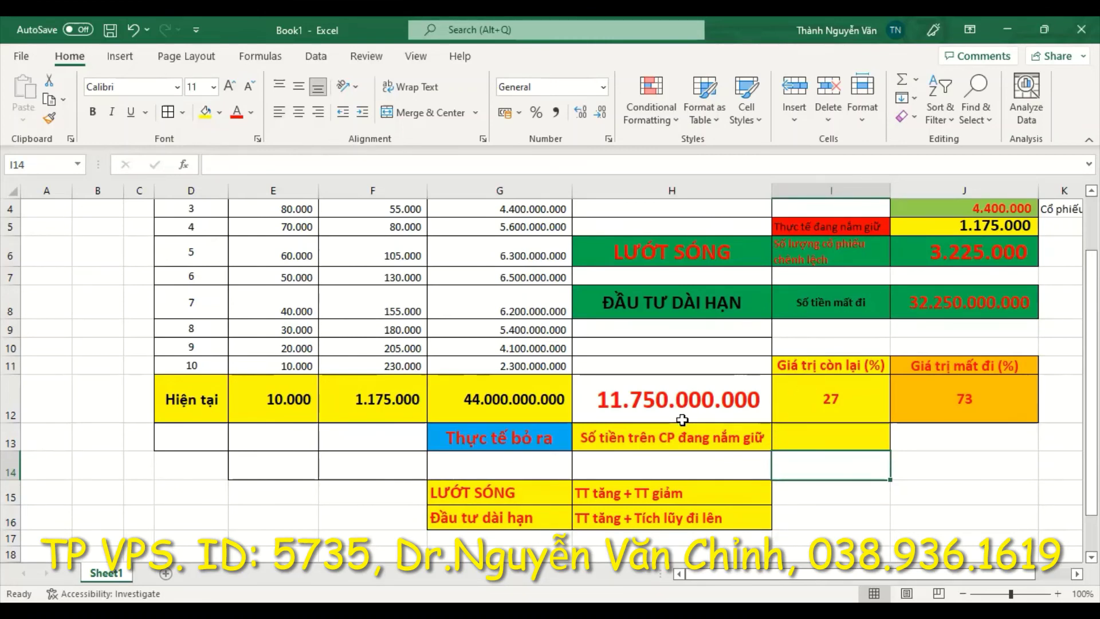
Step: Set the second purchase quantity in F3 to 10.000 and extend the series from F2:F3 down to F11
scroll(681, 496, "up", 1)
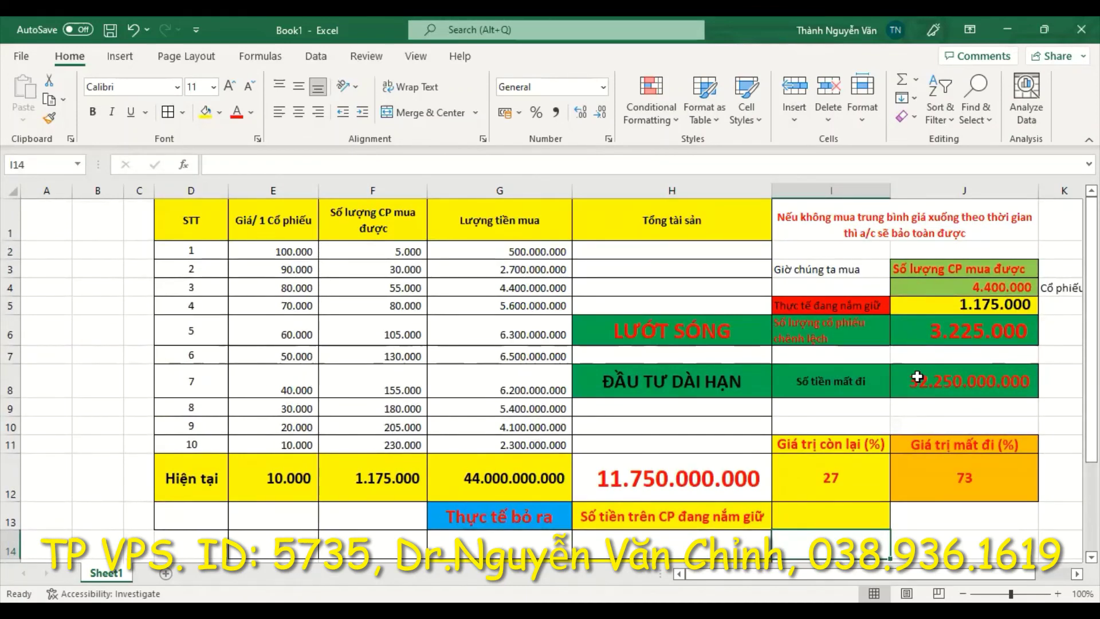
left_click(397, 270)
type("10.000")
left_click_drag(401, 252, 429, 309)
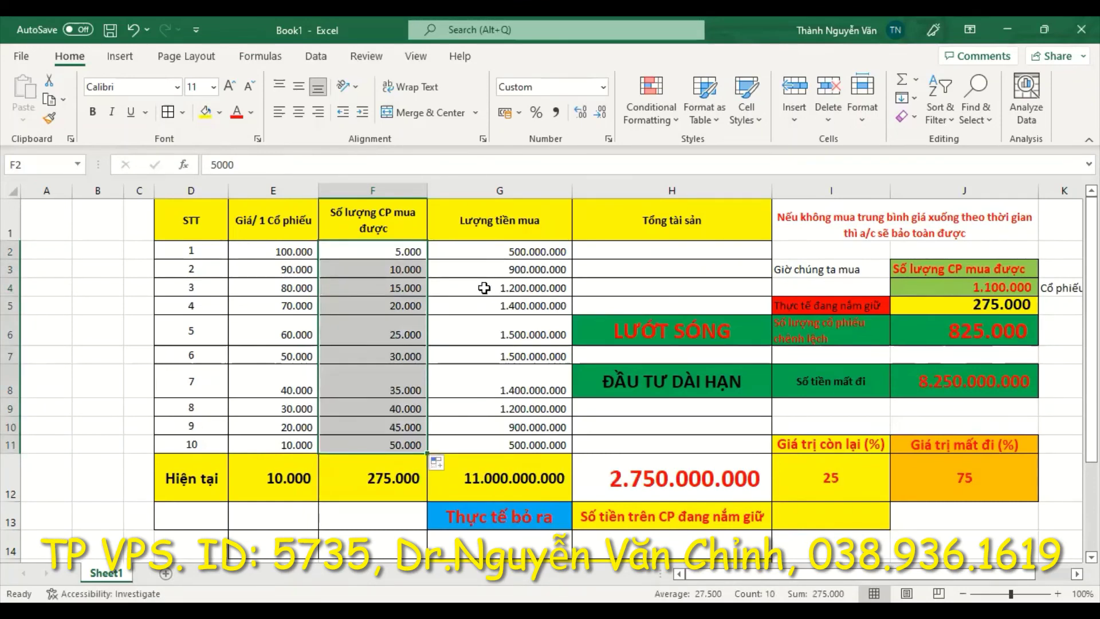
Step: Change the second purchase quantity in F3 to 15.000
left_click(402, 268)
double_click(402, 268)
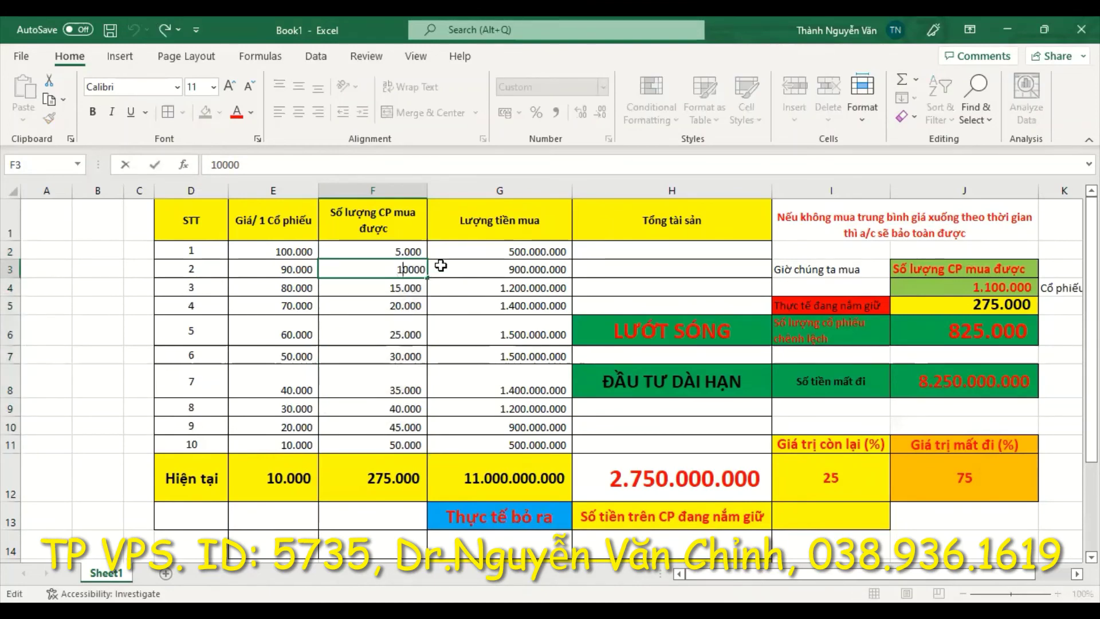
key("Delete")
type("5")
key("Return")
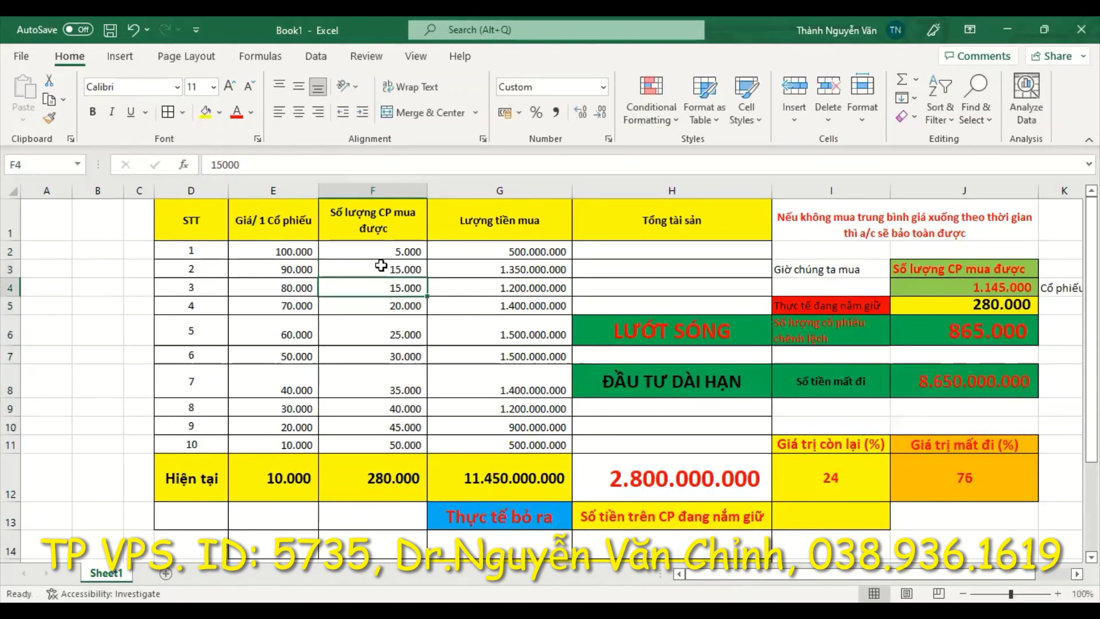
Step: Extend the share quantity series from F2:F3 down to F11, rising by 10.000 per row
left_click_drag(381, 251, 383, 267)
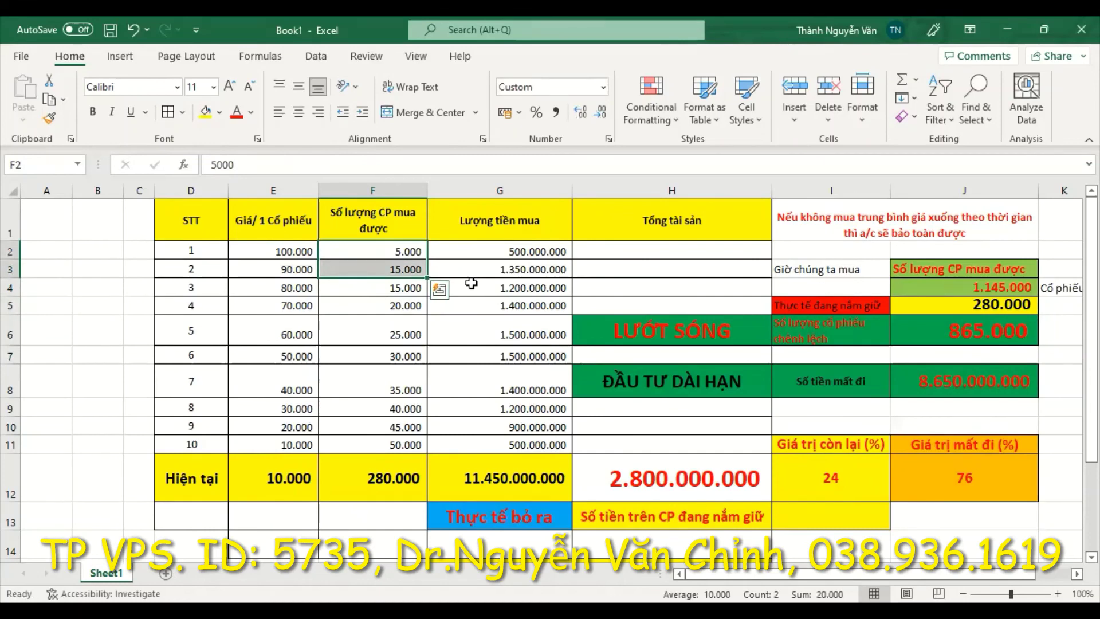
left_click(633, 268)
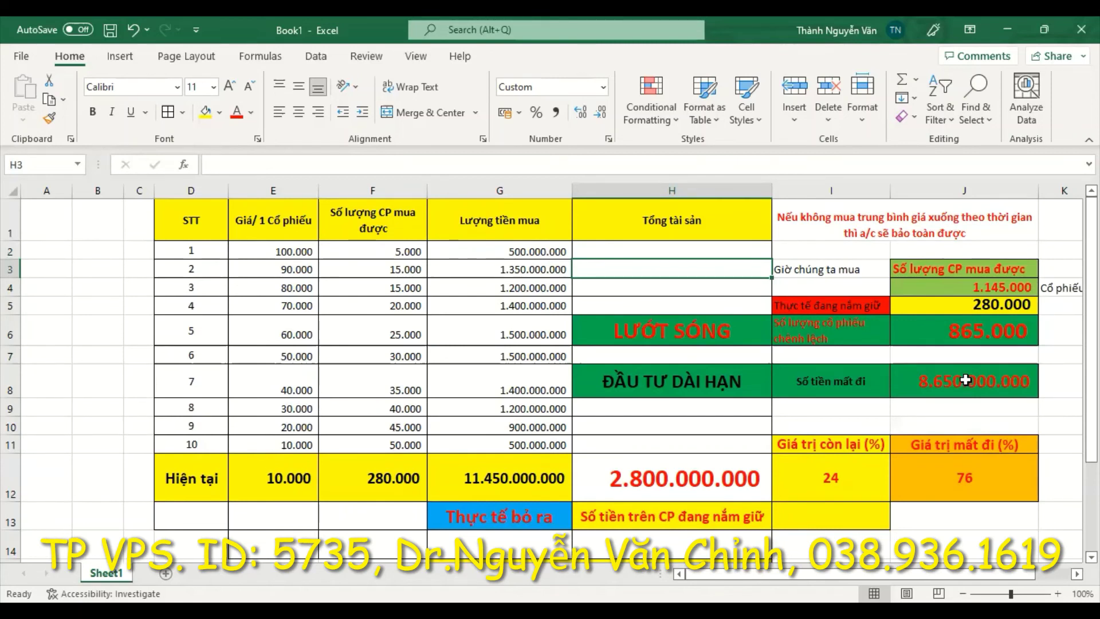
left_click_drag(405, 253, 404, 274)
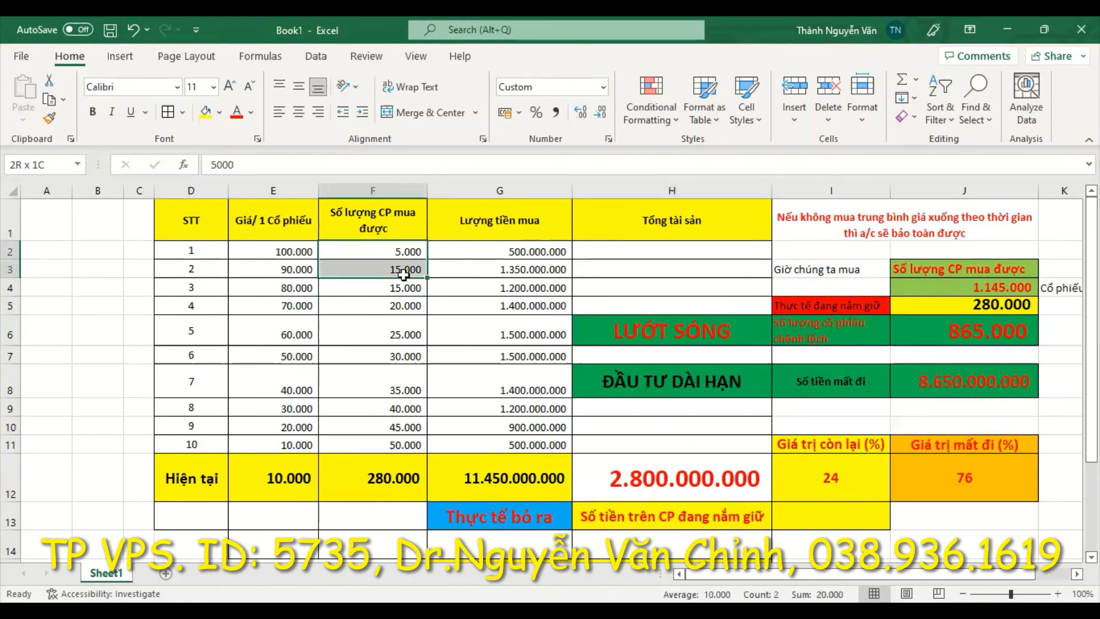
left_click_drag(437, 457, 437, 455)
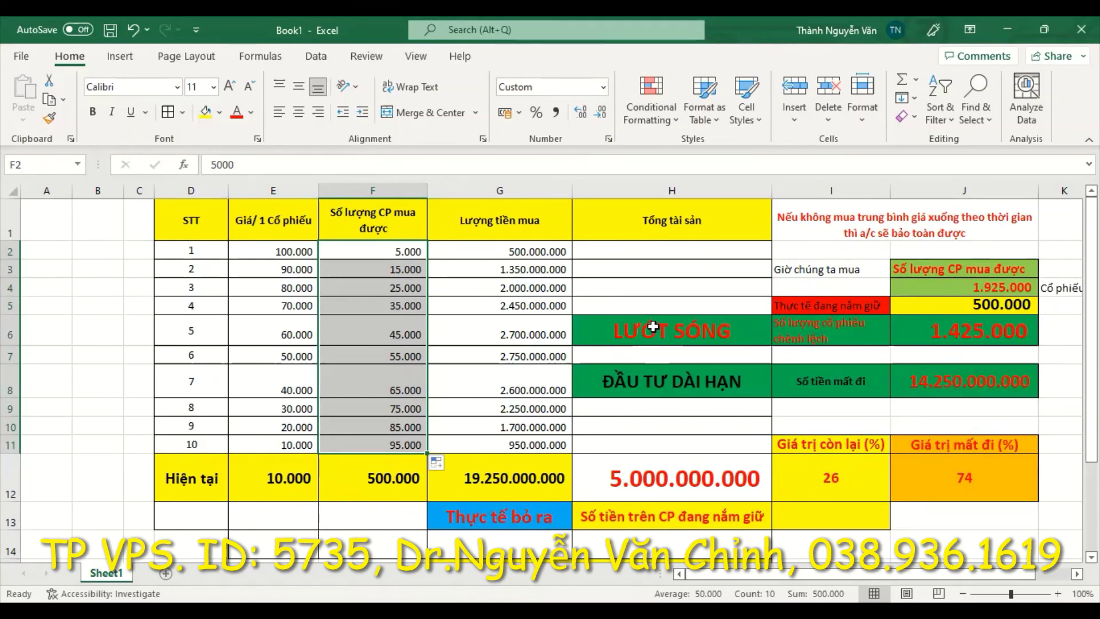
left_click(648, 305)
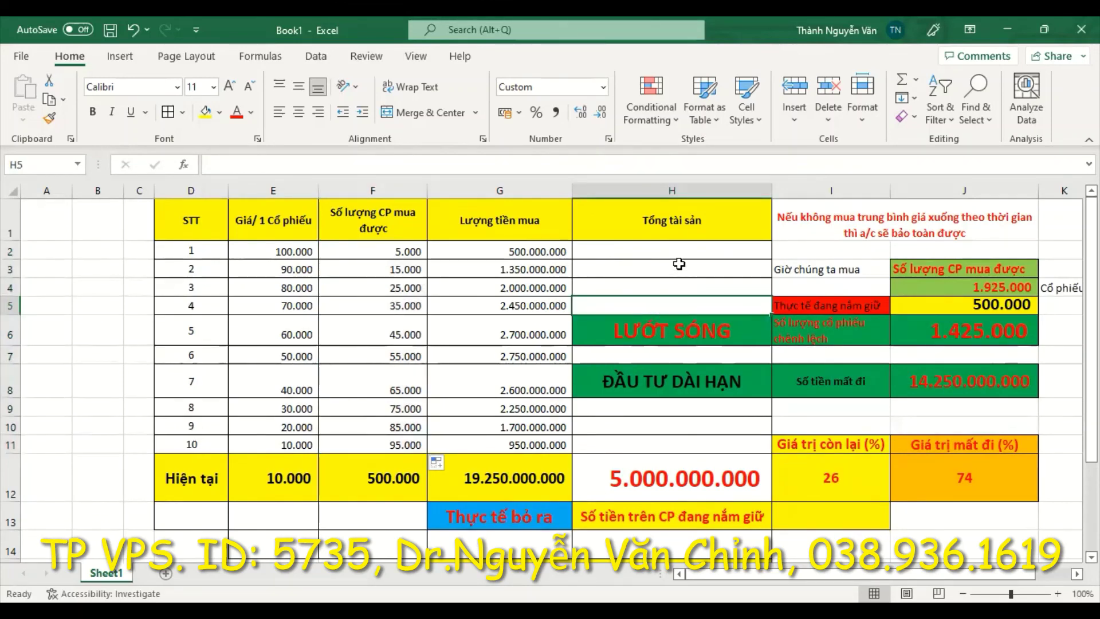
Step: Review the LƯỚT SÓNG and ĐẦU TƯ DÀI HẠN cells in column H and their market conditions in G15:H16
scroll(682, 262, "down", 2)
scroll(682, 262, "up", 2)
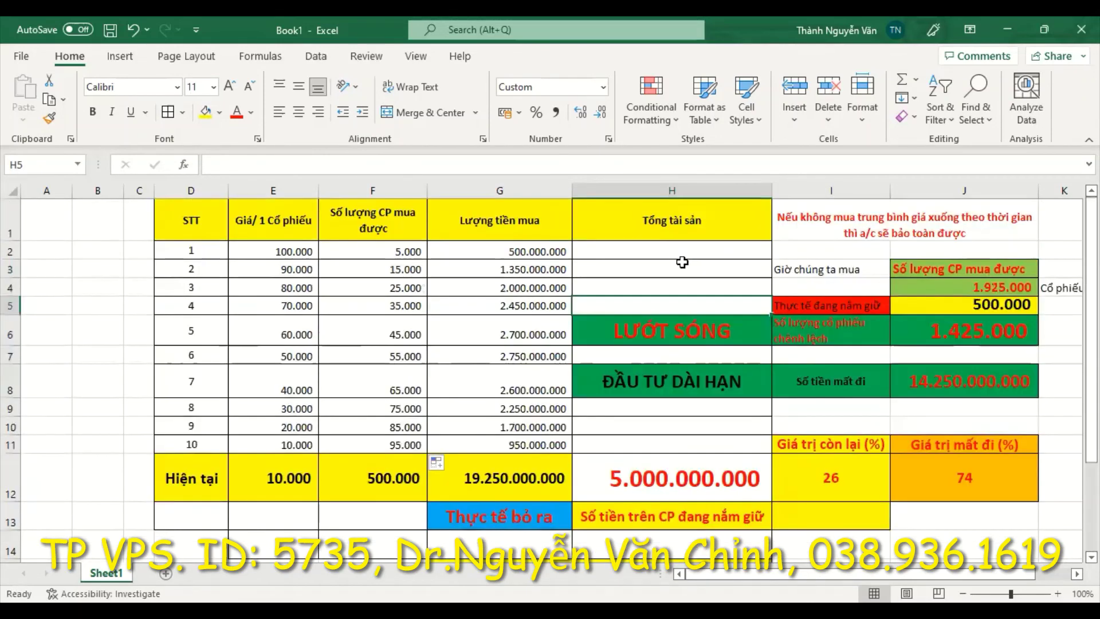
left_click(667, 328)
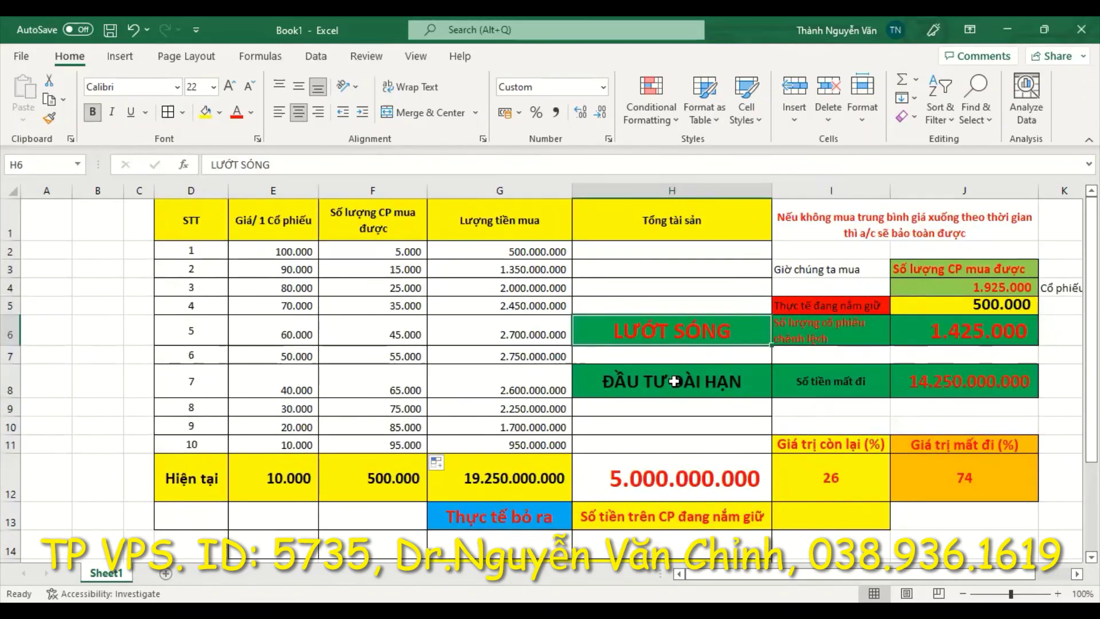
left_click(673, 381)
left_click(676, 335)
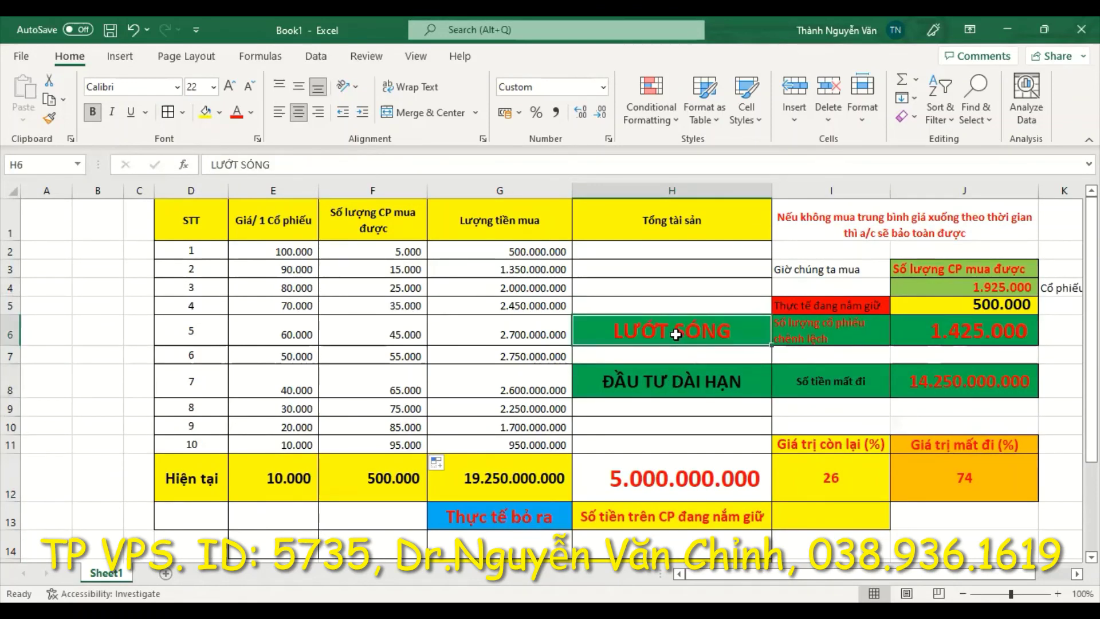
left_click(678, 381)
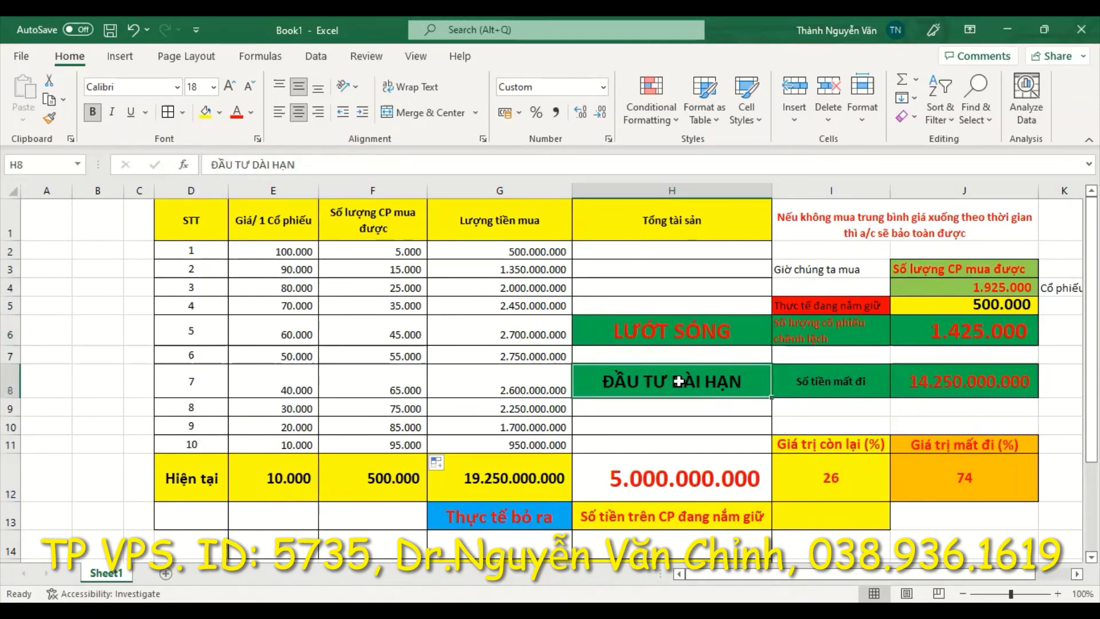
scroll(678, 380, "down", 3)
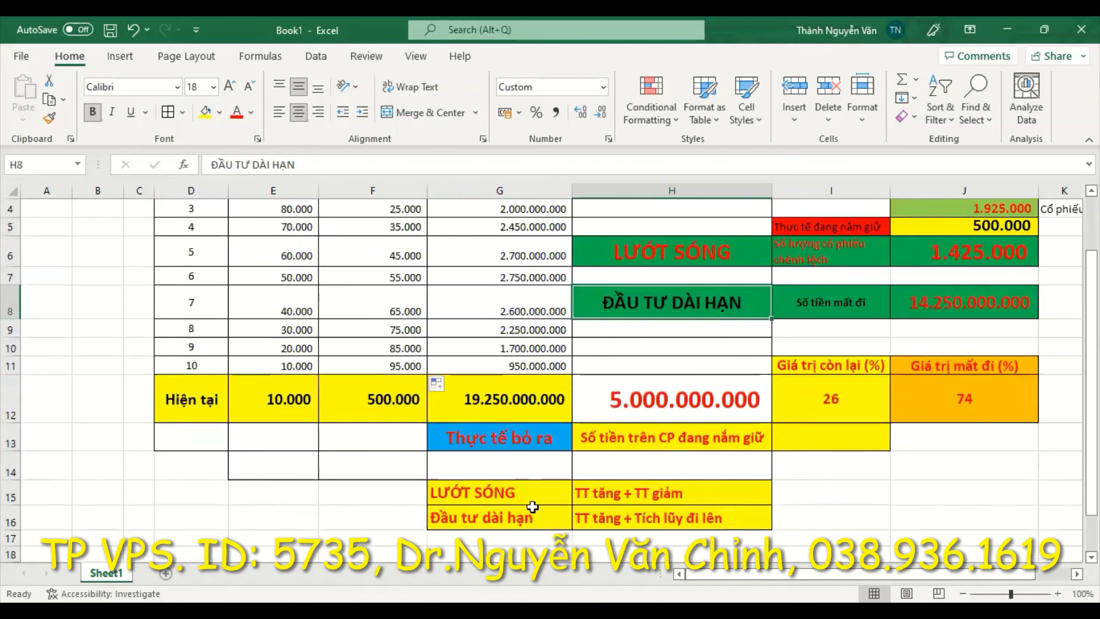
left_click(534, 490)
left_click(630, 492)
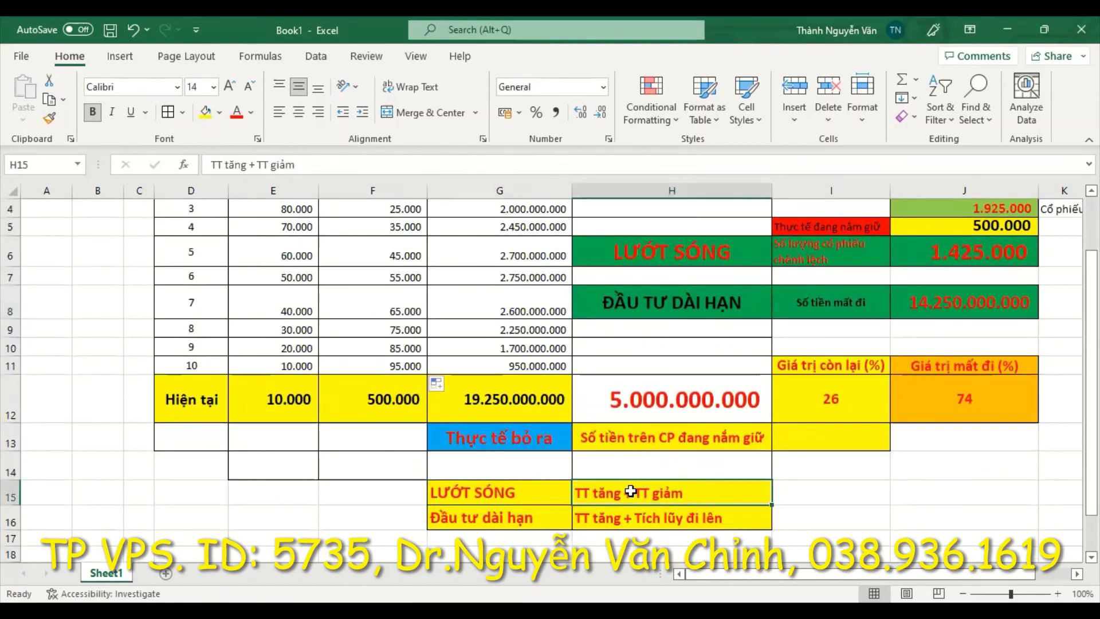
left_click(498, 519)
left_click(632, 511)
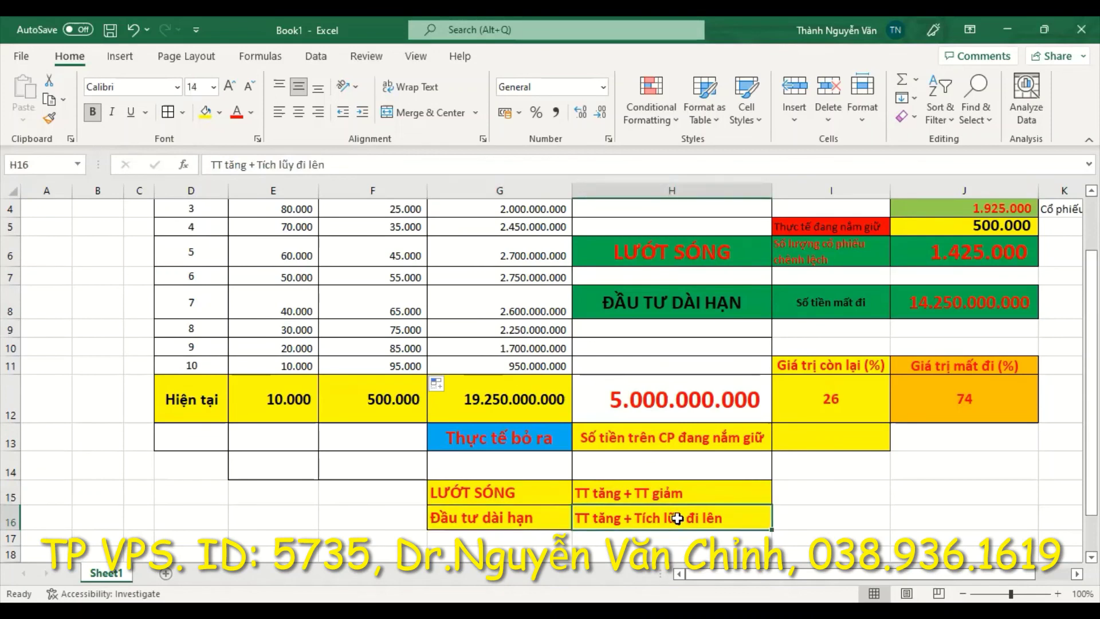
left_click(830, 494)
left_click(826, 463)
scroll(762, 447, "up", 1)
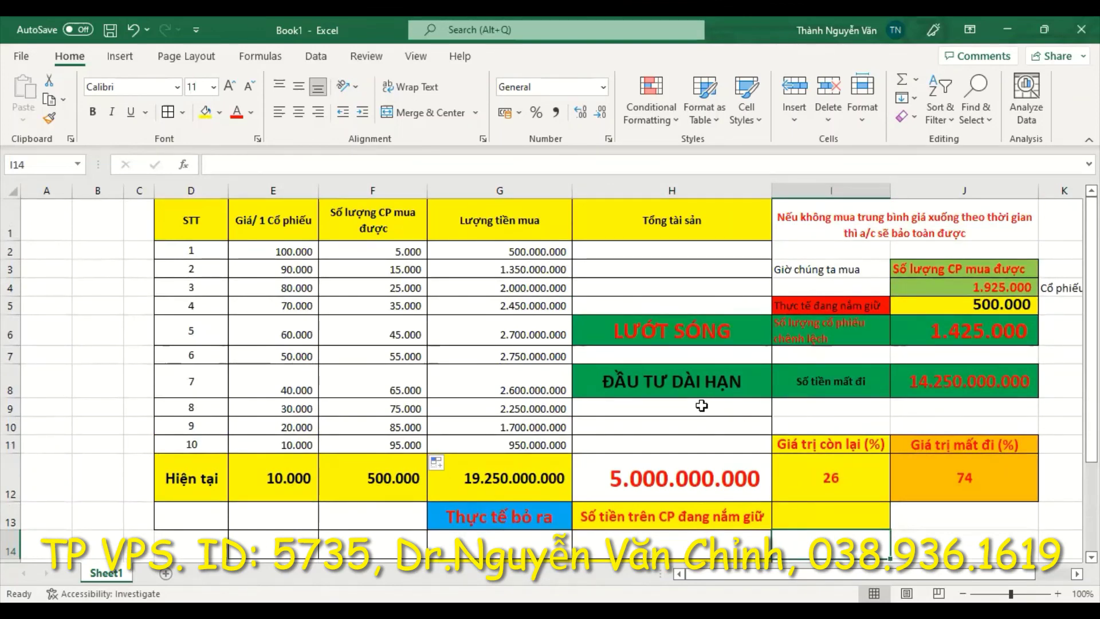
scroll(702, 406, "down", 2)
scroll(711, 397, "up", 2)
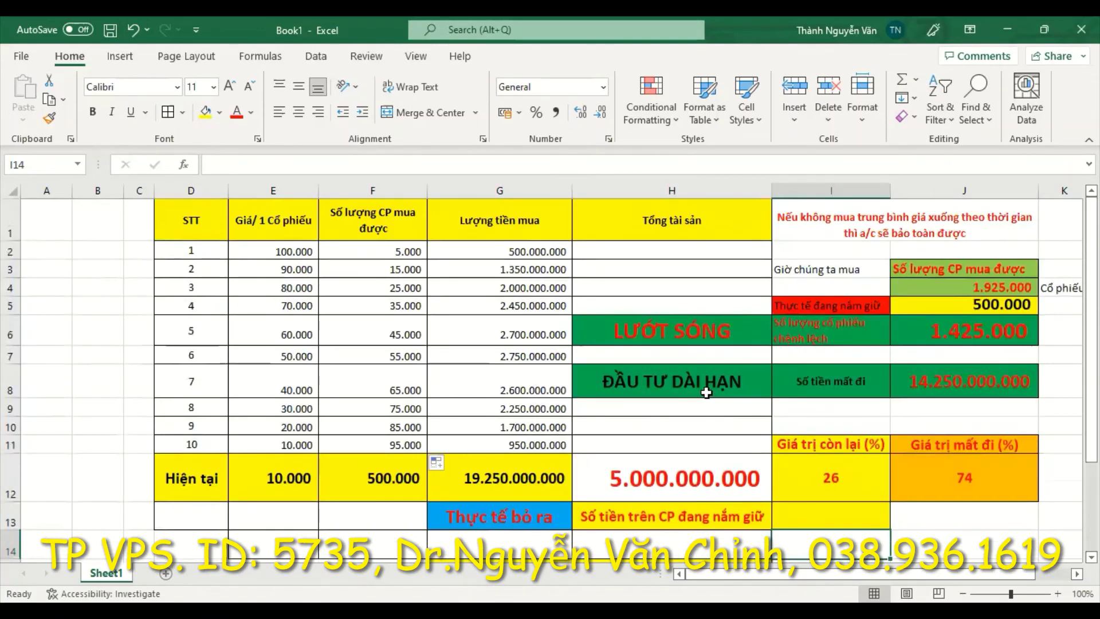
Step: Append "(Down trend)" after "TT giảm" in the short-term trading condition in H15
scroll(708, 393, "down", 1)
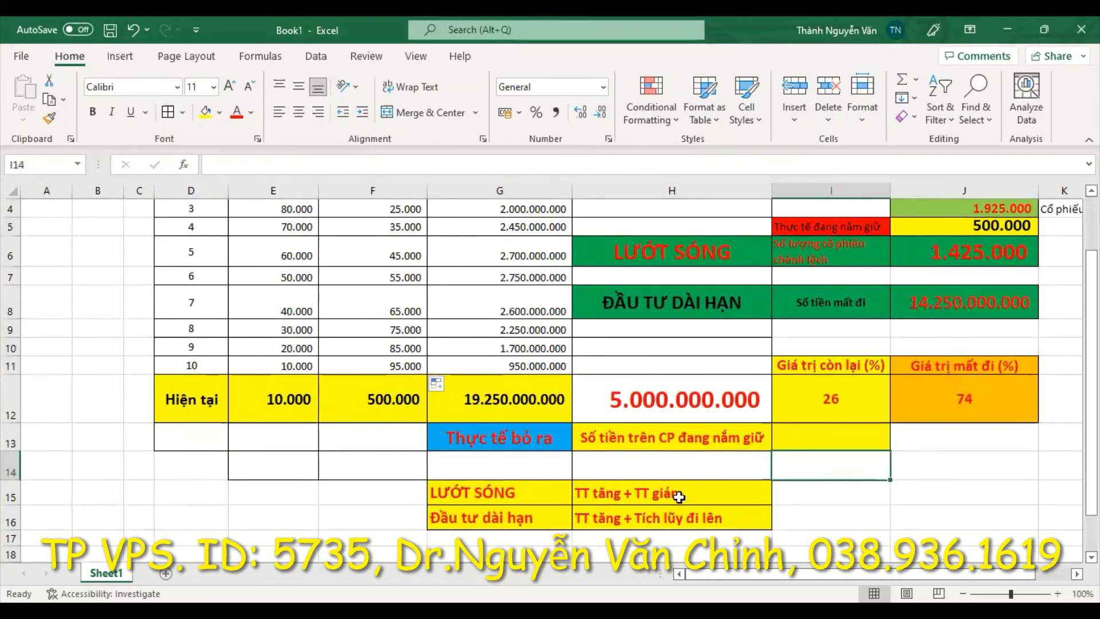
double_click(697, 493)
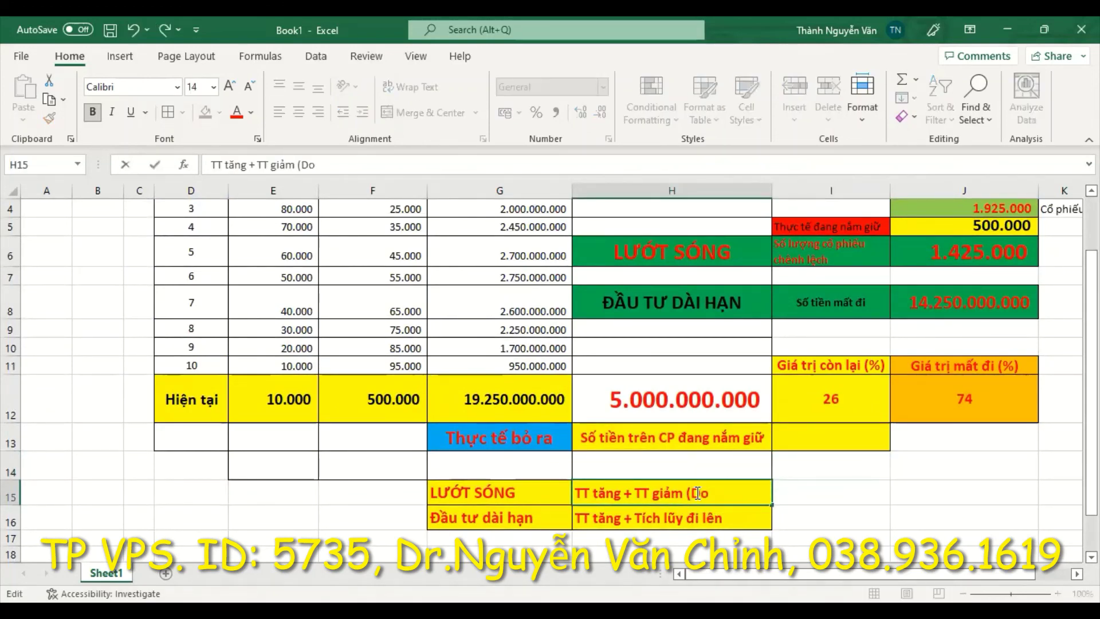
type("(Doee")
key("BackSpace")
key("BackSpace")
key("BackSpace")
type("wn tre")
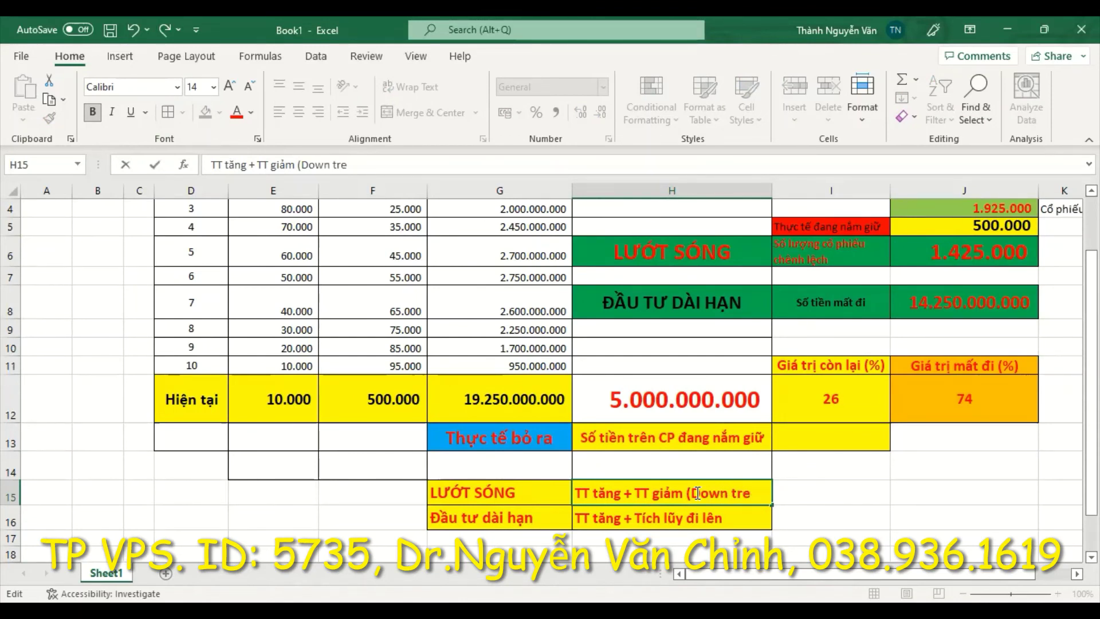
type("nd(")
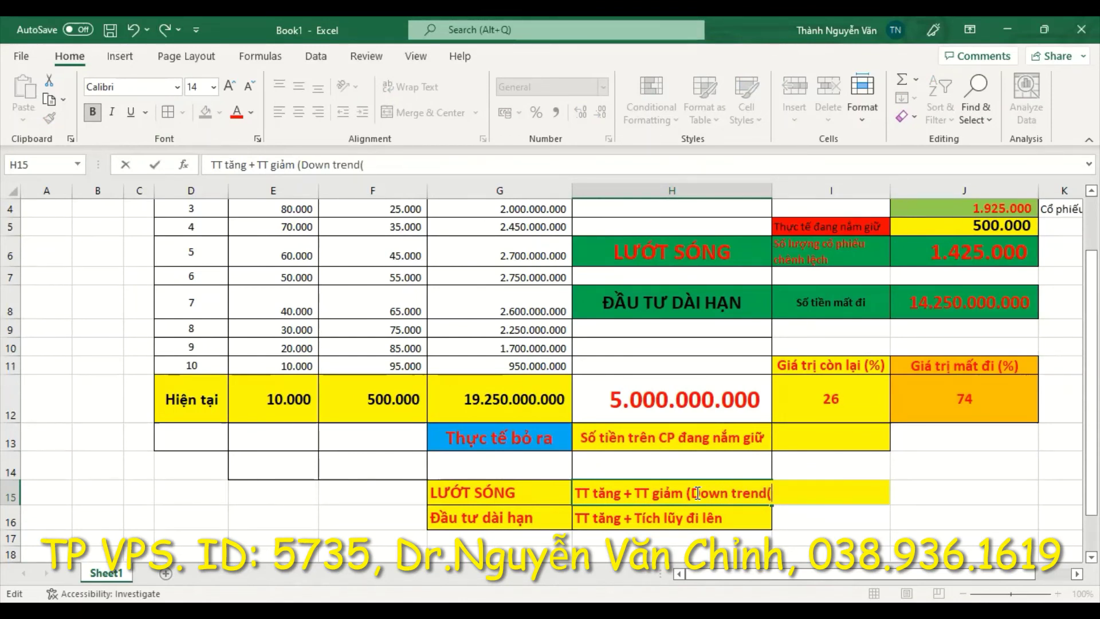
left_click(877, 512)
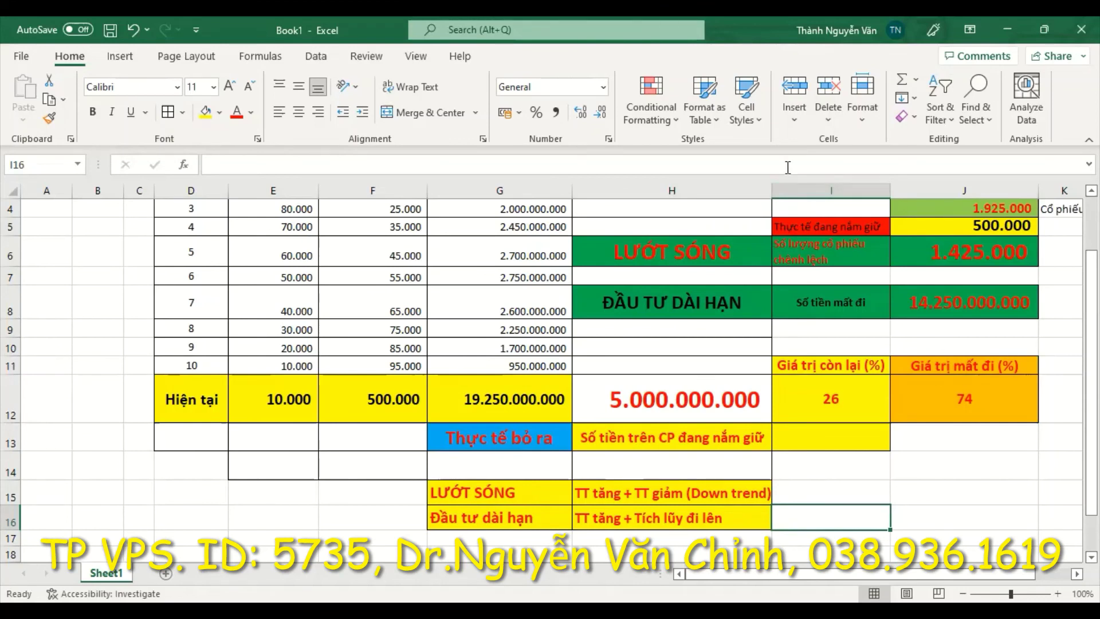
Step: Widen column H and insert "(up trend)" after "TT tăng" in H15
left_click_drag(770, 188, 856, 189)
left_click(625, 500)
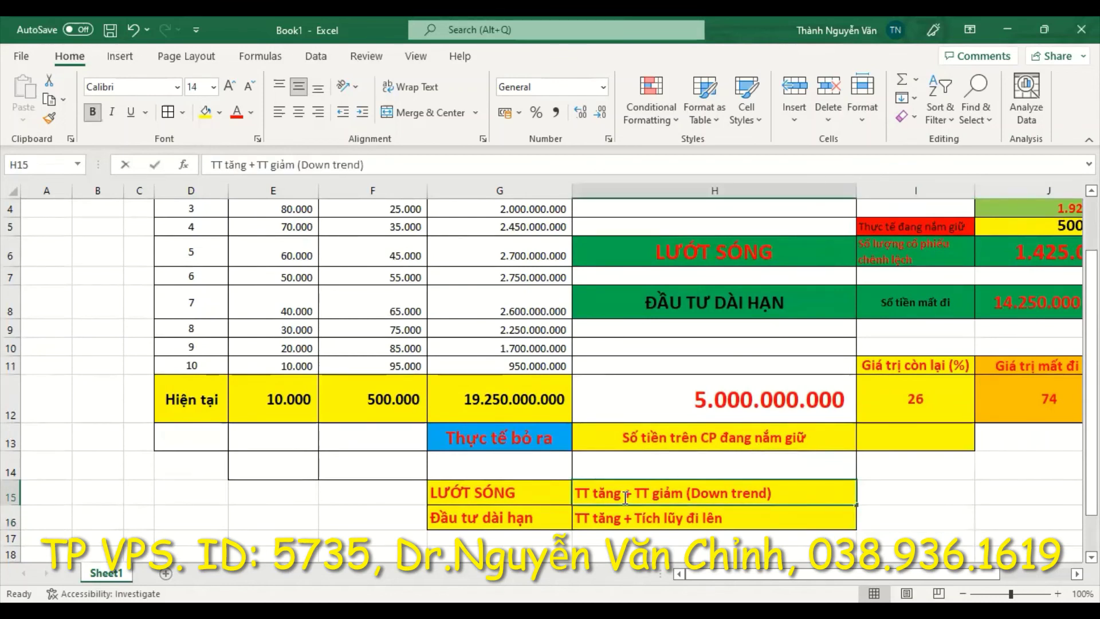
double_click(670, 497)
type("(p")
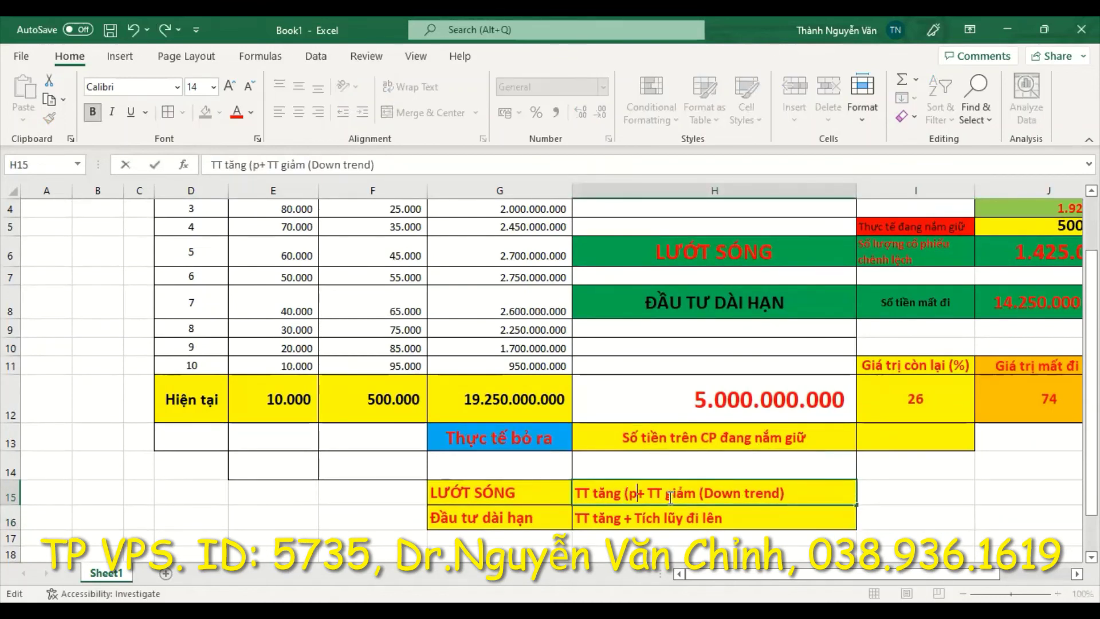
key("BackSpace")
type("up trend")
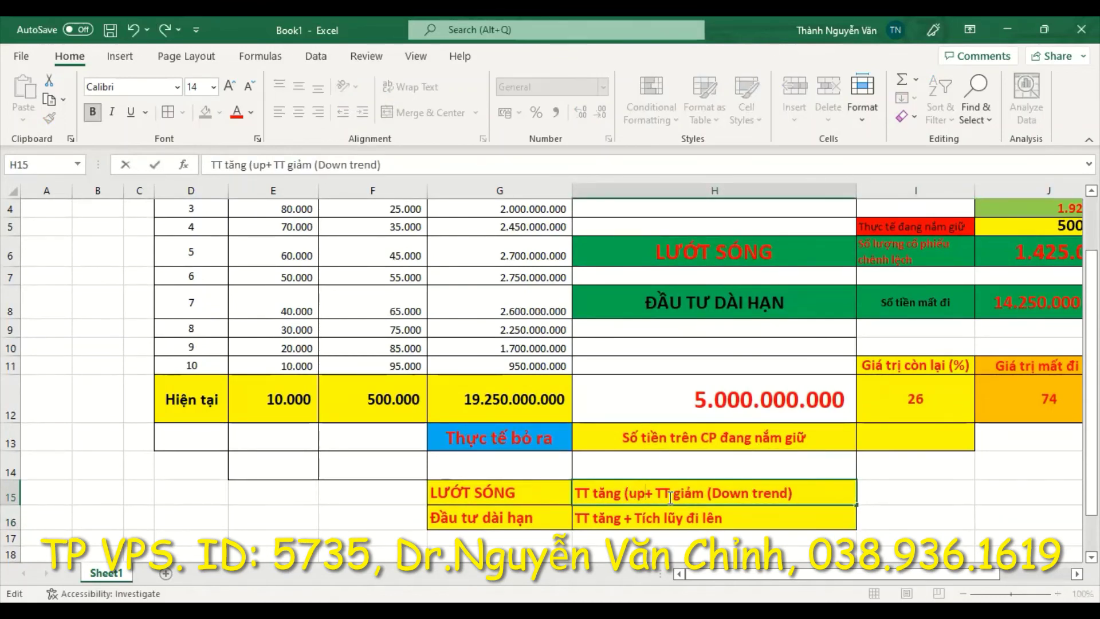
type(")")
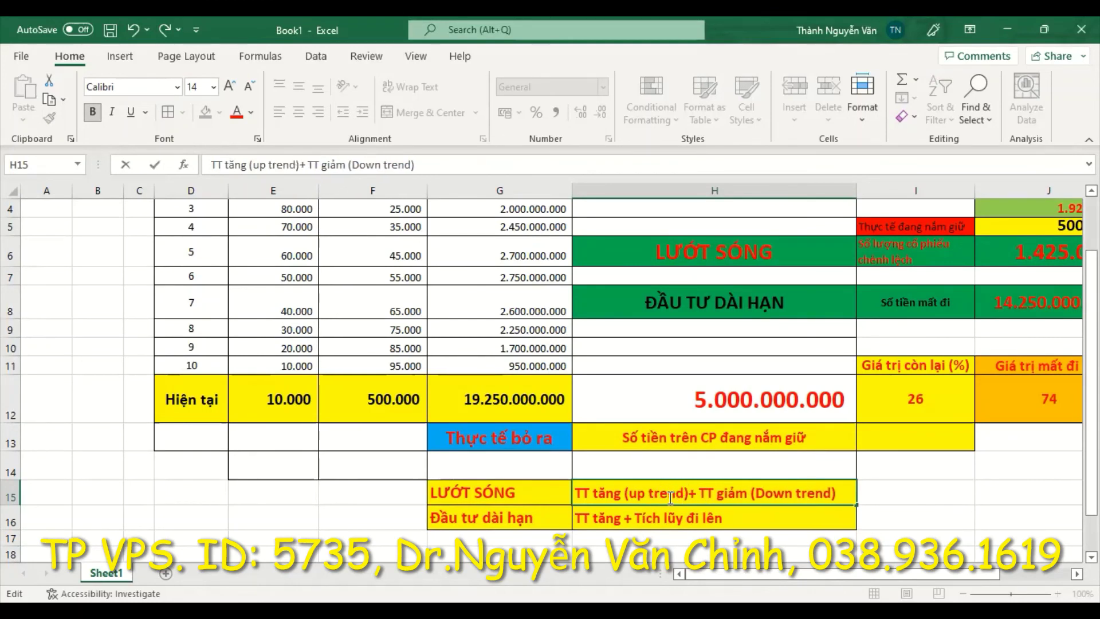
left_click(901, 491)
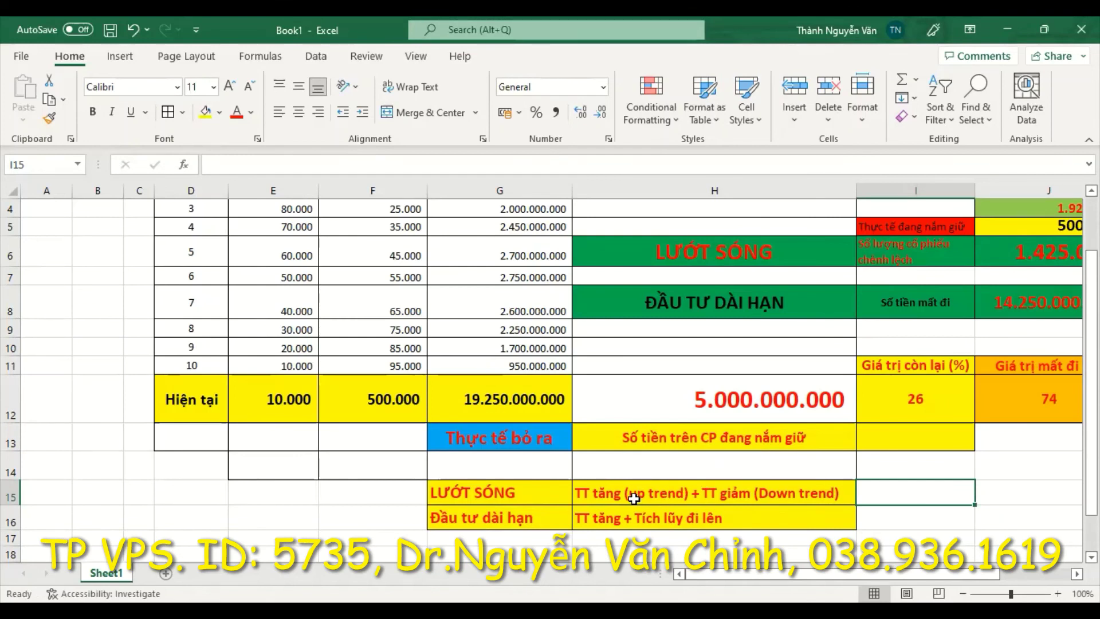
Step: Append "(Sideway trend)" to the long-term investing condition in H16
double_click(725, 524)
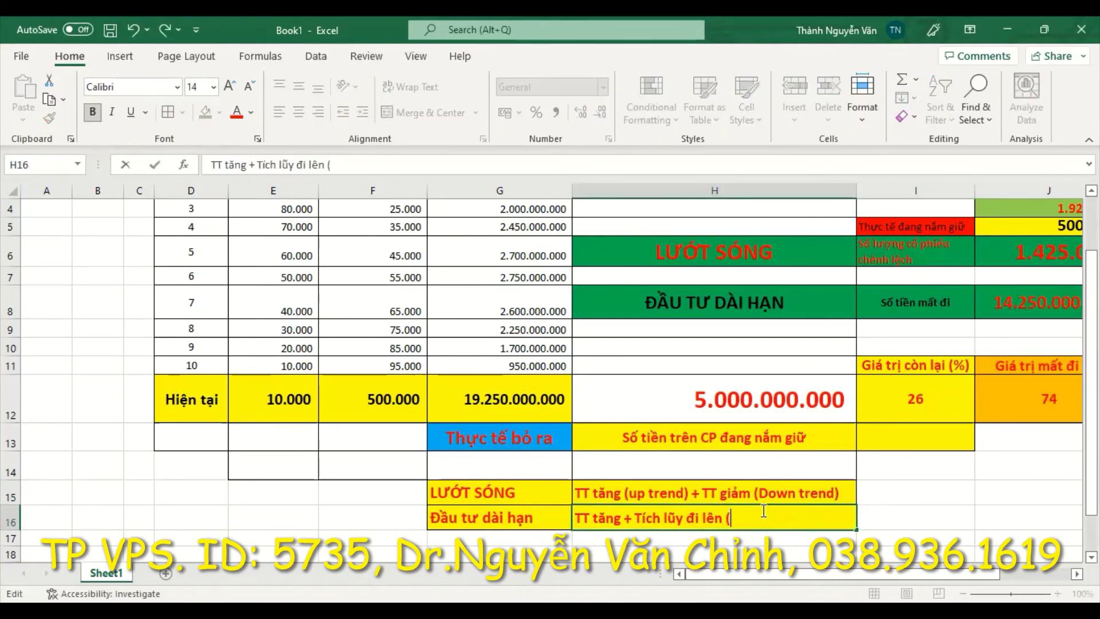
type("ay")
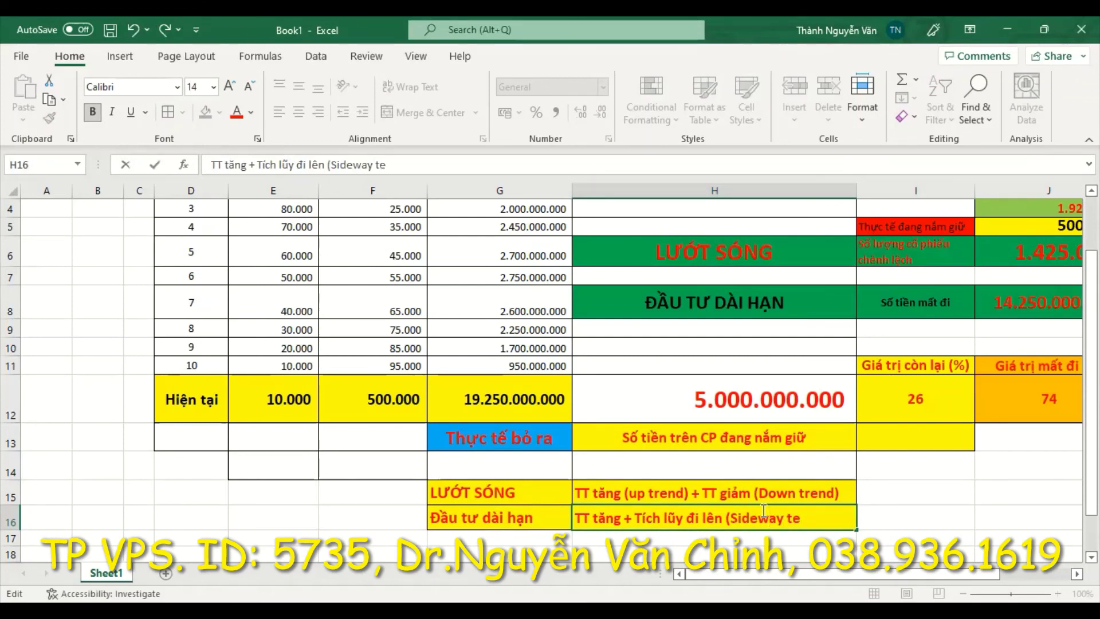
type(" trend")
left_click(889, 514)
left_click(884, 490)
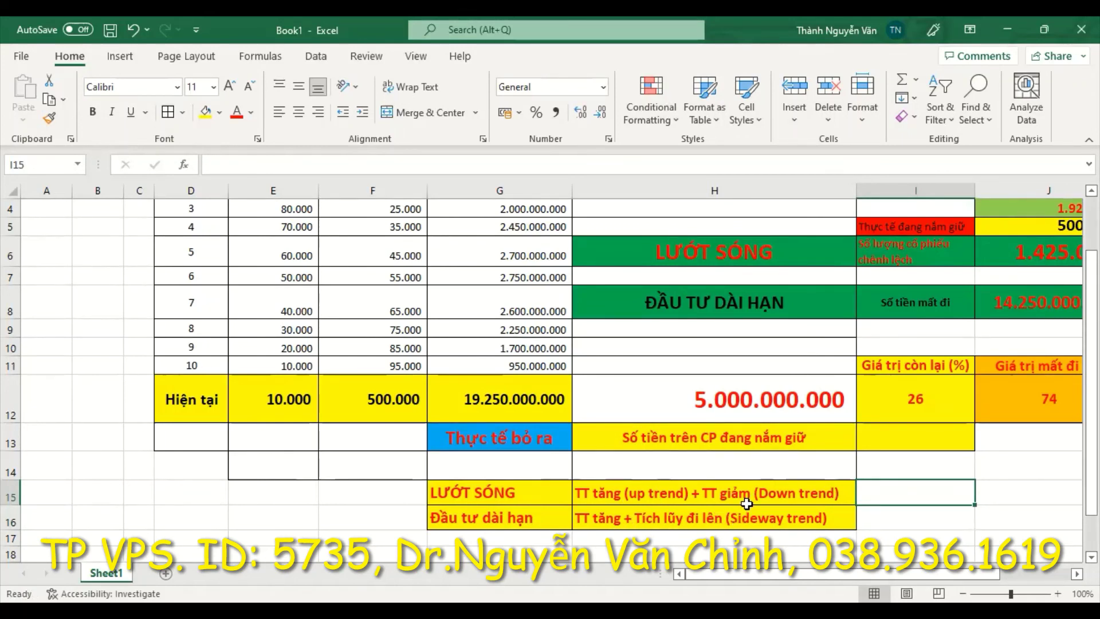
left_click(862, 518)
left_click(853, 520)
left_click(892, 510)
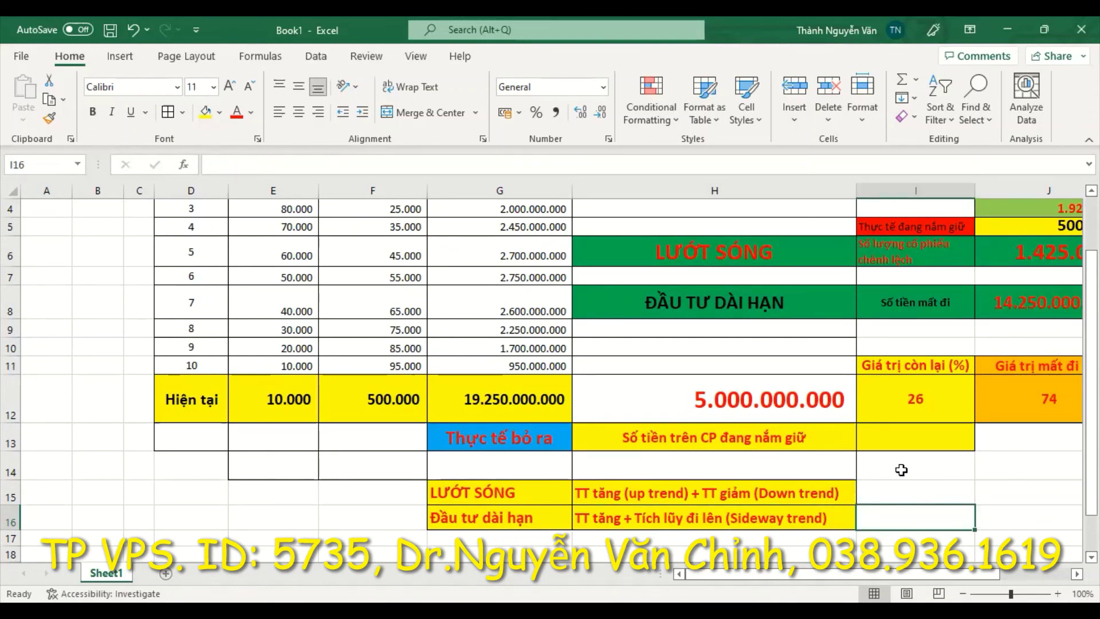
Step: Increase the font size of the LƯỚT SÓNG label in G15 to 22
left_click(633, 492)
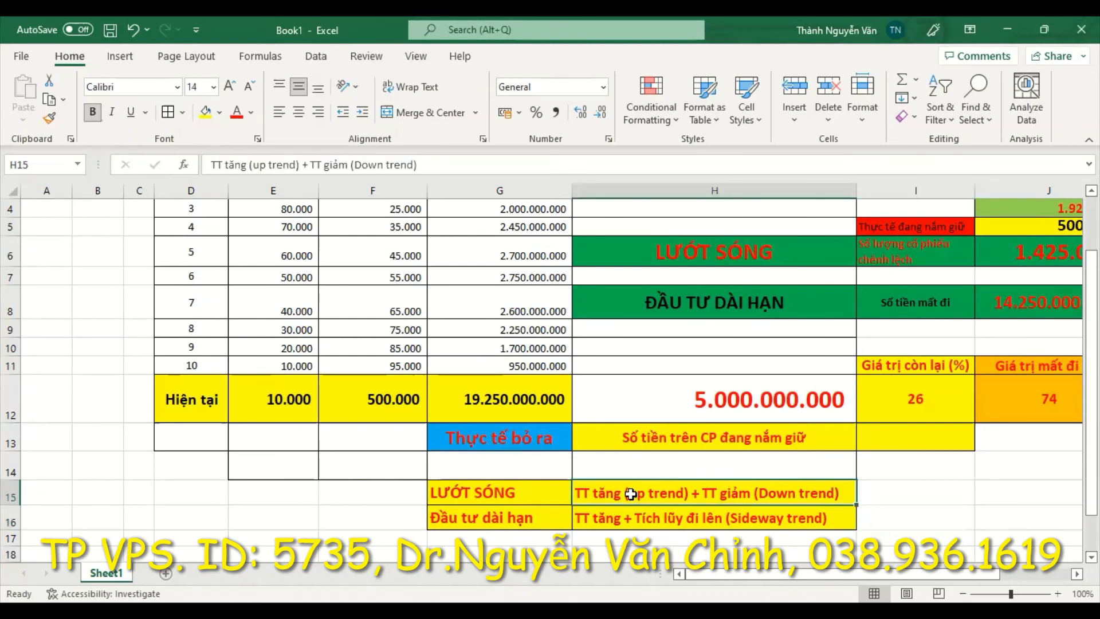
left_click(520, 488)
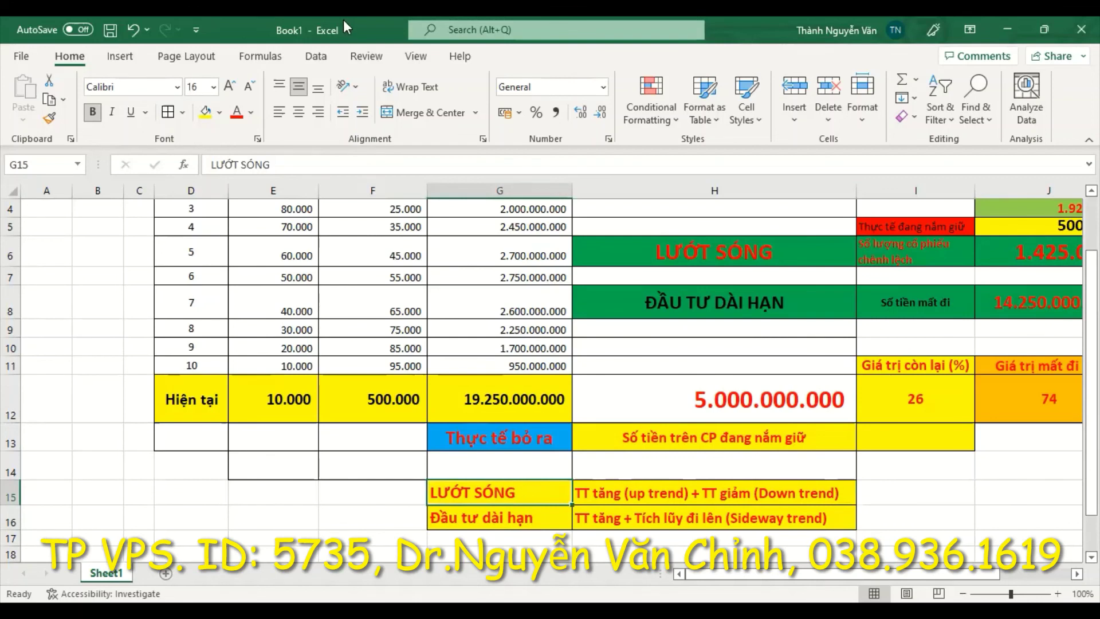
left_click(230, 87)
left_click(231, 87)
left_click(230, 87)
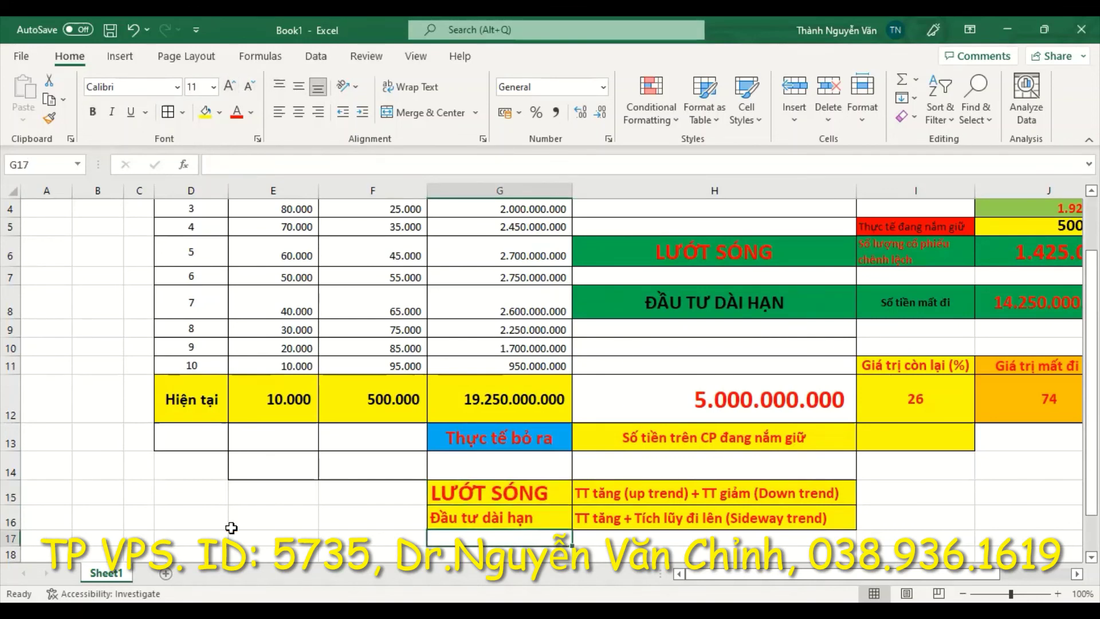
Step: Make rows 15 and 16 taller and shrink row 12 to fit its contents
left_click_drag(9, 495, 16, 514)
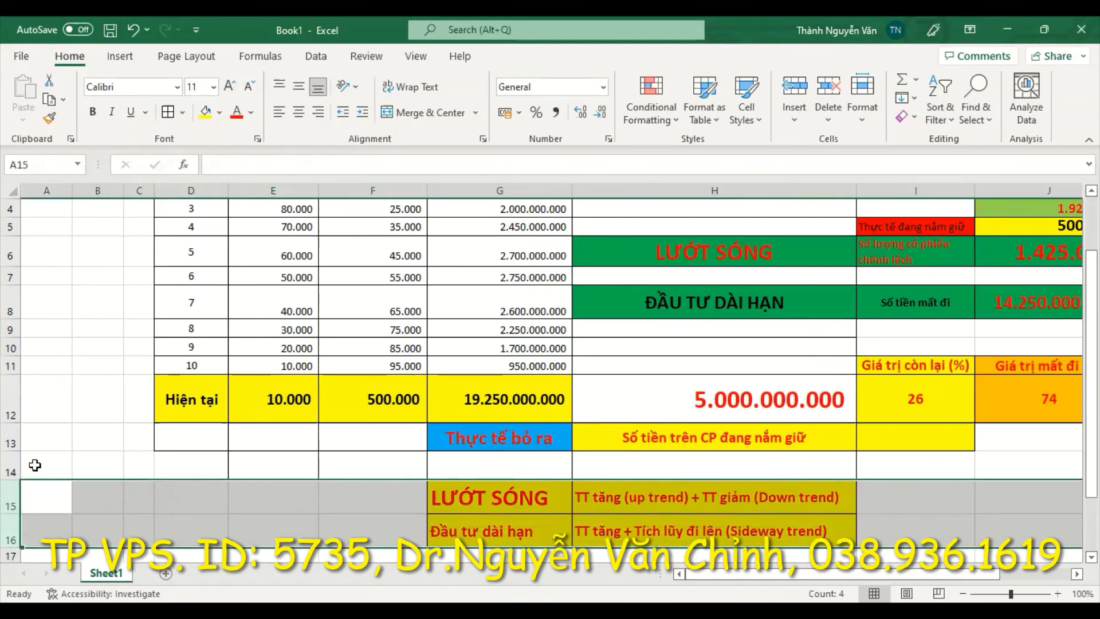
left_click(536, 495)
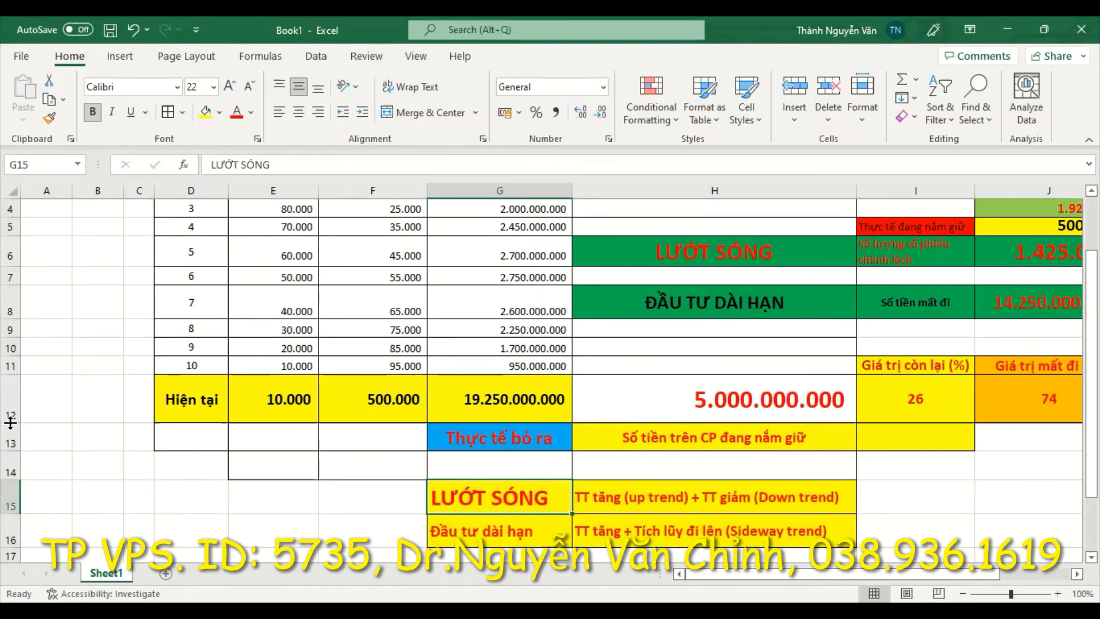
scroll(590, 418, "down", 2)
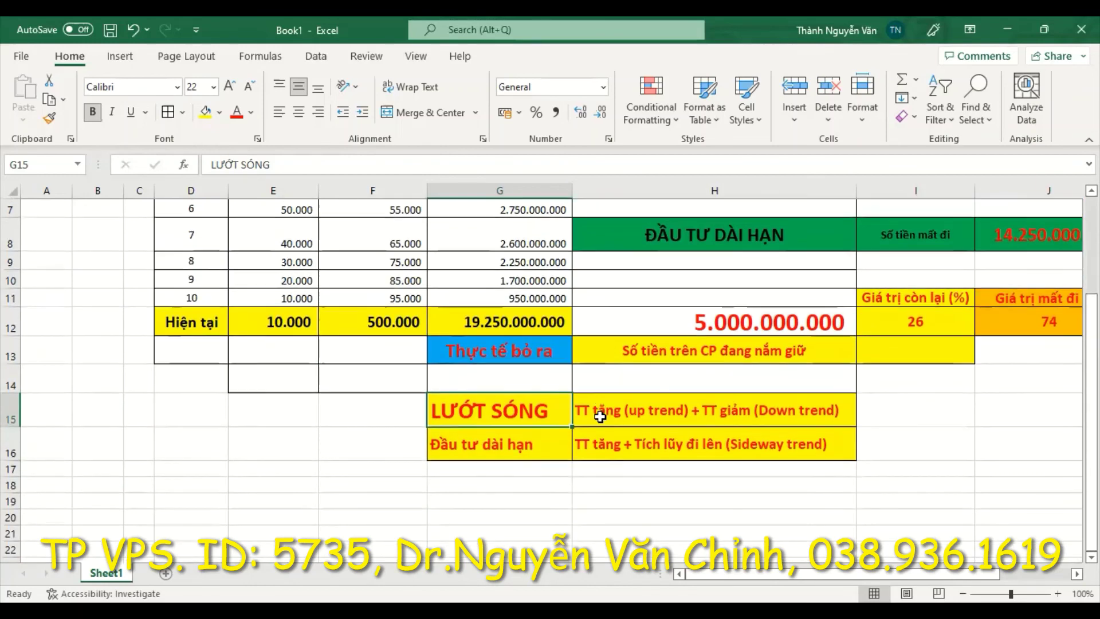
left_click(12, 349)
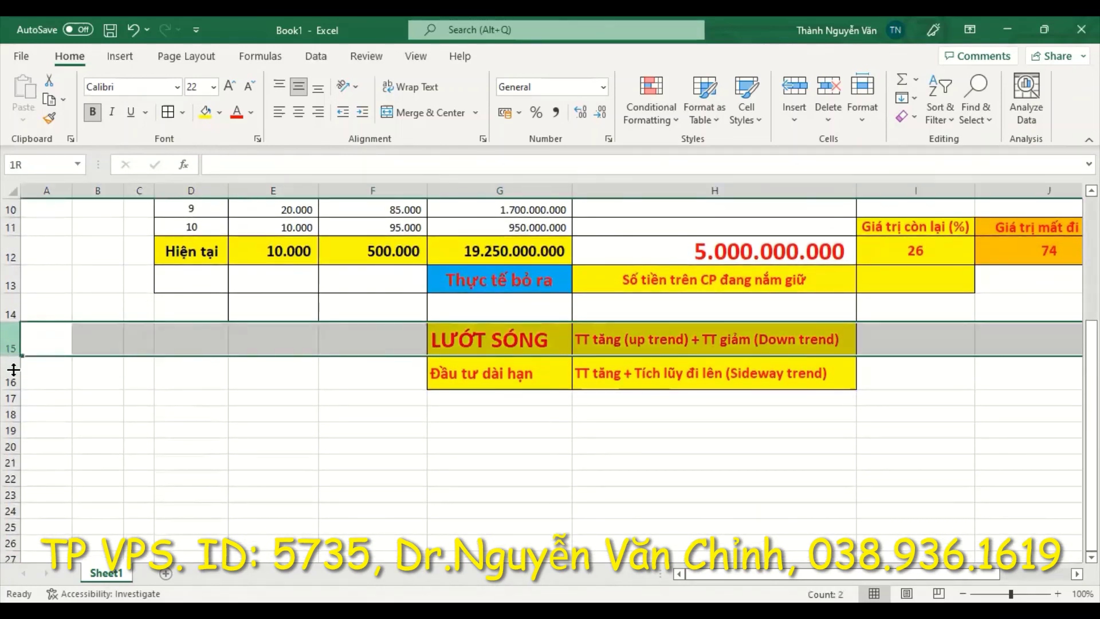
left_click_drag(14, 370, 14, 383)
left_click(504, 395)
left_click(496, 360)
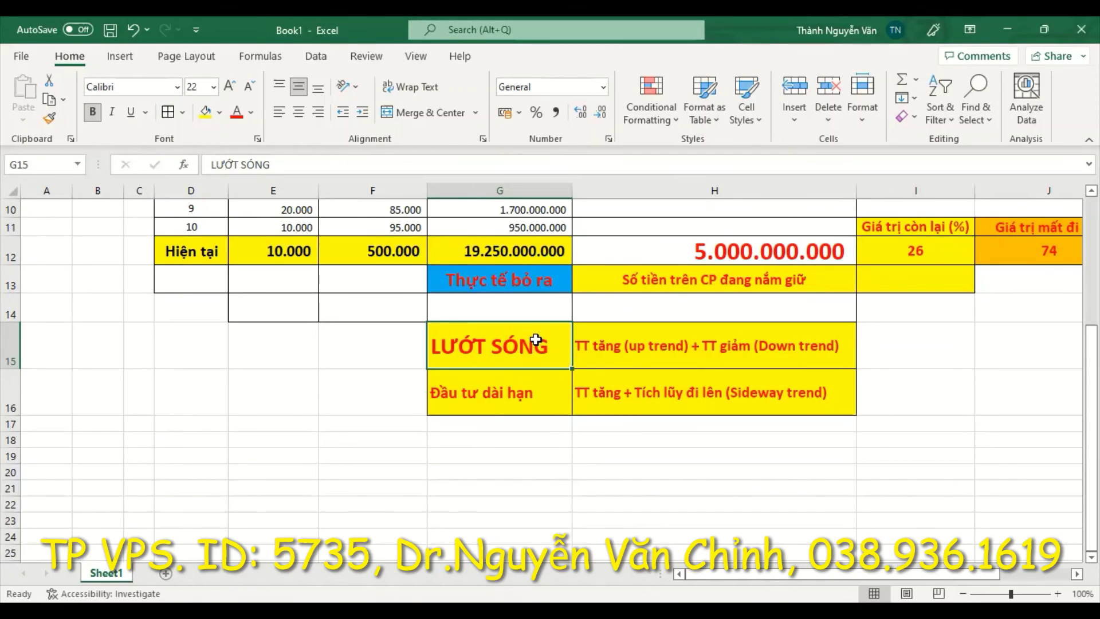
Step: Narrow column H and reduce the font size of the current asset value in H12 to 22
scroll(629, 381, "up", 2)
scroll(629, 381, "down", 1)
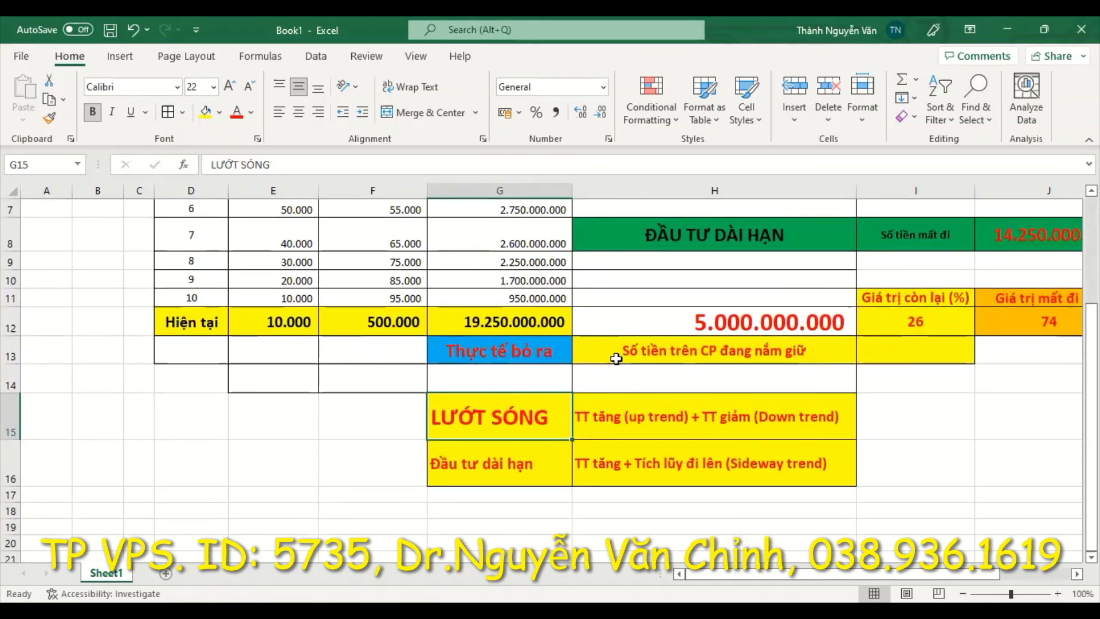
scroll(616, 358, "up", 2)
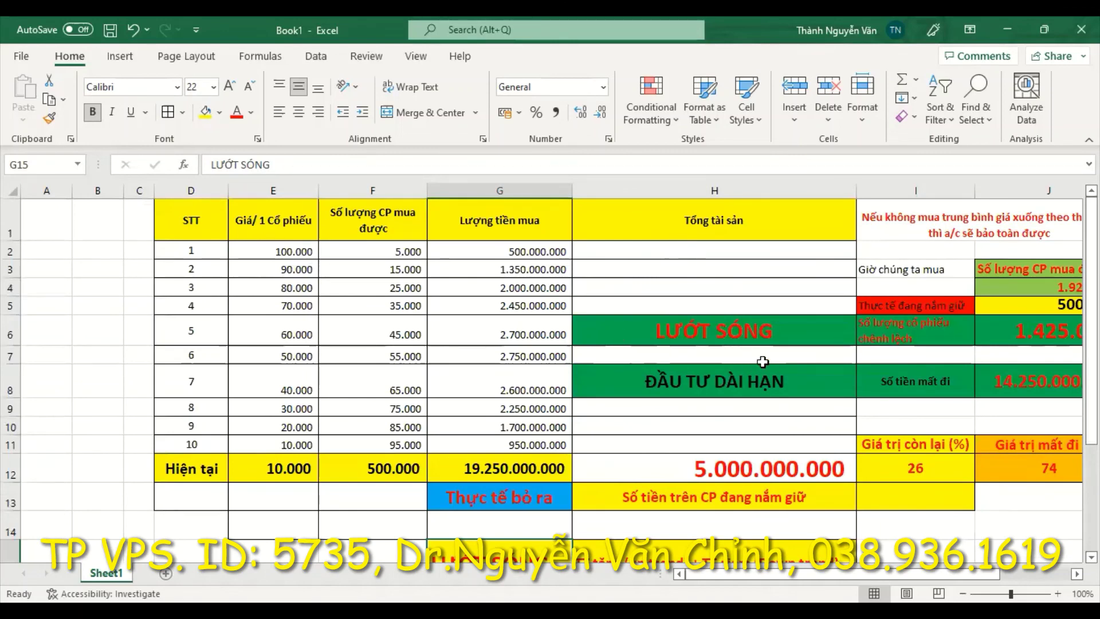
left_click_drag(857, 189, 739, 212)
left_click(661, 465)
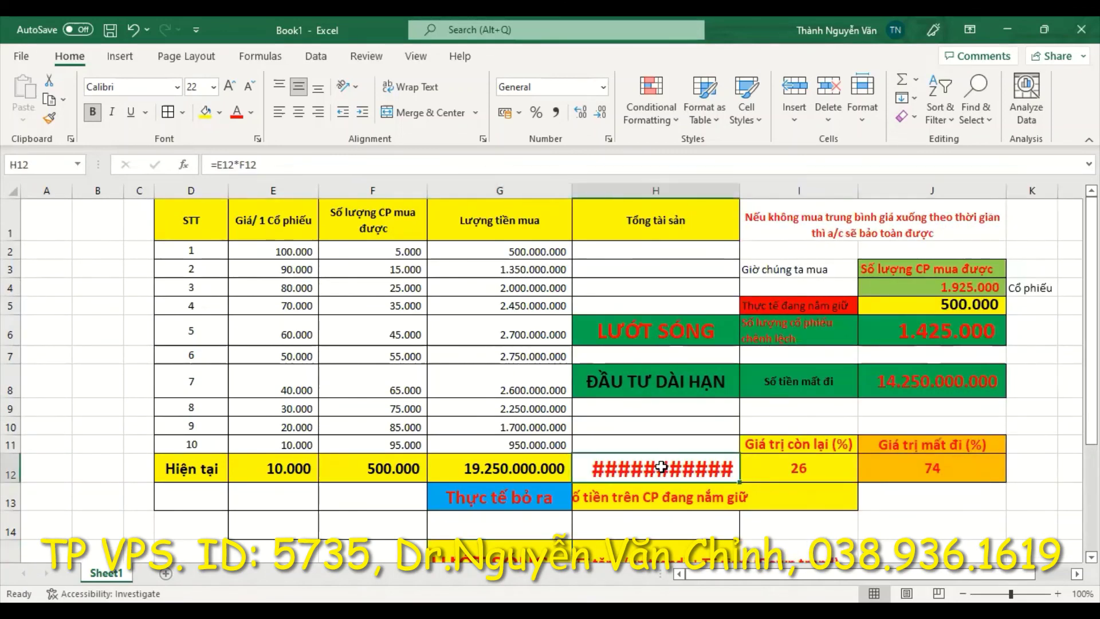
left_click(251, 88)
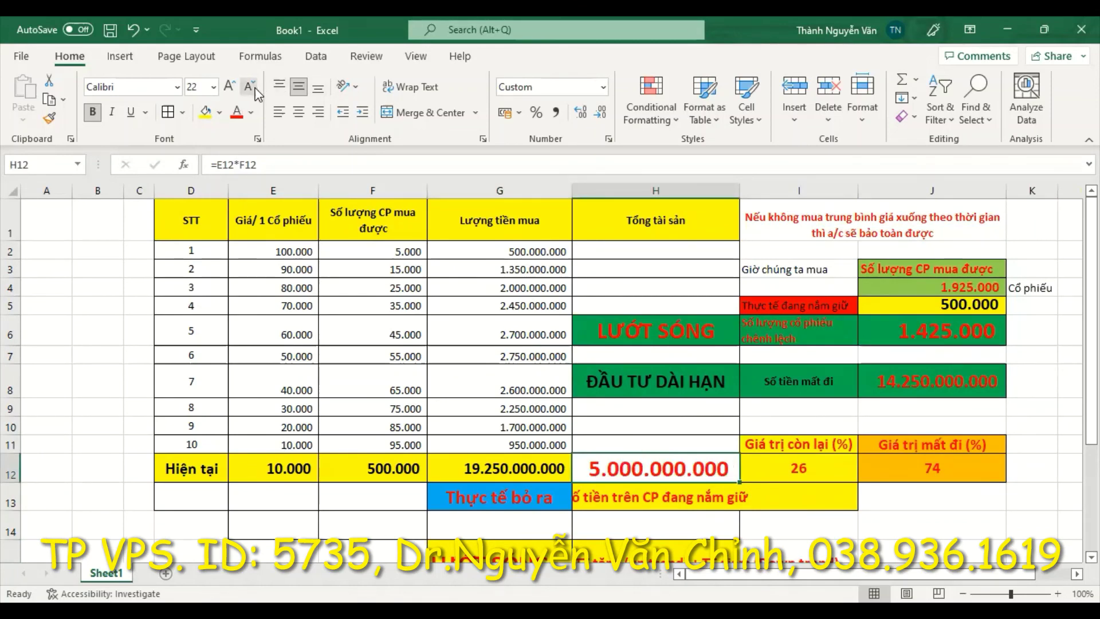
Step: Wrap the held-share value label in H13 and make row 13 taller to fit both lines
left_click(913, 525)
scroll(681, 436, "down", 1)
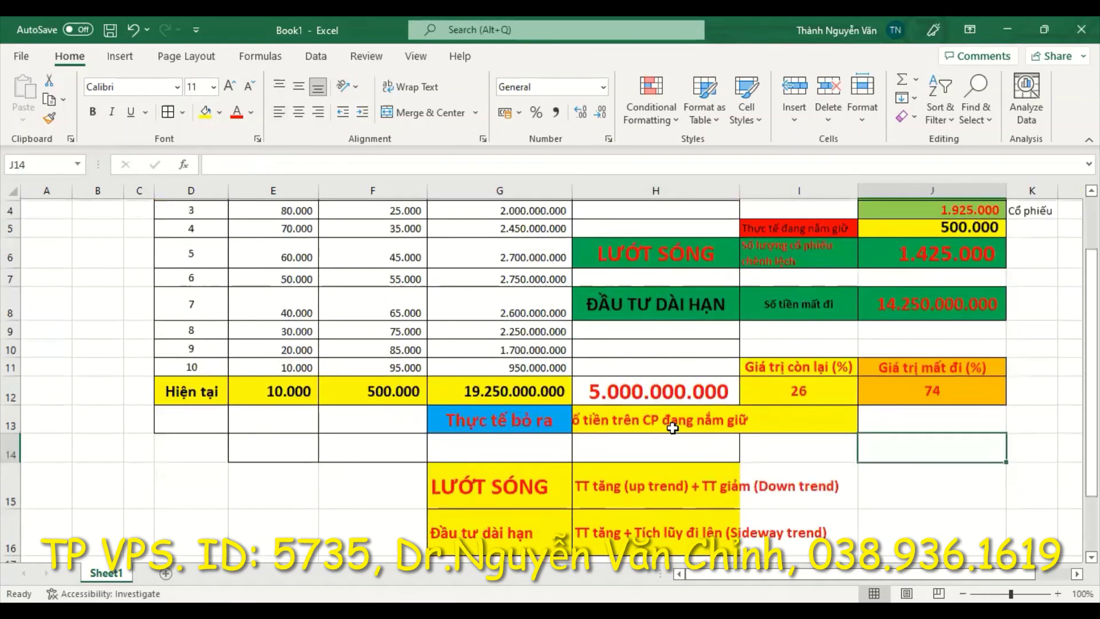
left_click(658, 421)
left_click(410, 87)
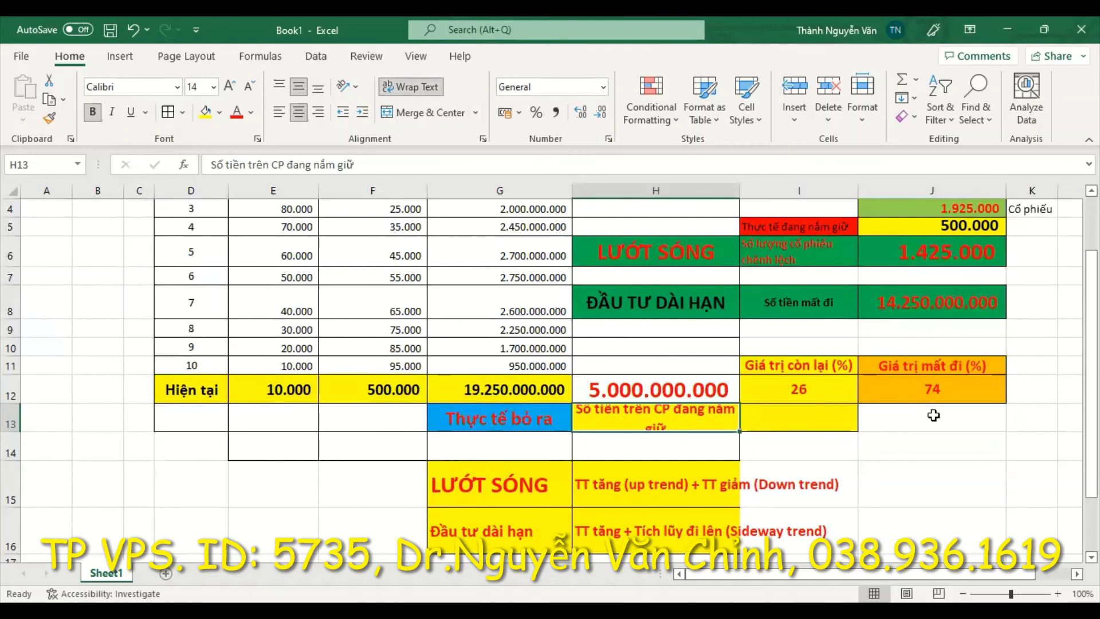
left_click(942, 440)
left_click_drag(12, 429, 11, 445)
left_click(893, 502)
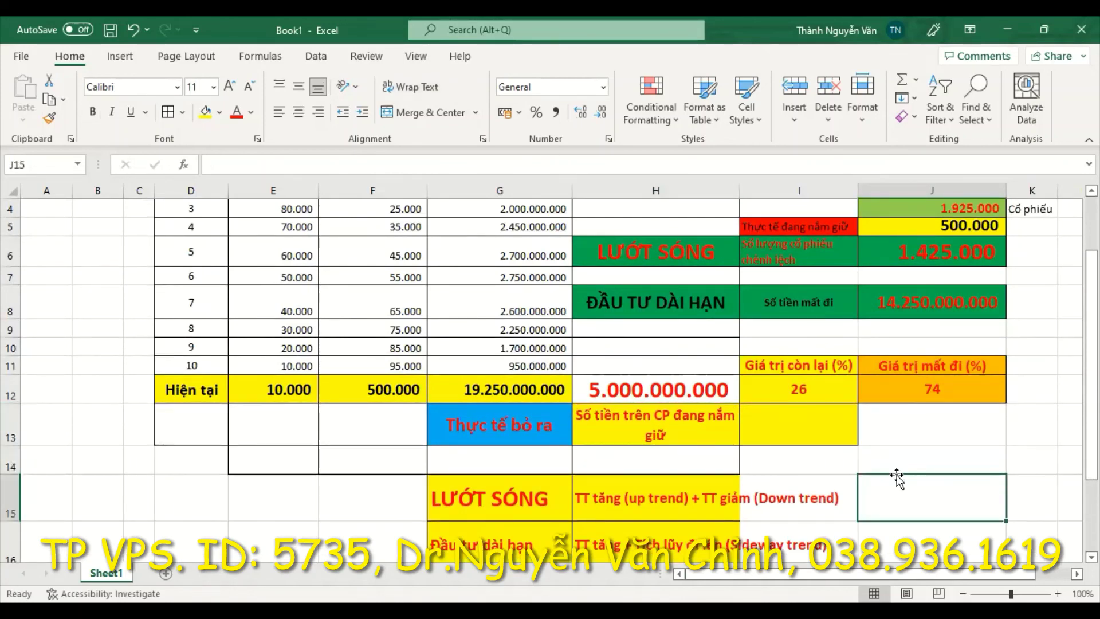
scroll(899, 473, "down", 1)
scroll(899, 473, "up", 1)
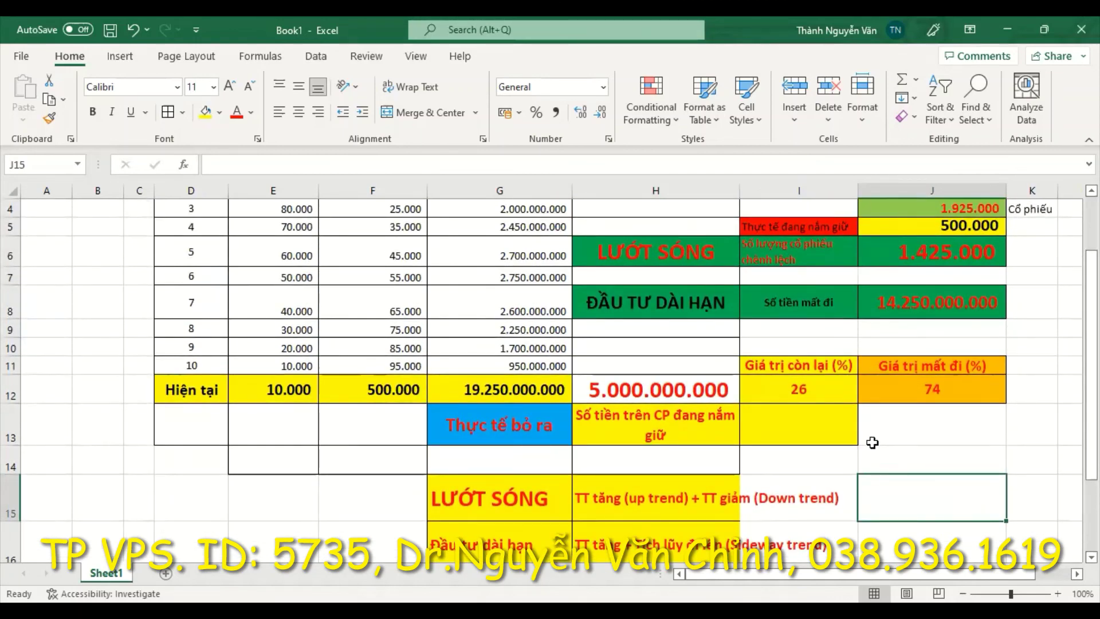
scroll(871, 442, "up", 1)
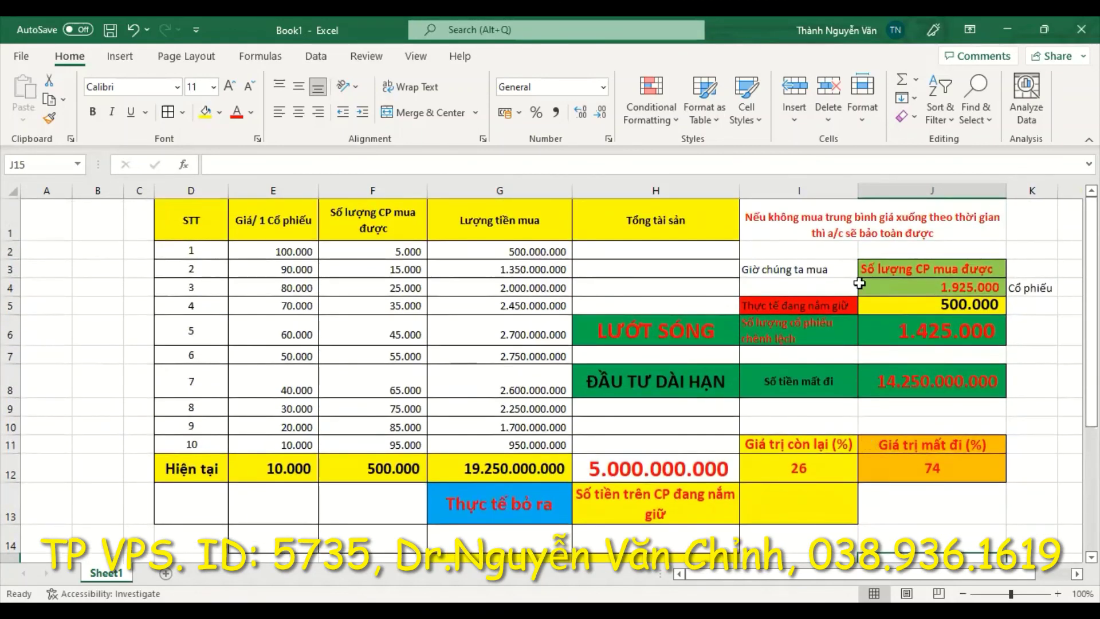
scroll(813, 256, "down", 2)
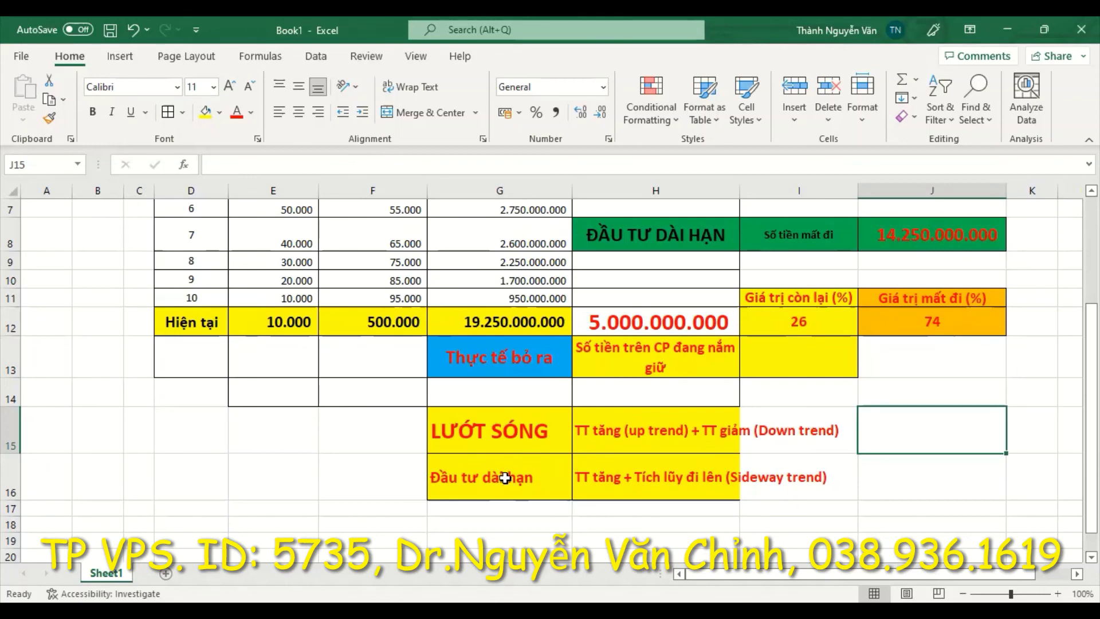
Step: Set the second purchase's share count in F3 to 30000 and fill the series from F2:F3 down to F11
scroll(542, 457, "up", 2)
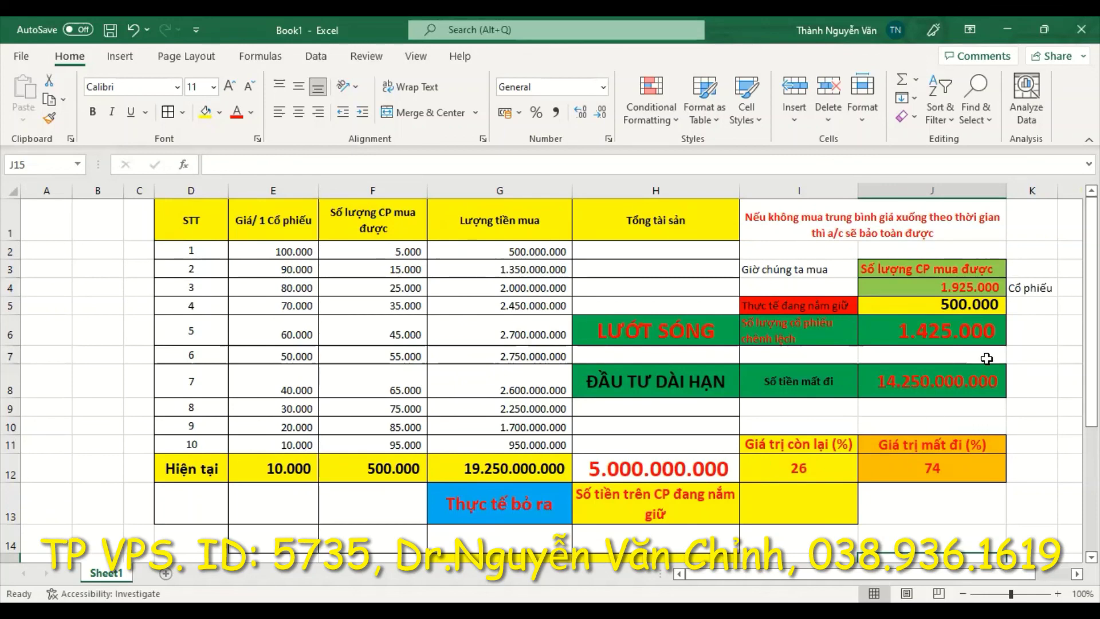
double_click(408, 269)
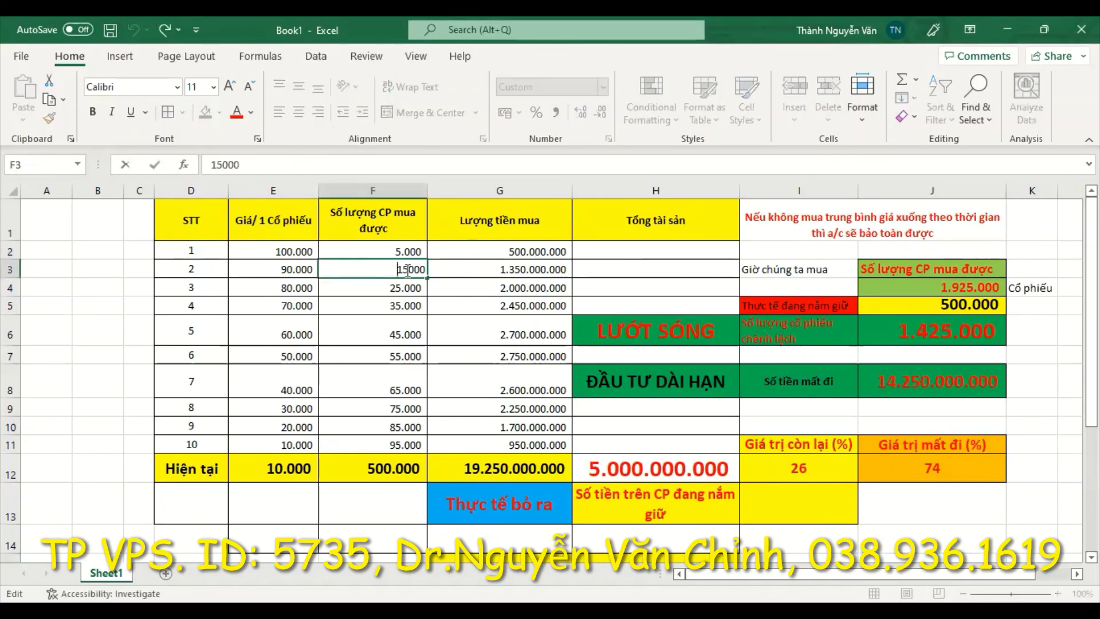
key("BackSpace")
key("BackSpace")
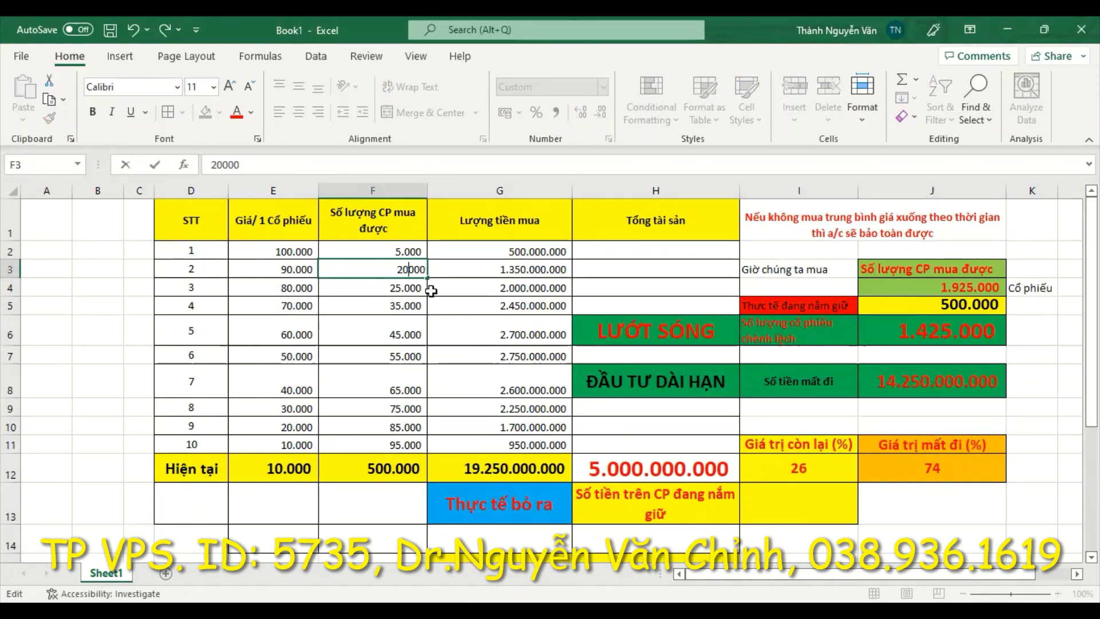
type("2")
key("BackSpace")
type("30")
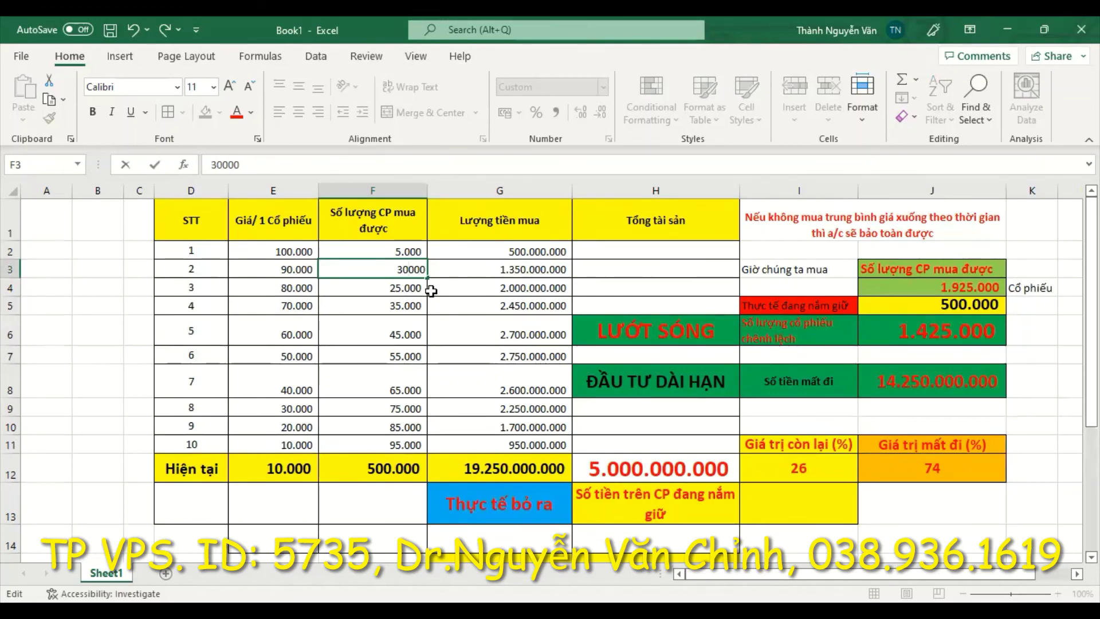
key("Tab")
left_click_drag(401, 252, 428, 292)
left_click_drag(423, 444, 421, 446)
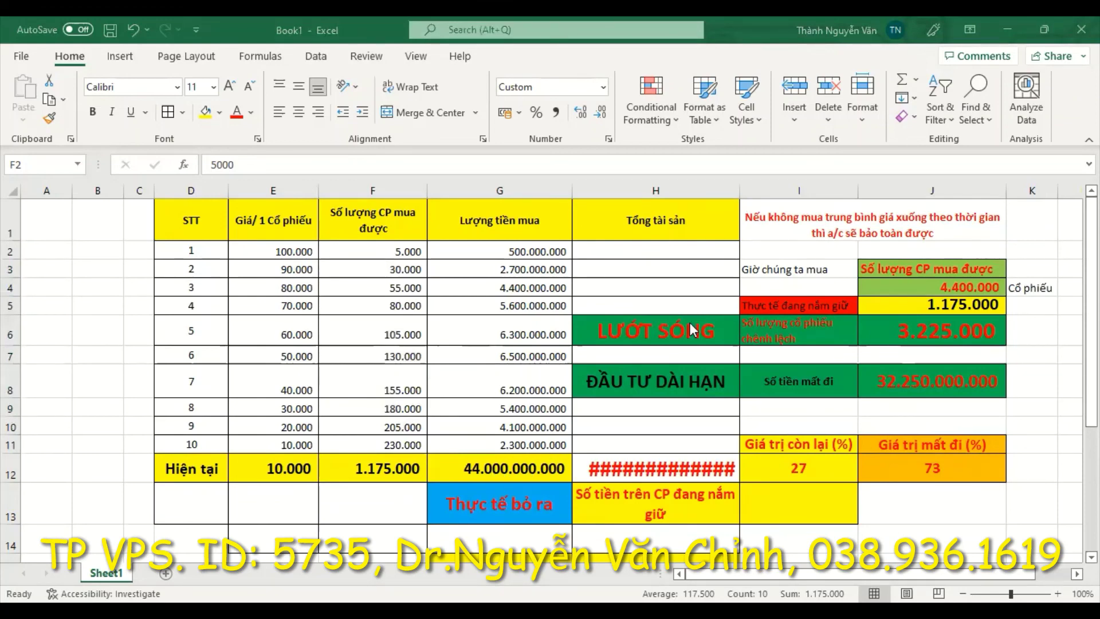
Step: Reduce the font size of the current asset value in H12 to 20
left_click(631, 470)
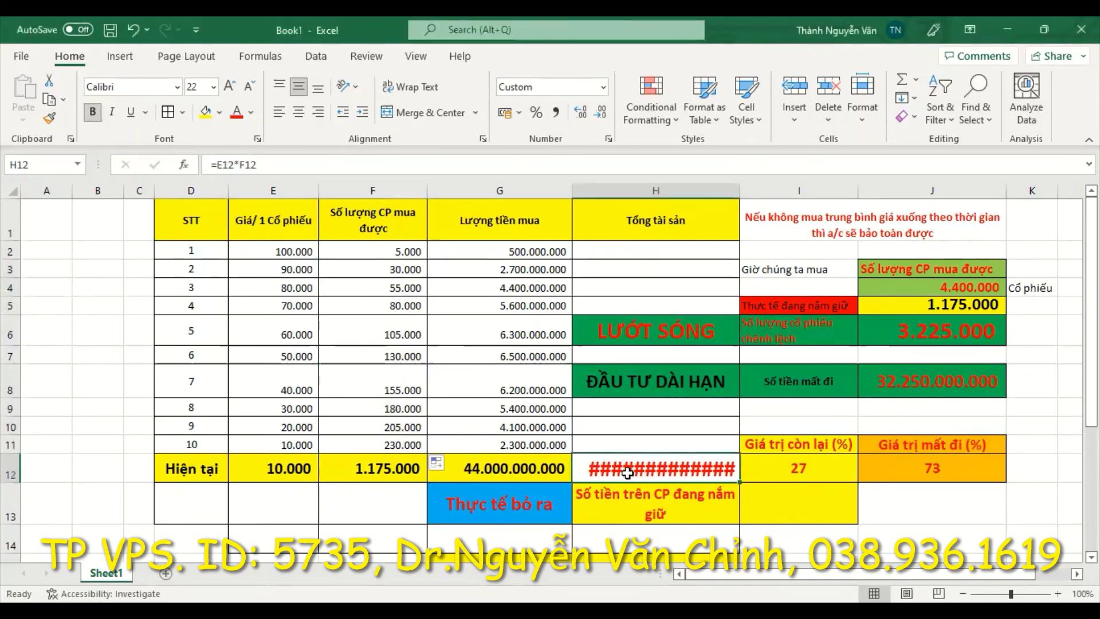
left_click(250, 86)
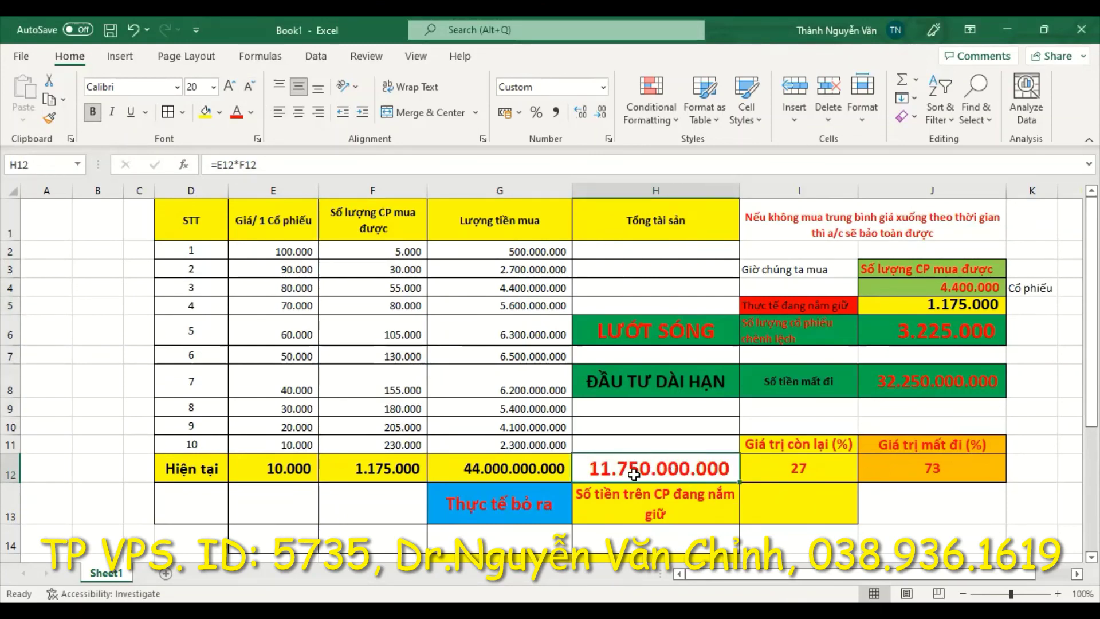
Step: Examine the lost amount in J8 and compare it with the short-term and long-term trend conditions in rows 15 and 16
left_click(928, 385)
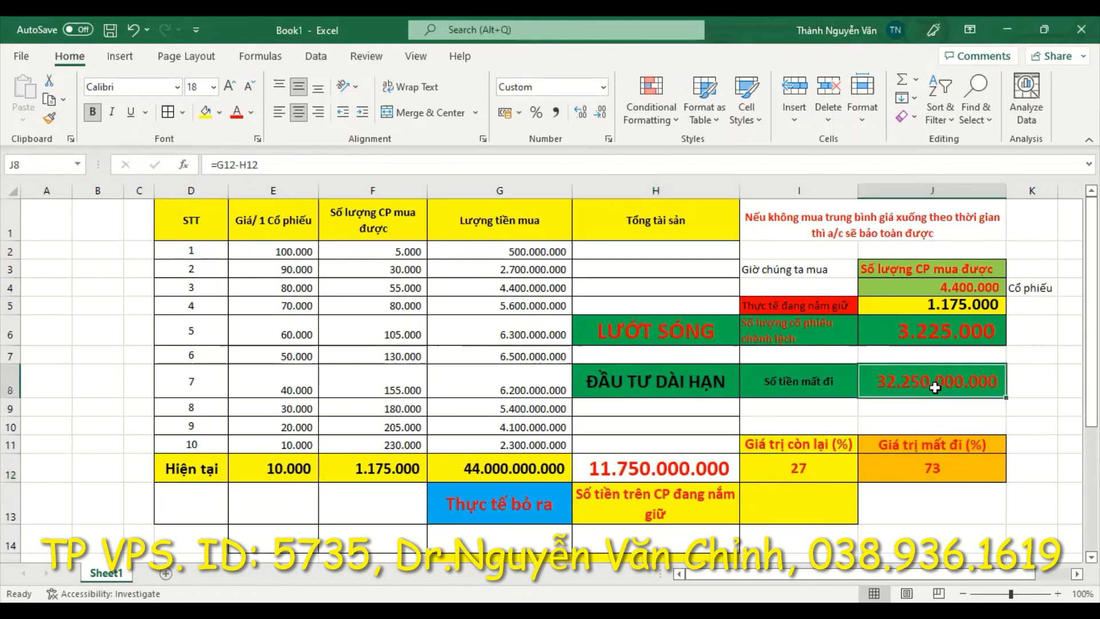
left_click(1019, 390)
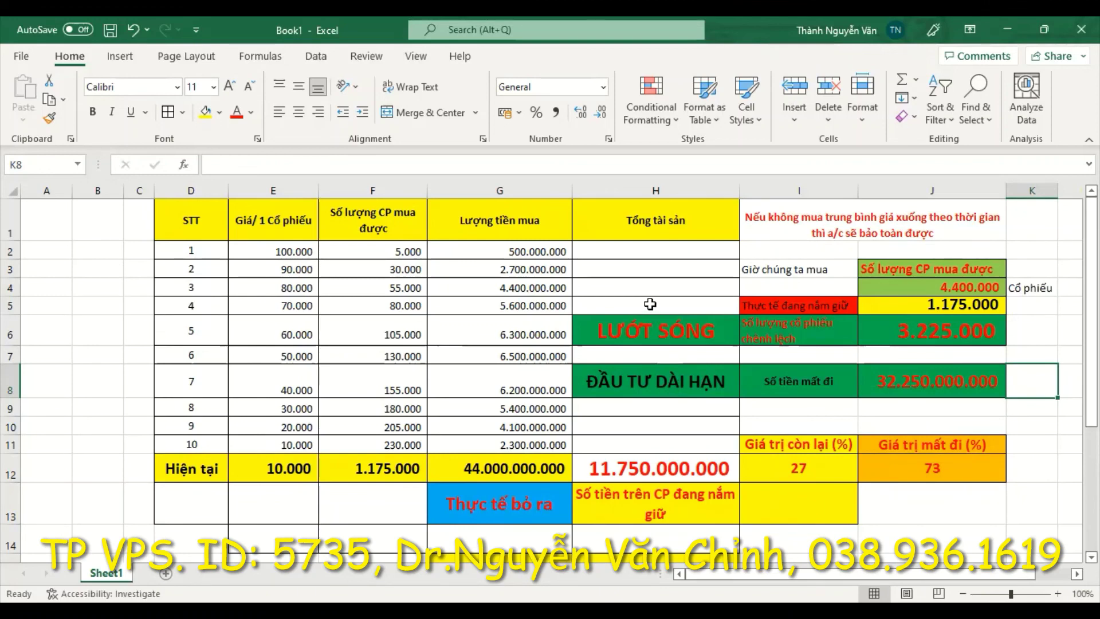
scroll(649, 307, "down", 1)
scroll(650, 303, "down", 2)
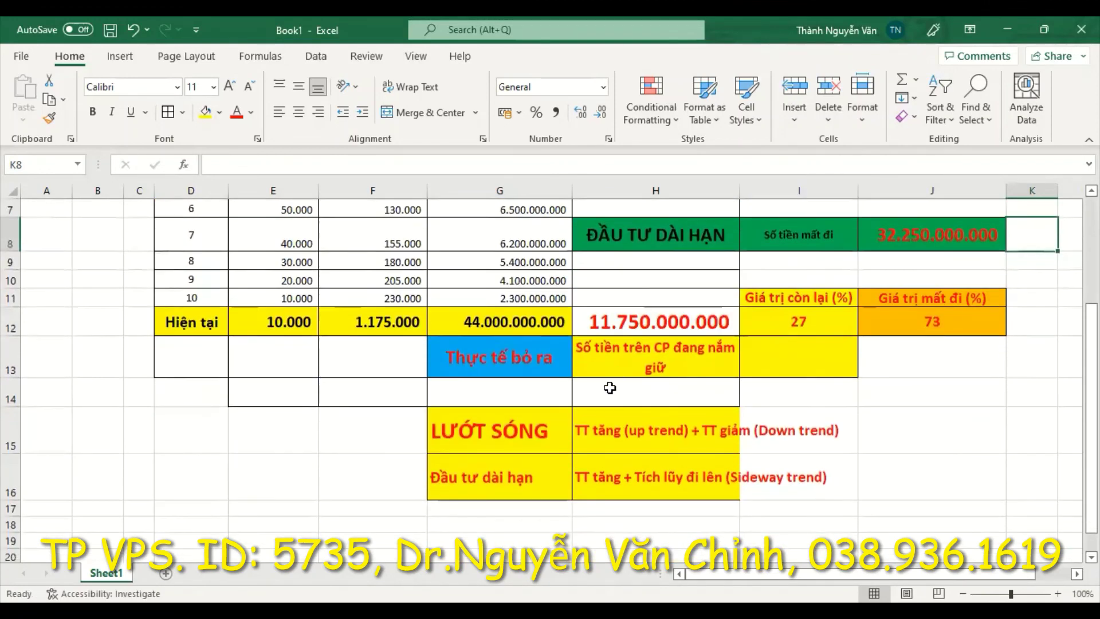
scroll(613, 401, "down", 1)
scroll(625, 423, "up", 2)
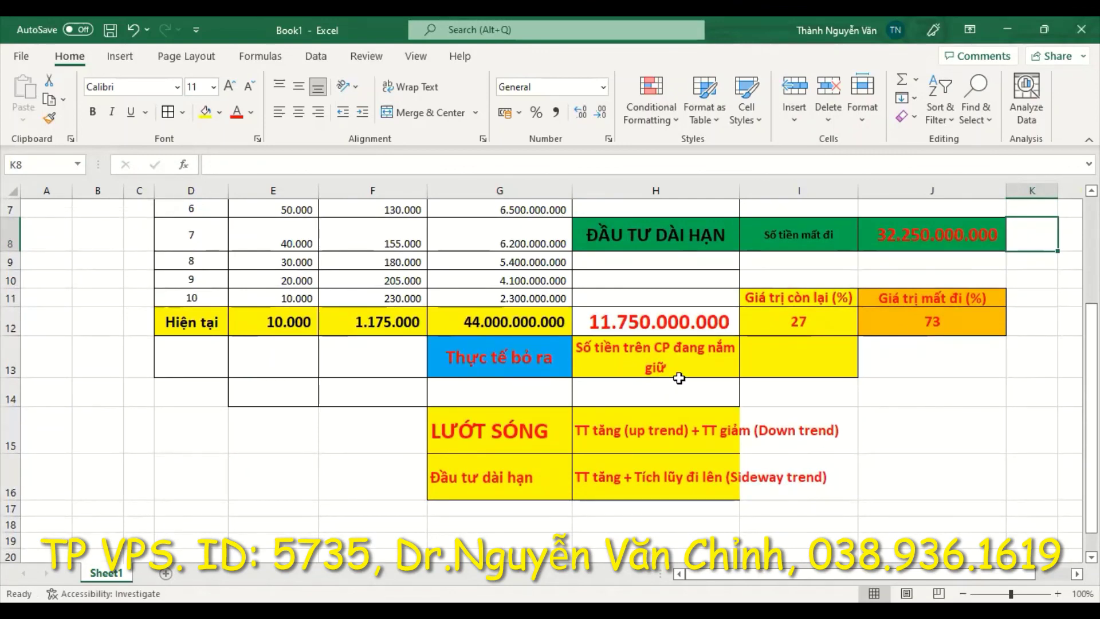
scroll(679, 379, "up", 2)
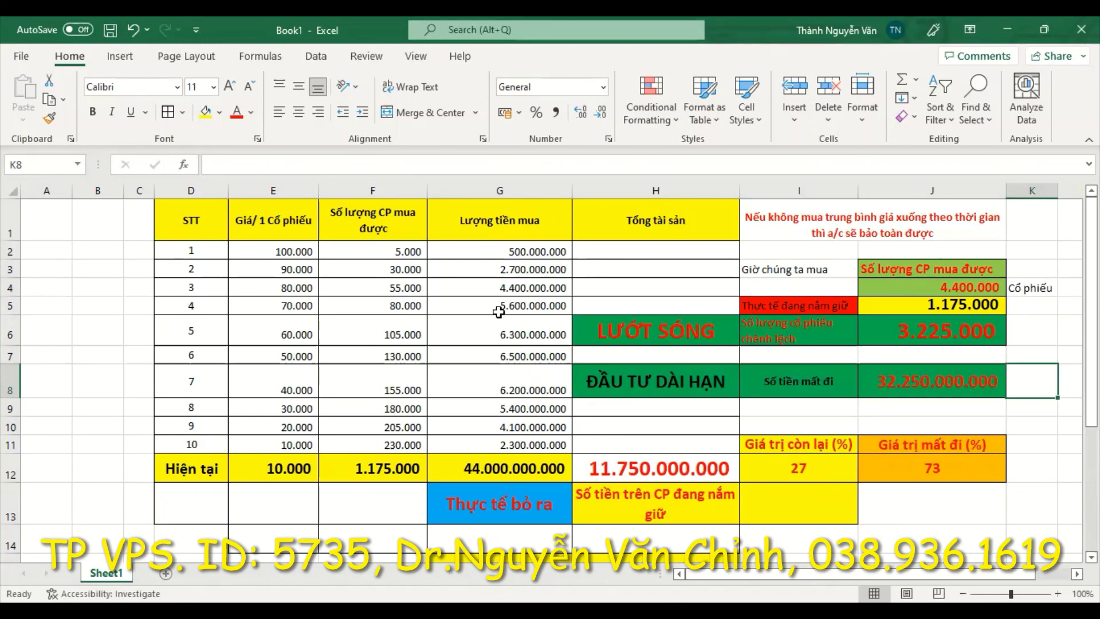
left_click(903, 379)
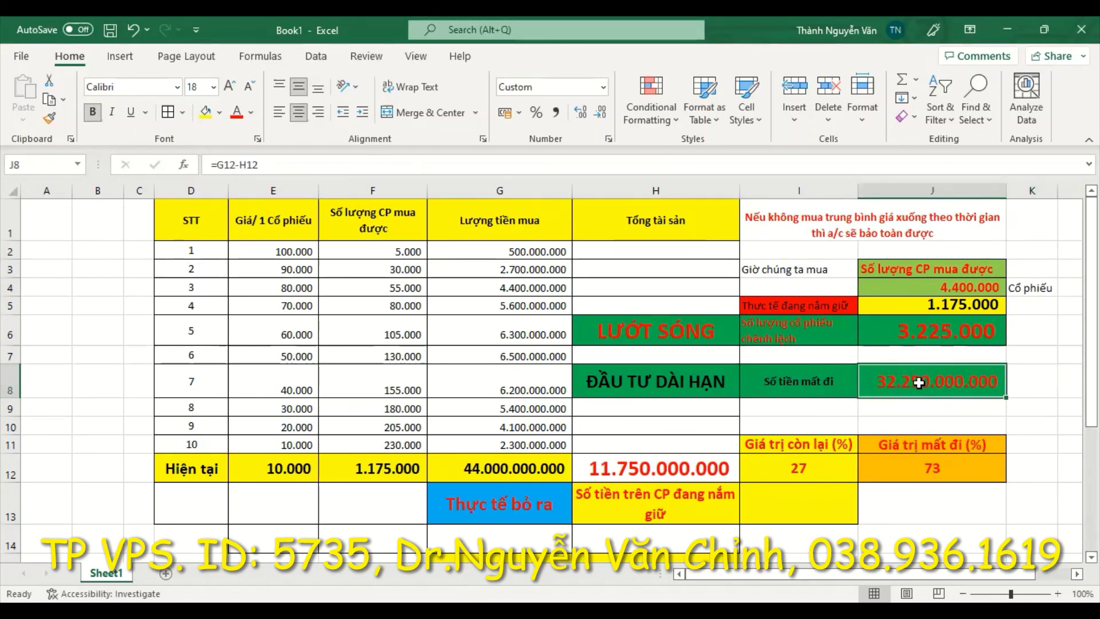
key("Down")
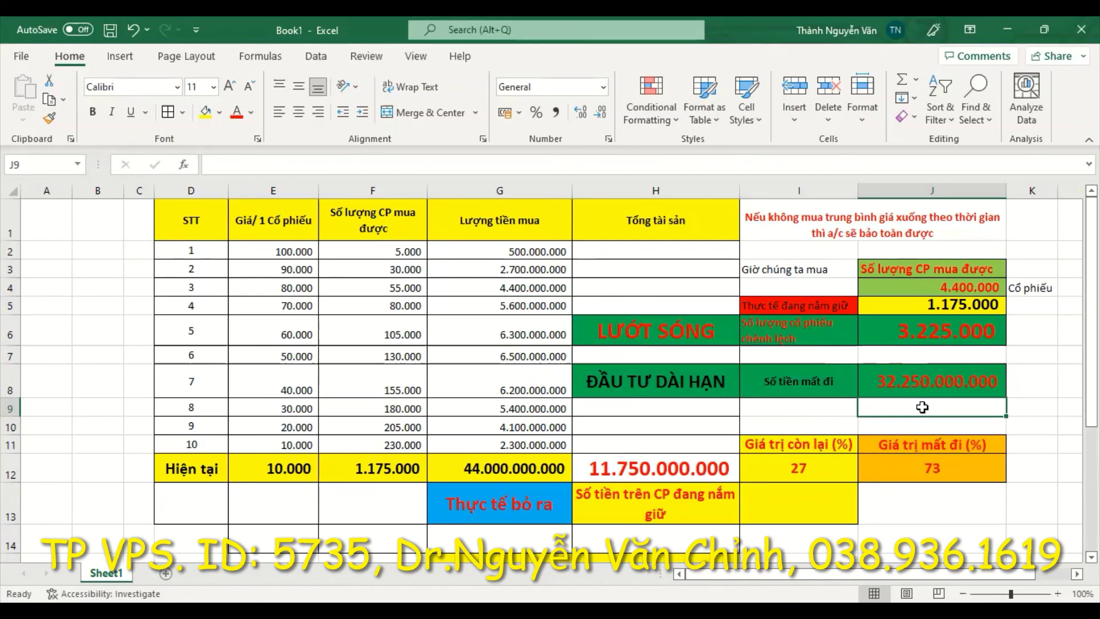
scroll(682, 377, "down", 2)
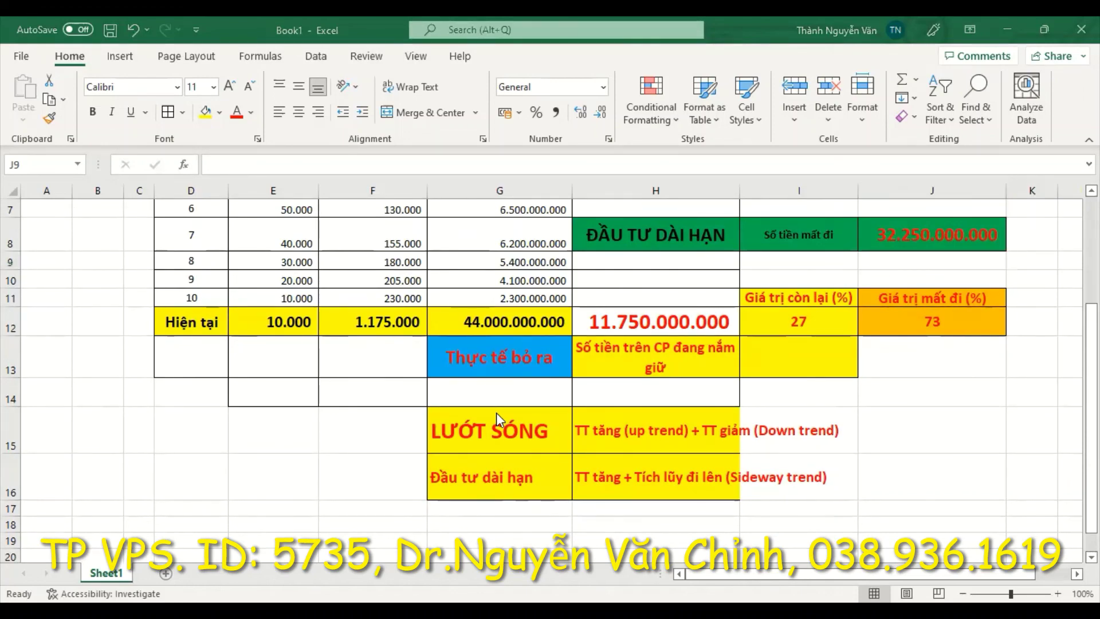
Step: Switch to the Tuần 1.2022 presentation in PowerPoint and start the slide show from slide 1
key("alt+Tab")
key("Page_Up")
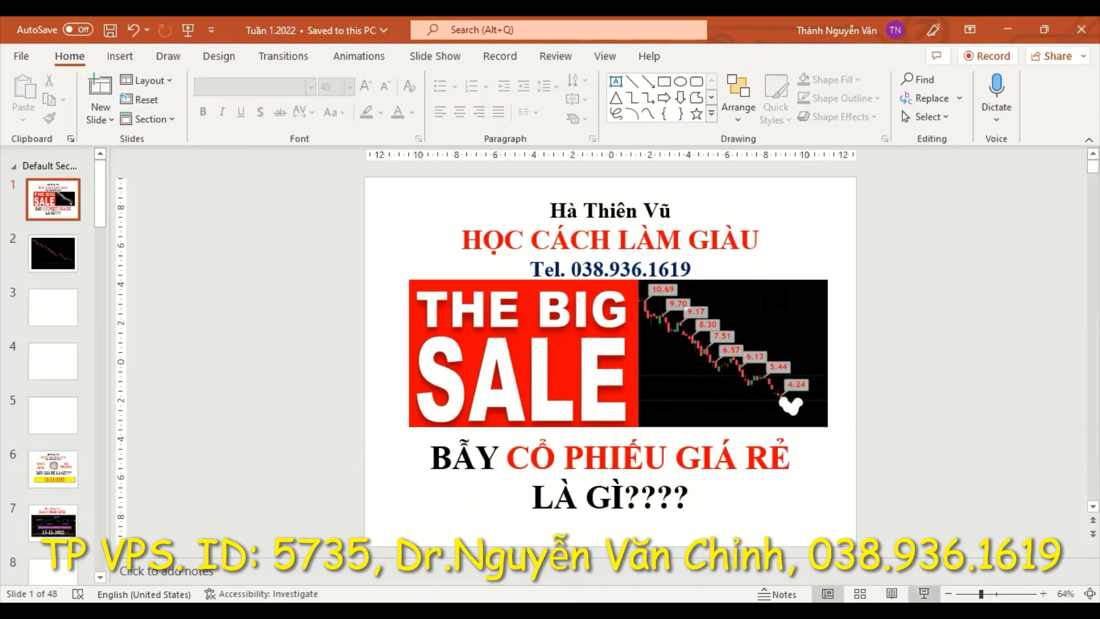
left_click(923, 594)
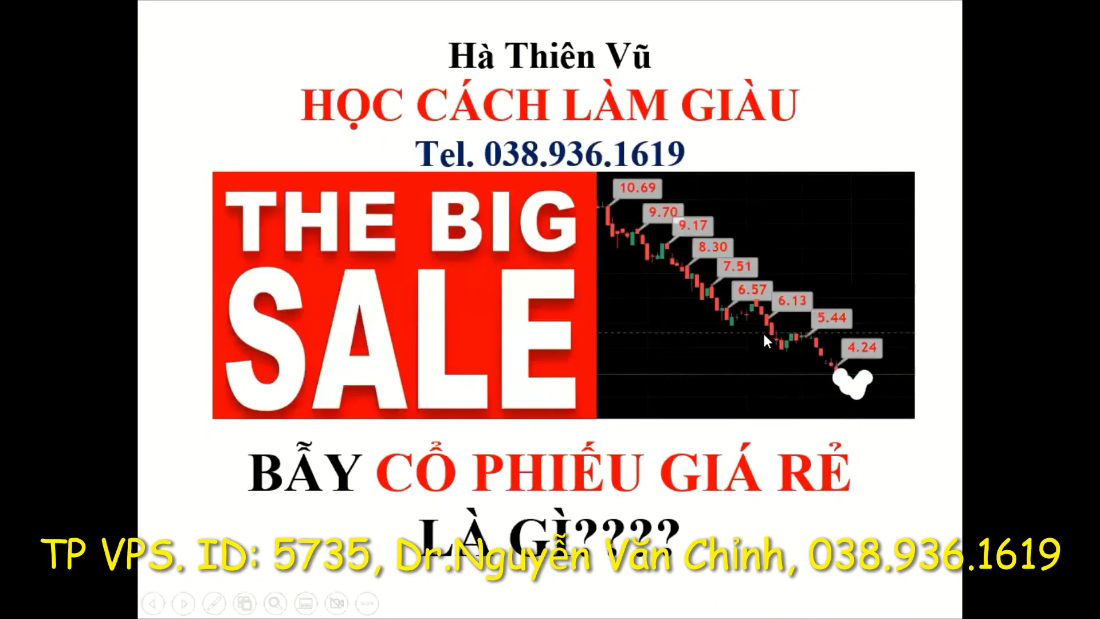